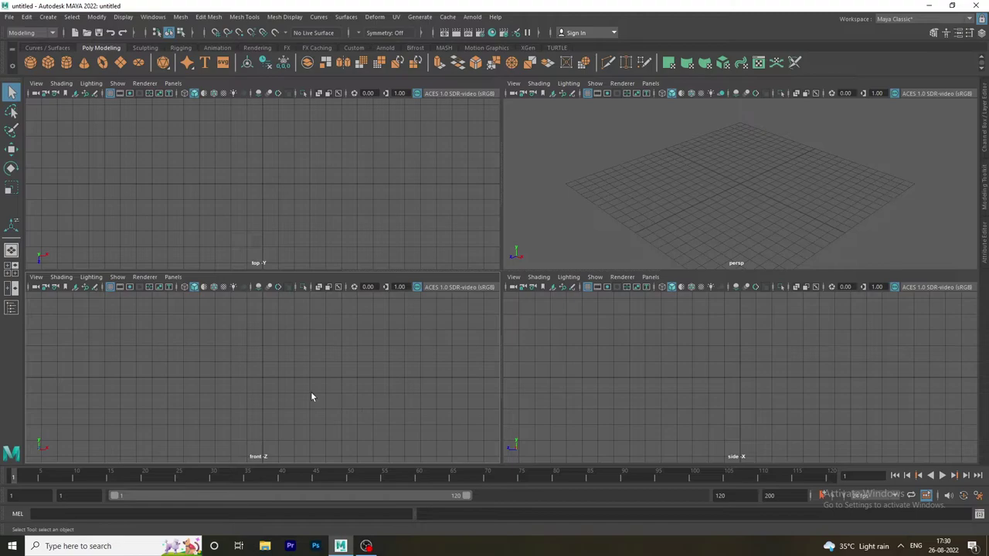
Step: Import Desktop/chain/Chain.jpg as an image plane in the maximized front view
{"action": "key", "text": "space"}
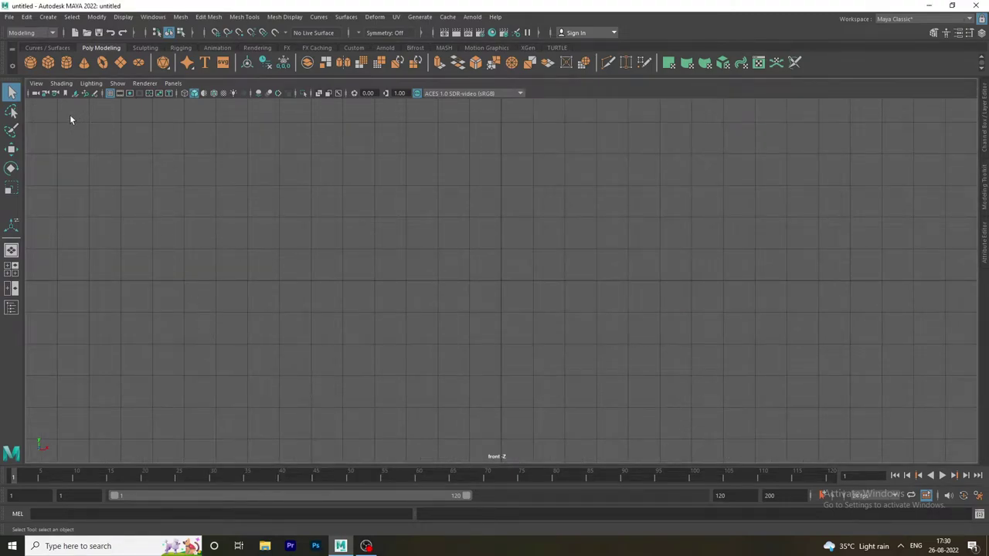
{"action": "left_click", "coordinate": [35, 83]}
{"action": "mouse_move", "coordinate": [55, 313]}
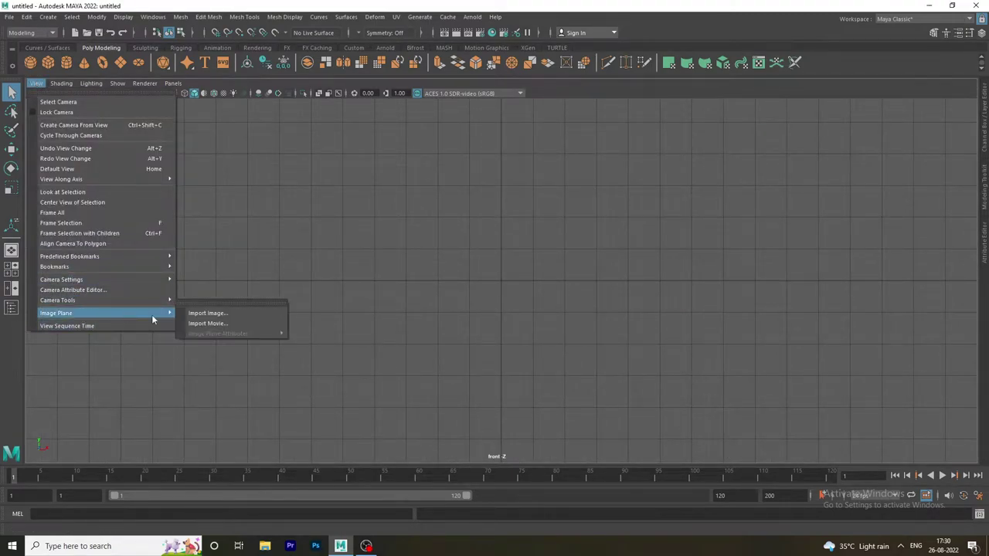
{"action": "left_click", "coordinate": [214, 314]}
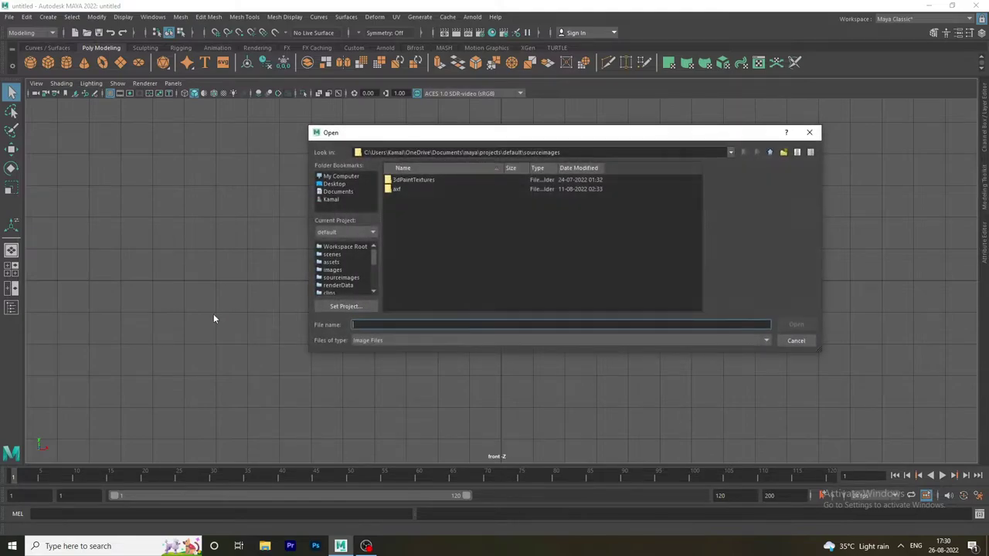
{"action": "left_click", "coordinate": [336, 185]}
{"action": "double_click", "coordinate": [400, 197]}
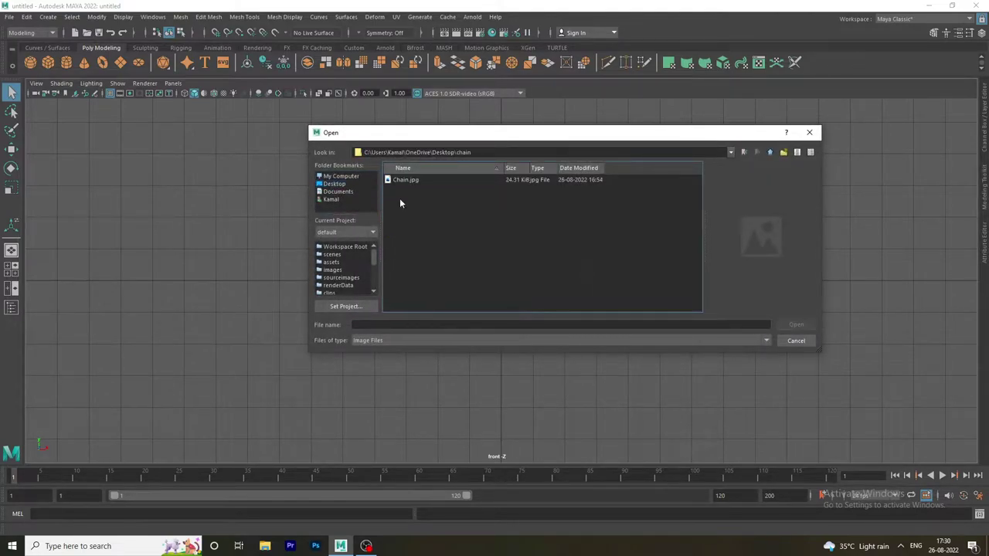
{"action": "left_click", "coordinate": [401, 182]}
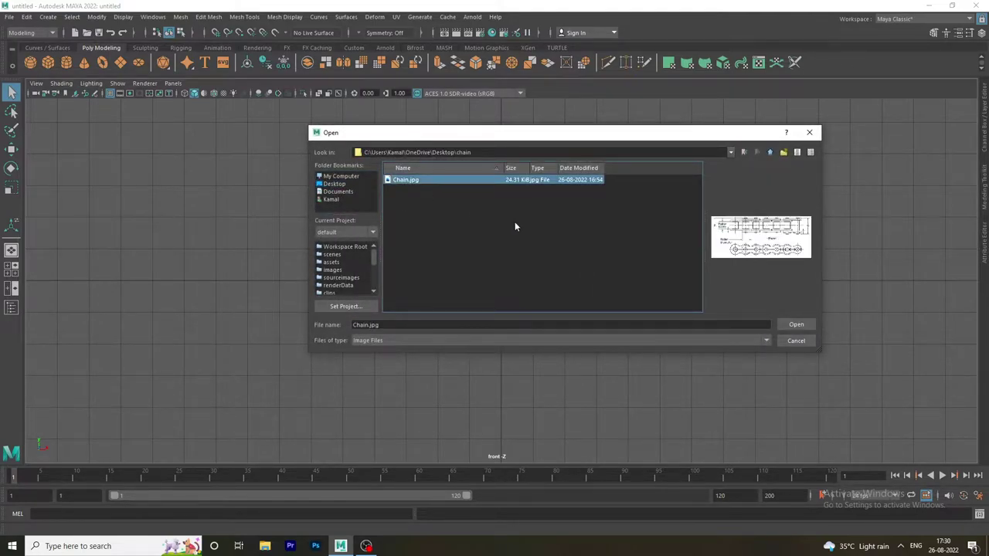
{"action": "left_click", "coordinate": [796, 326]}
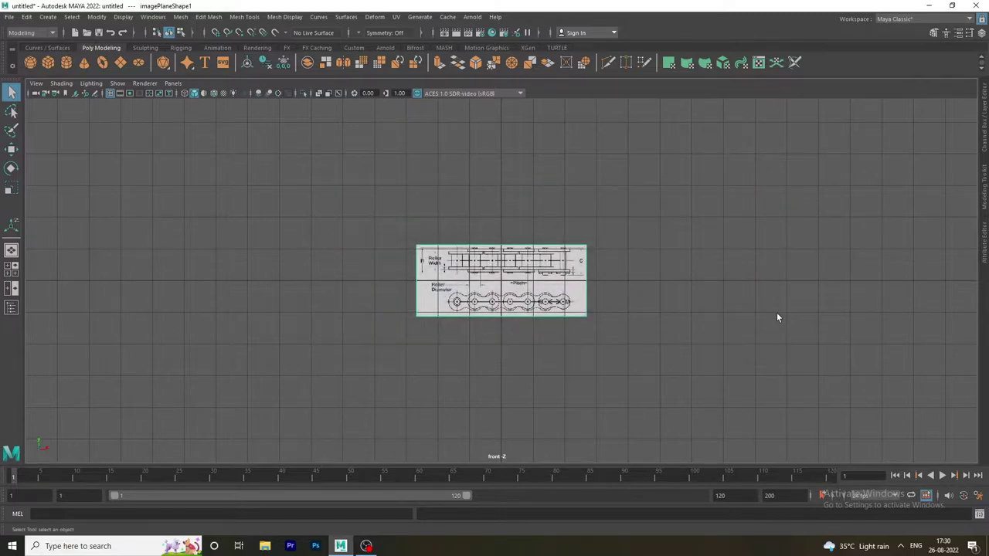
{"action": "left_click", "coordinate": [754, 330]}
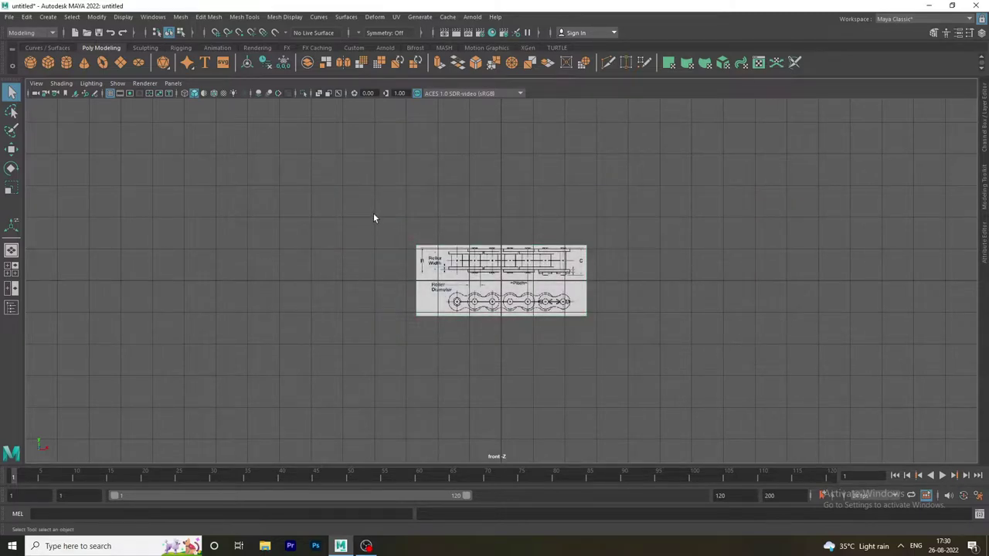
{"action": "key", "text": "space"}
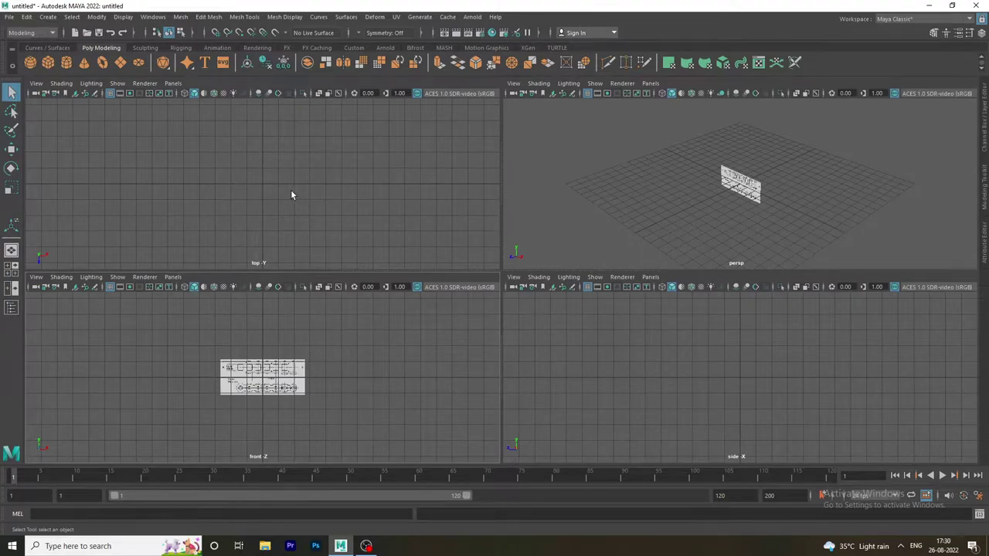
Step: Import the same Chain.jpg as an image plane in the maximized top view
{"action": "key", "text": "space"}
{"action": "left_click", "coordinate": [36, 83]}
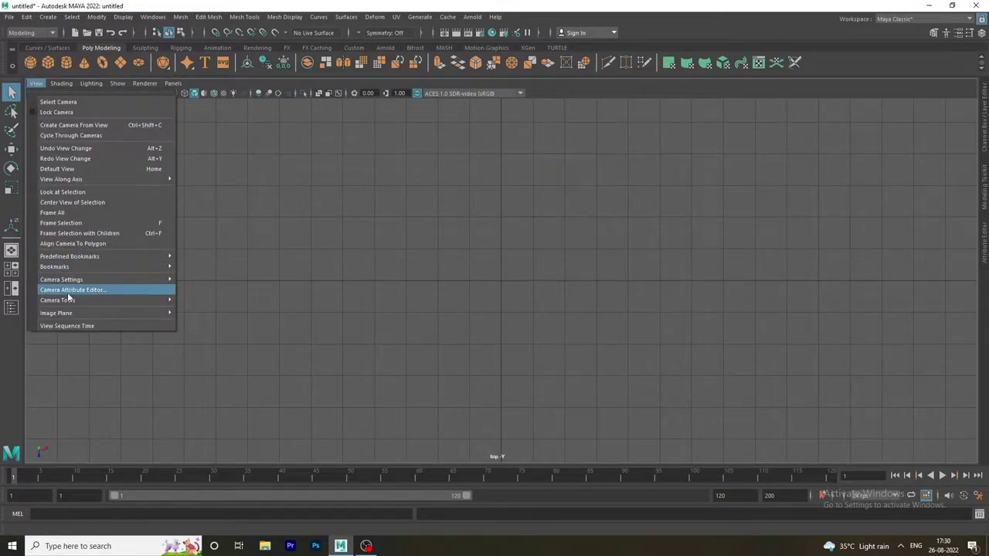
{"action": "mouse_move", "coordinate": [56, 313]}
{"action": "left_click", "coordinate": [200, 320]}
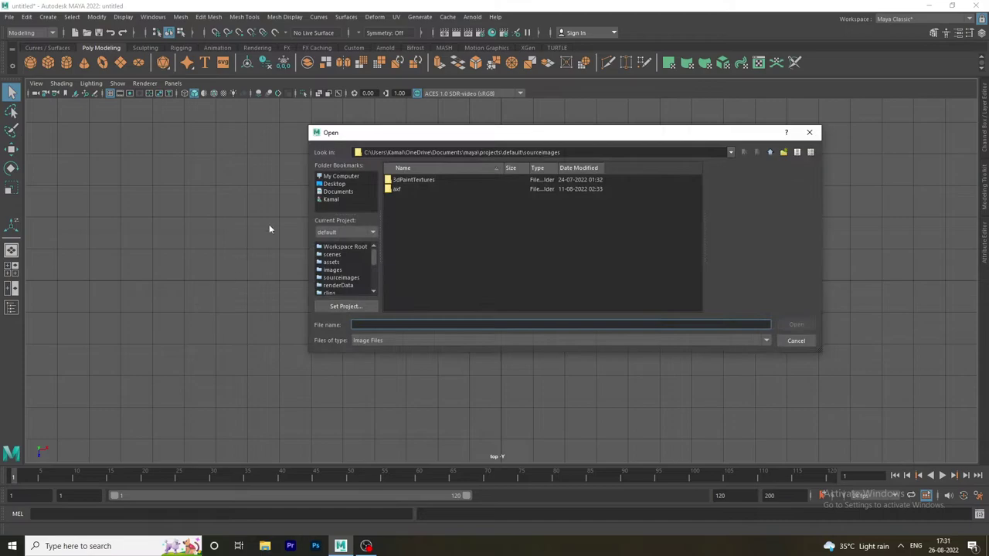
{"action": "left_click", "coordinate": [328, 185]}
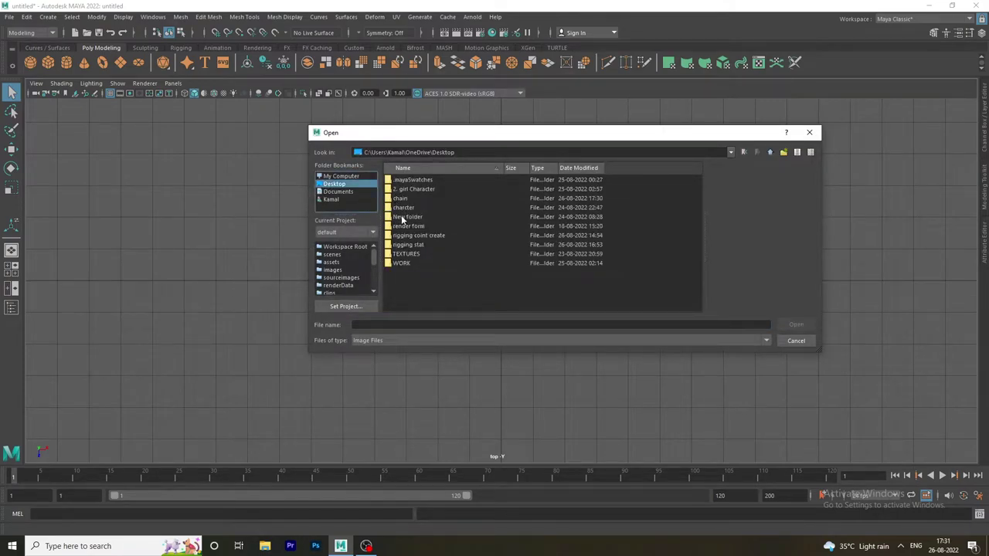
{"action": "double_click", "coordinate": [401, 198]}
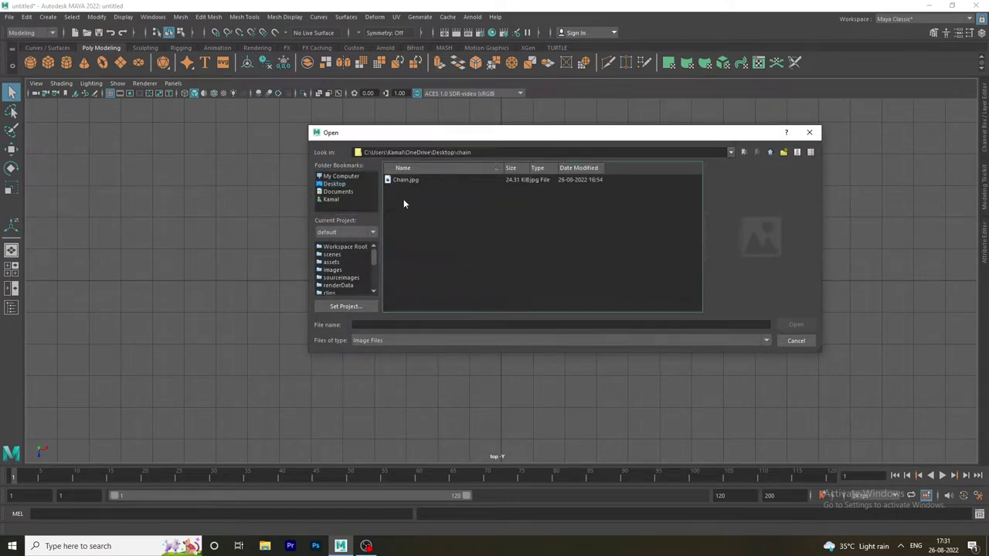
{"action": "left_click", "coordinate": [406, 179]}
{"action": "left_click", "coordinate": [798, 324]}
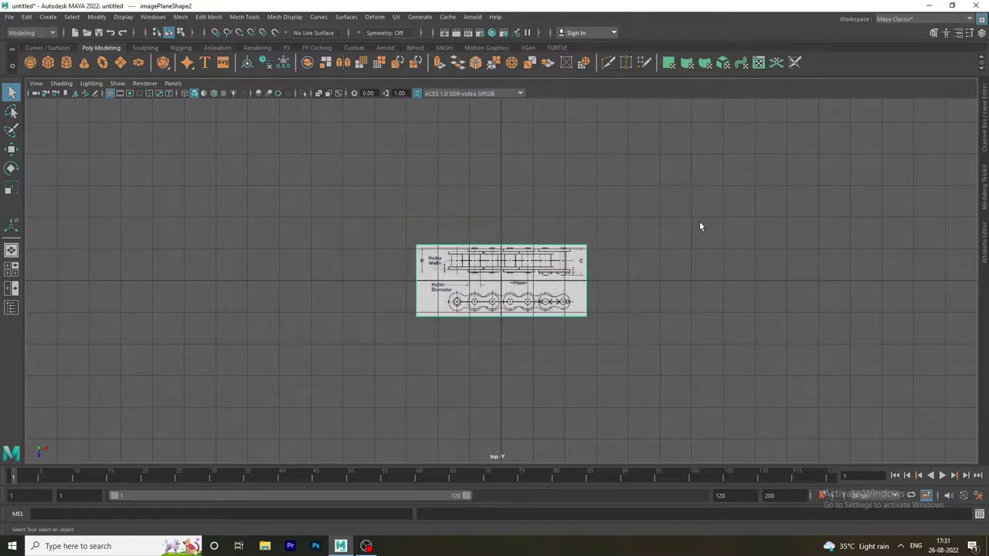
{"action": "key", "text": "space"}
{"action": "key", "text": "space"}
Step: Move the upright front image plane up above the grid and back along Z
{"action": "right_click_drag", "start_coordinate": [653, 237], "coordinate": [860, 412], "text": "alt"}
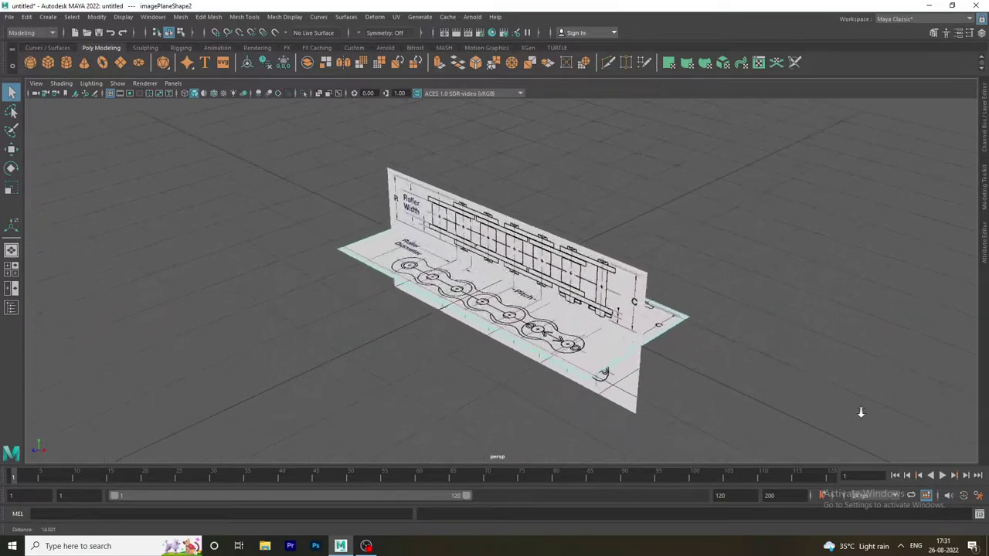
{"action": "mouse_move", "coordinate": [861, 412]}
{"action": "left_mouse_down", "text": "alt"}
{"action": "mouse_move", "coordinate": [746, 368]}
{"action": "mouse_move", "coordinate": [646, 362]}
{"action": "mouse_move", "coordinate": [762, 361]}
{"action": "left_mouse_up", "text": "alt"}
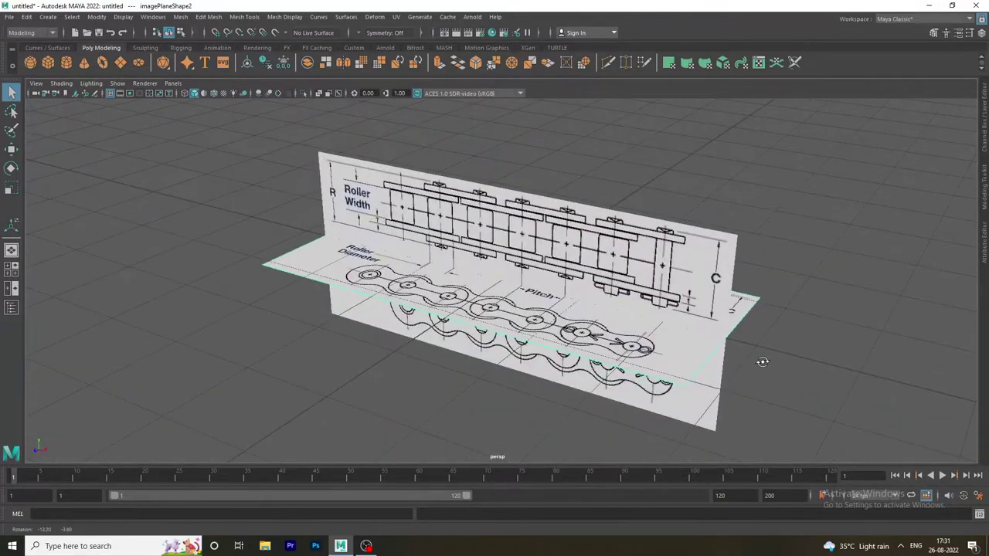
{"action": "right_click_drag", "start_coordinate": [762, 361], "coordinate": [670, 350], "text": "alt"}
{"action": "left_click", "coordinate": [493, 231]}
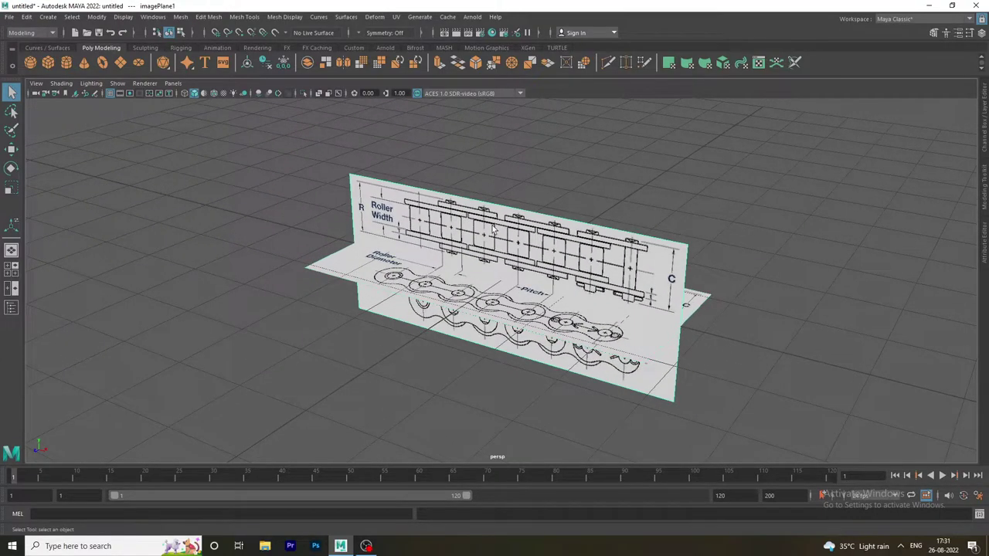
{"action": "left_click", "coordinate": [11, 148]}
{"action": "mouse_move", "coordinate": [501, 255]}
{"action": "left_mouse_down"}
{"action": "mouse_move", "coordinate": [501, 234]}
{"action": "mouse_move", "coordinate": [455, 187]}
{"action": "left_mouse_up"}
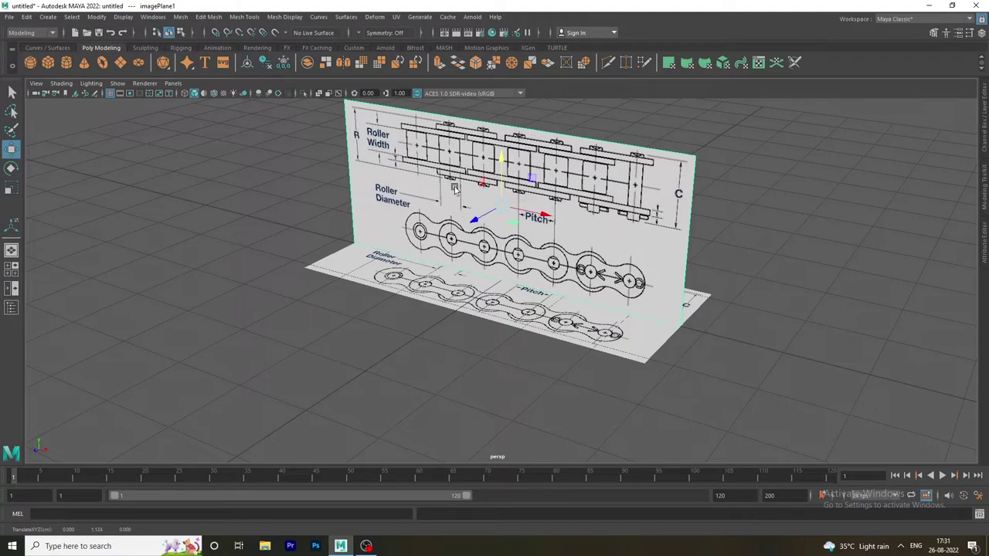
{"action": "left_click_drag", "start_coordinate": [474, 220], "coordinate": [528, 205]}
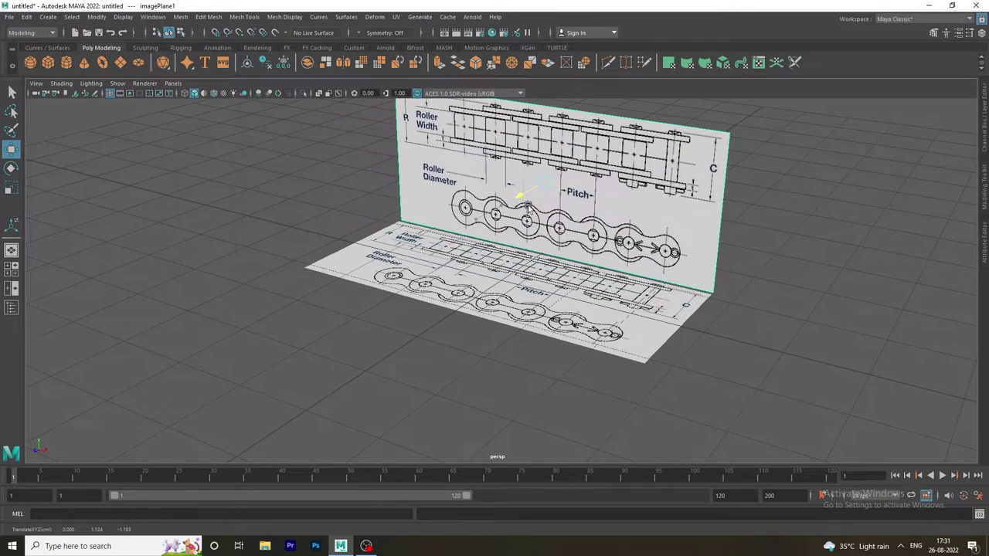
Step: Select both the upright and flat chain image planes
{"action": "left_click", "coordinate": [617, 391]}
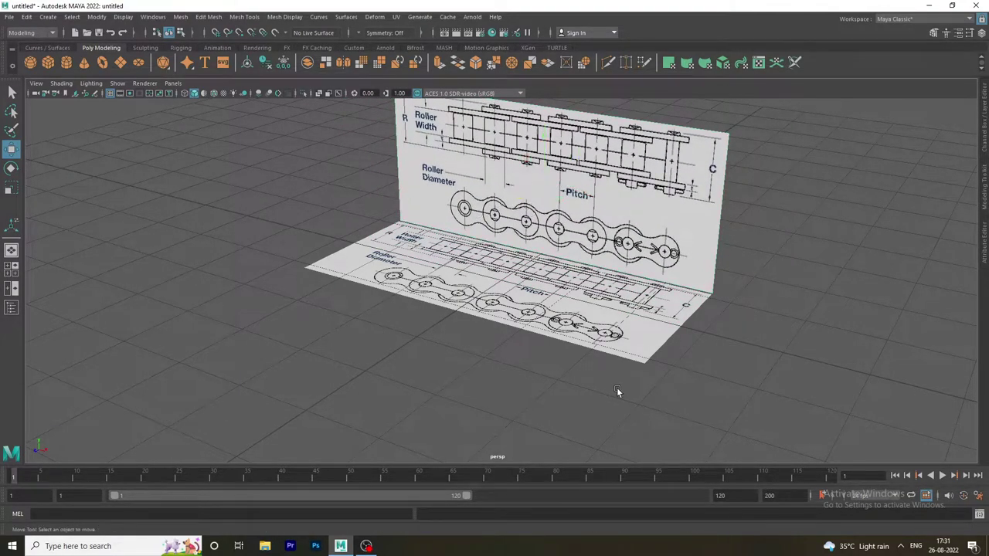
{"action": "left_click_drag", "start_coordinate": [616, 391], "coordinate": [545, 358], "text": "alt"}
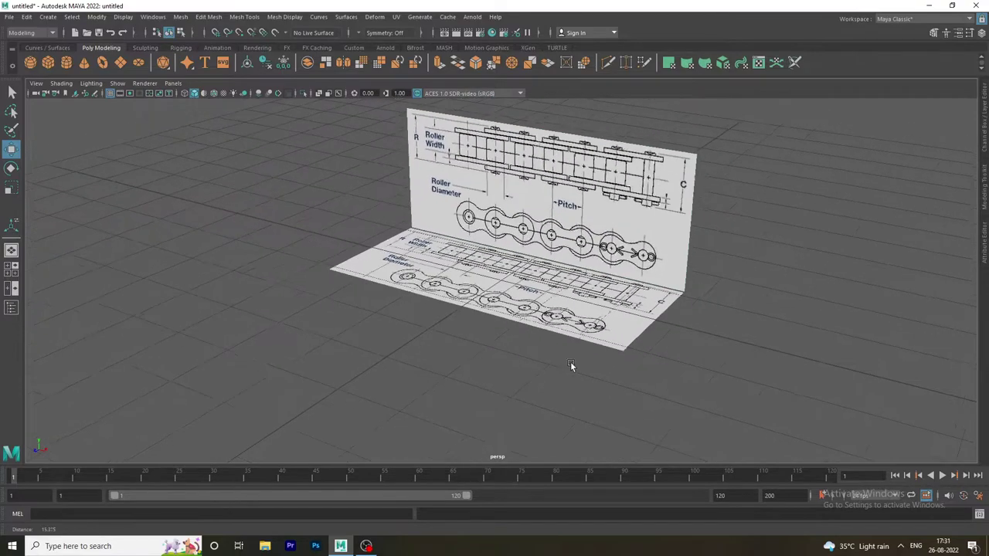
{"action": "left_click", "coordinate": [539, 217]}
{"action": "left_click", "coordinate": [538, 295]}
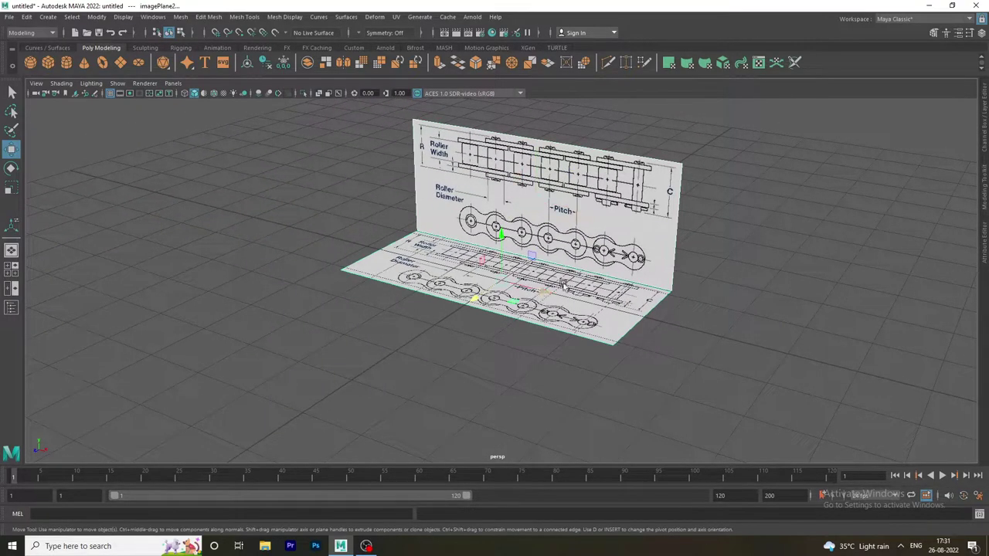
Step: Put the selected image planes in a new display layer named 'reference'
{"action": "left_click", "coordinate": [984, 146]}
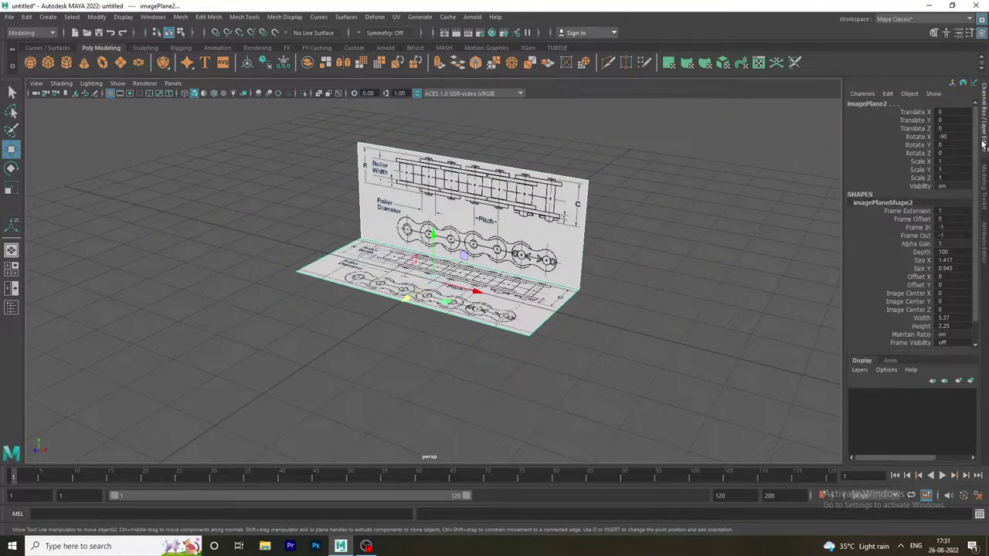
{"action": "left_click", "coordinate": [860, 370]}
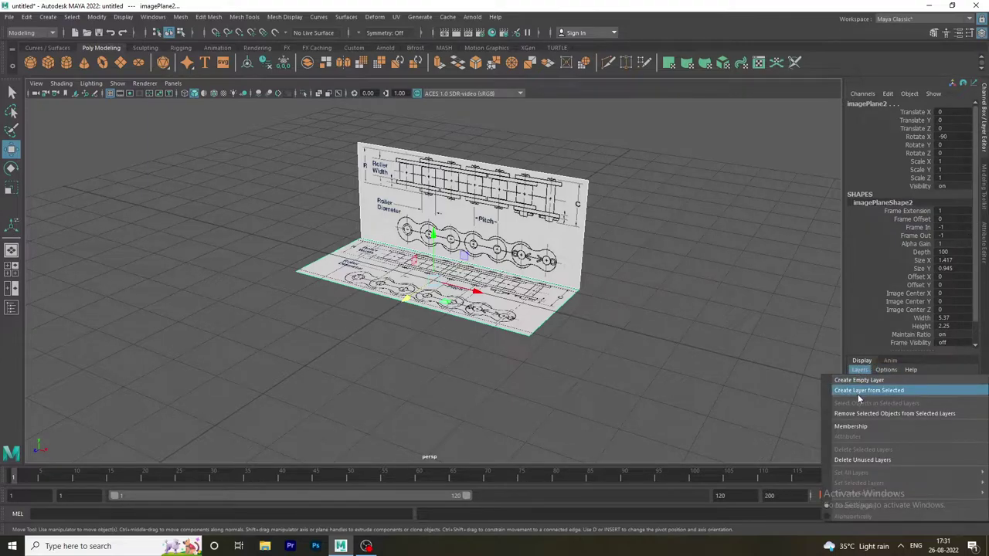
{"action": "left_click", "coordinate": [861, 392]}
{"action": "double_click", "coordinate": [903, 394]}
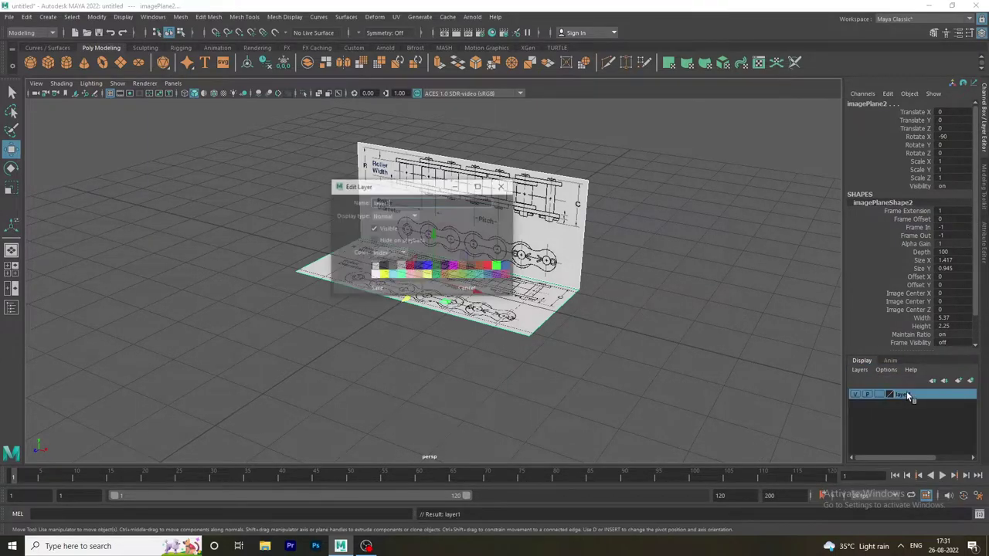
{"action": "left_click_drag", "start_coordinate": [411, 201], "coordinate": [313, 202]}
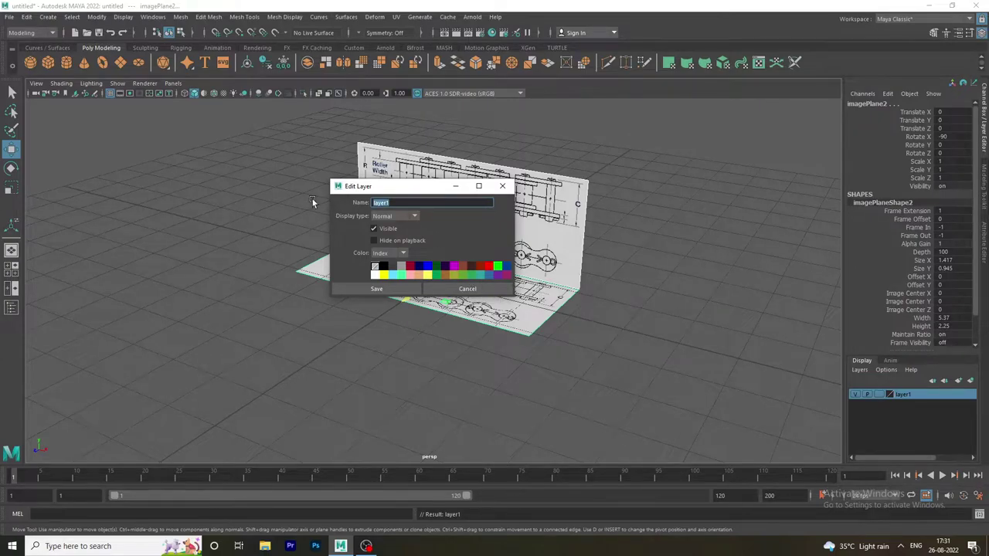
{"action": "type", "text": "ref"}
{"action": "type", "text": "erence"}
{"action": "left_click", "coordinate": [398, 289]}
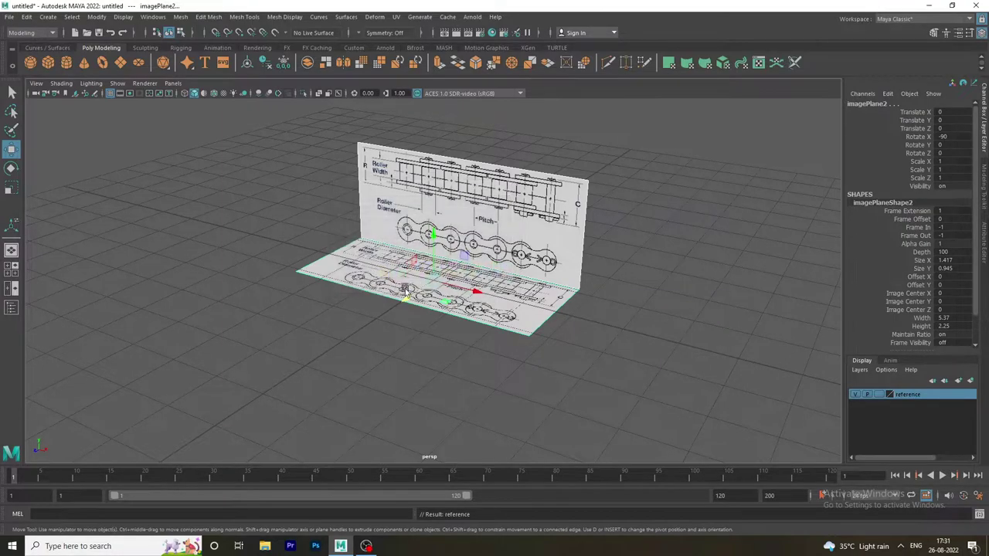
Step: Keep the reference layer visible and set it to reference display so it can't be selected
{"action": "left_click", "coordinate": [454, 418]}
{"action": "left_click_drag", "start_coordinate": [452, 418], "coordinate": [799, 388], "text": "alt"}
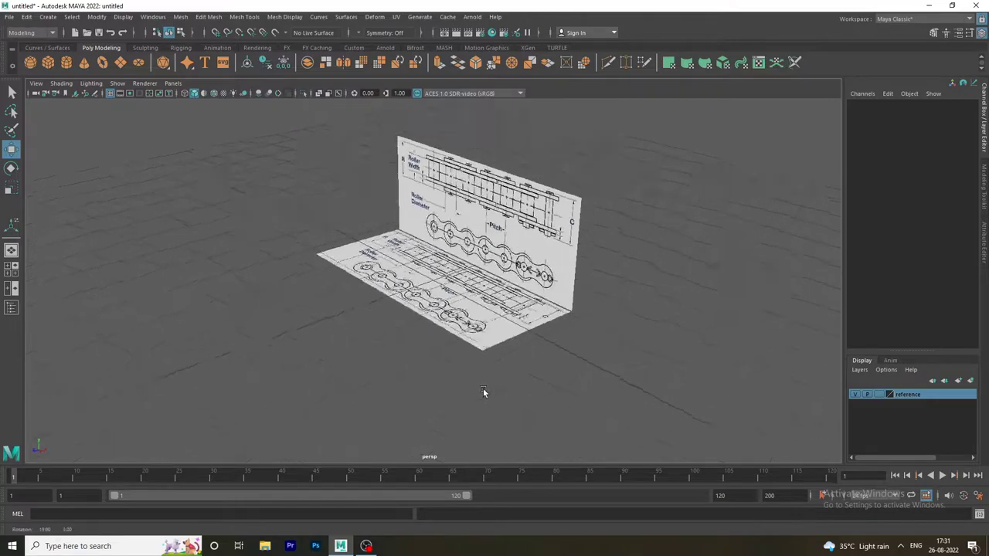
{"action": "left_click", "coordinate": [855, 394]}
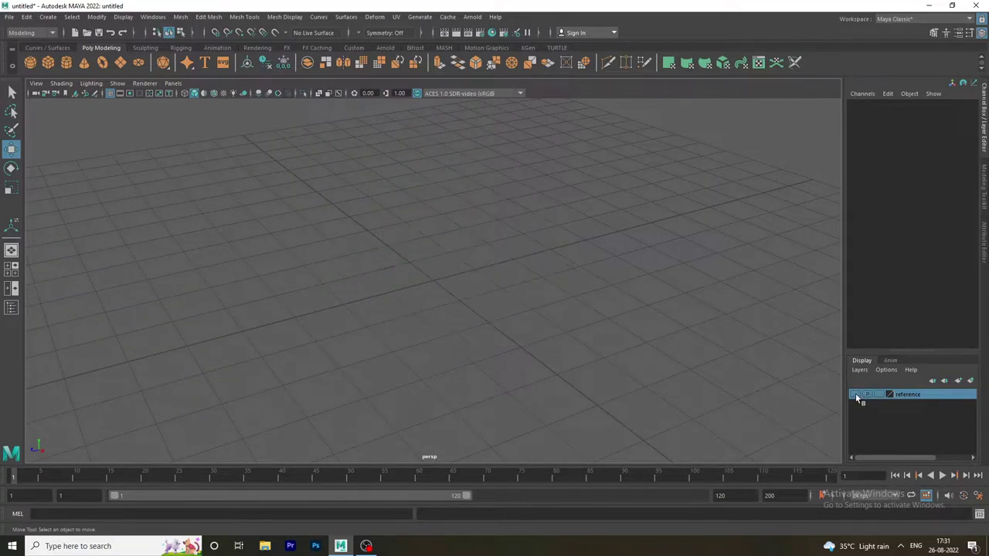
{"action": "left_click", "coordinate": [855, 394]}
{"action": "left_click", "coordinate": [855, 394]}
{"action": "left_click", "coordinate": [879, 394]}
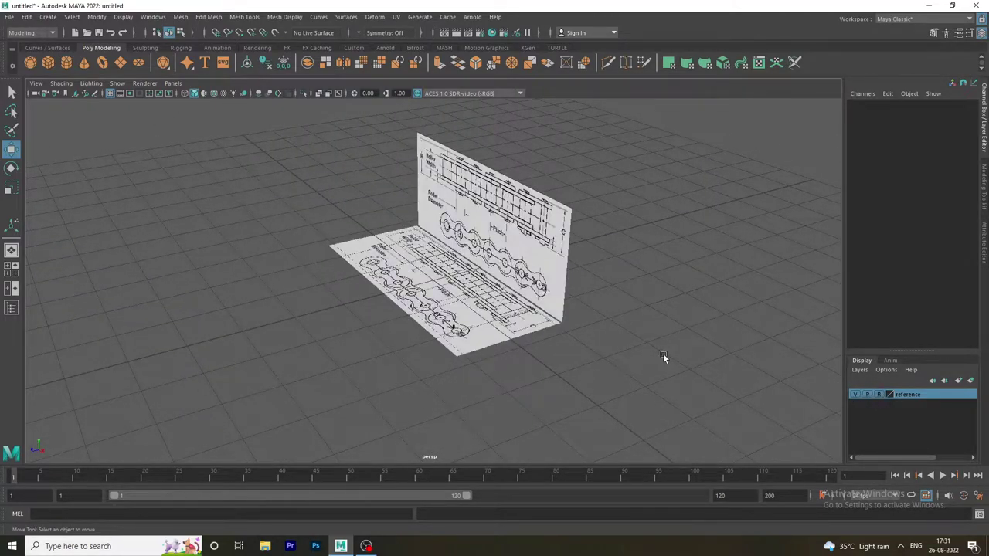
Step: Frame the chain reference in the front, top and perspective views in turn
{"action": "key", "text": "space"}
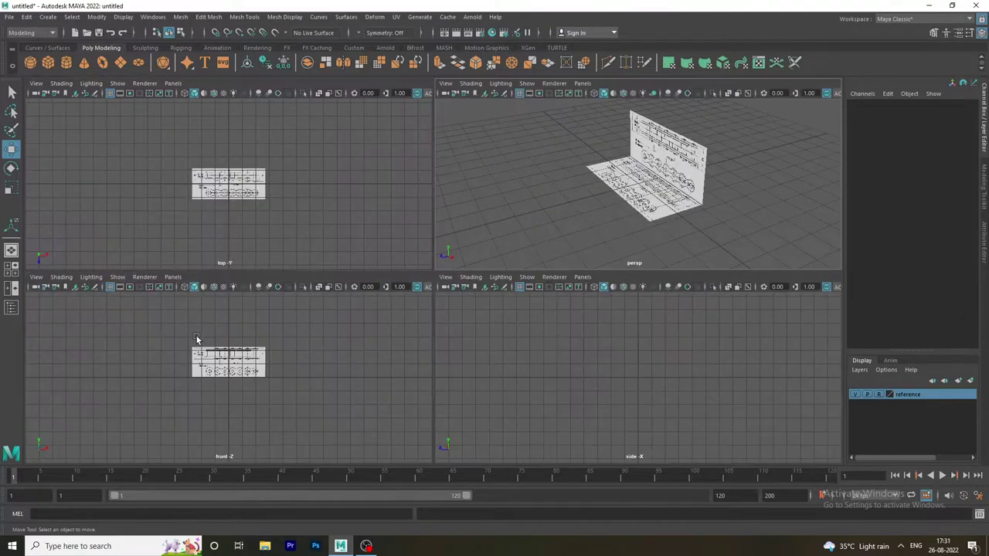
{"action": "key", "text": "space"}
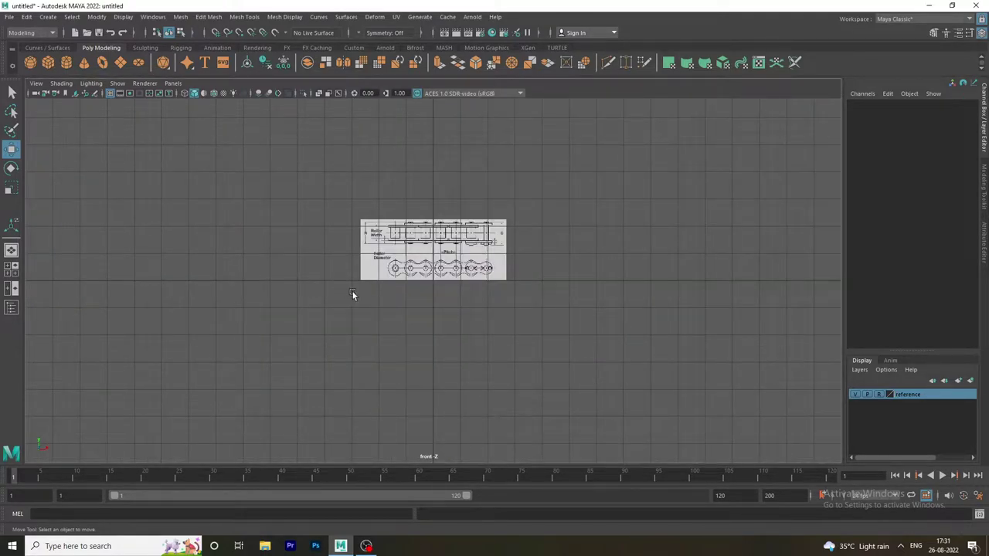
{"action": "key", "text": "f"}
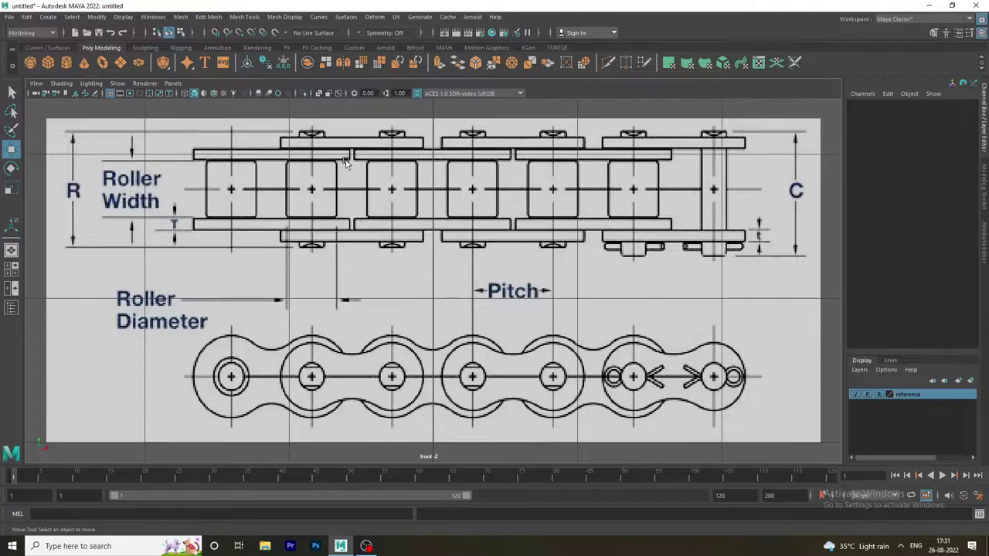
{"action": "key", "text": "space"}
{"action": "key", "text": "space"}
{"action": "key", "text": "f"}
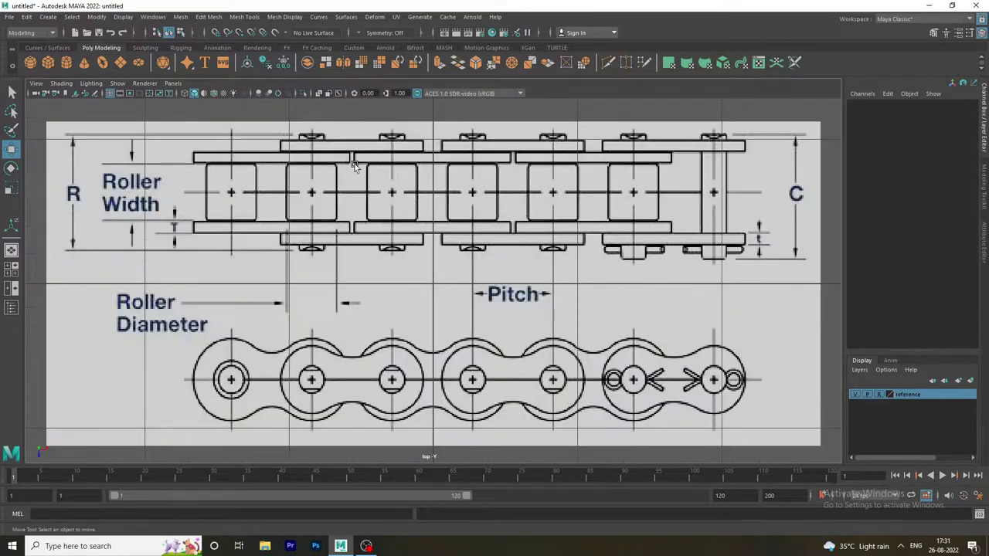
{"action": "key", "text": "space"}
{"action": "key", "text": "space"}
{"action": "key", "text": "f"}
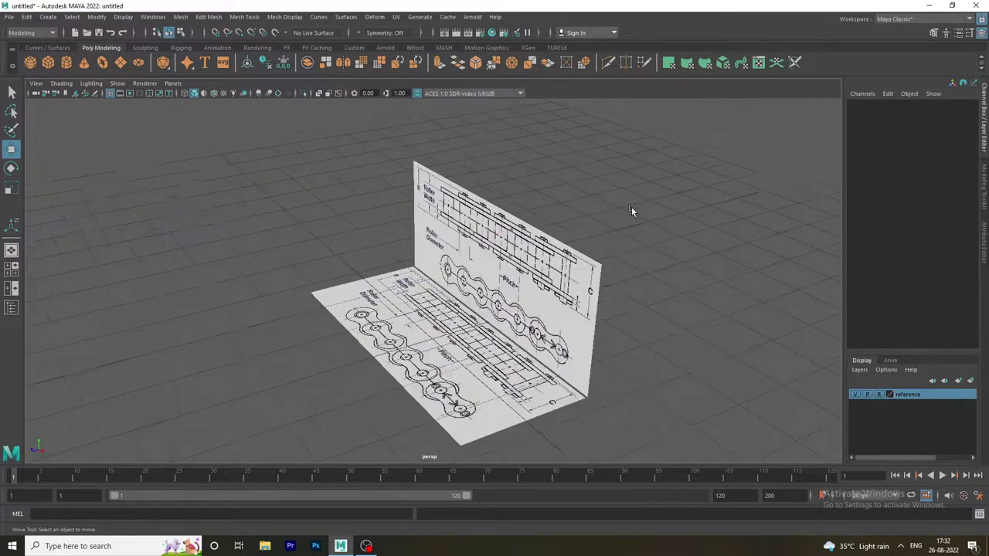
{"action": "key", "text": "space"}
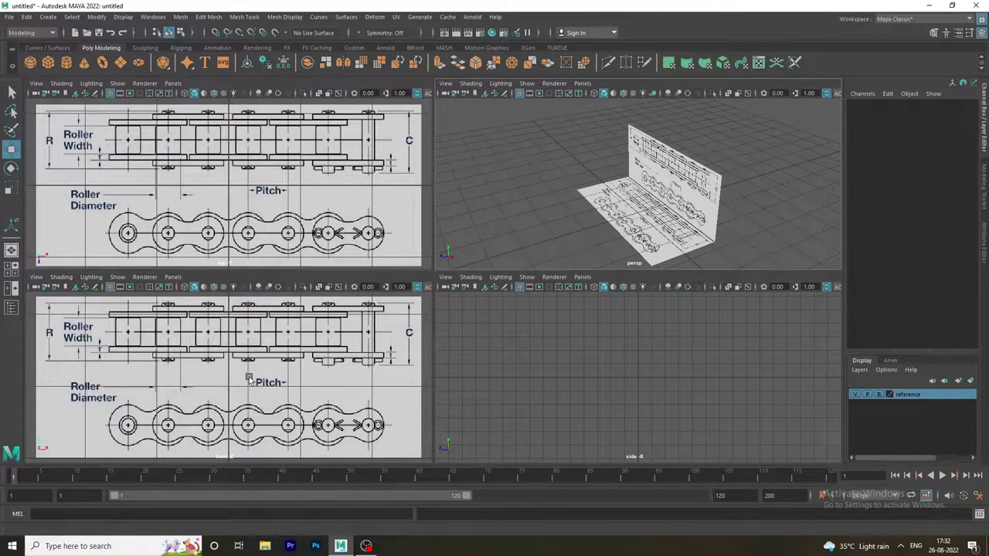
Step: Maximize the front view and zoom in on the lower chain drawing
{"action": "key", "text": "space"}
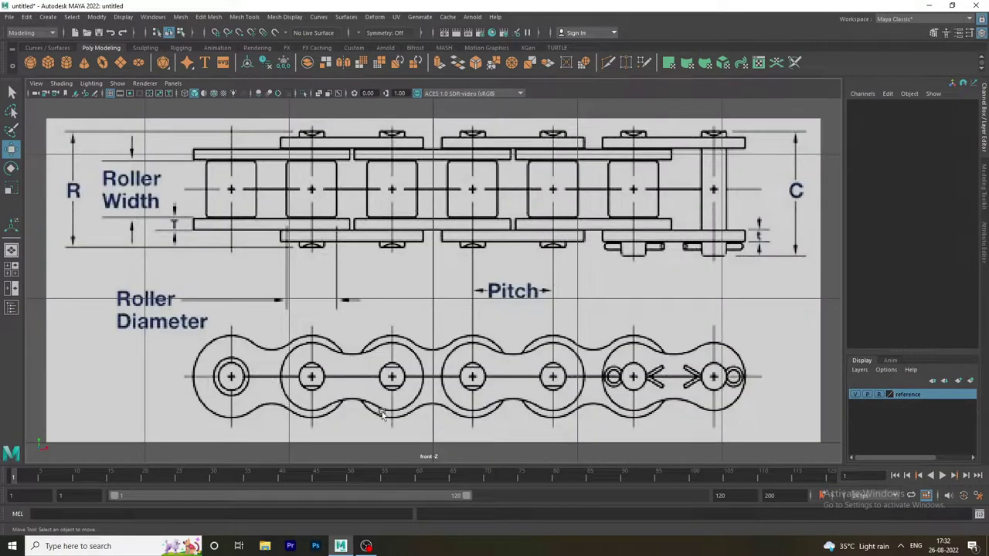
{"action": "middle_click_drag", "start_coordinate": [368, 370], "coordinate": [368, 330], "text": "alt"}
{"action": "scroll", "coordinate": [431, 354], "scroll_direction": "up", "scroll_amount": 2}
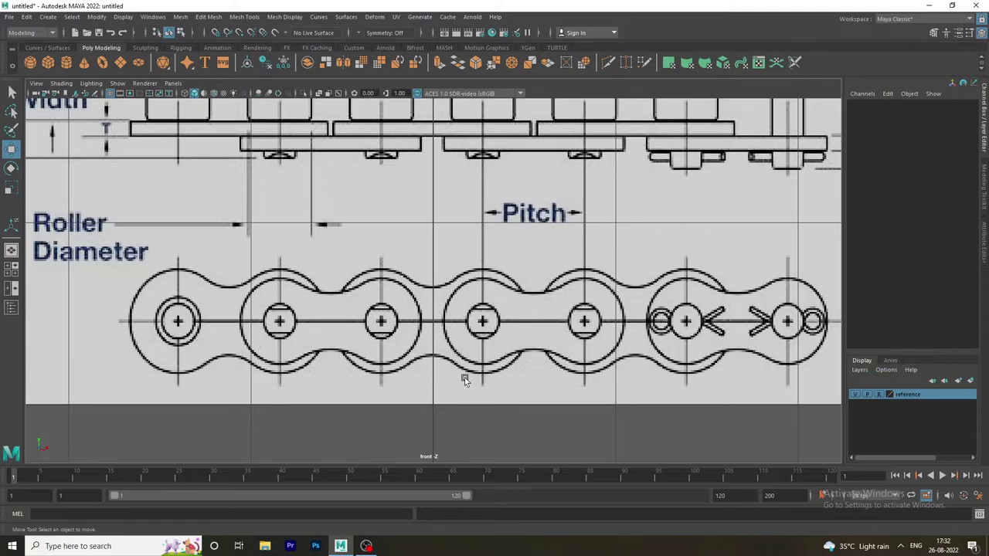
{"action": "left_click", "coordinate": [47, 16]}
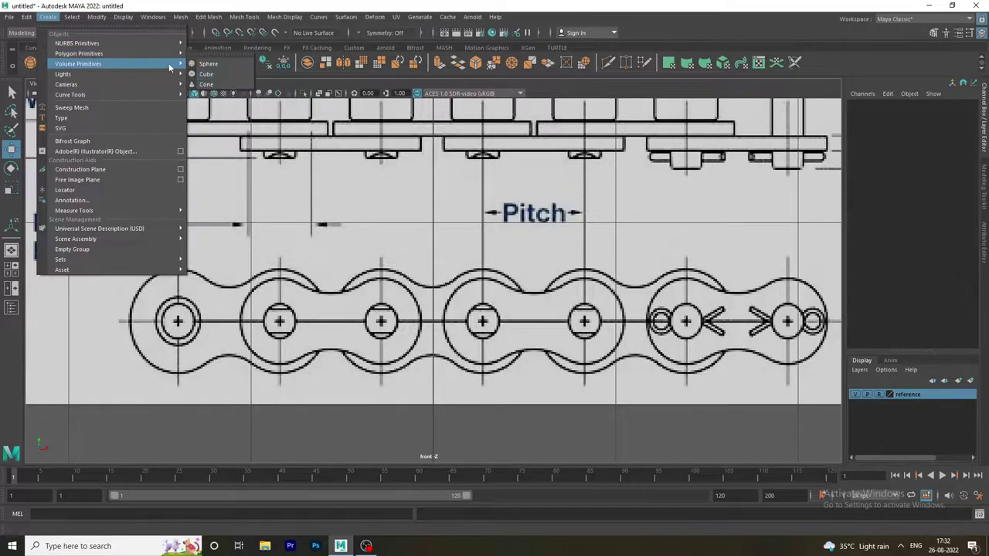
{"action": "mouse_move", "coordinate": [78, 54]}
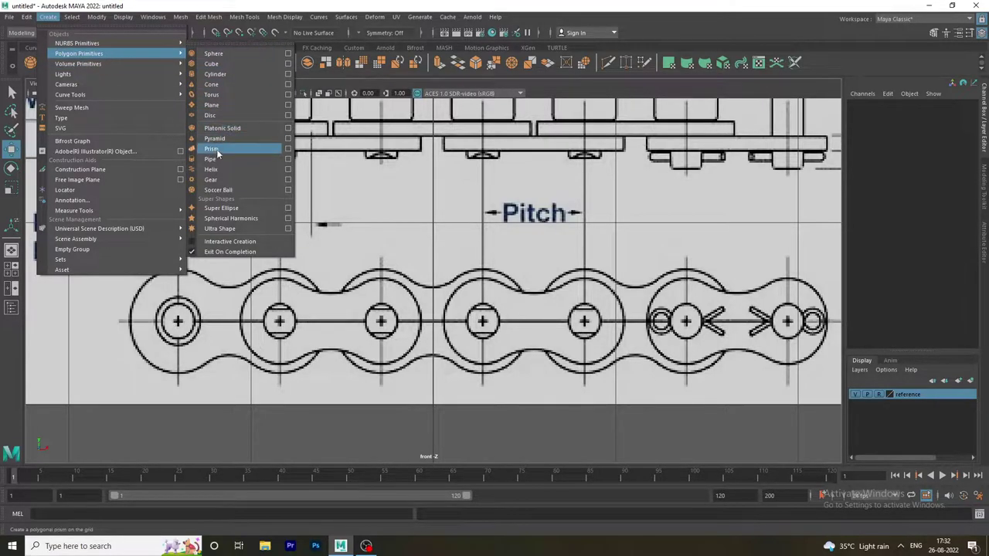
Step: Create a pipe, lift it over the chain drawing, and set Rotate X to 90
{"action": "left_click", "coordinate": [217, 158]}
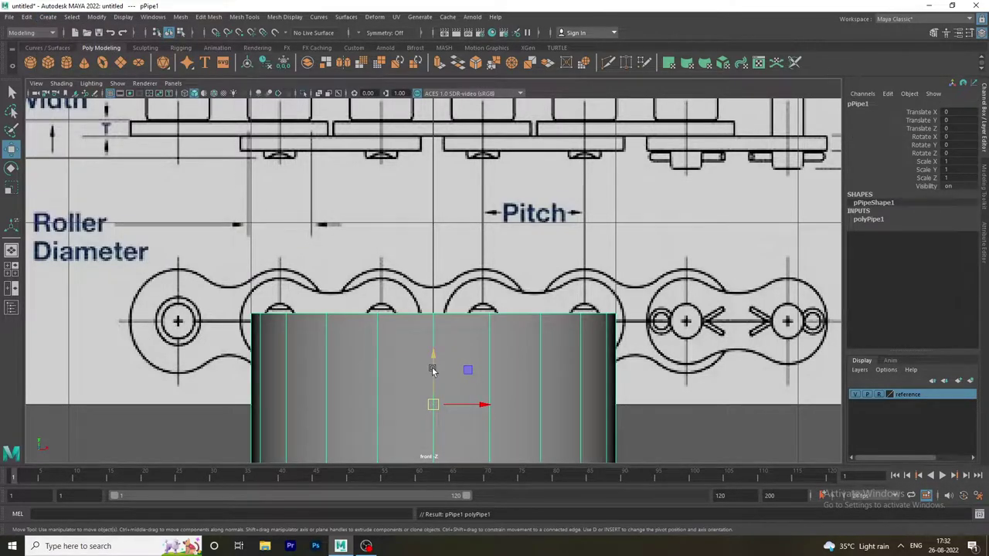
{"action": "mouse_move", "coordinate": [433, 369]}
{"action": "left_mouse_down"}
{"action": "mouse_move", "coordinate": [433, 302]}
{"action": "mouse_move", "coordinate": [408, 201]}
{"action": "mouse_move", "coordinate": [421, 206]}
{"action": "left_mouse_up"}
{"action": "scroll", "coordinate": [462, 249], "scroll_direction": "down", "scroll_amount": 3}
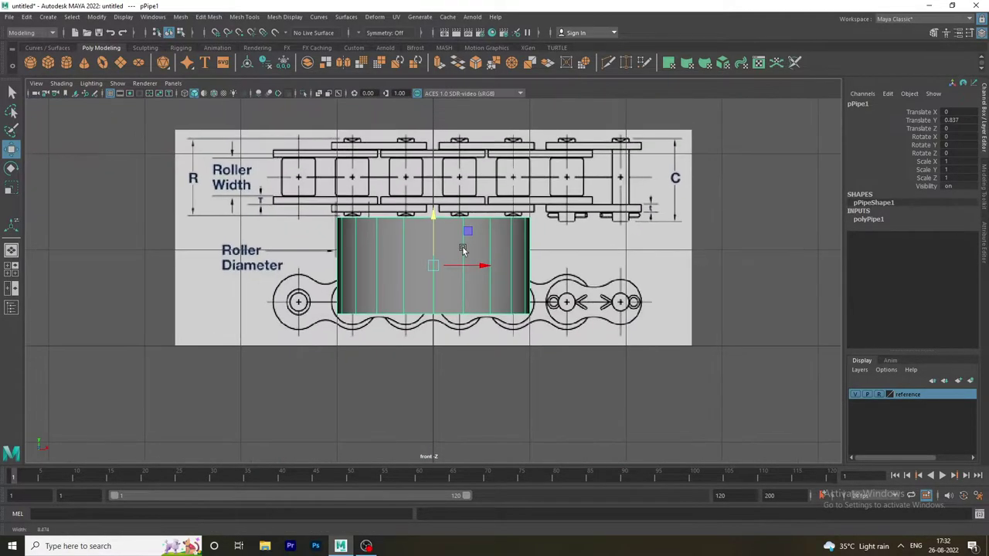
{"action": "key", "text": "e"}
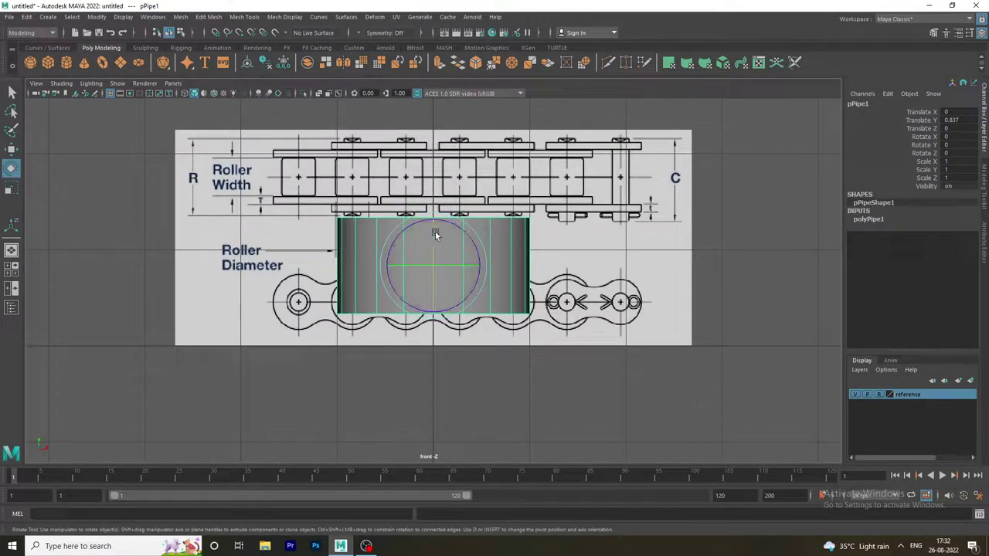
{"action": "left_click_drag", "start_coordinate": [435, 234], "coordinate": [435, 293]}
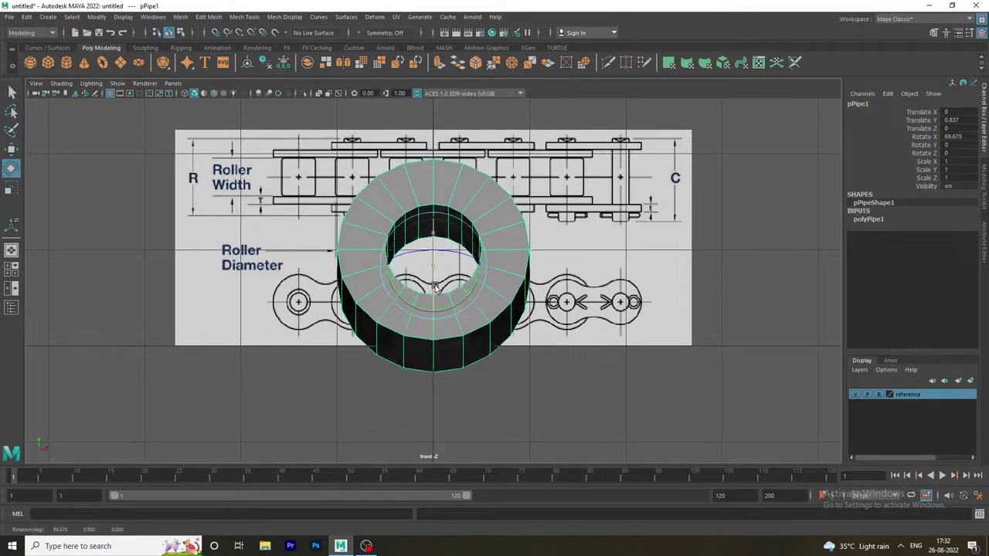
{"action": "double_click", "coordinate": [956, 138]}
{"action": "type", "text": "90"}
{"action": "key", "text": "Return"}
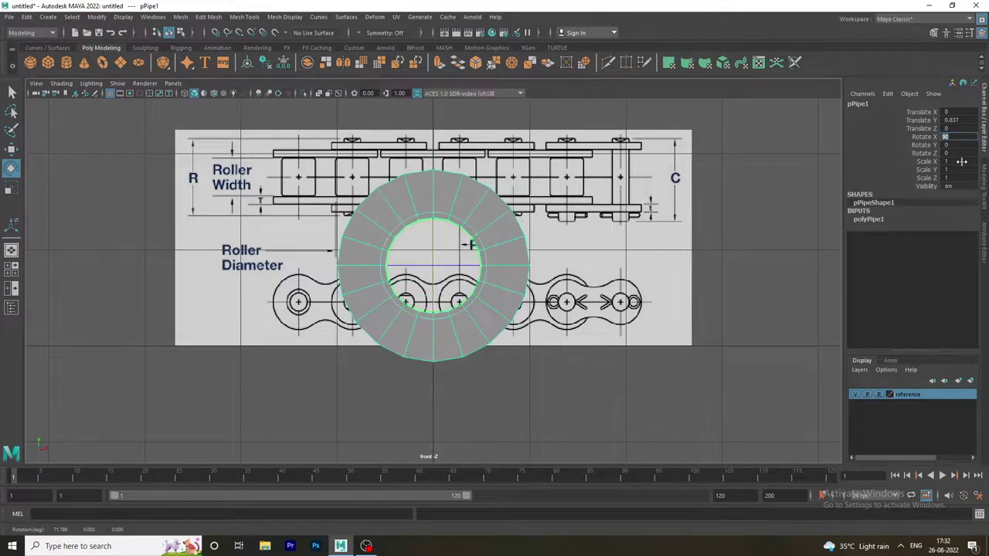
Step: Check the ring in the four-view layout, then reselect it in the front view
{"action": "left_click", "coordinate": [554, 383]}
{"action": "key", "text": "space"}
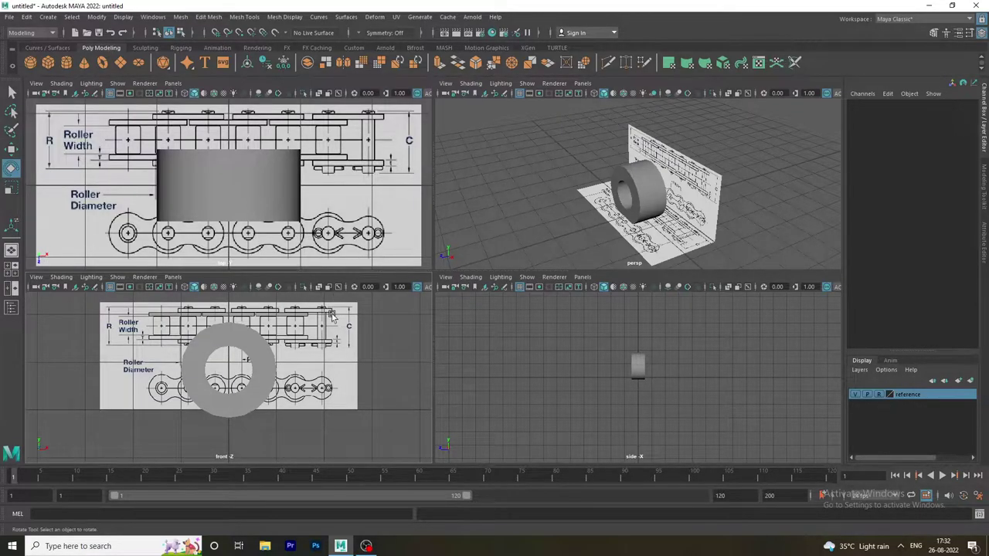
{"action": "key", "text": "space"}
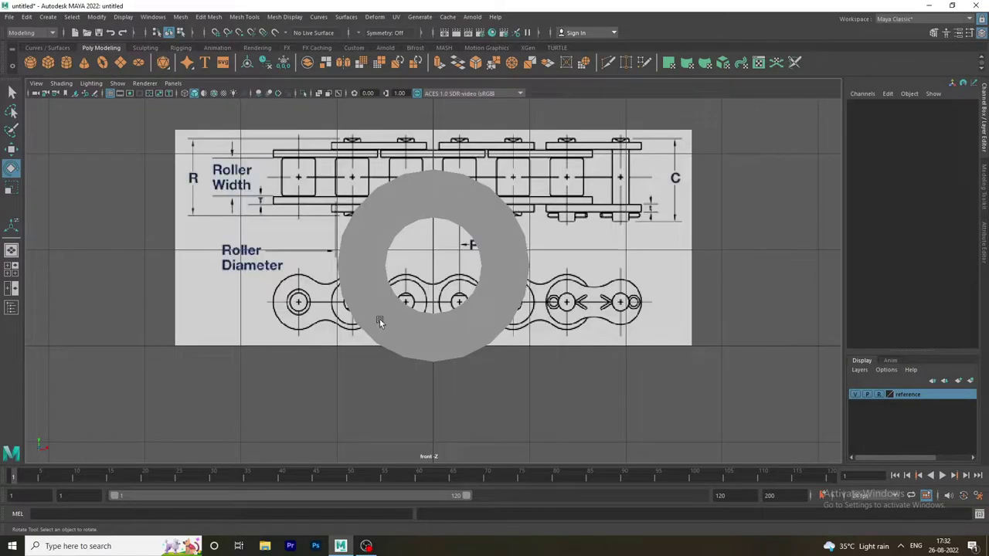
{"action": "left_click", "coordinate": [434, 334]}
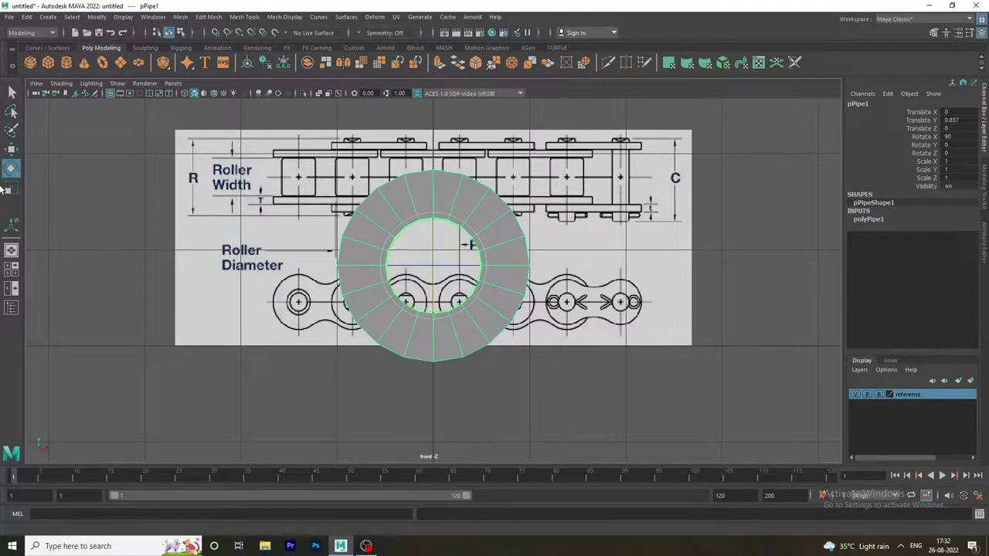
Step: Set the pipe's Radius to 0.5
{"action": "key", "text": "r"}
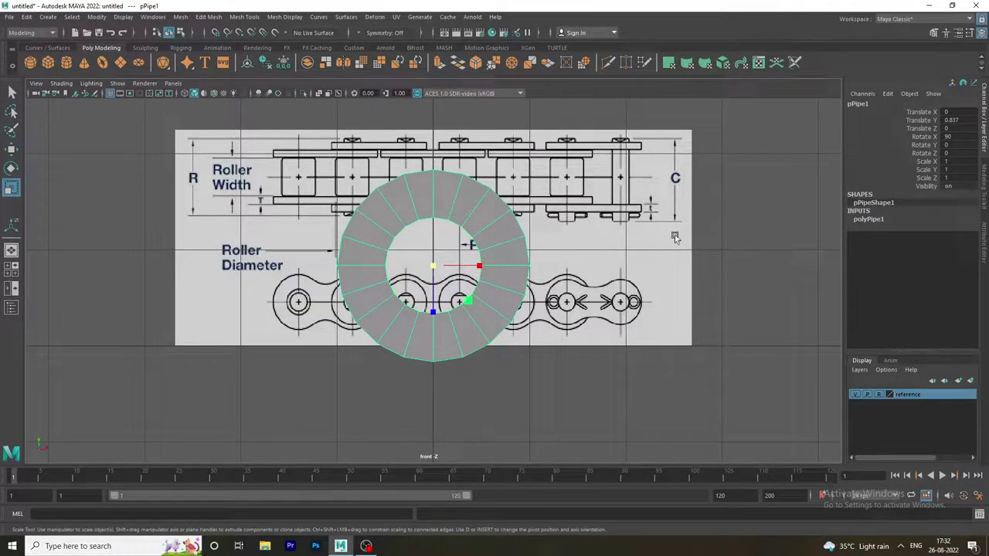
{"action": "left_click", "coordinate": [889, 219]}
{"action": "double_click", "coordinate": [951, 228]}
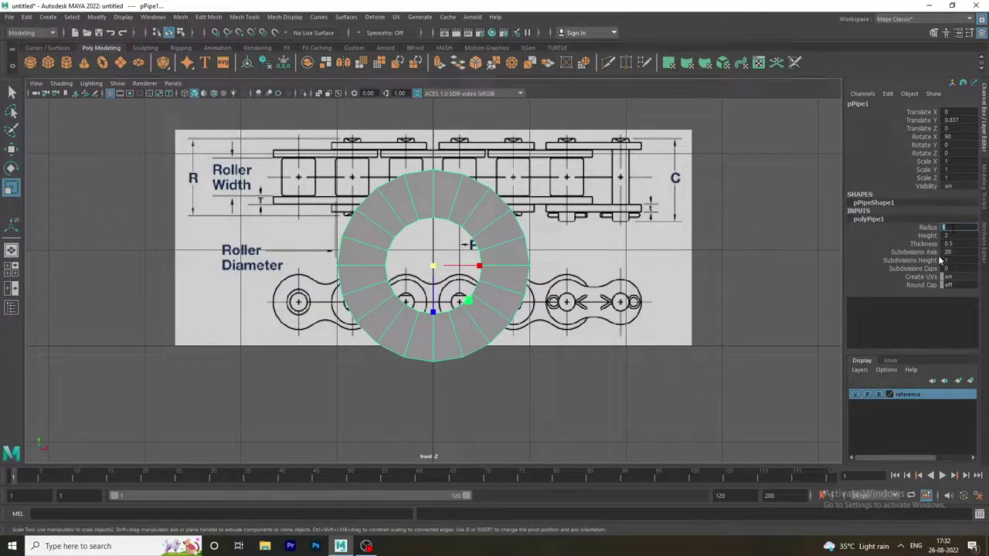
{"action": "type", "text": ".5"}
{"action": "key", "text": "Return"}
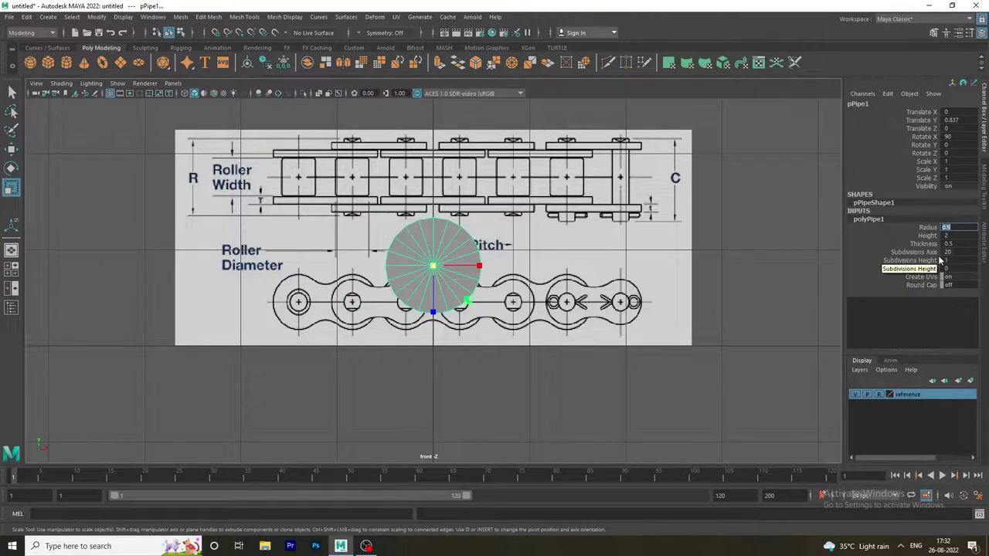
Step: Turn on X-Ray shading and reselect the pipe disc in object mode
{"action": "left_click", "coordinate": [61, 83]}
{"action": "left_click", "coordinate": [80, 191]}
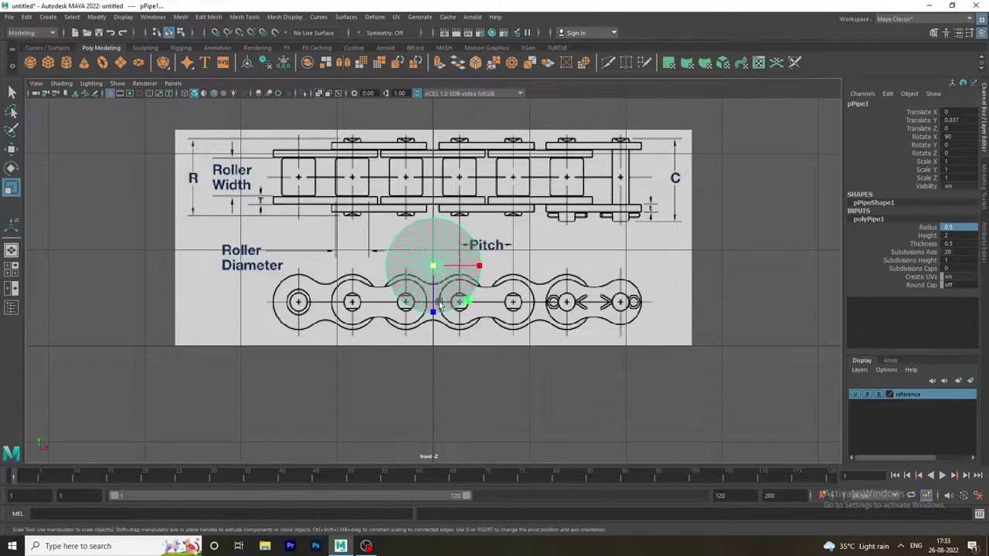
{"action": "left_click", "coordinate": [12, 148]}
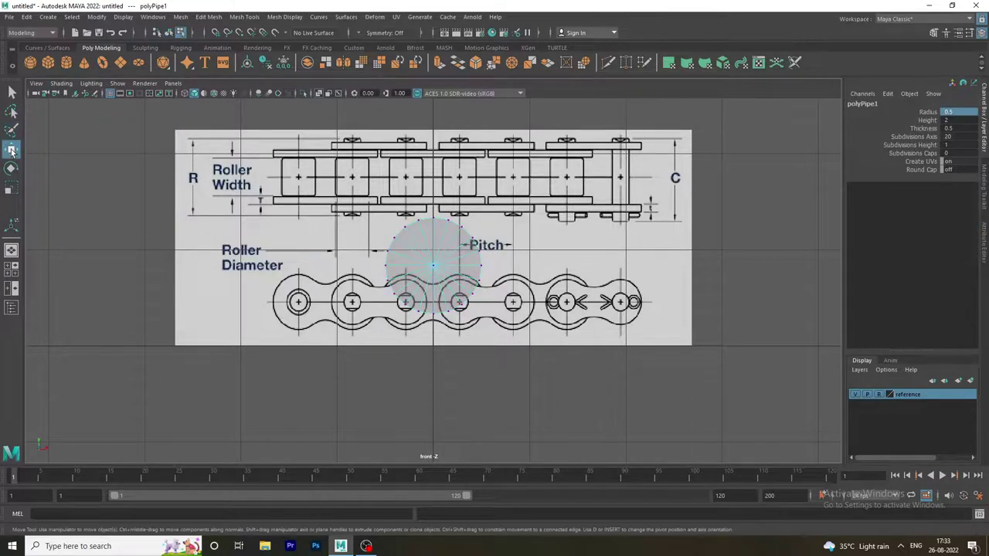
{"action": "left_click", "coordinate": [13, 92]}
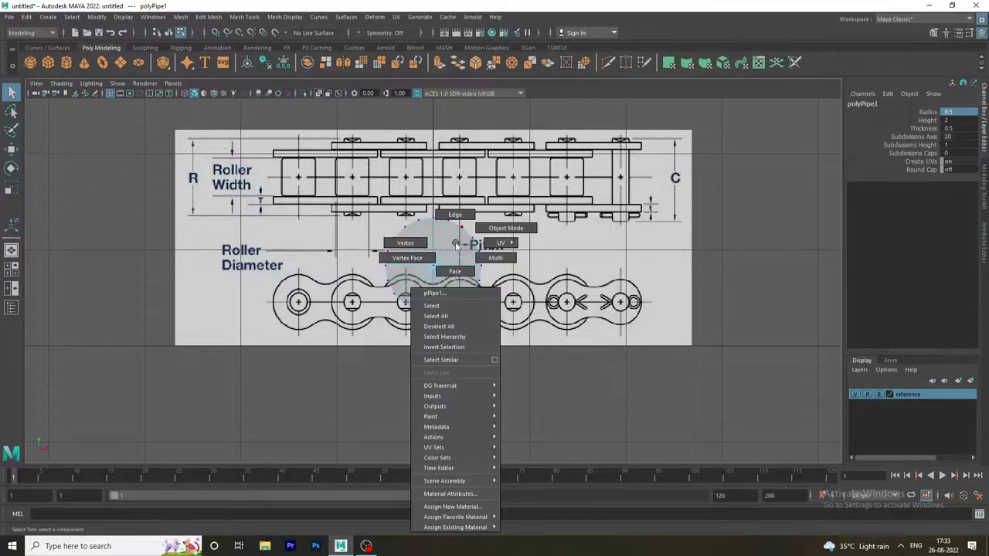
{"action": "right_click_drag", "start_coordinate": [456, 247], "coordinate": [494, 232]}
{"action": "left_click", "coordinate": [422, 270]}
{"action": "left_click", "coordinate": [421, 271]}
Step: Move the pipe onto a roller, centring it at X -0.285, Y 0.461
{"action": "key", "text": "w"}
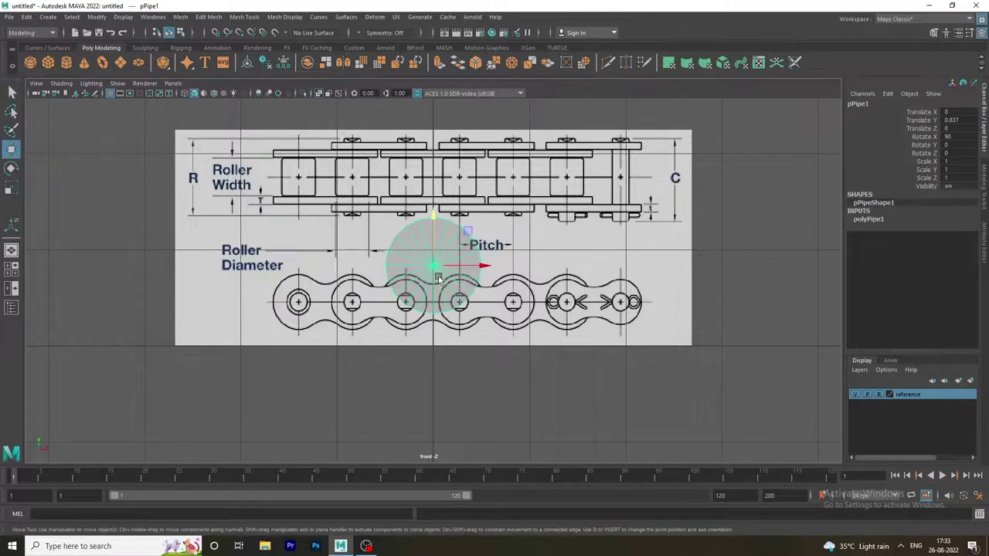
{"action": "mouse_move", "coordinate": [435, 249]}
{"action": "left_mouse_down"}
{"action": "mouse_move", "coordinate": [461, 286]}
{"action": "mouse_move", "coordinate": [406, 288]}
{"action": "left_mouse_up"}
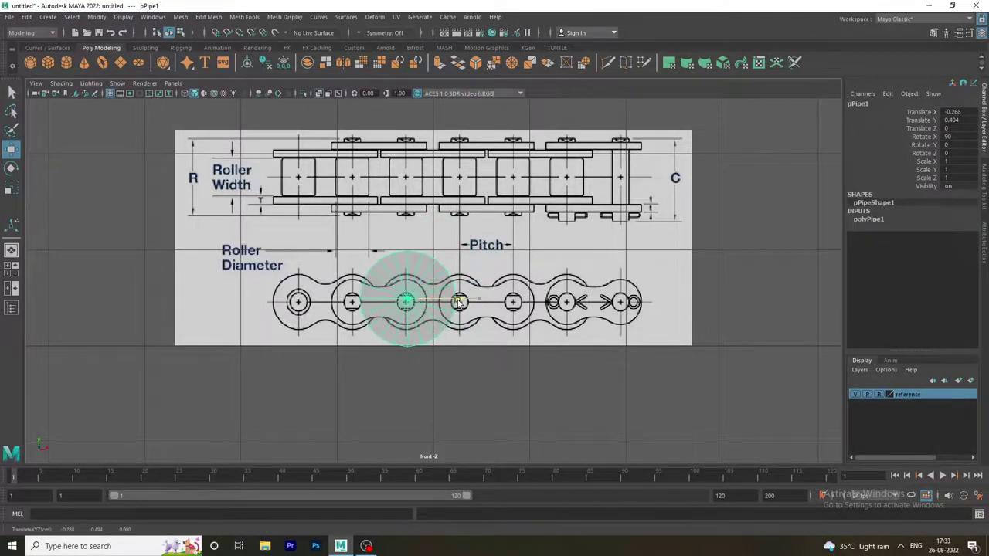
{"action": "right_click_drag", "start_coordinate": [463, 332], "coordinate": [727, 446], "text": "alt"}
{"action": "middle_click_drag", "start_coordinate": [348, 289], "coordinate": [346, 245], "text": "alt"}
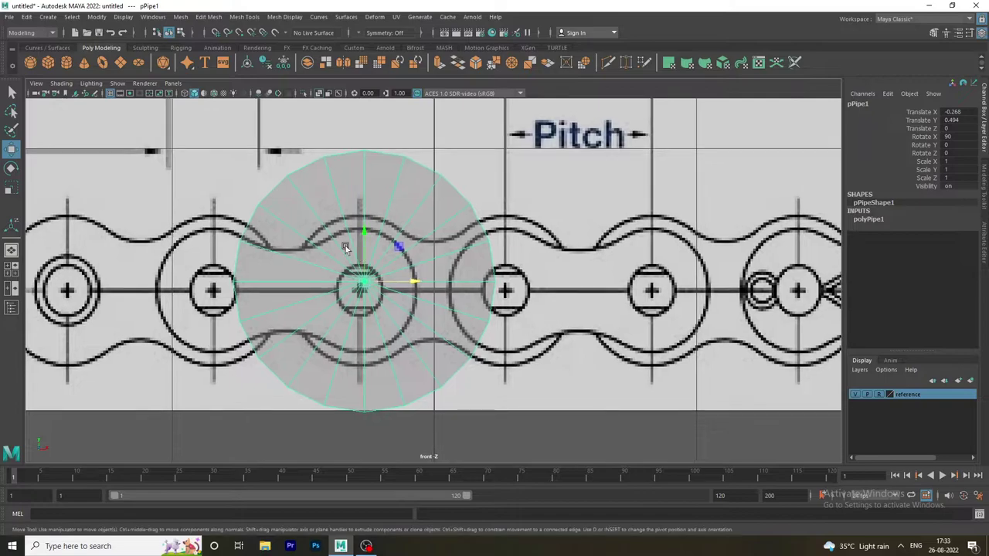
{"action": "left_click_drag", "start_coordinate": [358, 232], "coordinate": [366, 239]}
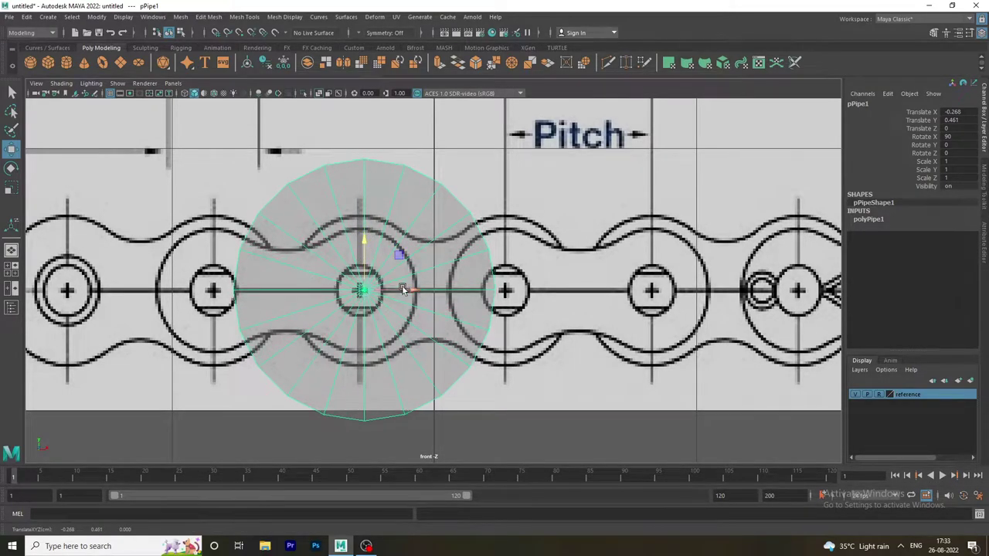
{"action": "left_click_drag", "start_coordinate": [403, 289], "coordinate": [398, 289]}
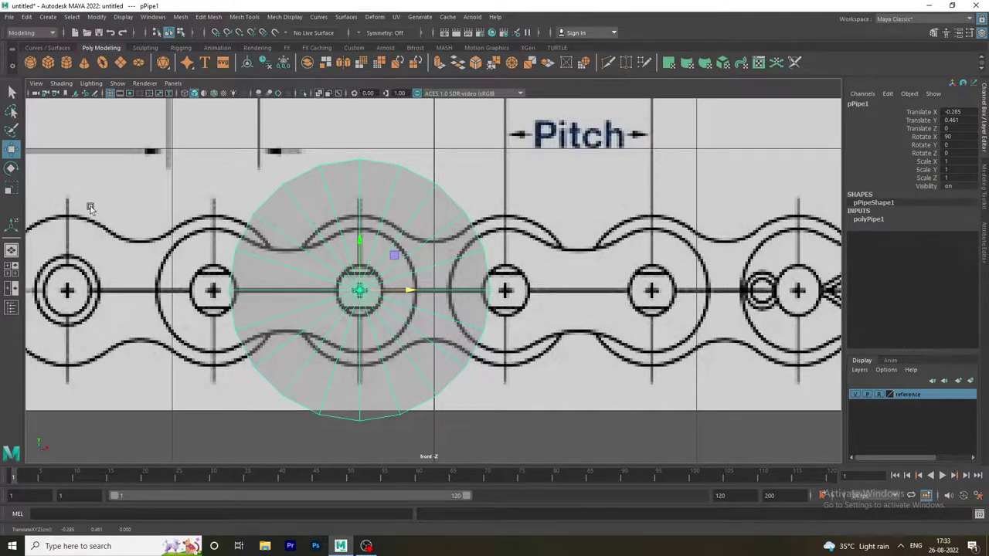
Step: Scale the pipe uniformly to 0.46 around the middle pin
{"action": "key", "text": "r"}
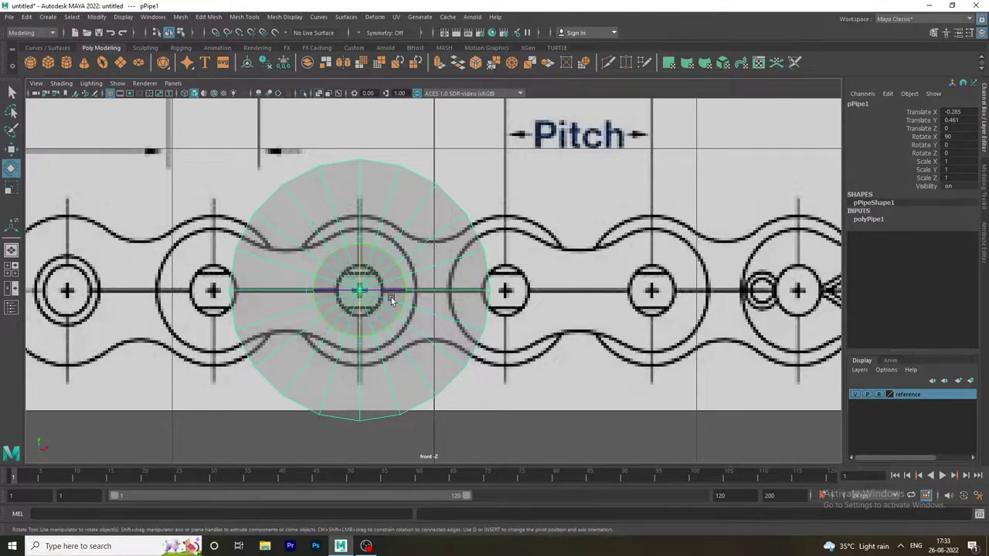
{"action": "left_click_drag", "start_coordinate": [360, 292], "coordinate": [238, 224]}
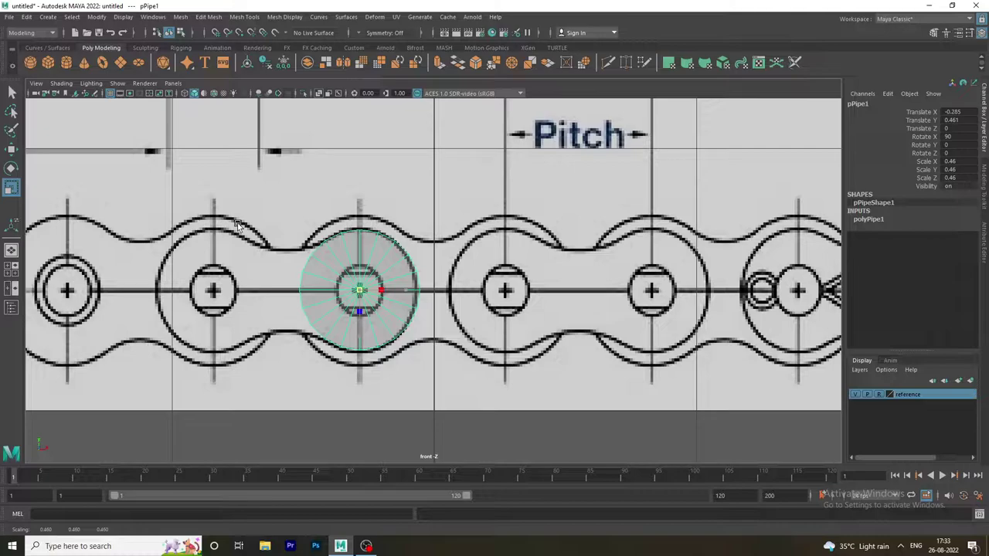
{"action": "left_click", "coordinate": [867, 220]}
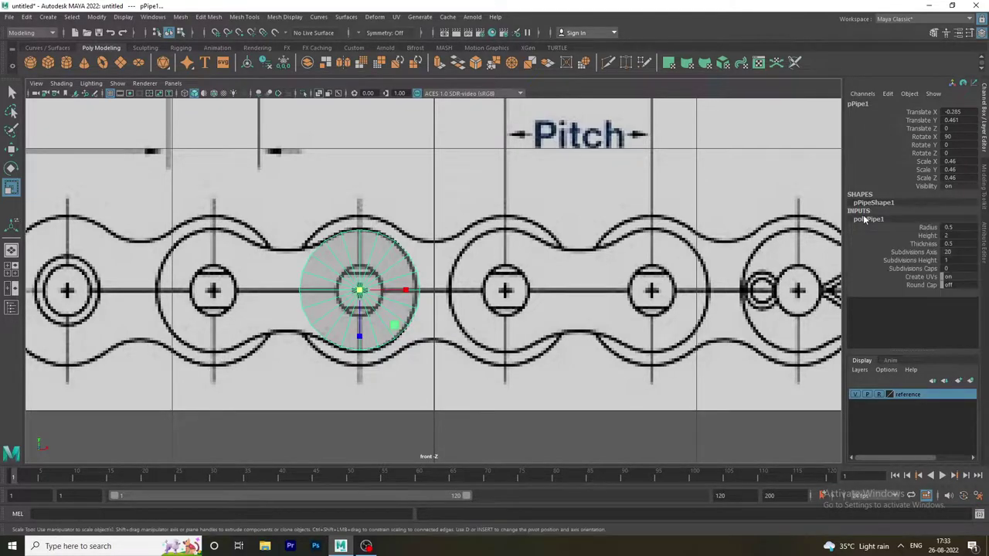
Step: Try several pipe Thickness values, settling on 0.29
{"action": "double_click", "coordinate": [949, 243]}
{"action": "type", "text": "0"}
{"action": "type", "text": "2"}
{"action": "key", "text": "Return"}
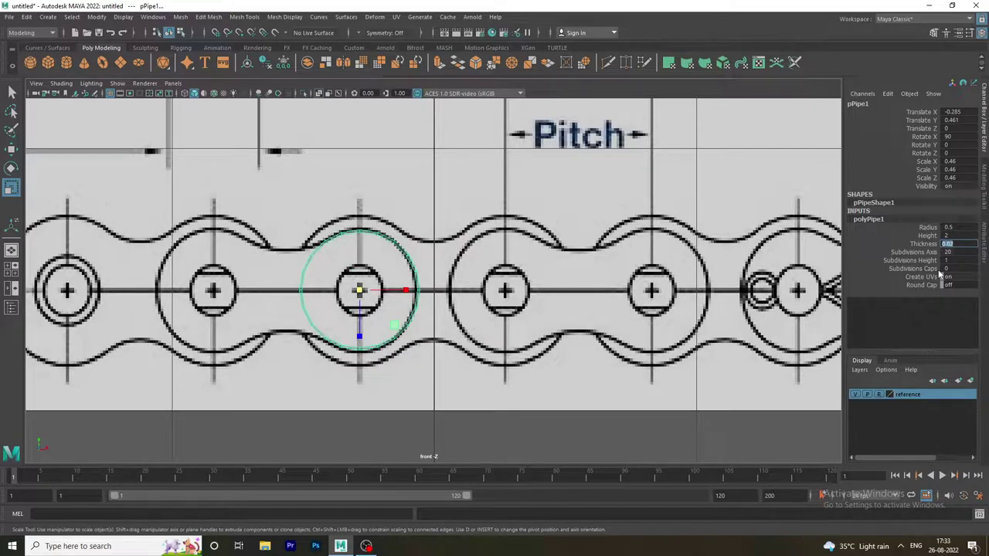
{"action": "type", "text": "8"}
{"action": "key", "text": "Return"}
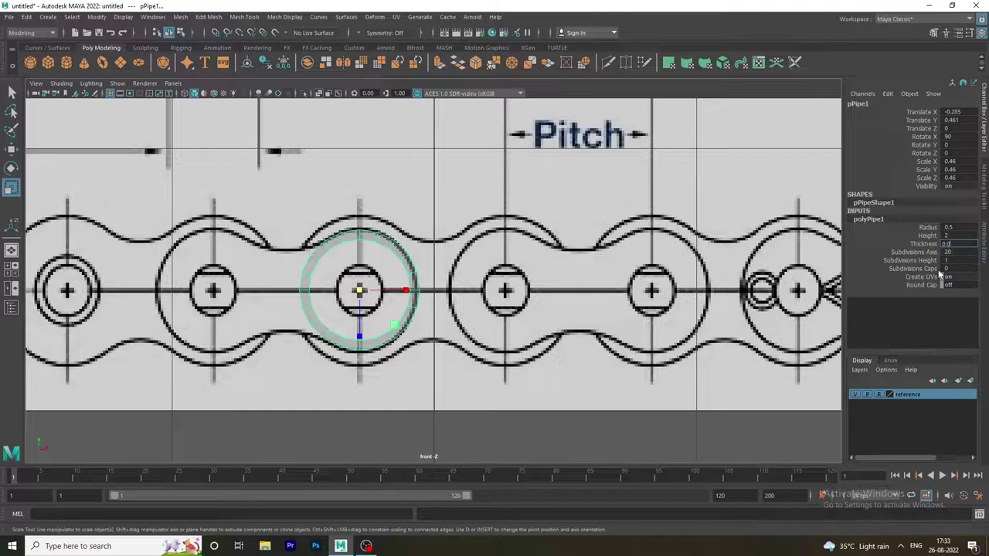
{"action": "type", "text": "9"}
{"action": "key", "text": "Return"}
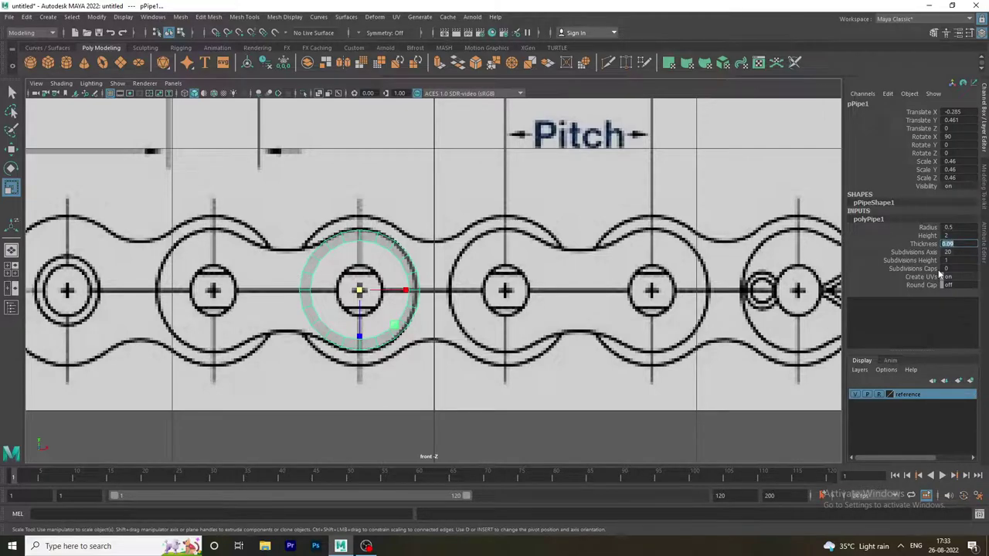
{"action": "type", "text": "1"}
{"action": "key", "text": "Return"}
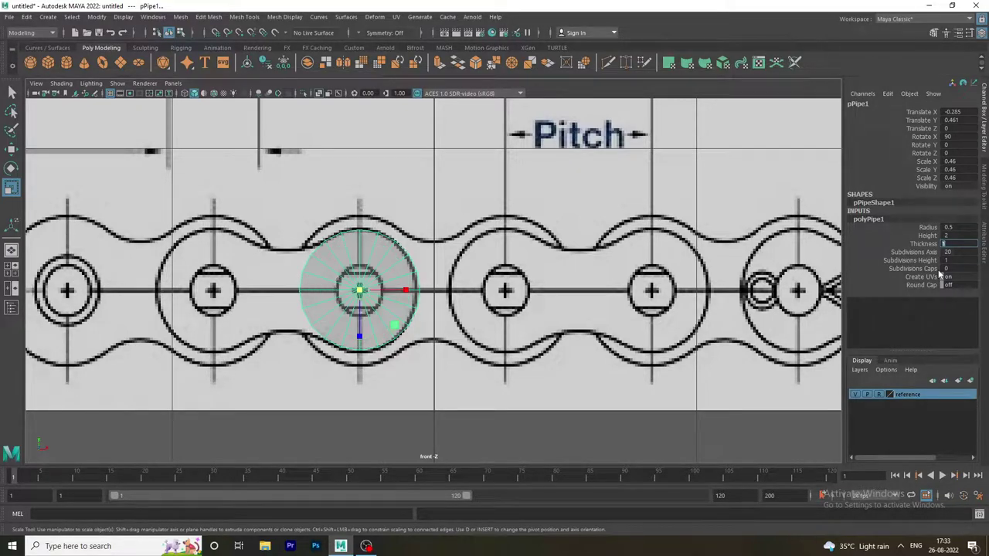
{"action": "type", "text": ".5"}
{"action": "key", "text": "Return"}
{"action": "type", "text": "0.12"}
{"action": "key", "text": "Return"}
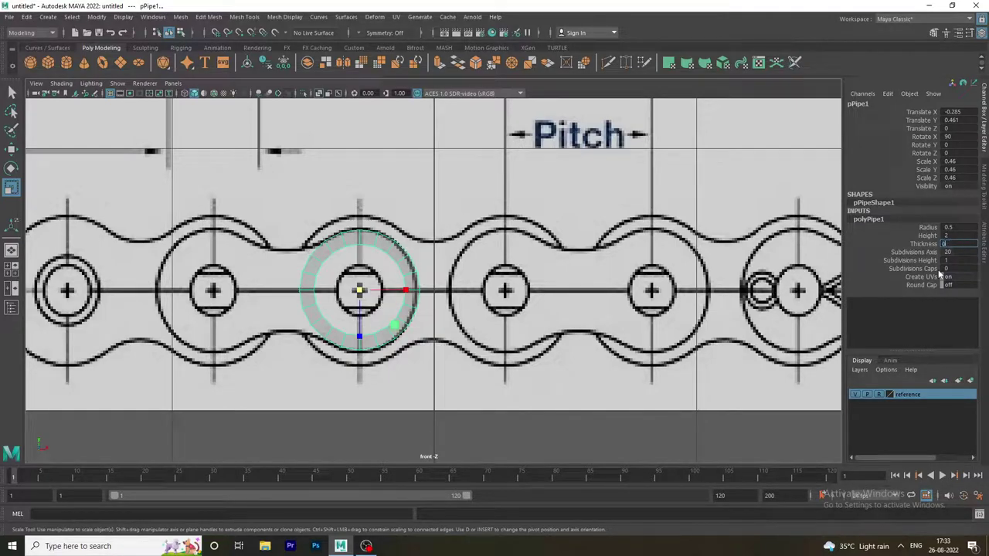
{"action": "type", "text": ".15"}
{"action": "key", "text": "Return"}
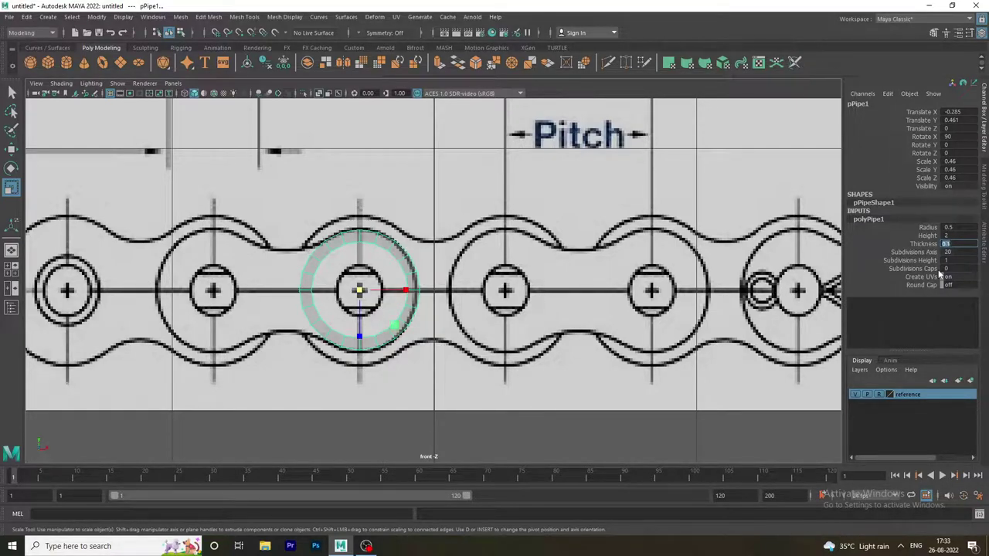
{"action": "type", "text": "0.25"}
{"action": "key", "text": "Return"}
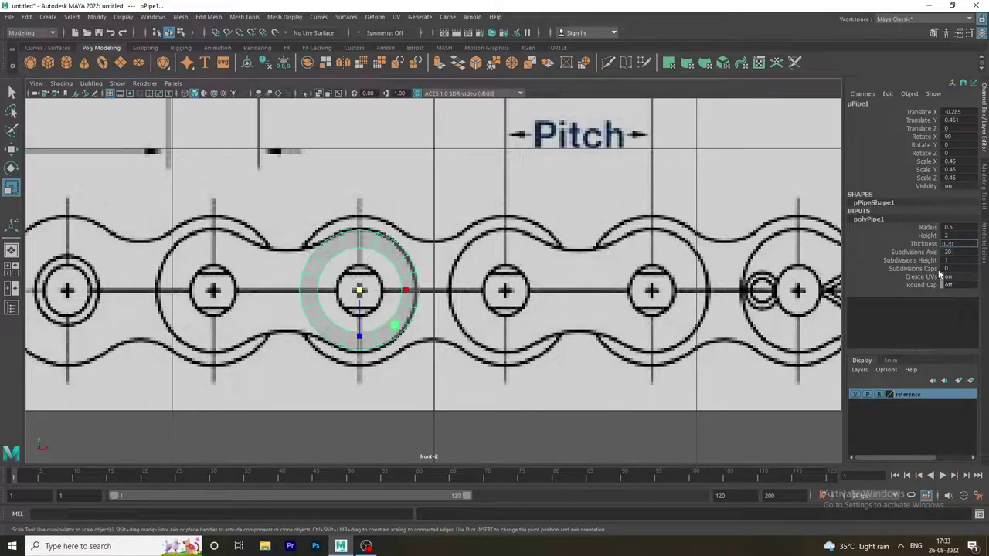
{"action": "key", "text": "Return"}
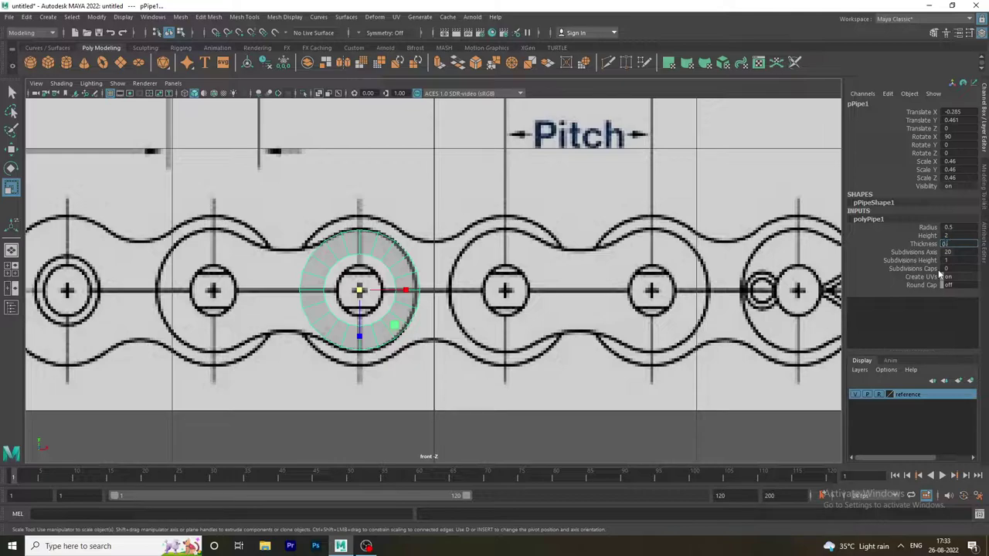
{"action": "type", "text": ".25"}
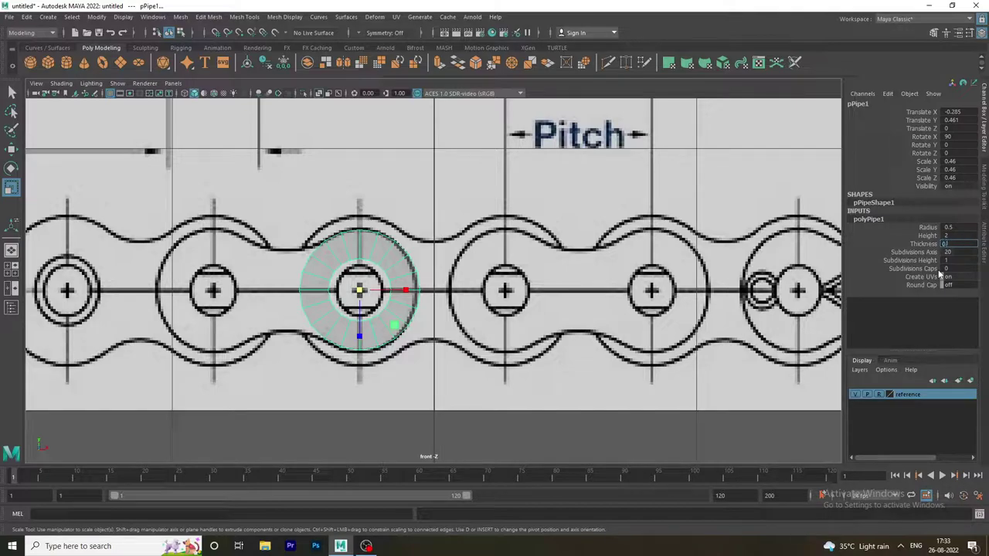
{"action": "type", "text": "5"}
{"action": "key", "text": "Return"}
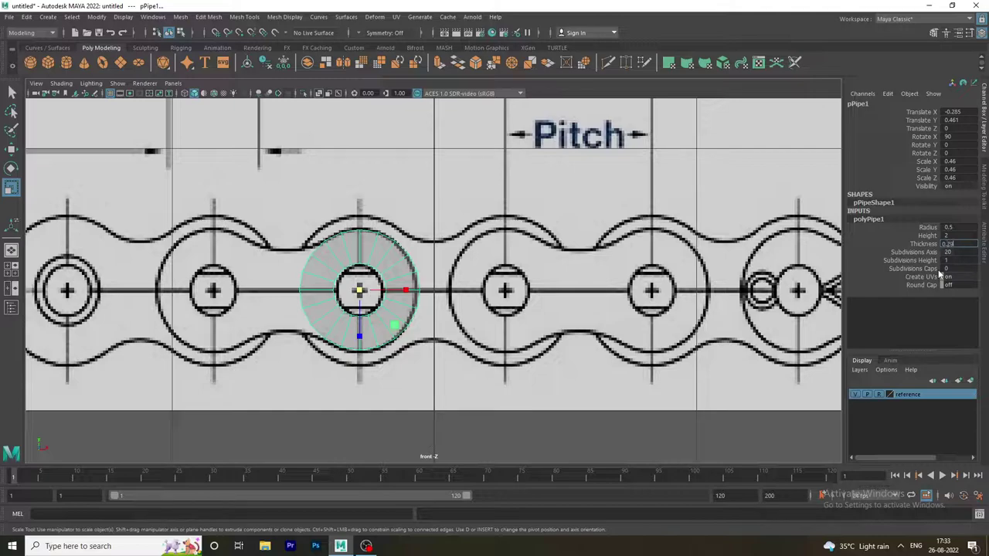
{"action": "key", "text": "Return"}
Step: Reselect the pipe and reduce its Subdivisions Axis to 12
{"action": "left_click", "coordinate": [457, 407]}
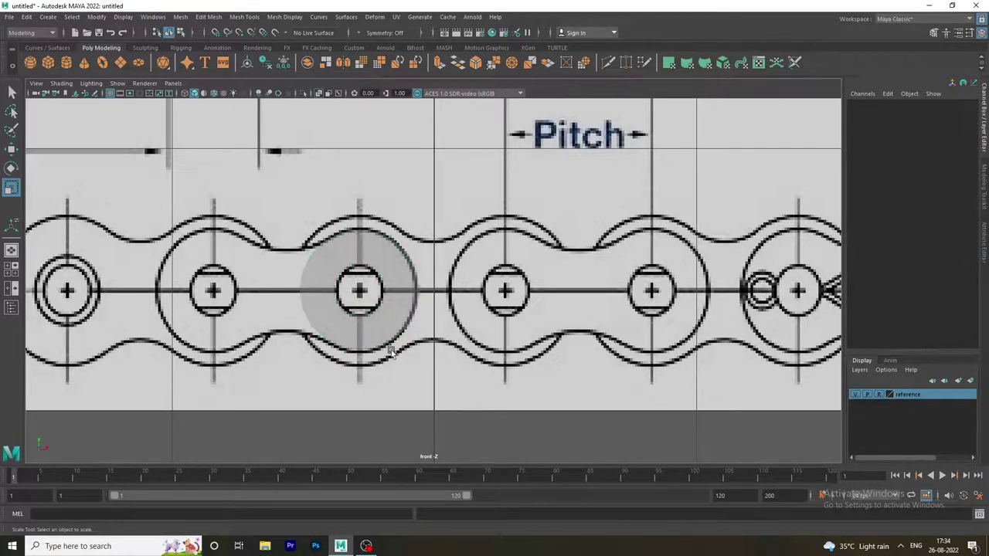
{"action": "left_click", "coordinate": [365, 320]}
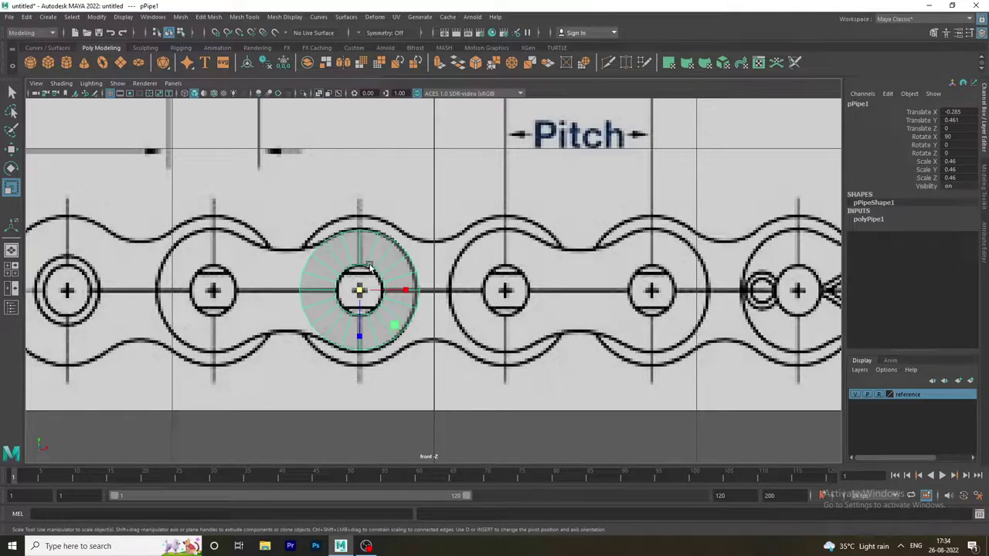
{"action": "left_click", "coordinate": [887, 220]}
{"action": "double_click", "coordinate": [948, 251]}
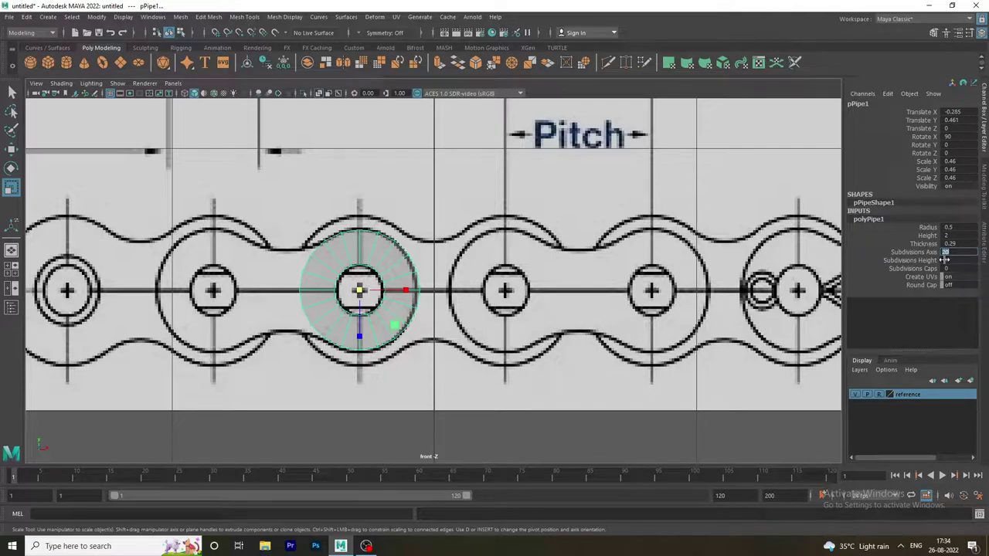
{"action": "type", "text": "12"}
{"action": "key", "text": "Return"}
Step: Zoom in on the pipe and switch it to vertex editing
{"action": "scroll", "coordinate": [332, 298], "scroll_direction": "up", "scroll_amount": 3}
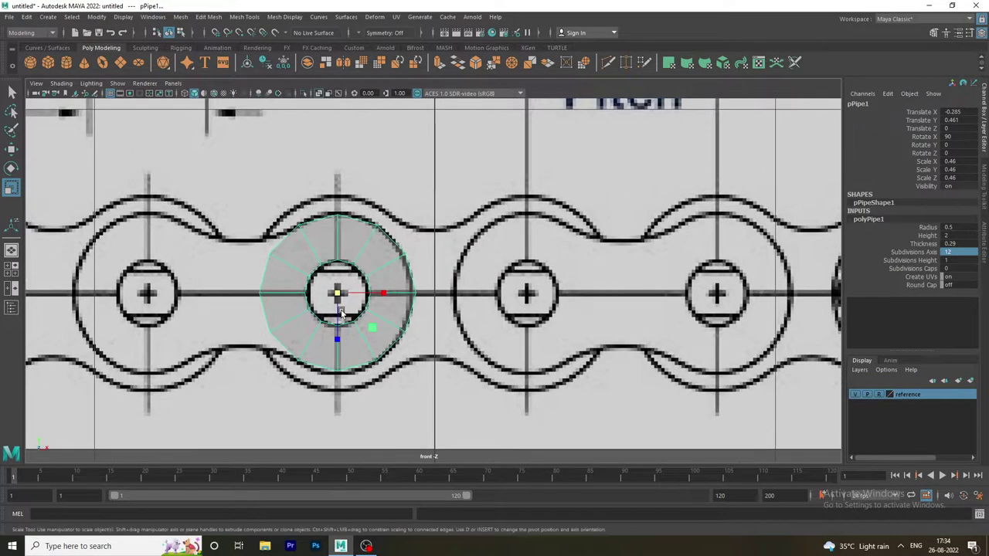
{"action": "middle_click_drag", "start_coordinate": [312, 292], "coordinate": [397, 292], "text": "alt"}
{"action": "left_click", "coordinate": [316, 276]}
{"action": "left_click", "coordinate": [362, 273]}
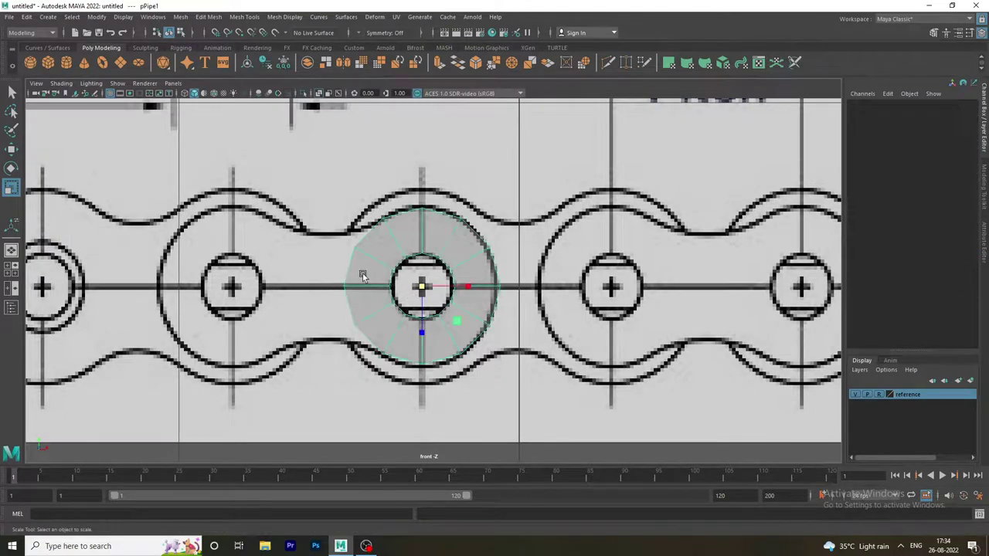
{"action": "right_click", "coordinate": [362, 274]}
{"action": "left_click", "coordinate": [312, 263]}
Step: Scale the left-side vertices into a straight vertical edge, then return to object mode
{"action": "left_click_drag", "start_coordinate": [313, 218], "coordinate": [365, 350]}
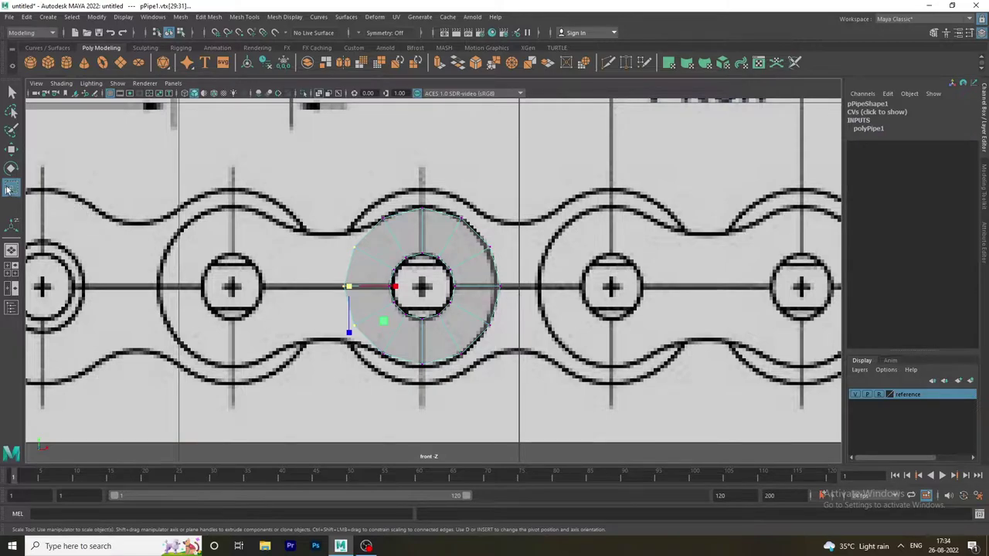
{"action": "left_click_drag", "start_coordinate": [378, 288], "coordinate": [253, 270]}
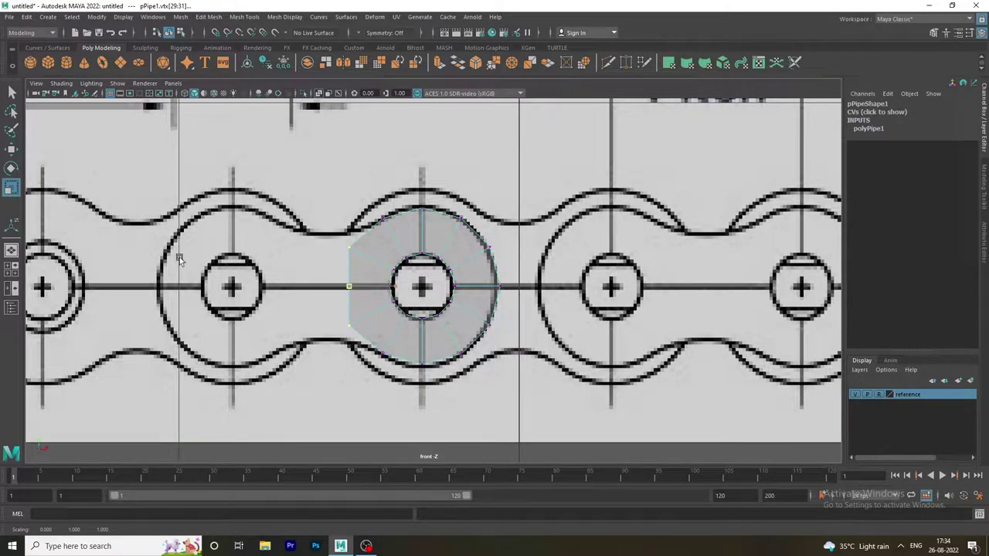
{"action": "left_click_drag", "start_coordinate": [179, 257], "coordinate": [190, 256]}
{"action": "left_click_drag", "start_coordinate": [347, 307], "coordinate": [347, 325]}
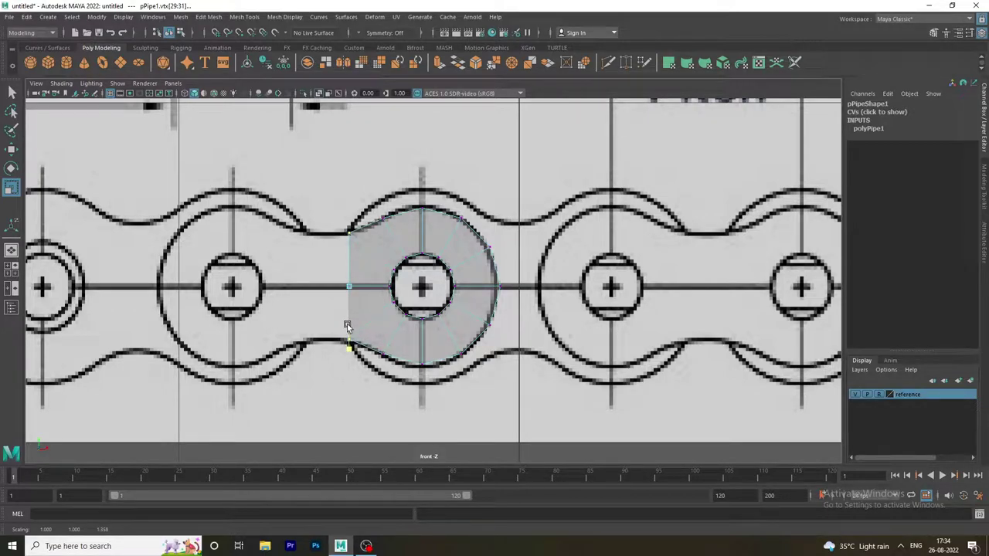
{"action": "left_click", "coordinate": [13, 98]}
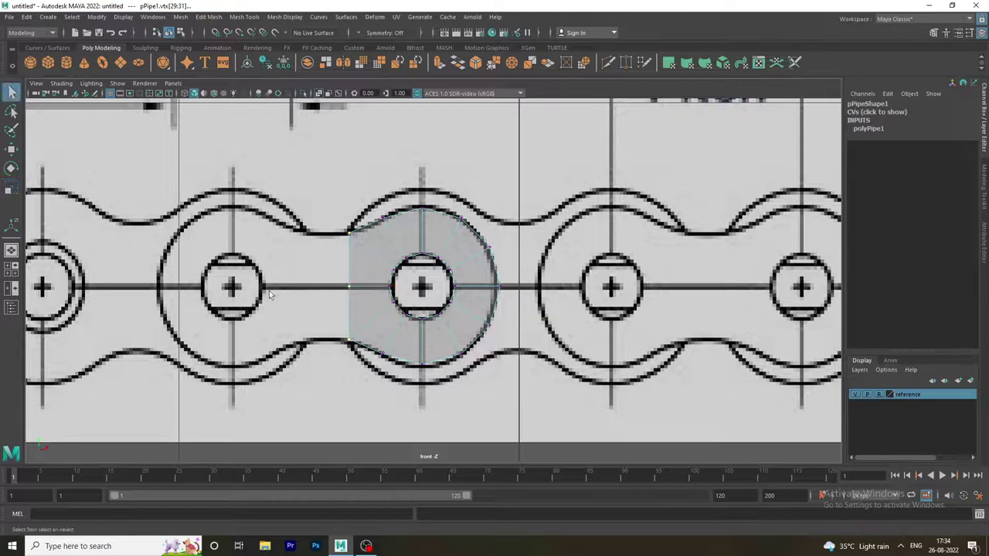
{"action": "right_click_drag", "start_coordinate": [397, 240], "coordinate": [452, 221]}
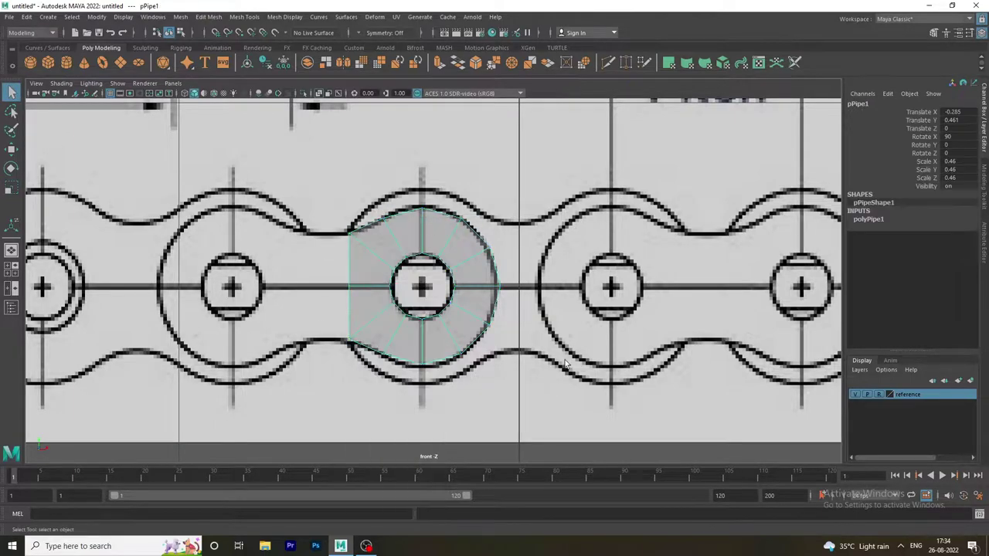
{"action": "left_click", "coordinate": [556, 361]}
Step: Mirror the flattened pipe across X onto the next roller, with geometry cutting off
{"action": "left_click", "coordinate": [471, 274]}
{"action": "left_click", "coordinate": [154, 17]}
{"action": "mouse_move", "coordinate": [180, 17]}
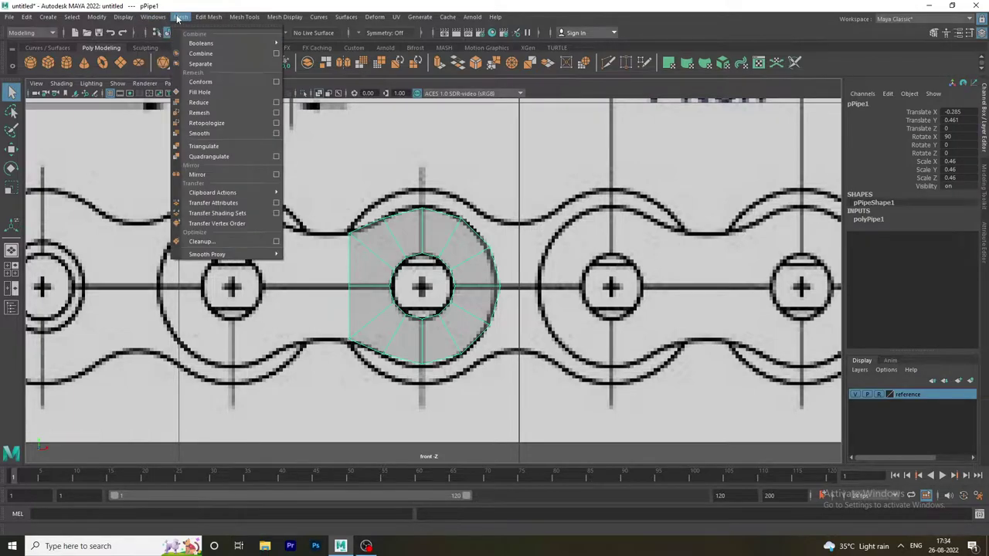
{"action": "left_click", "coordinate": [276, 175]}
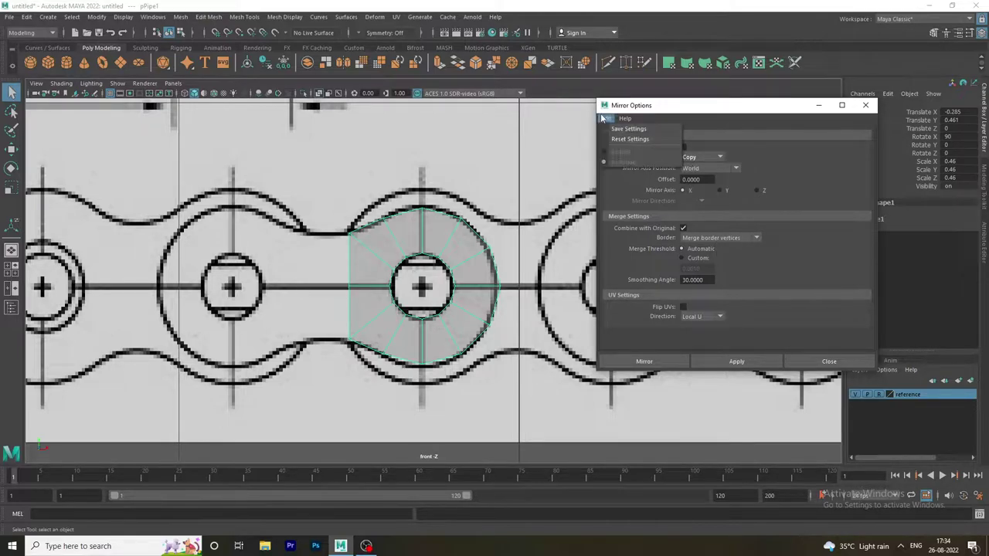
{"action": "left_click", "coordinate": [628, 147]}
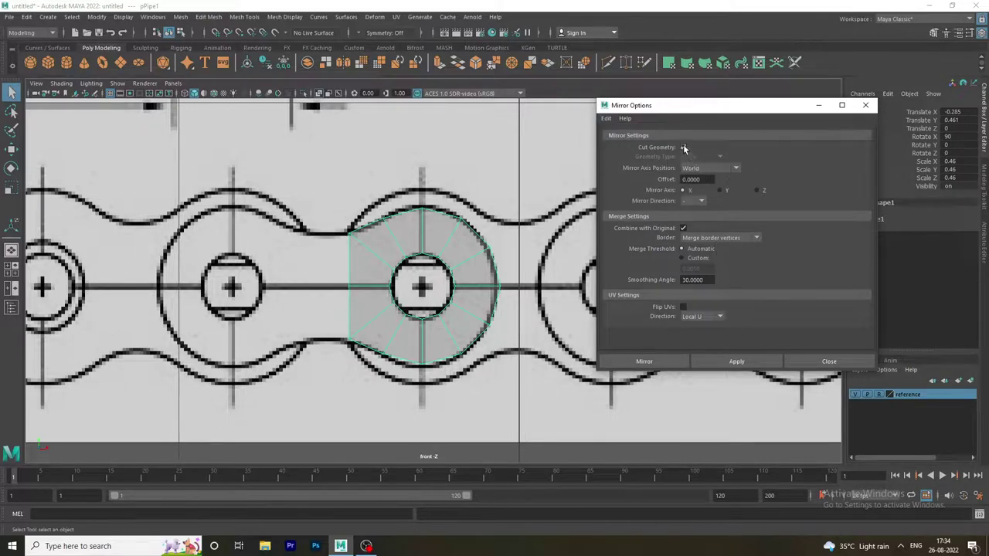
{"action": "left_click", "coordinate": [683, 147]}
{"action": "left_click", "coordinate": [754, 363]}
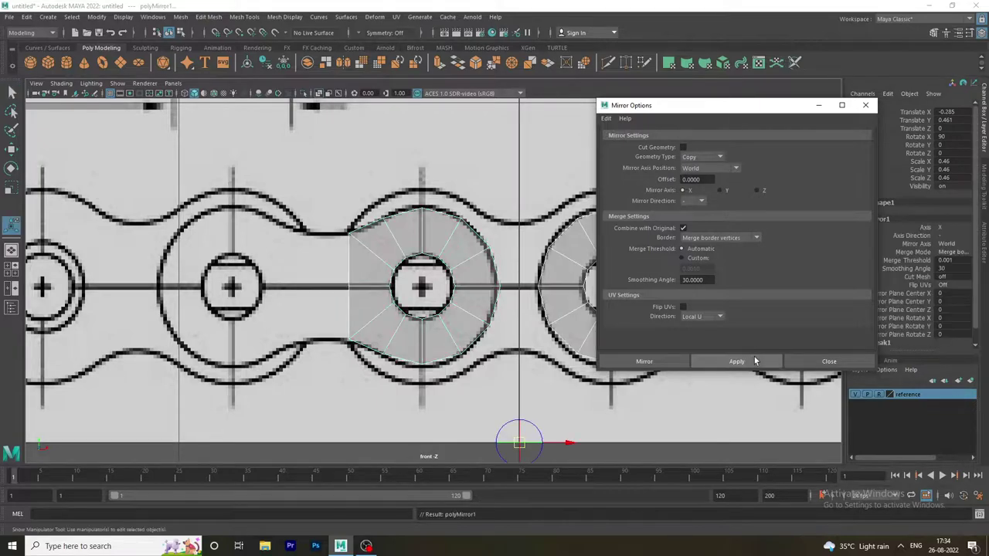
{"action": "left_click", "coordinate": [825, 364]}
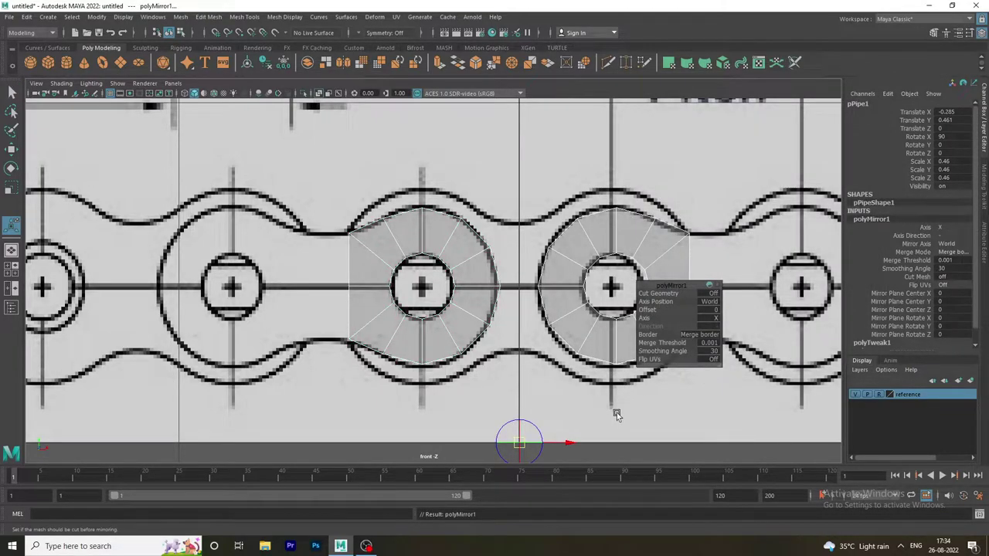
Step: Reselect the combined two-lobed mirrored mesh
{"action": "left_click", "coordinate": [591, 336]}
{"action": "left_click", "coordinate": [617, 402]}
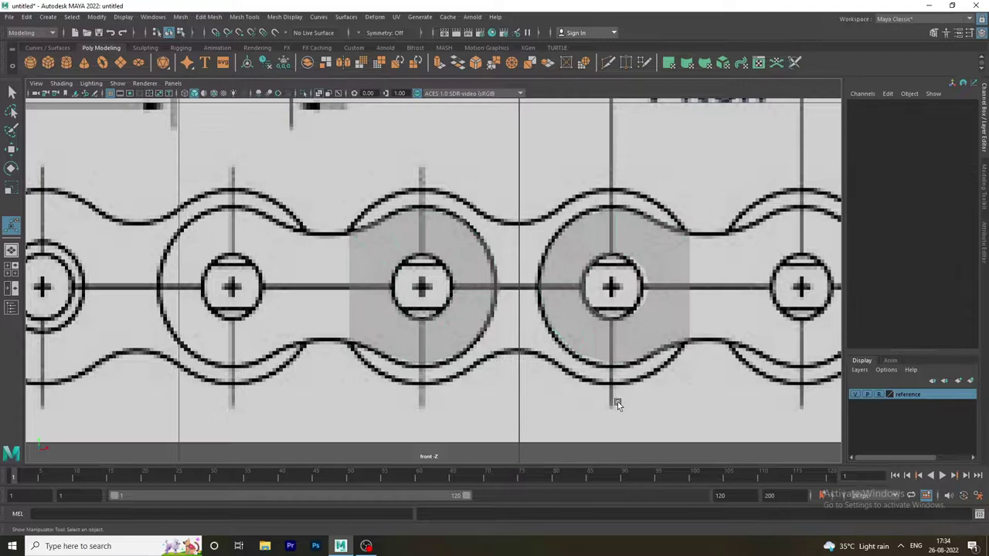
{"action": "left_click", "coordinate": [632, 360]}
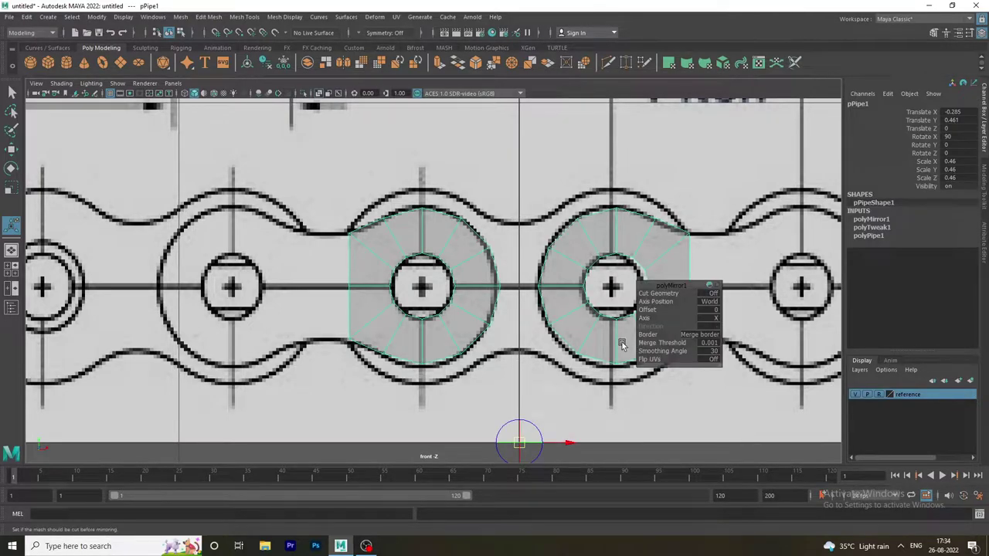
{"action": "left_click", "coordinate": [180, 17]}
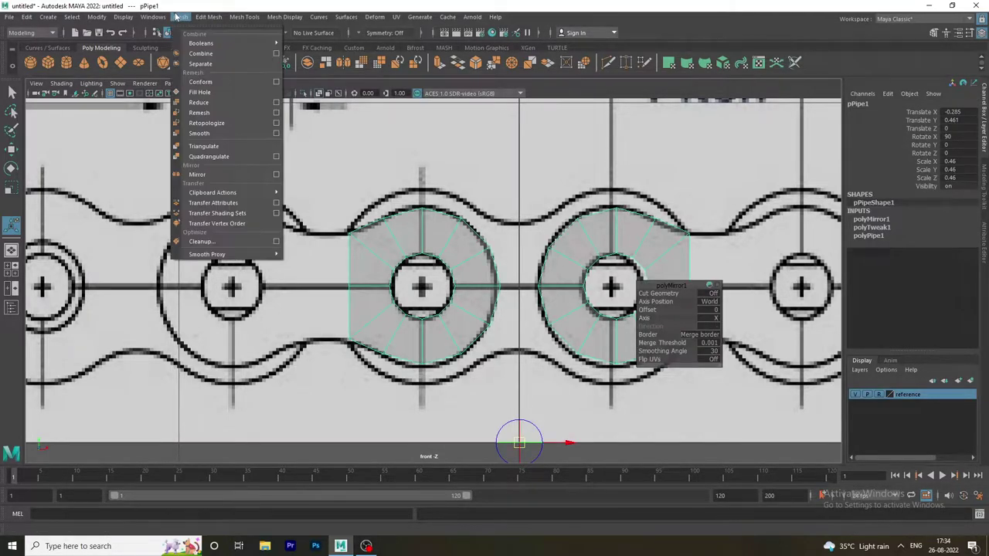
Step: Separate the mirrored plate into polySurface1 and polySurface2, keeping the right-hand piece selected
{"action": "left_click", "coordinate": [202, 63]}
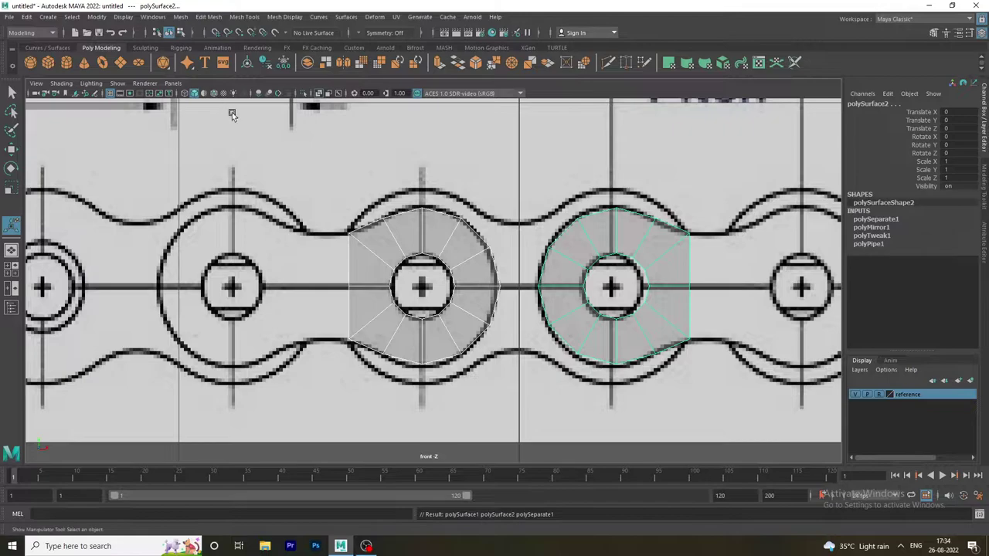
{"action": "left_click", "coordinate": [634, 389]}
{"action": "left_click", "coordinate": [618, 322]}
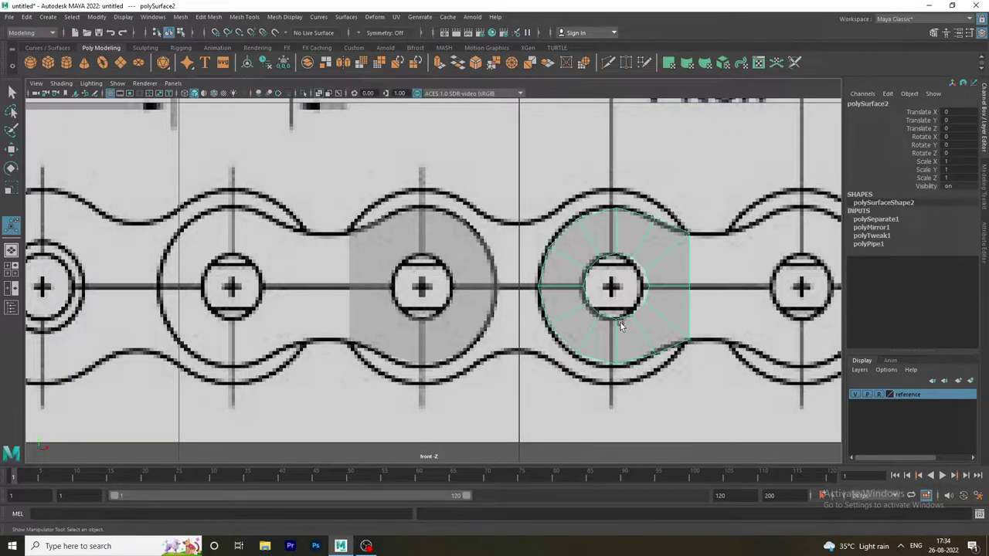
{"action": "left_click", "coordinate": [245, 65]}
{"action": "scroll", "coordinate": [347, 175], "scroll_direction": "down", "scroll_amount": 10}
{"action": "scroll", "coordinate": [502, 289], "scroll_direction": "up", "scroll_amount": 2}
{"action": "scroll", "coordinate": [502, 289], "scroll_direction": "up", "scroll_amount": 2}
{"action": "scroll", "coordinate": [502, 290], "scroll_direction": "up", "scroll_amount": 3}
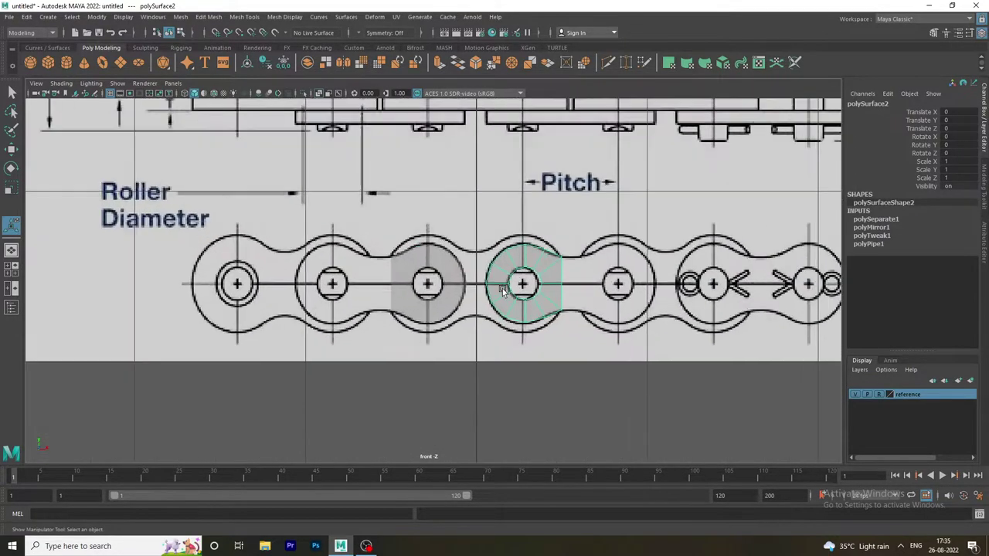
Step: Move polySurface2 left to Translate X -2.443, over the adjacent roller
{"action": "key", "text": "w"}
{"action": "left_click_drag", "start_coordinate": [546, 283], "coordinate": [349, 268]}
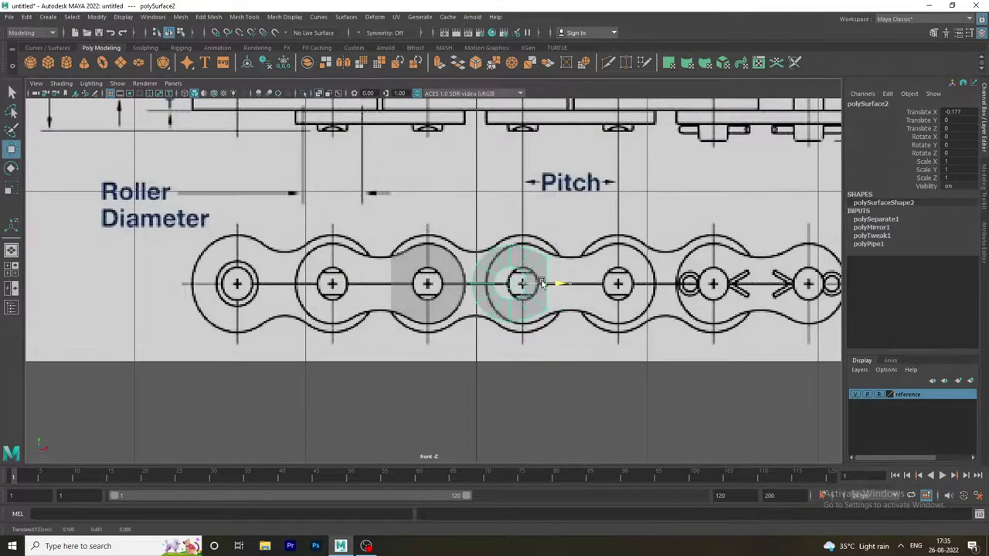
{"action": "scroll", "coordinate": [349, 268], "scroll_direction": "up", "scroll_amount": 1}
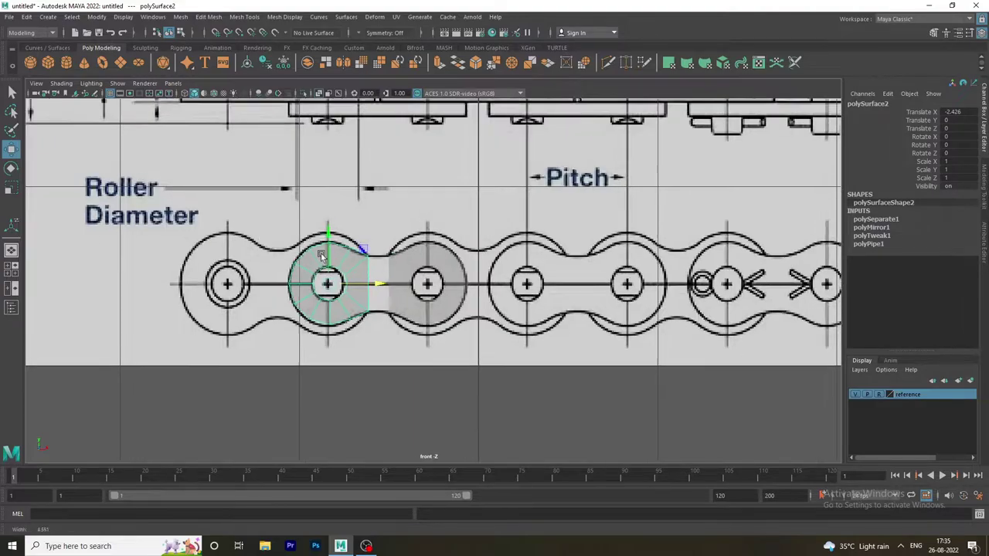
{"action": "scroll", "coordinate": [349, 270], "scroll_direction": "up", "scroll_amount": 3}
{"action": "scroll", "coordinate": [348, 278], "scroll_direction": "up", "scroll_amount": 1}
{"action": "scroll", "coordinate": [346, 285], "scroll_direction": "up", "scroll_amount": 1}
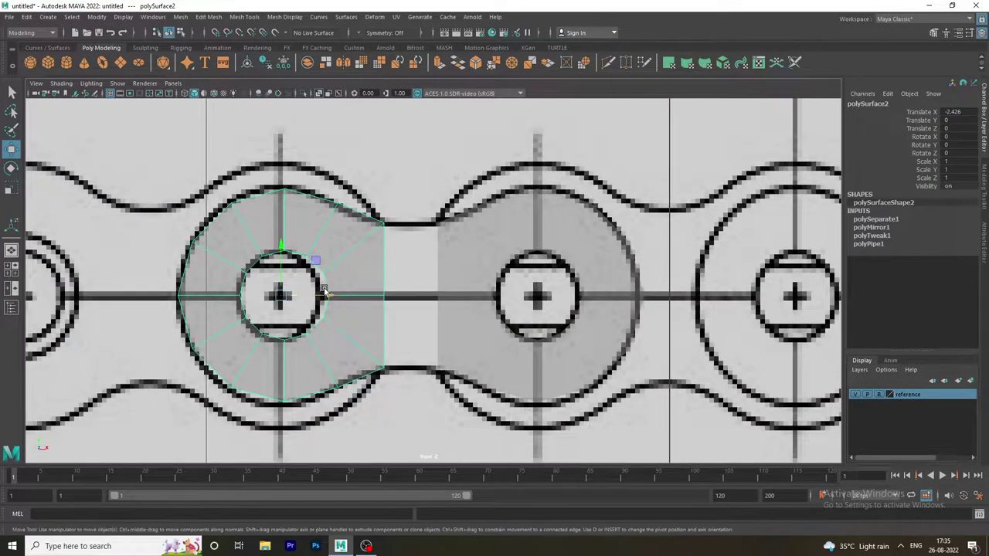
{"action": "left_click_drag", "start_coordinate": [328, 296], "coordinate": [324, 296]}
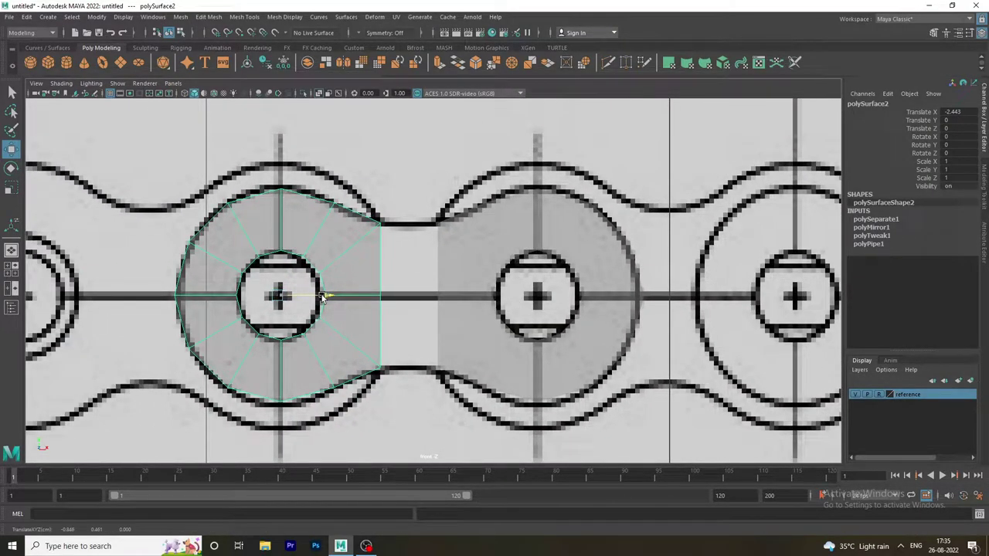
Step: Return to the enlarged front view and select the left link piece
{"action": "left_click", "coordinate": [438, 409]}
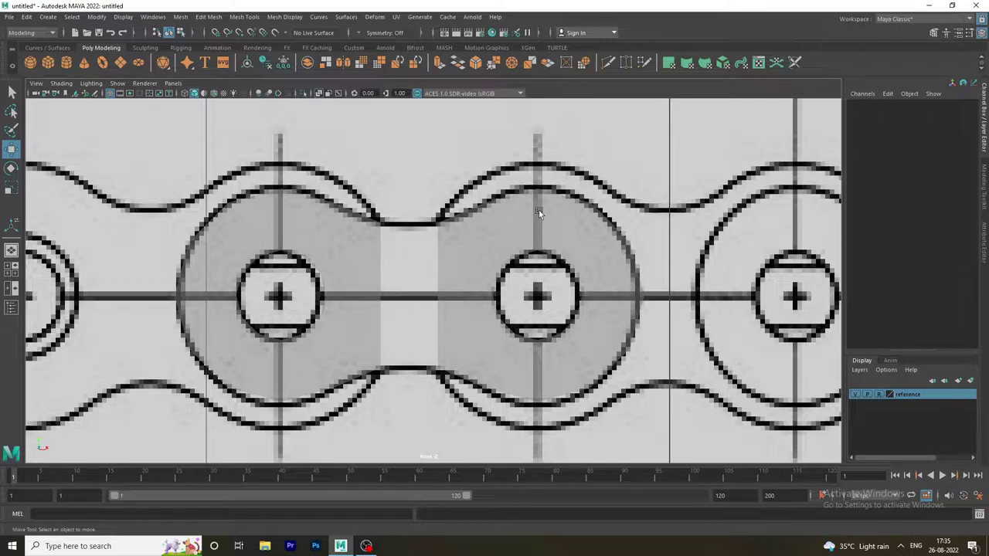
{"action": "key", "text": "space"}
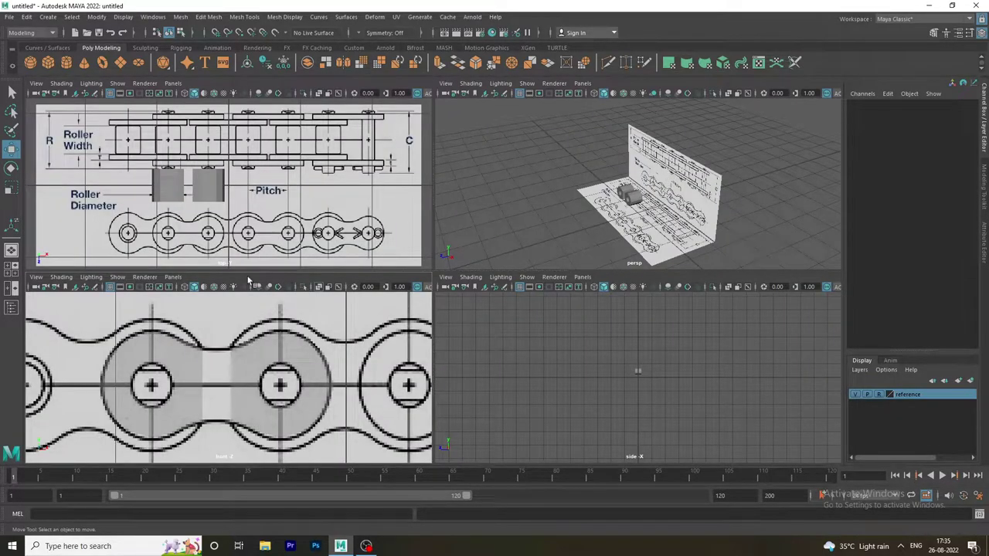
{"action": "key", "text": "space"}
{"action": "left_click", "coordinate": [317, 315]}
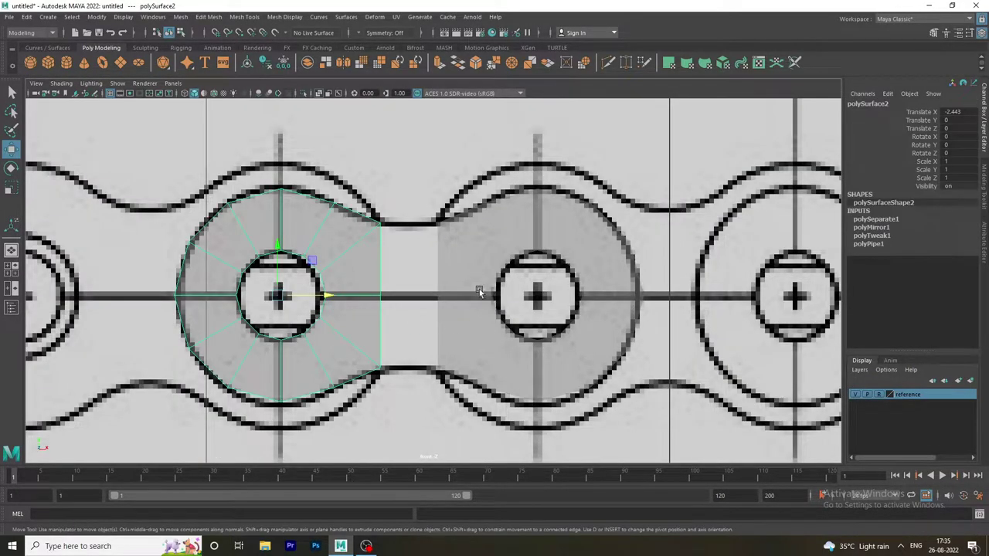
Step: Combine both link halves into a single mesh
{"action": "left_click", "coordinate": [479, 288], "text": "shift"}
{"action": "left_click", "coordinate": [180, 16]}
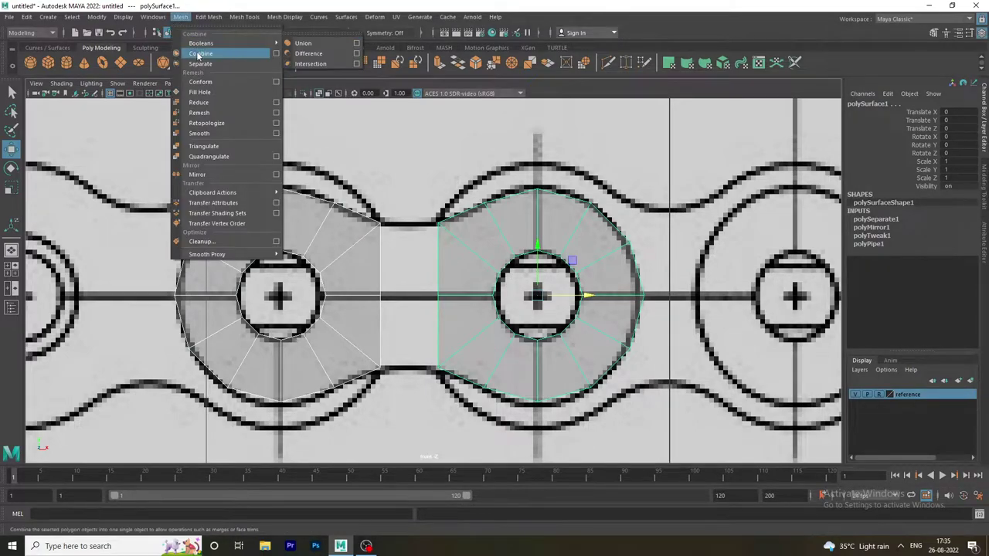
{"action": "left_click", "coordinate": [199, 53]}
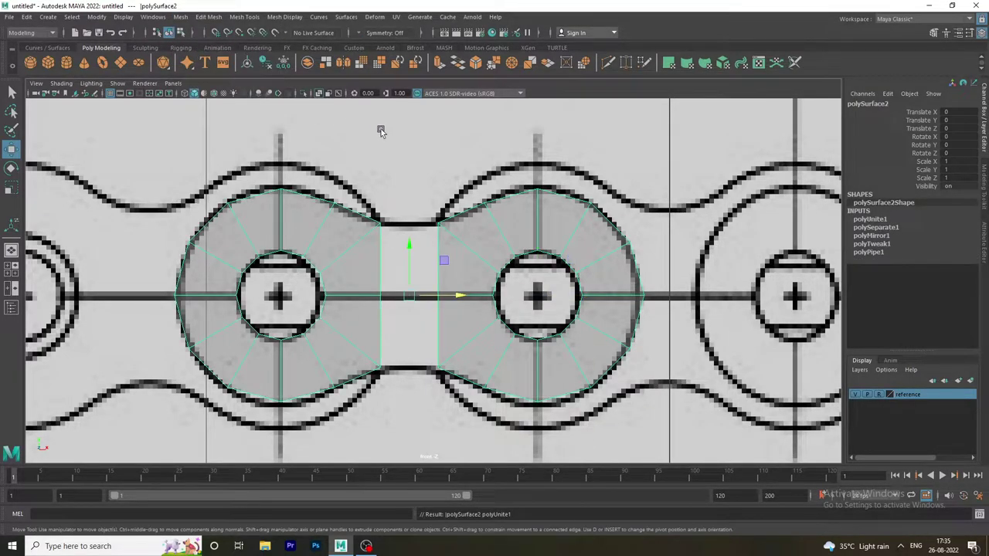
{"action": "left_click", "coordinate": [429, 151]}
Step: In the perspective view, select the inner facing faces of the combined mesh in face mode
{"action": "key", "text": "space"}
{"action": "key", "text": "space"}
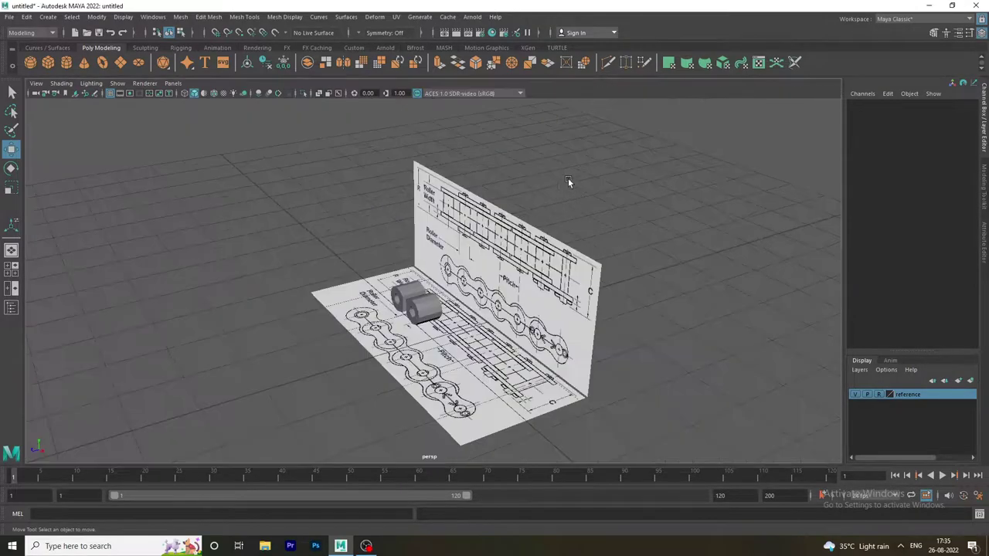
{"action": "left_click_drag", "start_coordinate": [568, 178], "coordinate": [555, 374], "text": "alt"}
{"action": "scroll", "coordinate": [554, 374], "scroll_direction": "up", "scroll_amount": 5}
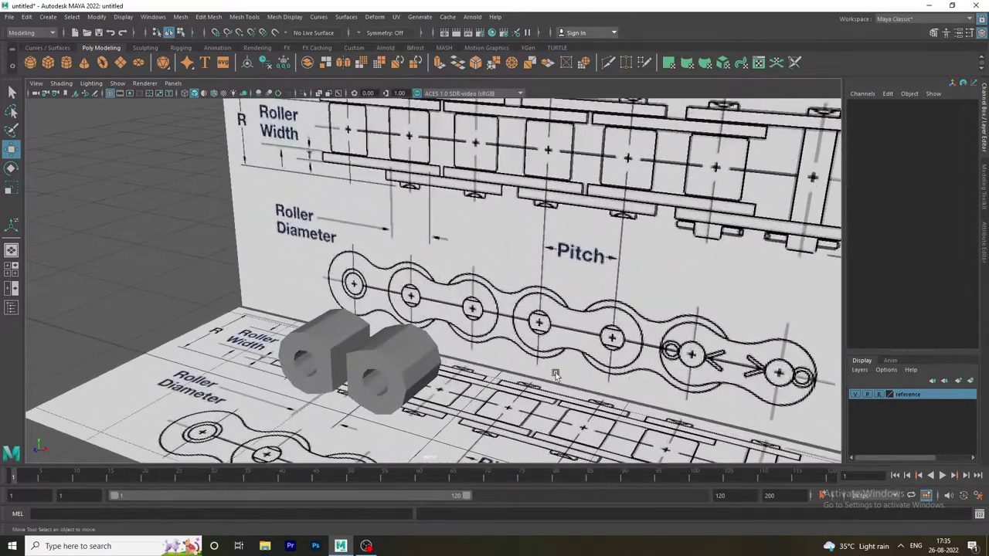
{"action": "scroll", "coordinate": [555, 374], "scroll_direction": "down", "scroll_amount": 3}
{"action": "scroll", "coordinate": [734, 380], "scroll_direction": "up", "scroll_amount": 5}
{"action": "left_click", "coordinate": [578, 224]}
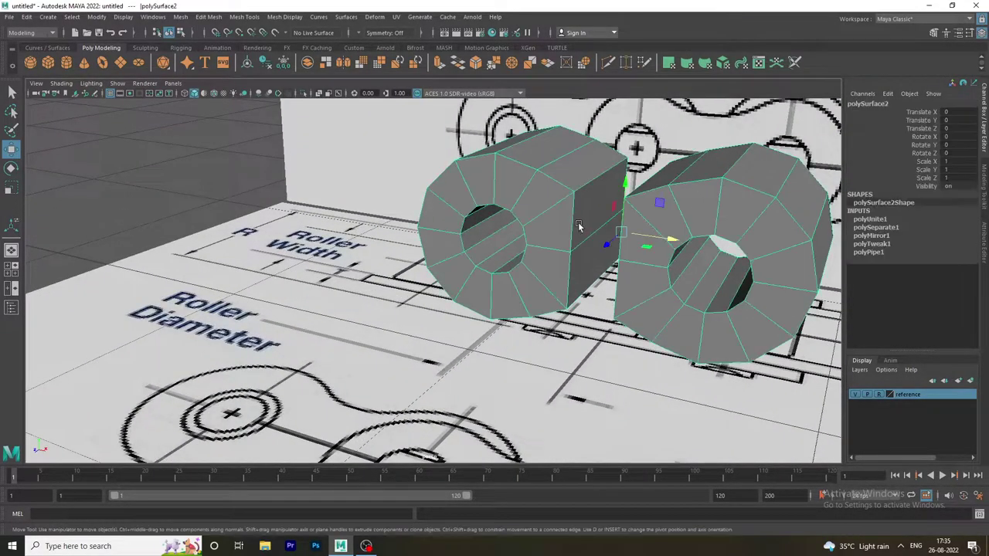
{"action": "right_click_drag", "start_coordinate": [593, 230], "coordinate": [593, 255]}
{"action": "left_click", "coordinate": [595, 216]}
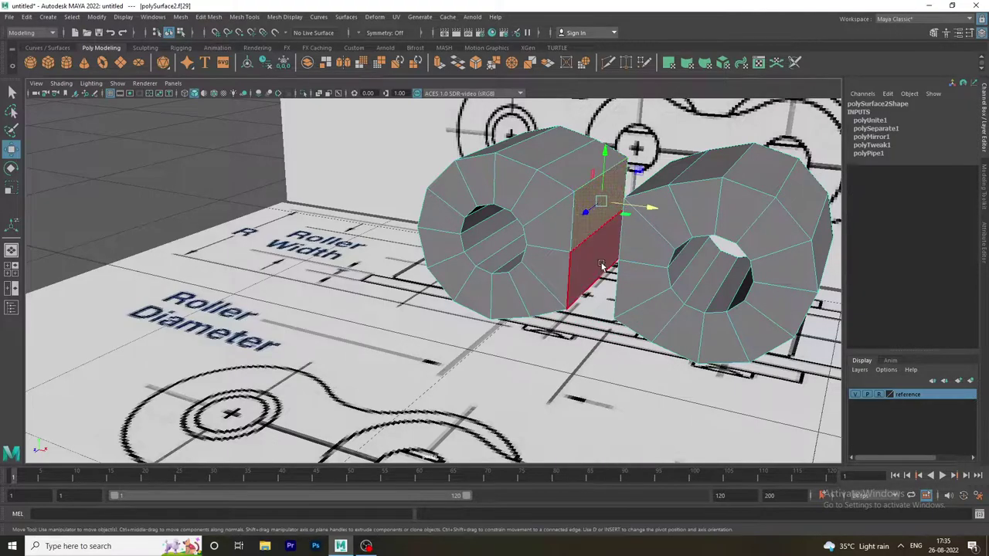
Step: Bridge the facing sides into one figure-eight plate and return to object mode
{"action": "left_click_drag", "start_coordinate": [487, 248], "coordinate": [469, 212], "text": "alt"}
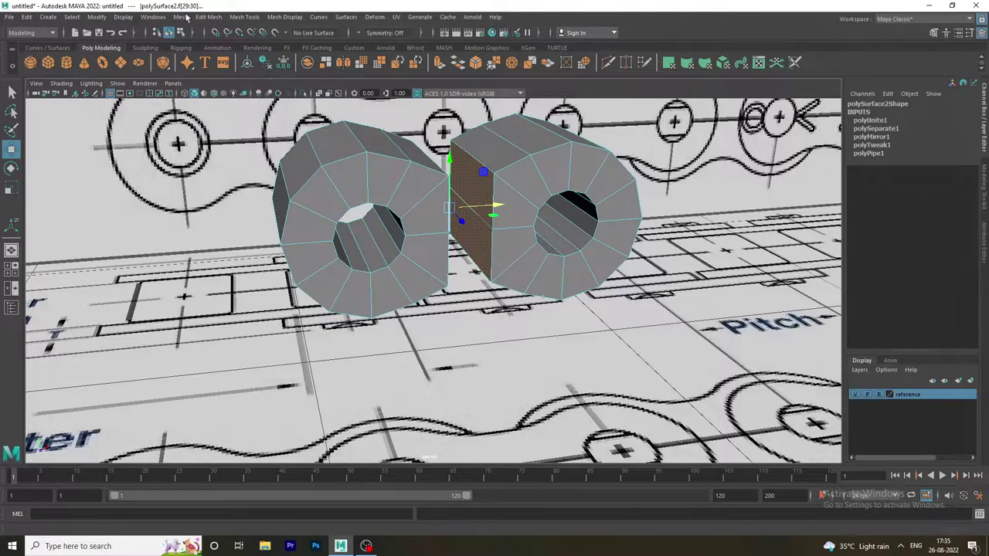
{"action": "left_click", "coordinate": [207, 17]}
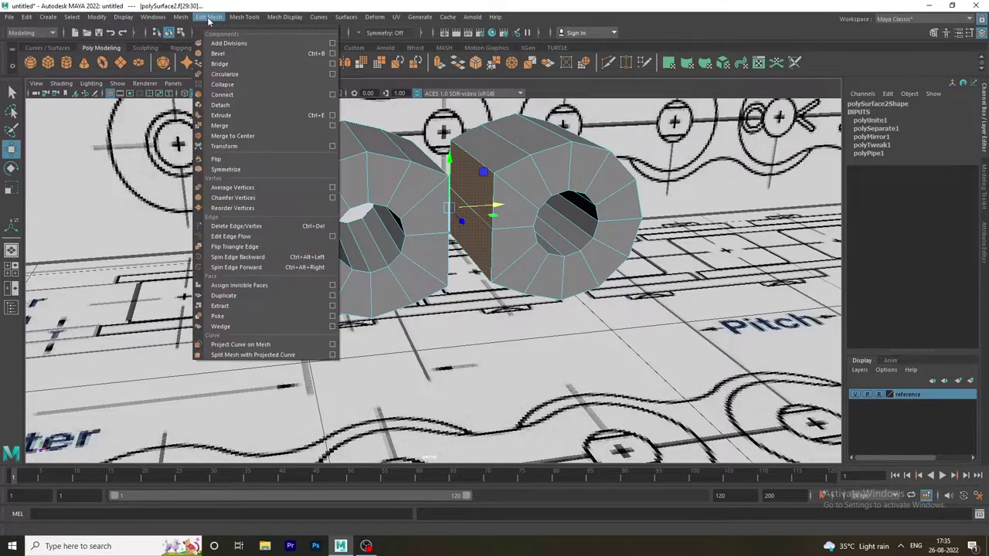
{"action": "left_click", "coordinate": [218, 63]}
{"action": "right_click_drag", "start_coordinate": [516, 252], "coordinate": [510, 203]}
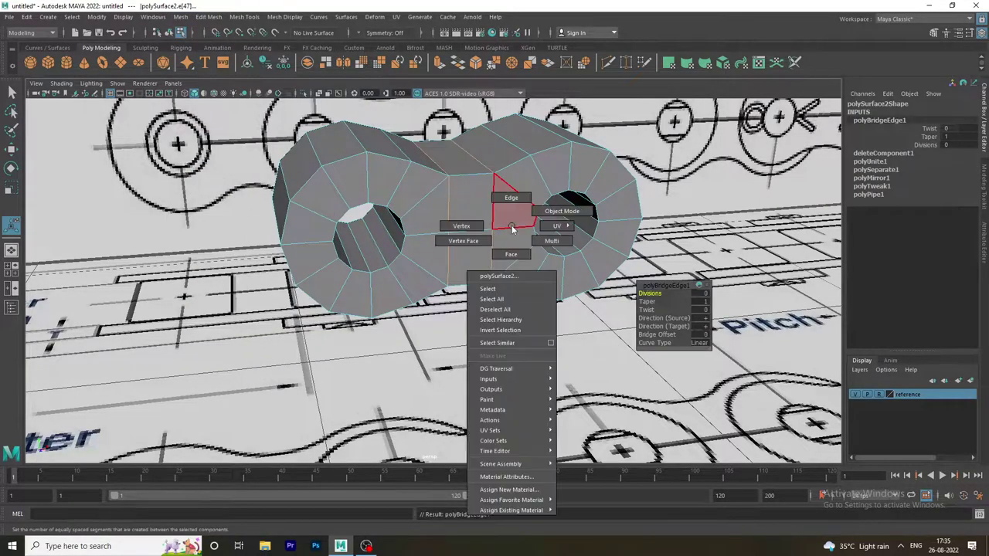
{"action": "left_click", "coordinate": [494, 259]}
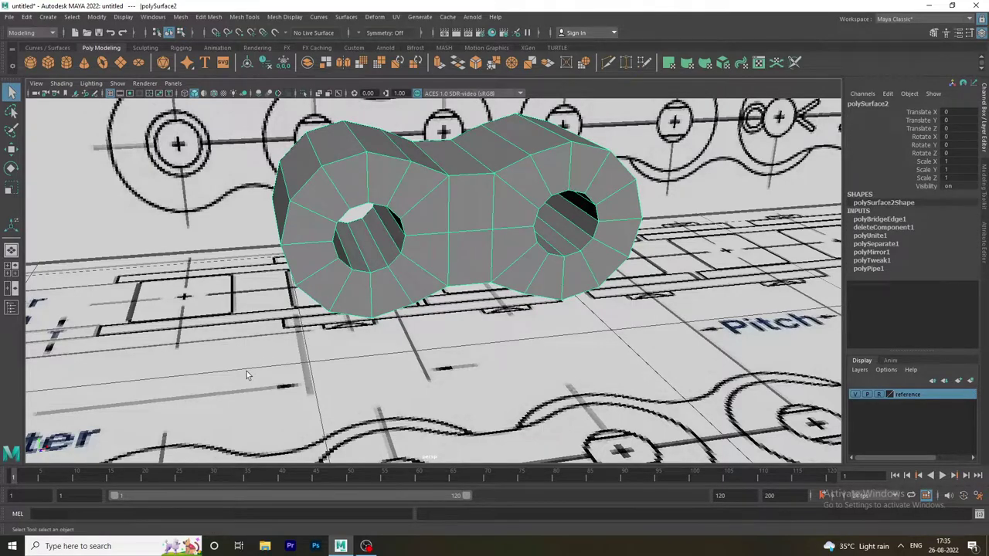
{"action": "key", "text": "space"}
{"action": "key", "text": "space"}
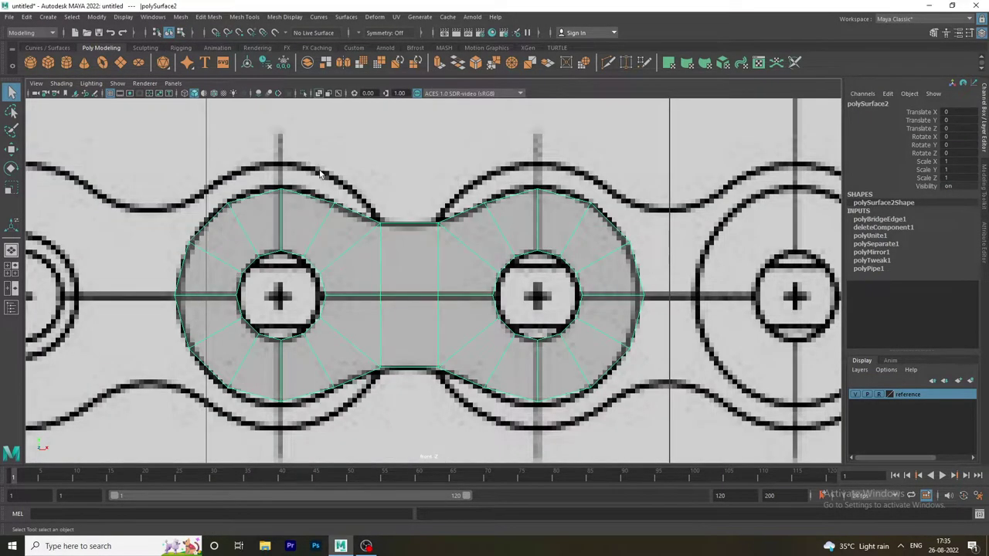
{"action": "key", "text": "space"}
{"action": "key", "text": "space"}
Step: Make the mesh see-through in the top view to reveal the reference outline
{"action": "middle_click_drag", "start_coordinate": [194, 169], "coordinate": [213, 171], "text": "alt"}
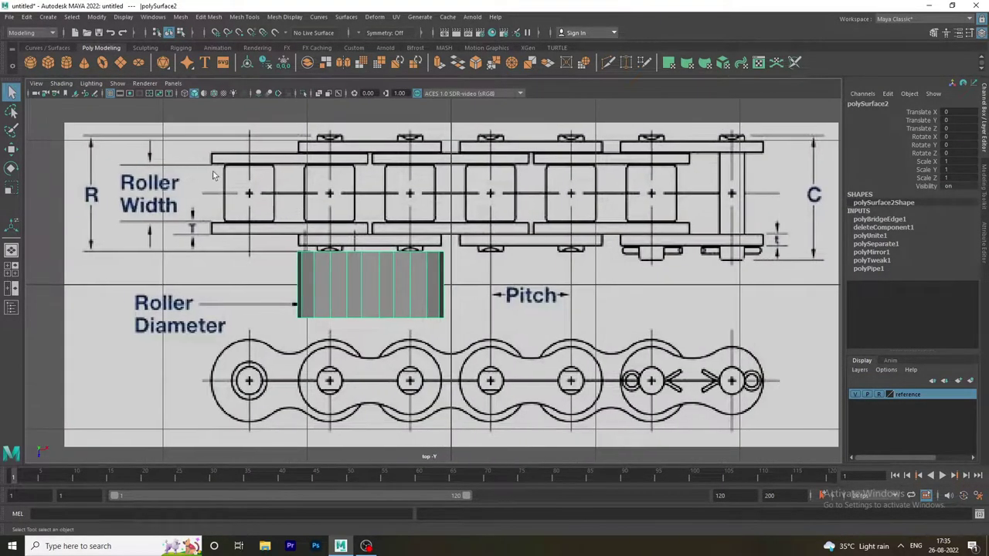
{"action": "left_click", "coordinate": [61, 82]}
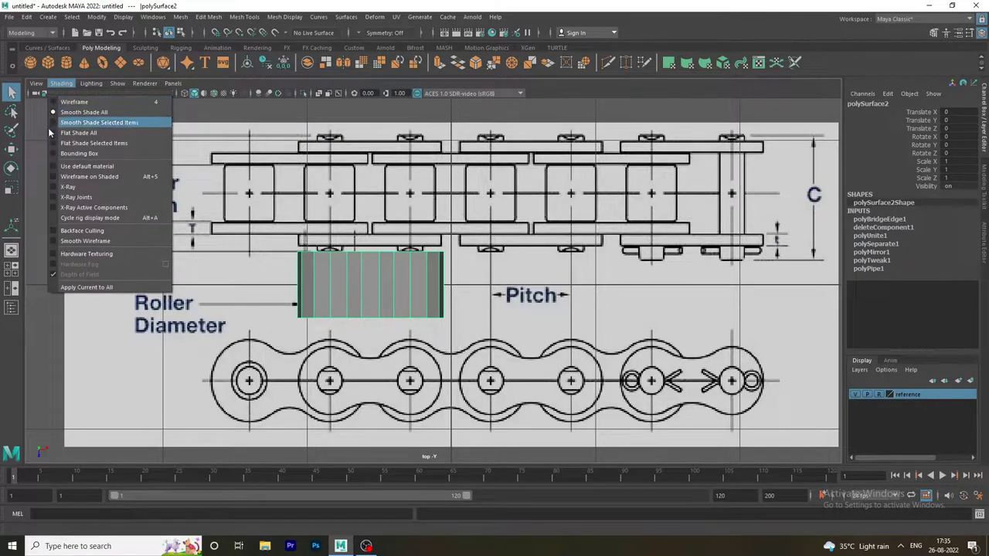
{"action": "left_click", "coordinate": [62, 187]}
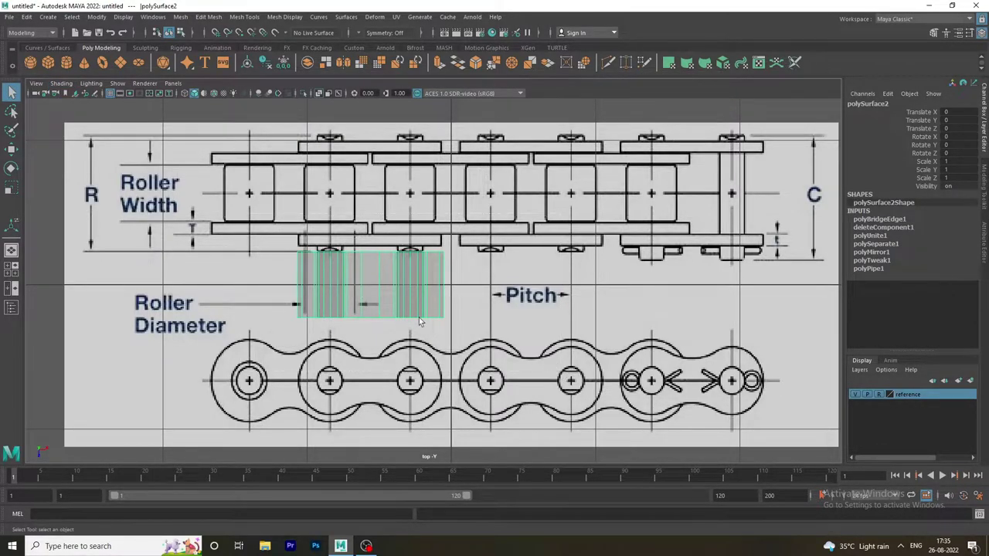
Step: Move the plate onto the side-plate outline at Translate Z -0.309 and flatten it
{"action": "key", "text": "w"}
{"action": "left_click_drag", "start_coordinate": [370, 286], "coordinate": [340, 245]}
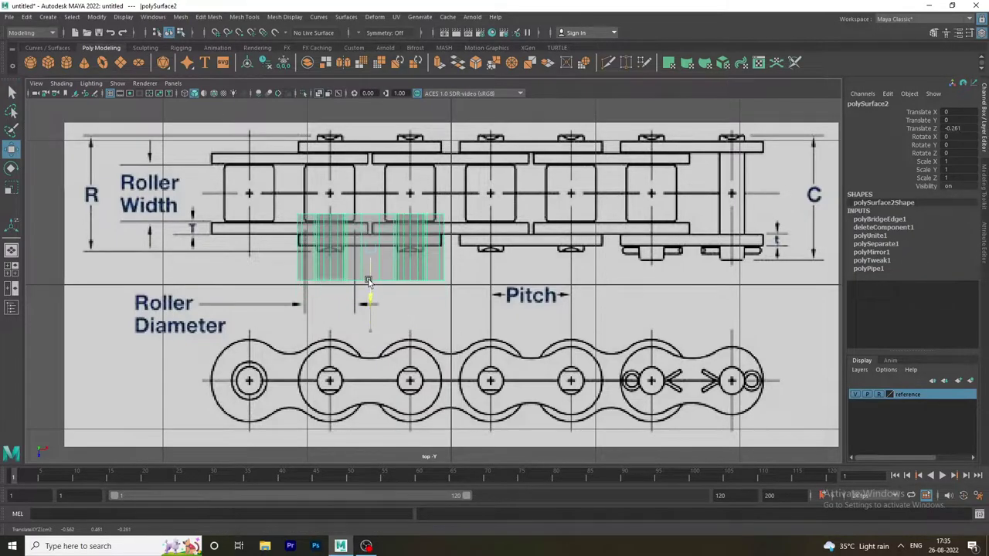
{"action": "scroll", "coordinate": [489, 314], "scroll_direction": "up", "scroll_amount": 3}
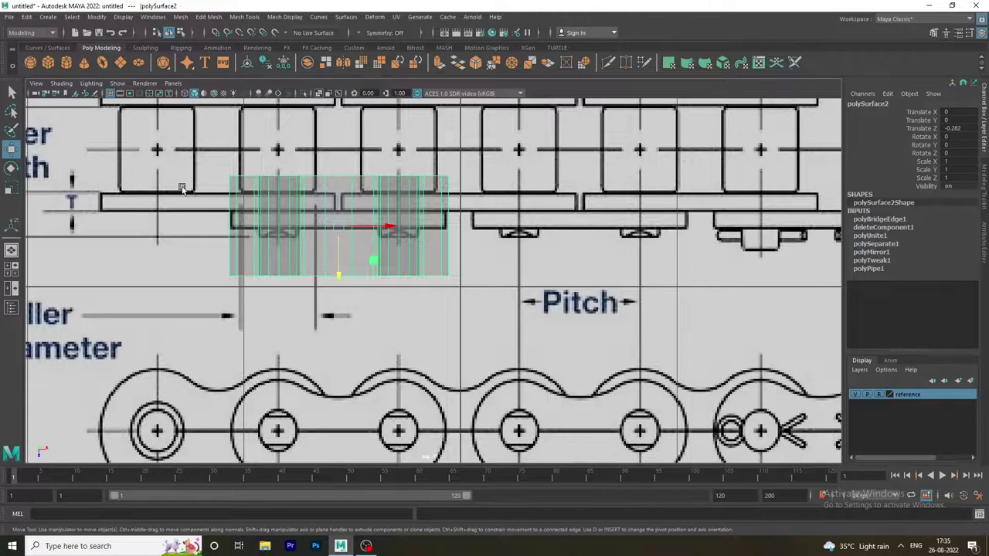
{"action": "key", "text": "r"}
{"action": "left_click_drag", "start_coordinate": [341, 262], "coordinate": [343, 226]}
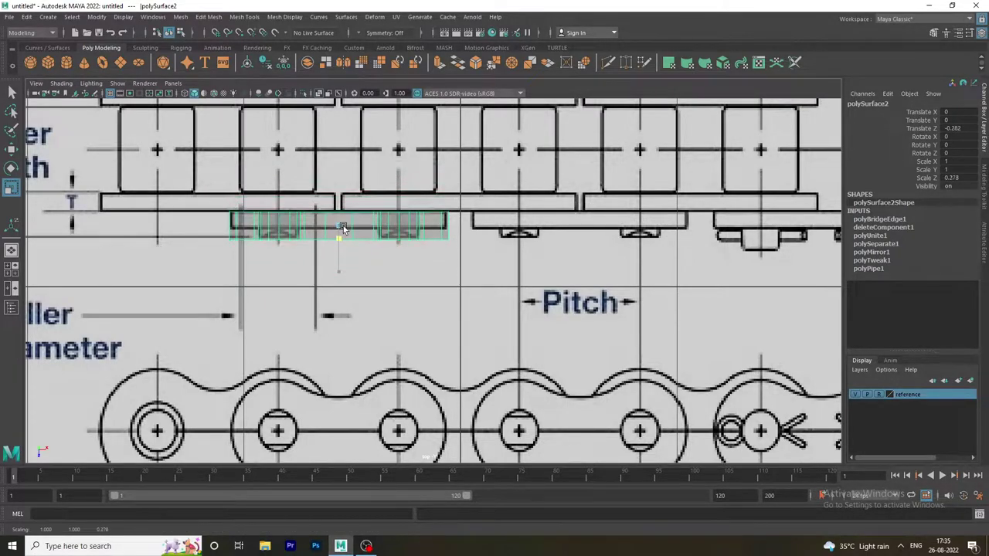
{"action": "left_click", "coordinate": [13, 149]}
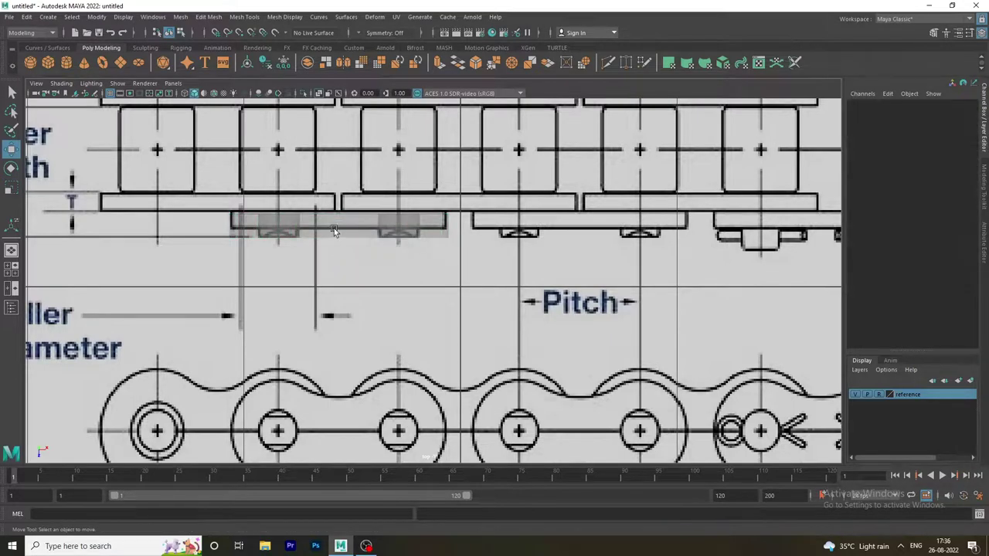
{"action": "left_click_drag", "start_coordinate": [335, 265], "coordinate": [336, 261]}
{"action": "scroll", "coordinate": [372, 257], "scroll_direction": "up", "scroll_amount": 1}
{"action": "scroll", "coordinate": [499, 332], "scroll_direction": "up", "scroll_amount": 1}
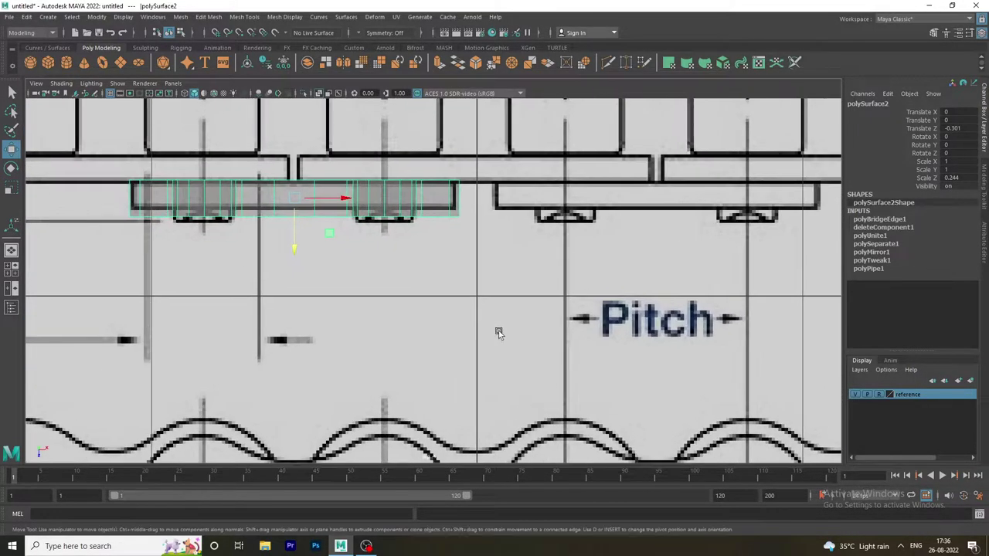
{"action": "scroll", "coordinate": [548, 386], "scroll_direction": "up", "scroll_amount": 1}
Step: Thin the plate further along Z to Scale Z 0.188
{"action": "key", "text": "r"}
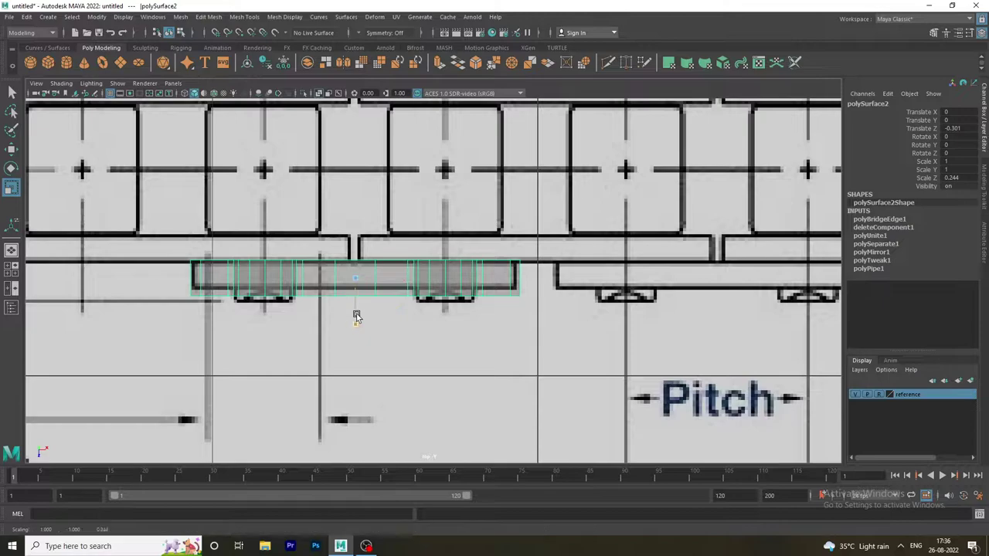
{"action": "left_click_drag", "start_coordinate": [358, 313], "coordinate": [354, 310]}
{"action": "left_click", "coordinate": [11, 149]}
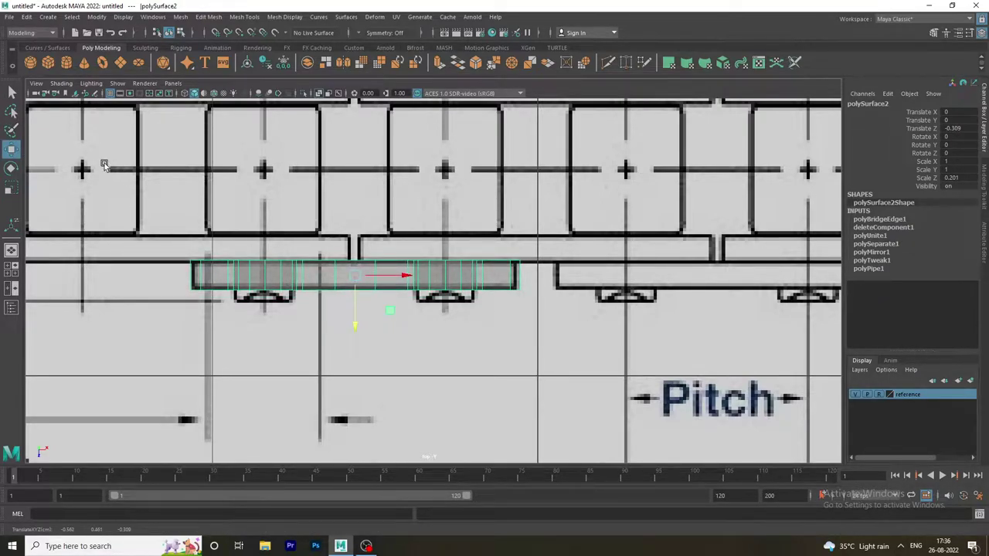
{"action": "left_click", "coordinate": [11, 187]}
{"action": "left_click_drag", "start_coordinate": [356, 308], "coordinate": [359, 305]}
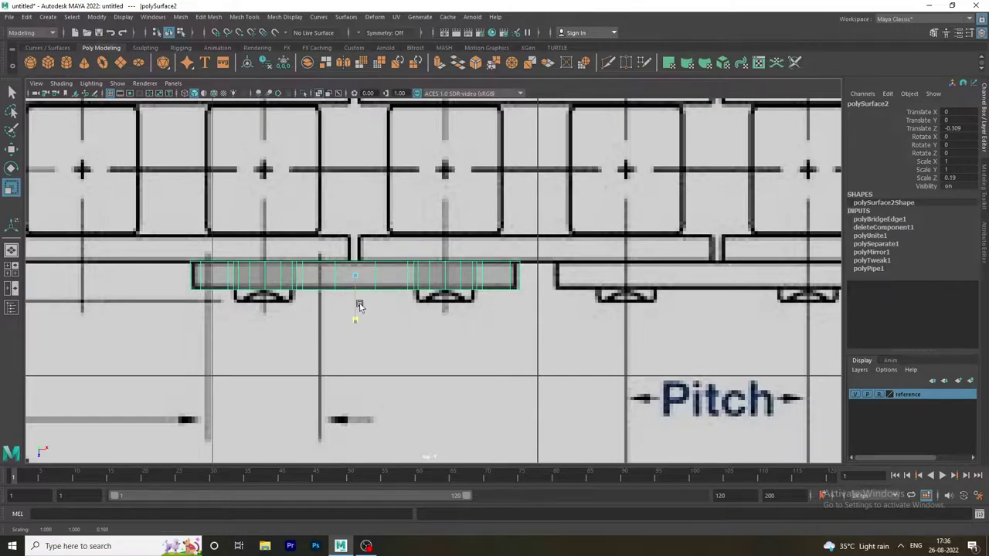
{"action": "left_click", "coordinate": [474, 341]}
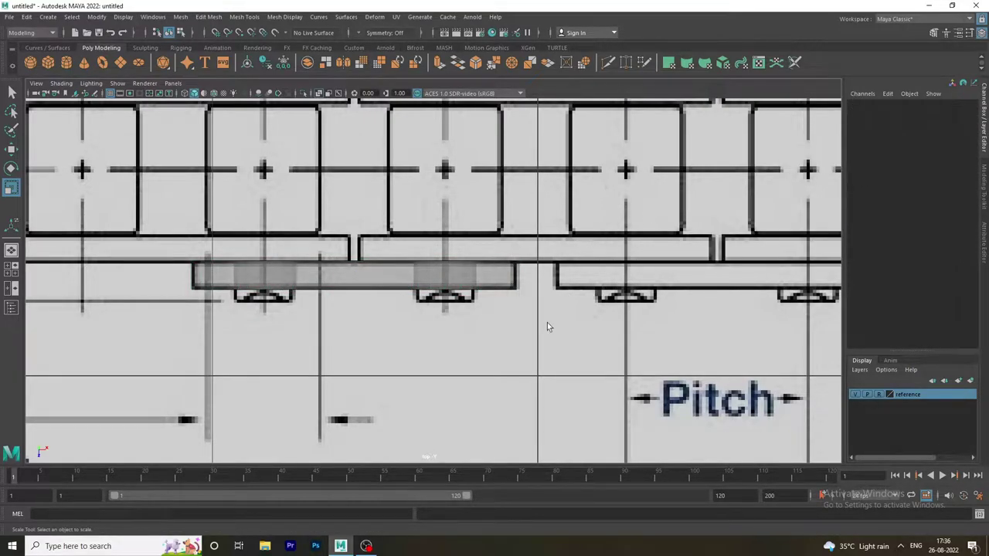
{"action": "left_click", "coordinate": [474, 277]}
{"action": "key", "text": "space"}
{"action": "key", "text": "space"}
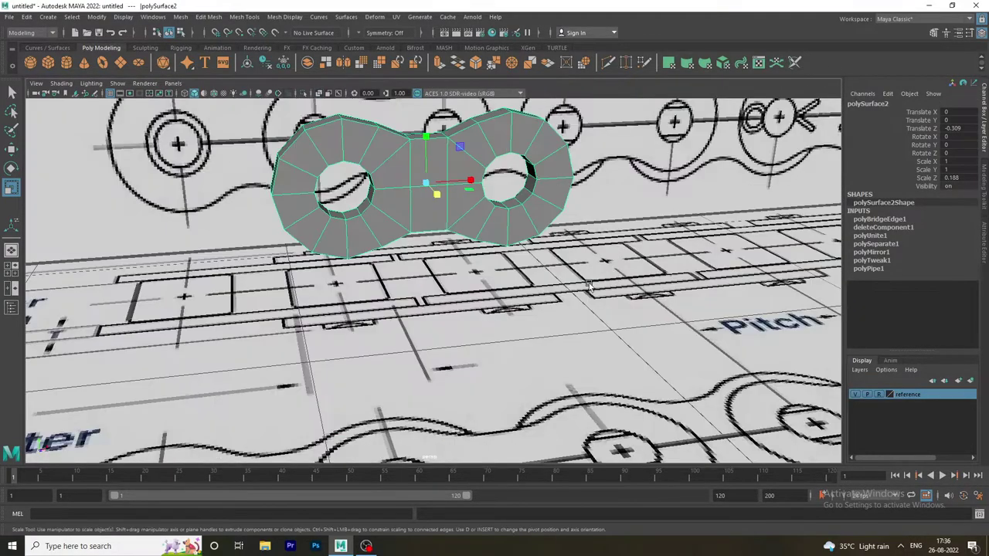
Step: Select the plate and set Insert Edge Loop to Multiple edge loops
{"action": "left_click_drag", "start_coordinate": [587, 293], "coordinate": [618, 284], "text": "alt"}
{"action": "middle_click_drag", "start_coordinate": [618, 283], "coordinate": [460, 347], "text": "alt"}
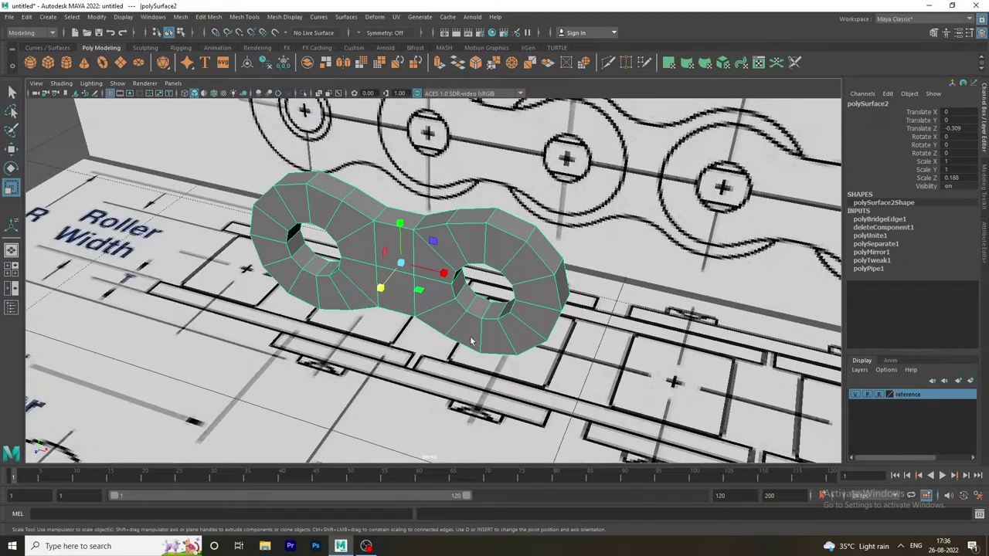
{"action": "left_click", "coordinate": [574, 287]}
{"action": "left_click", "coordinate": [495, 242]}
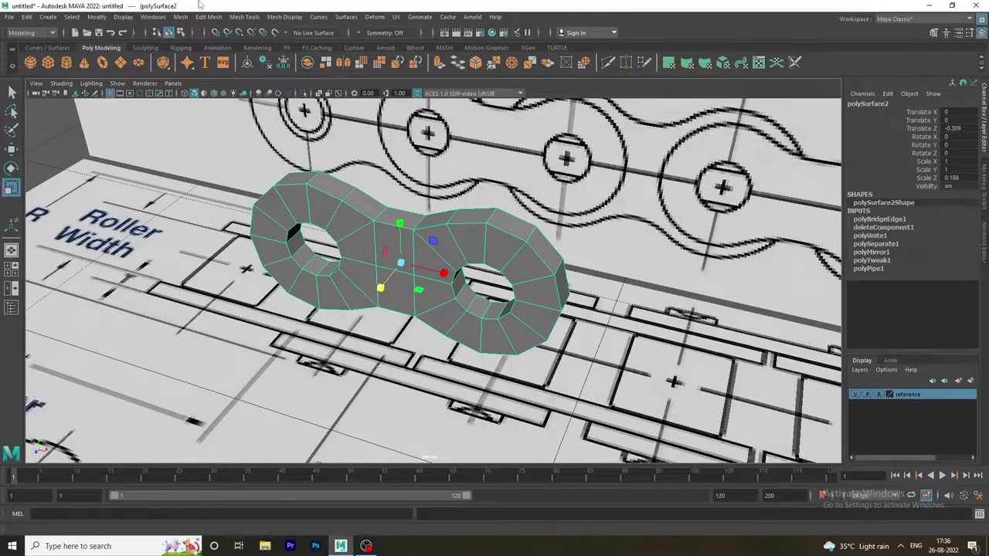
{"action": "left_click", "coordinate": [235, 17]}
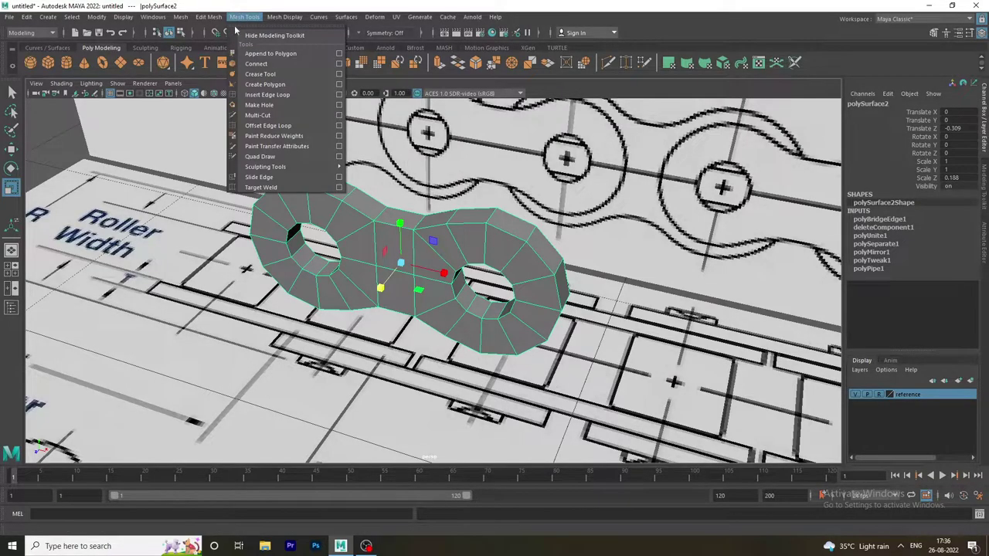
{"action": "left_click", "coordinate": [343, 97]}
{"action": "left_click", "coordinate": [169, 222]}
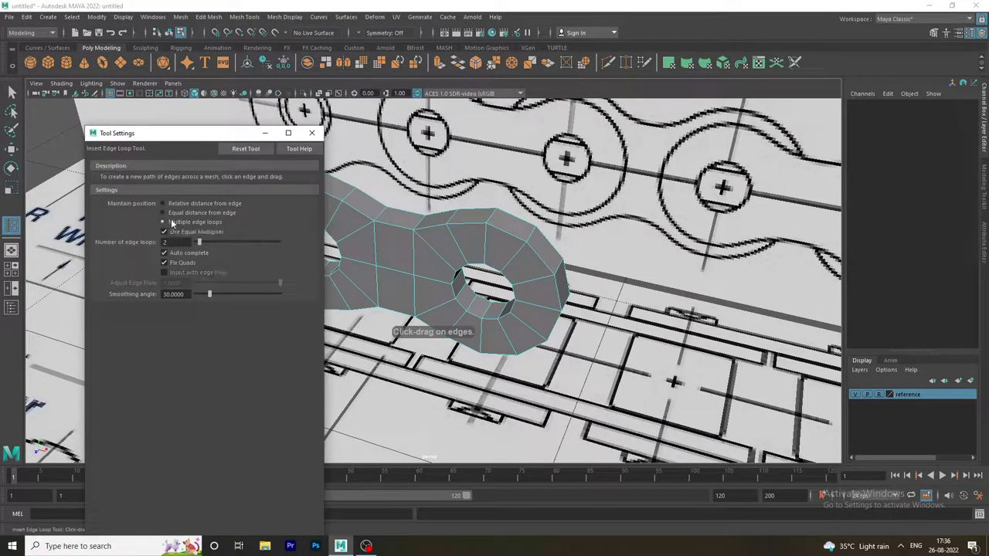
{"action": "left_click", "coordinate": [312, 133]}
Step: Insert edge loops around the plate's rim and spread them apart along Z
{"action": "mouse_move", "coordinate": [402, 278]}
{"action": "left_mouse_down", "text": "alt"}
{"action": "mouse_move", "coordinate": [458, 284]}
{"action": "mouse_move", "coordinate": [376, 269]}
{"action": "mouse_move", "coordinate": [408, 284]}
{"action": "left_mouse_up", "text": "alt"}
{"action": "left_click", "coordinate": [415, 279]}
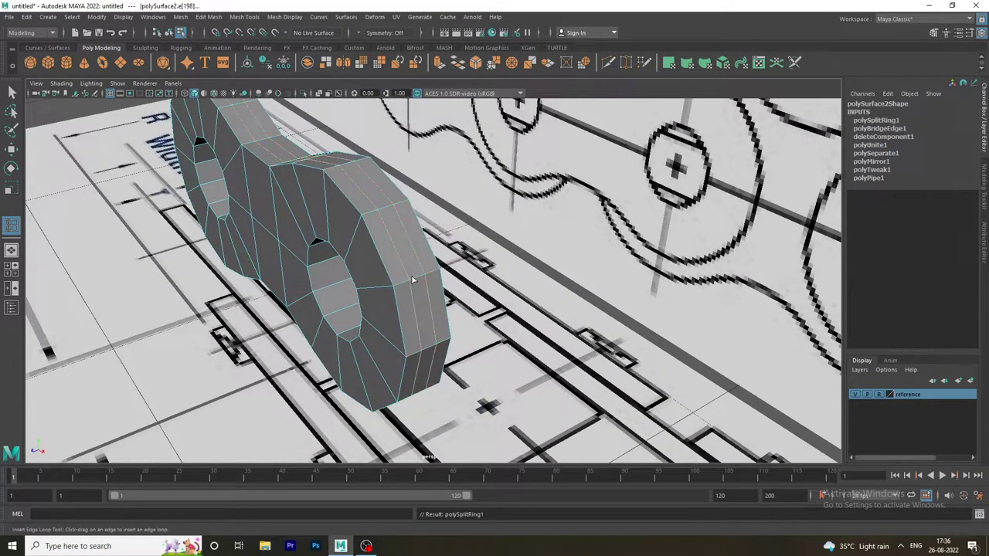
{"action": "left_click", "coordinate": [10, 188]}
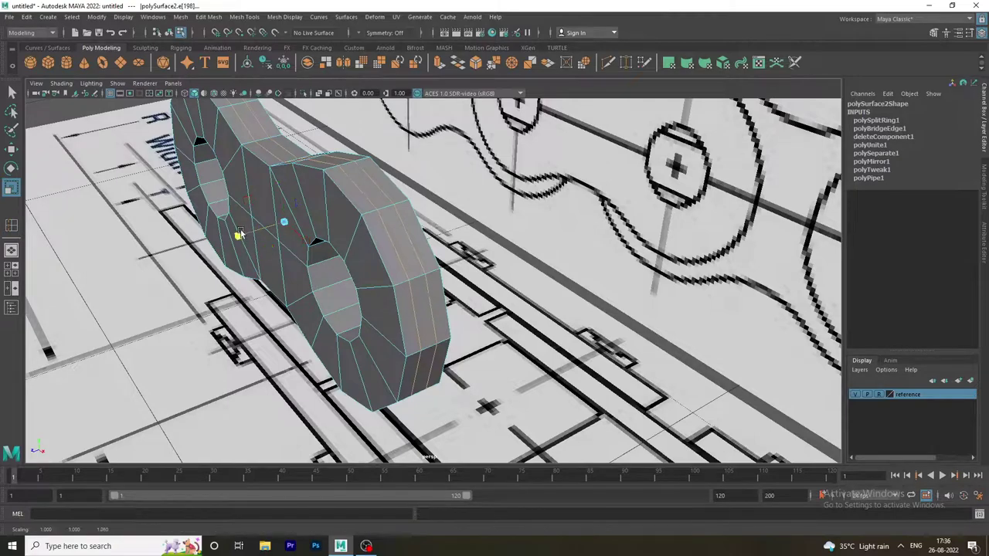
{"action": "left_click_drag", "start_coordinate": [241, 235], "coordinate": [160, 228]}
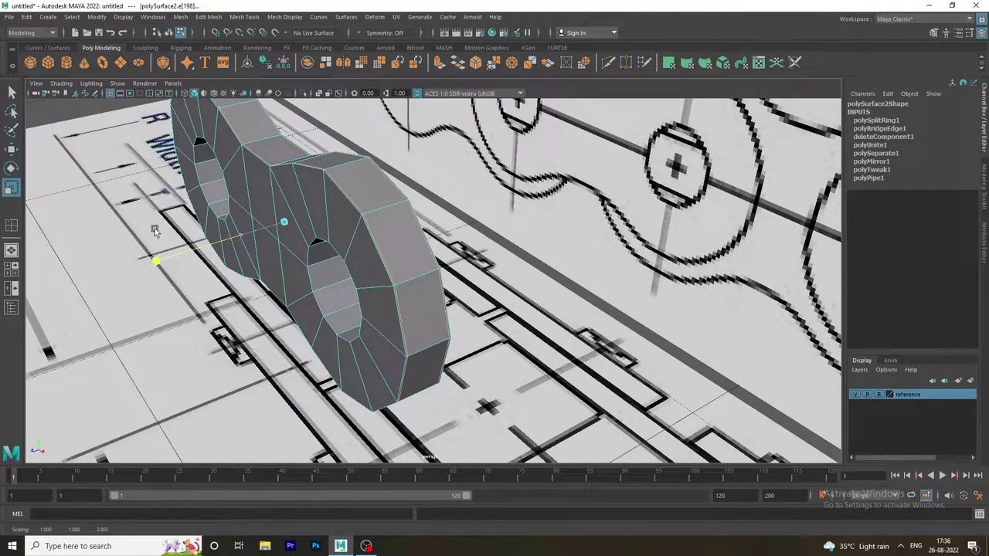
{"action": "mouse_move", "coordinate": [154, 228]}
{"action": "left_mouse_down"}
{"action": "mouse_move", "coordinate": [525, 259]}
{"action": "mouse_move", "coordinate": [569, 247]}
{"action": "left_mouse_up"}
Step: In the front view, select the plate, trial an edge loop, and undo it
{"action": "key", "text": "space"}
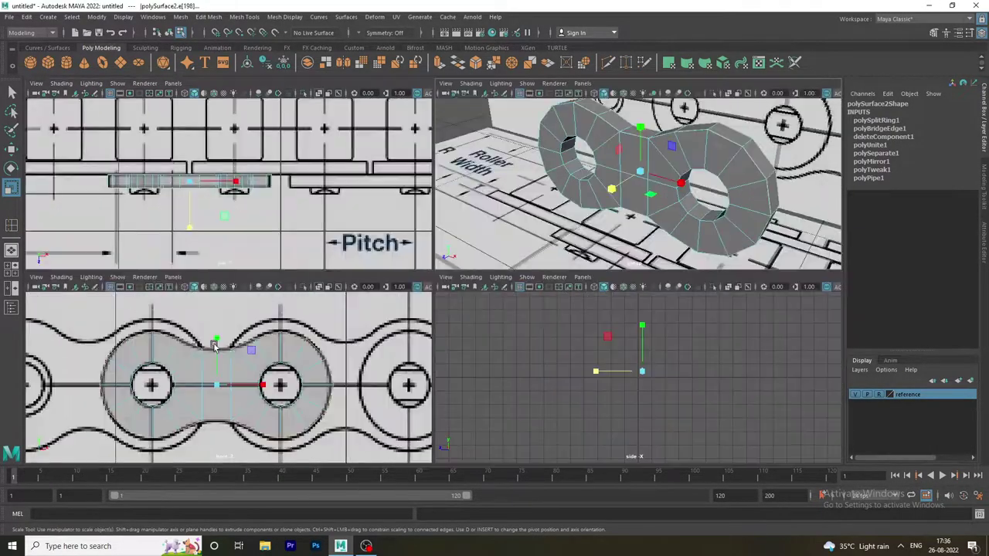
{"action": "key", "text": "space"}
{"action": "key", "text": "q"}
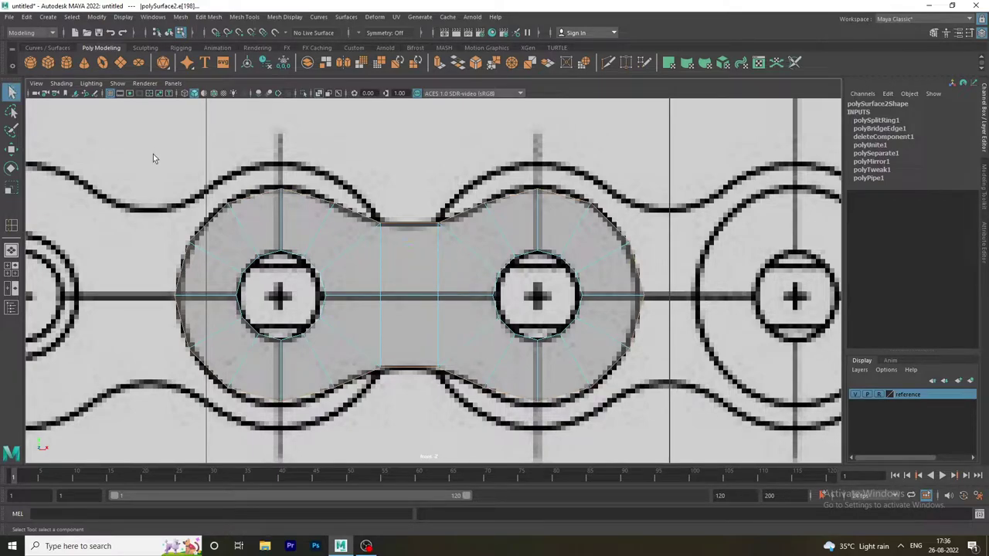
{"action": "right_click_drag", "start_coordinate": [358, 231], "coordinate": [404, 206]}
{"action": "left_click", "coordinate": [412, 253]}
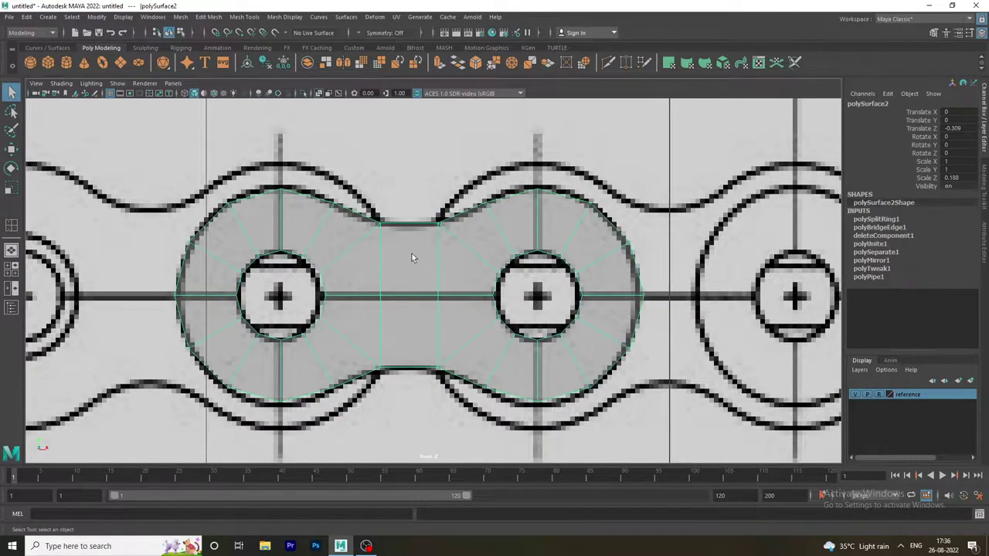
{"action": "left_click", "coordinate": [209, 16]}
{"action": "mouse_move", "coordinate": [244, 17]}
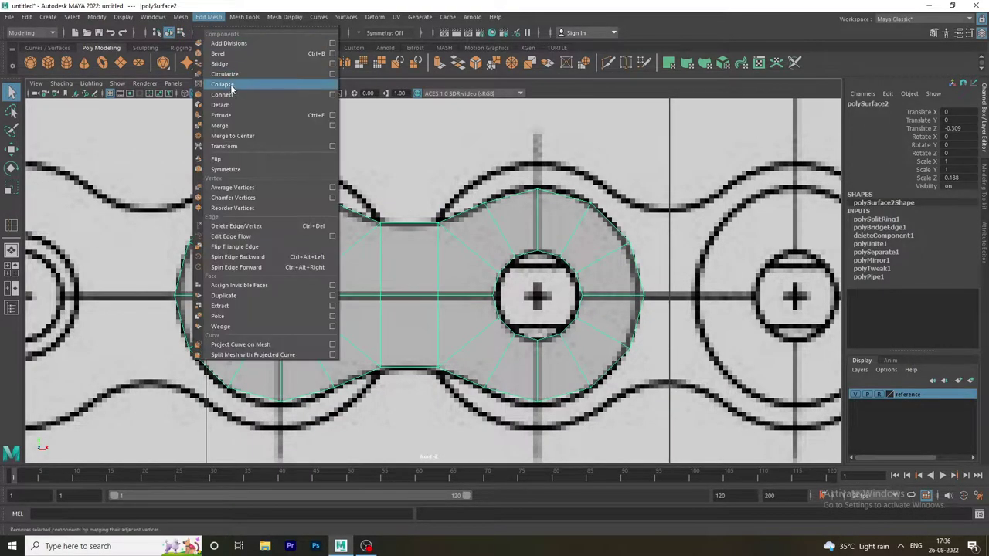
{"action": "left_click", "coordinate": [266, 94]}
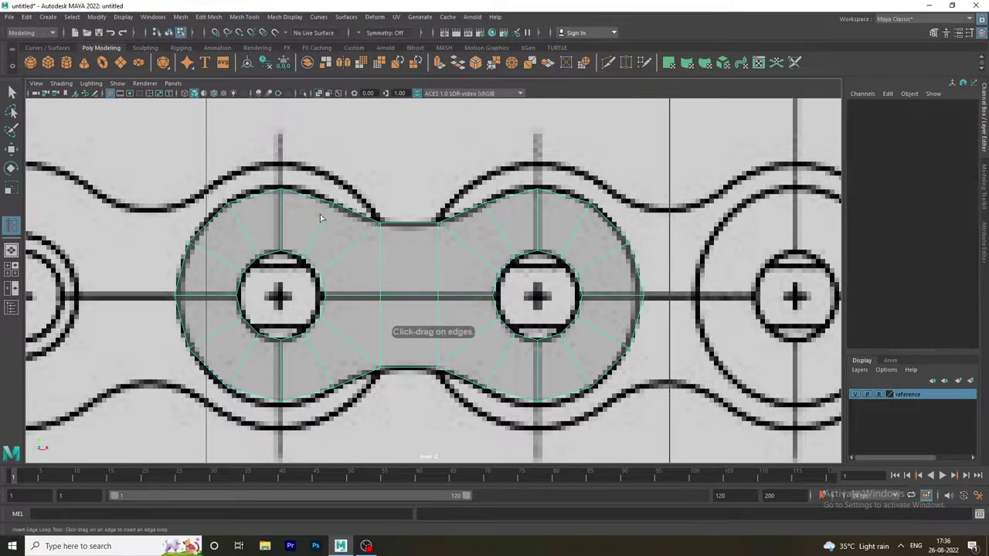
{"action": "left_click", "coordinate": [328, 212]}
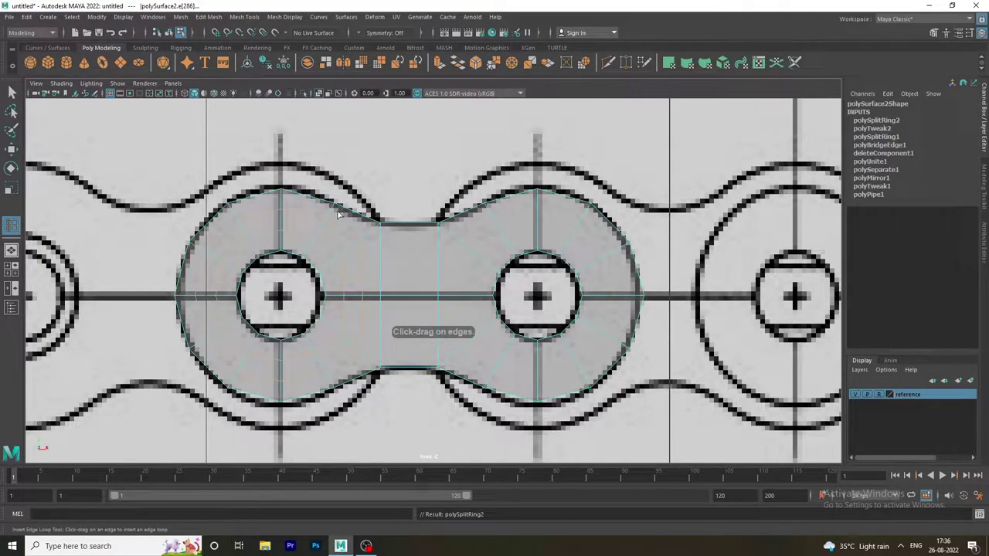
{"action": "key", "text": "ctrl+z"}
Step: Insert two Relative distance from edge loops at the waist's ends, then select the left hole's loop
{"action": "left_click", "coordinate": [244, 16]}
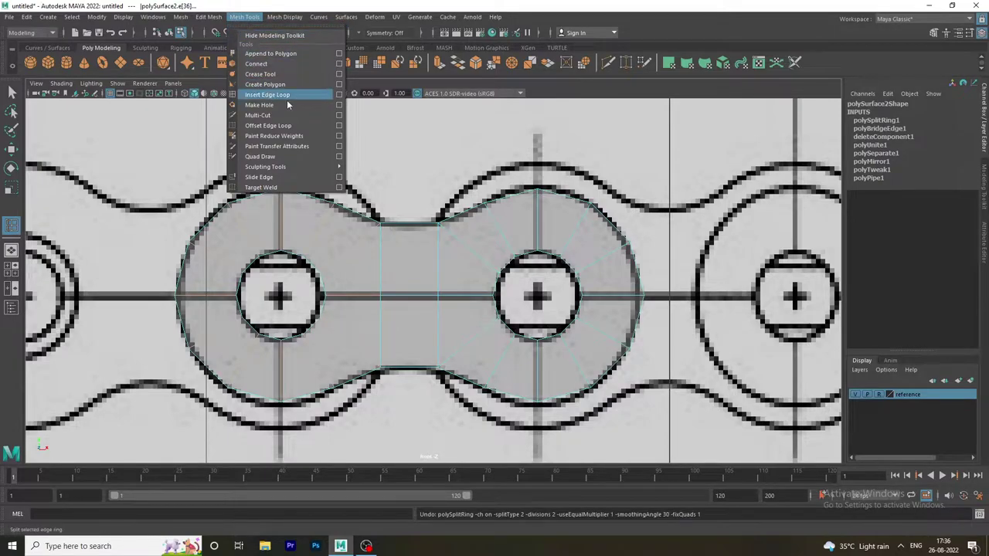
{"action": "left_click", "coordinate": [338, 94]}
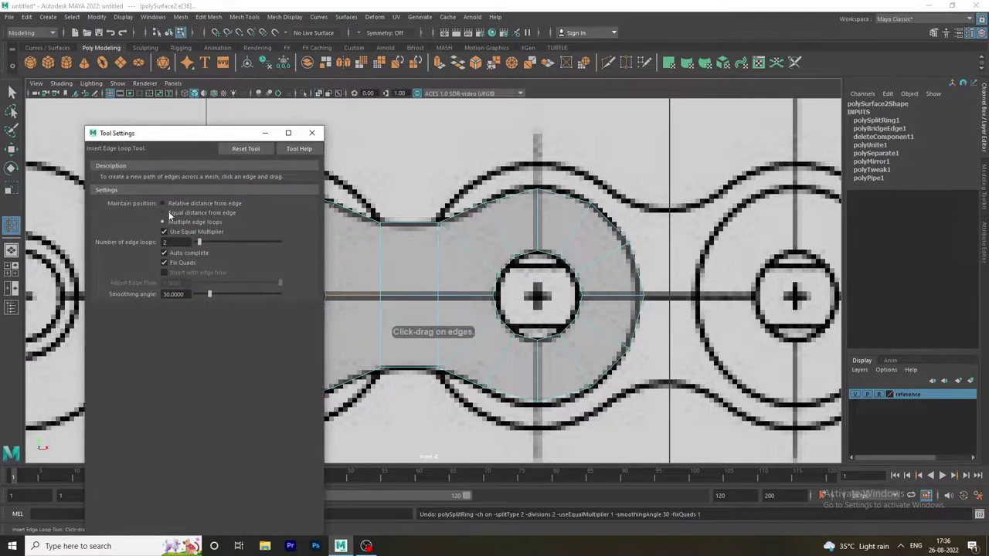
{"action": "left_click", "coordinate": [164, 202]}
{"action": "left_click", "coordinate": [311, 135]}
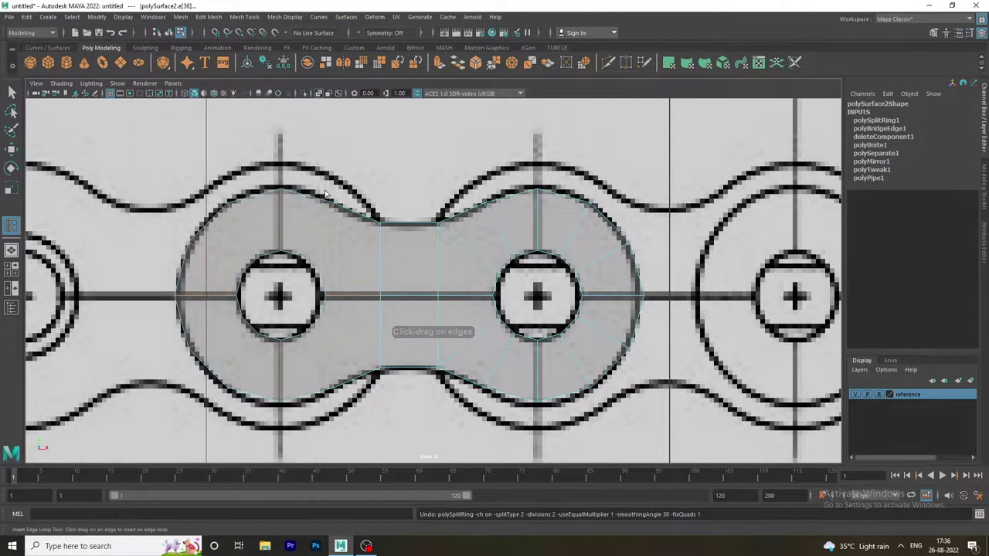
{"action": "left_click", "coordinate": [331, 210]}
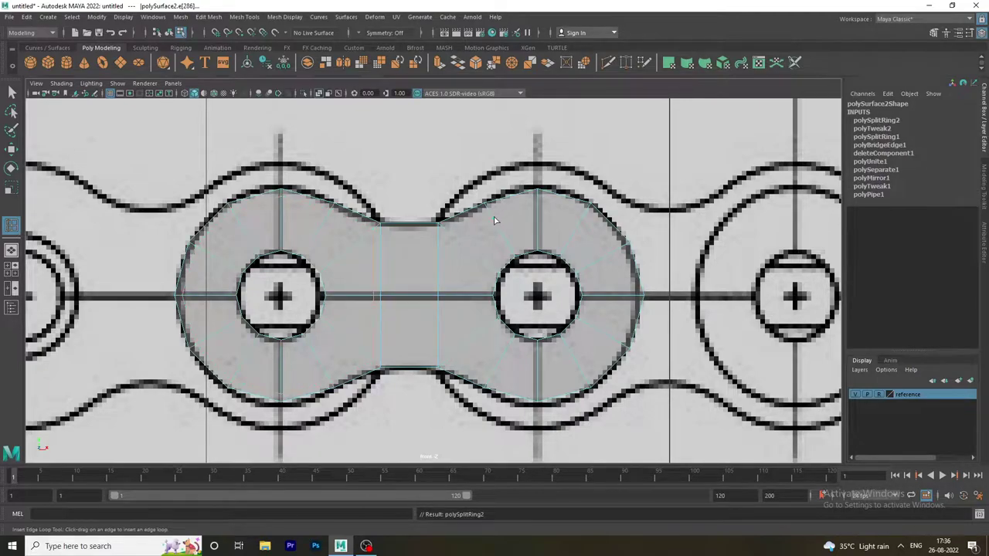
{"action": "left_click", "coordinate": [492, 218]}
{"action": "left_click", "coordinate": [13, 91]}
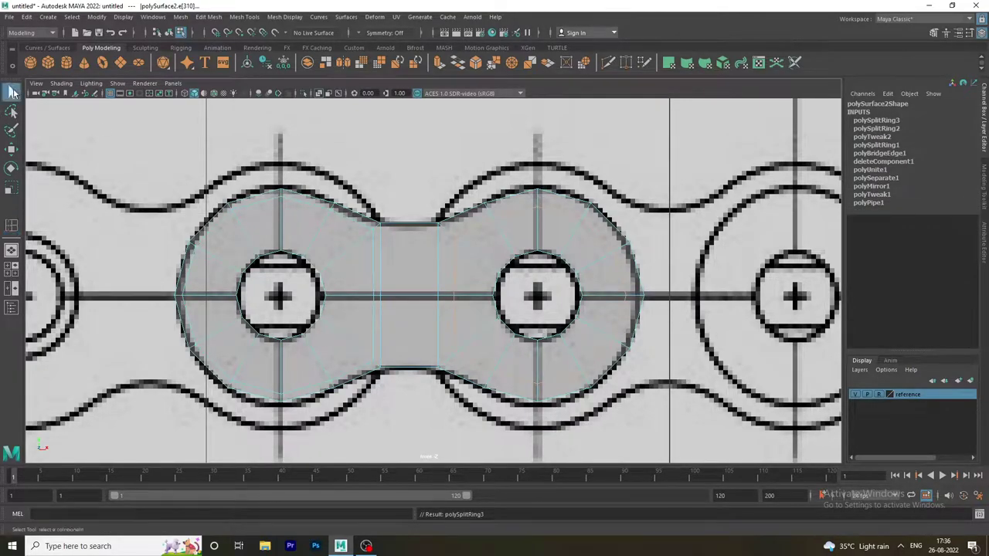
{"action": "right_click_drag", "start_coordinate": [263, 199], "coordinate": [266, 173]}
{"action": "left_click", "coordinate": [269, 203]}
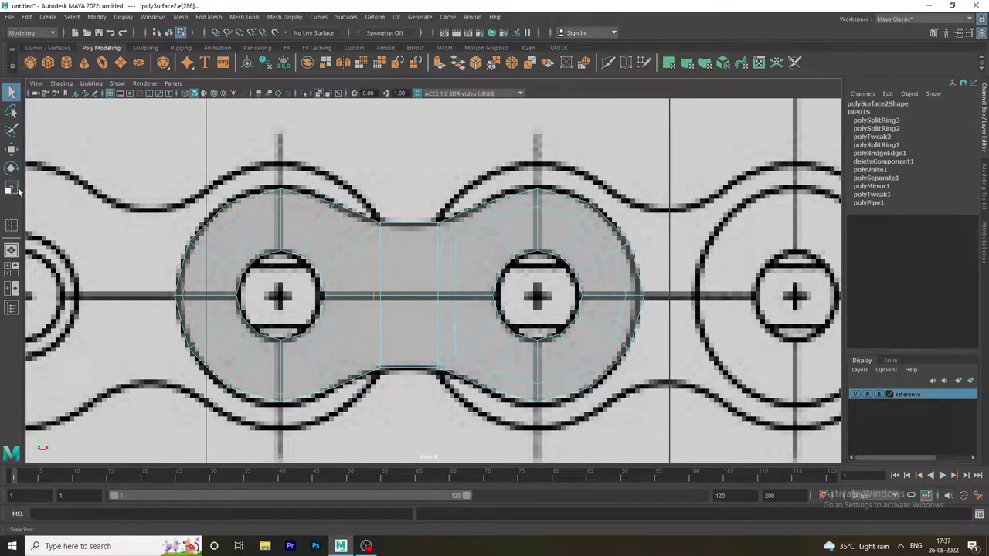
Step: Scale the edge loops around the left and right holes
{"action": "key", "text": "r"}
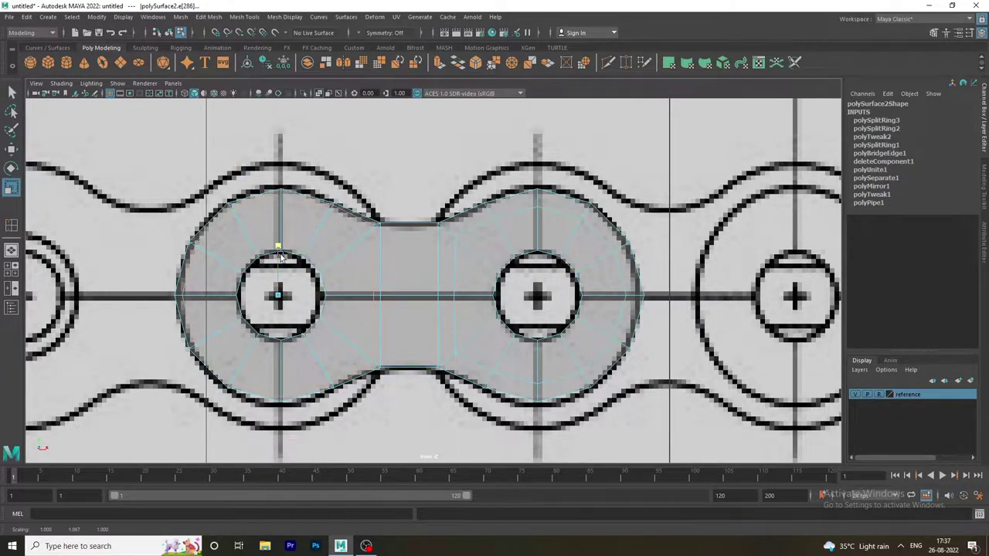
{"action": "left_click_drag", "start_coordinate": [279, 296], "coordinate": [287, 300]}
{"action": "left_click", "coordinate": [510, 218]}
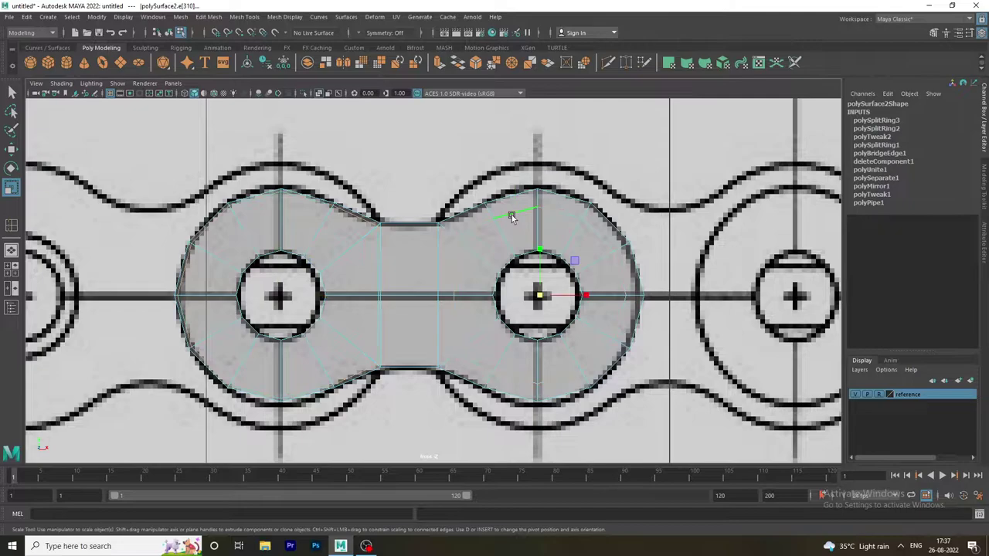
{"action": "left_click_drag", "start_coordinate": [547, 312], "coordinate": [564, 328]}
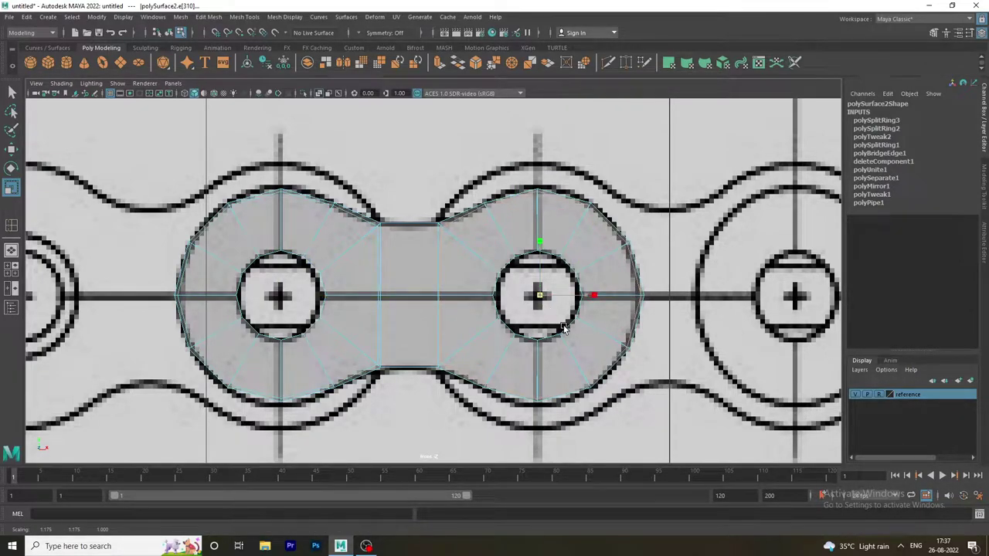
{"action": "key", "text": "space"}
{"action": "key", "text": "space"}
{"action": "mouse_move", "coordinate": [607, 232]}
{"action": "left_mouse_down", "text": "alt"}
{"action": "mouse_move", "coordinate": [464, 259]}
{"action": "mouse_move", "coordinate": [365, 244]}
{"action": "mouse_move", "coordinate": [570, 260]}
{"action": "mouse_move", "coordinate": [524, 224]}
{"action": "left_mouse_up", "text": "alt"}
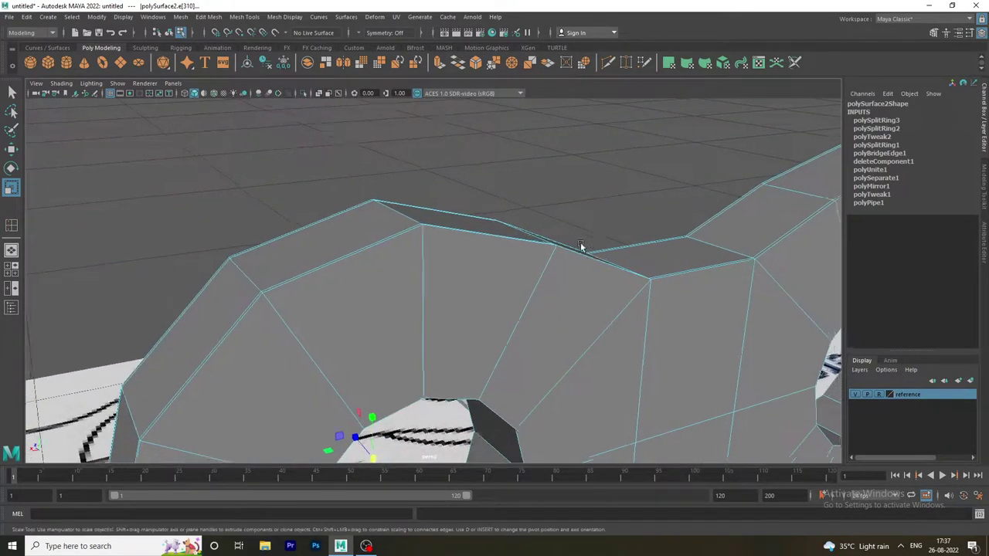
{"action": "mouse_move", "coordinate": [581, 245]}
{"action": "left_mouse_down", "text": "alt"}
{"action": "mouse_move", "coordinate": [437, 221]}
{"action": "mouse_move", "coordinate": [457, 247]}
{"action": "mouse_move", "coordinate": [618, 265]}
{"action": "mouse_move", "coordinate": [495, 258]}
{"action": "mouse_move", "coordinate": [551, 292]}
{"action": "left_mouse_up", "text": "alt"}
{"action": "left_click", "coordinate": [560, 293]}
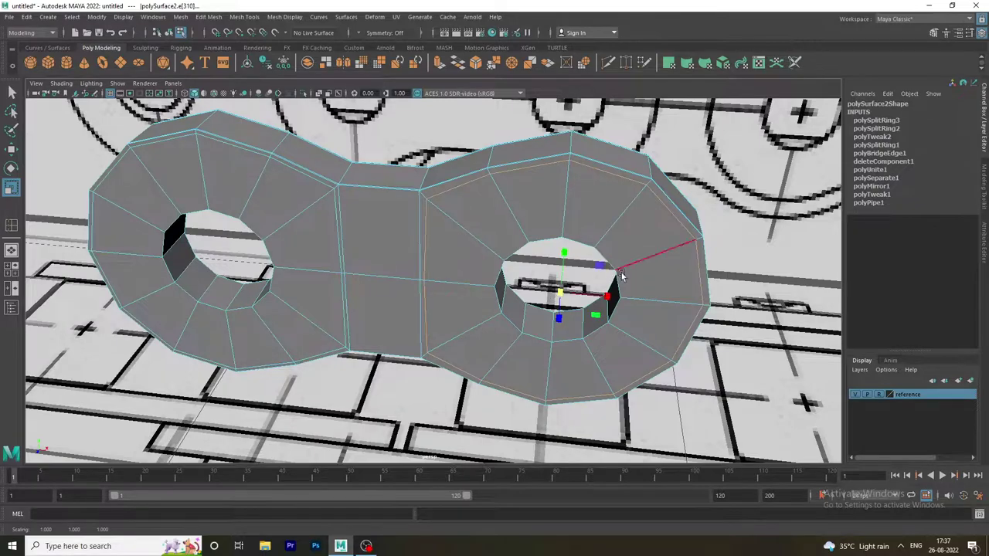
{"action": "mouse_move", "coordinate": [602, 270]}
{"action": "left_mouse_down", "text": "alt"}
{"action": "mouse_move", "coordinate": [671, 288]}
{"action": "mouse_move", "coordinate": [604, 272]}
{"action": "left_mouse_up", "text": "alt"}
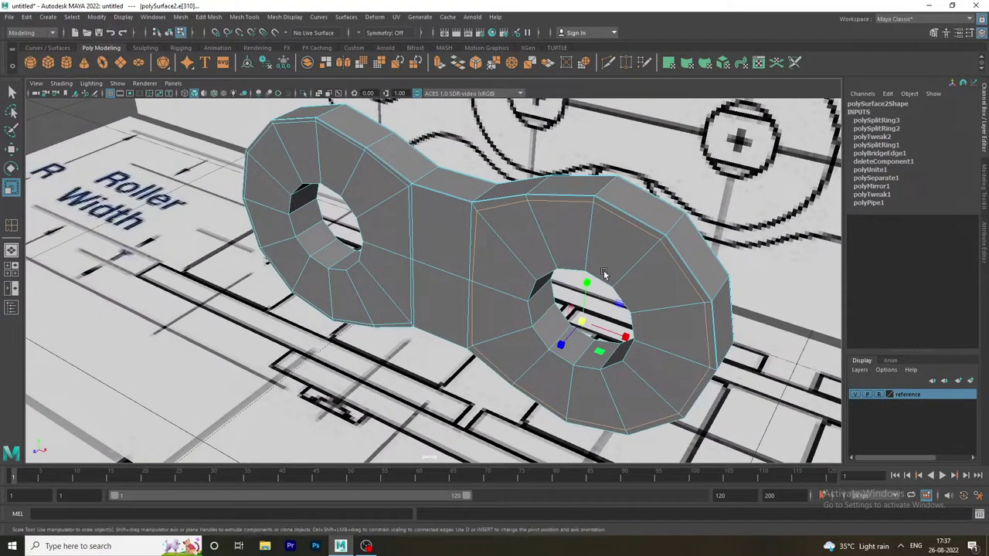
{"action": "middle_click_drag", "start_coordinate": [607, 272], "coordinate": [604, 269]}
Step: Undo back to polySplitRing1 and return to object mode
{"action": "key", "text": "ctrl+z"}
{"action": "key", "text": "ctrl+z"}
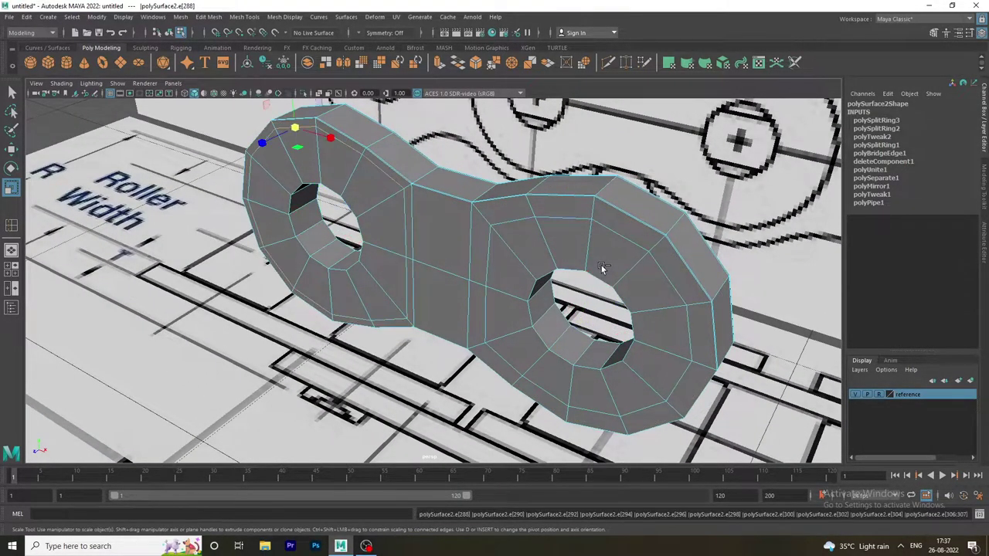
{"action": "key", "text": "ctrl+z"}
{"action": "key", "text": "ctrl+z"}
{"action": "key", "text": "ctrl+z"}
{"action": "key", "text": "ctrl+z"}
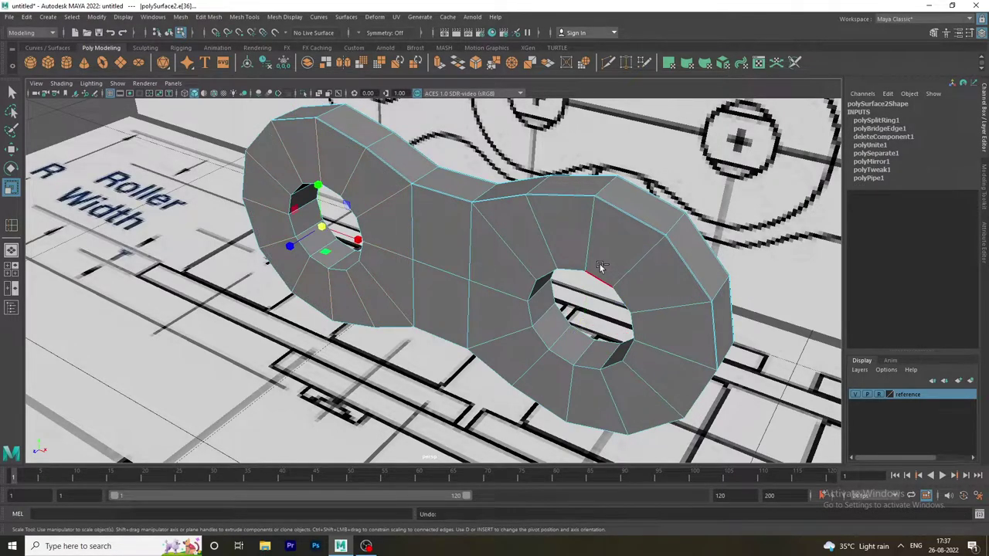
{"action": "right_click", "coordinate": [425, 177]}
{"action": "left_click", "coordinate": [473, 162]}
Step: Insert one edge loop inside the left hole and one inside the right hole
{"action": "left_click", "coordinate": [173, 275]}
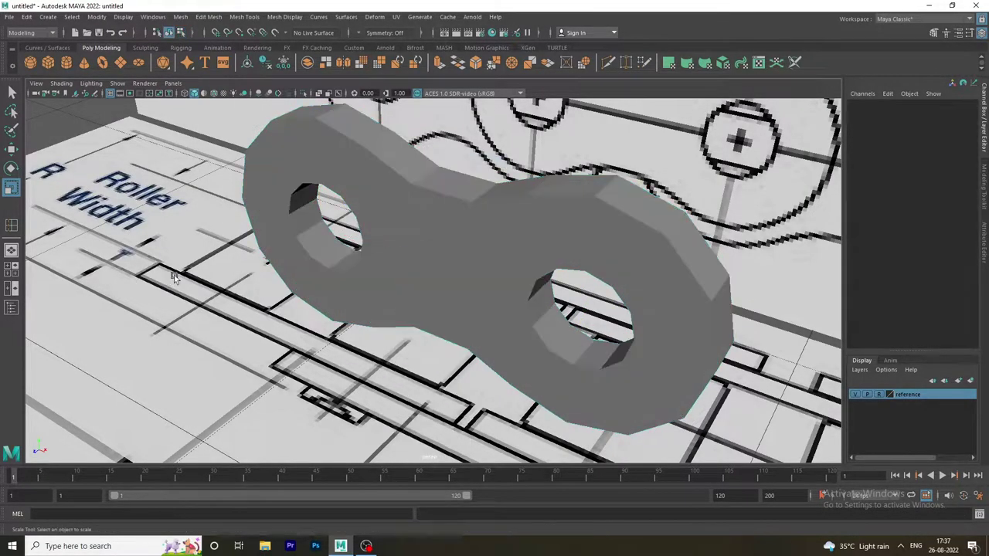
{"action": "left_click", "coordinate": [384, 214]}
{"action": "left_click", "coordinate": [244, 16]}
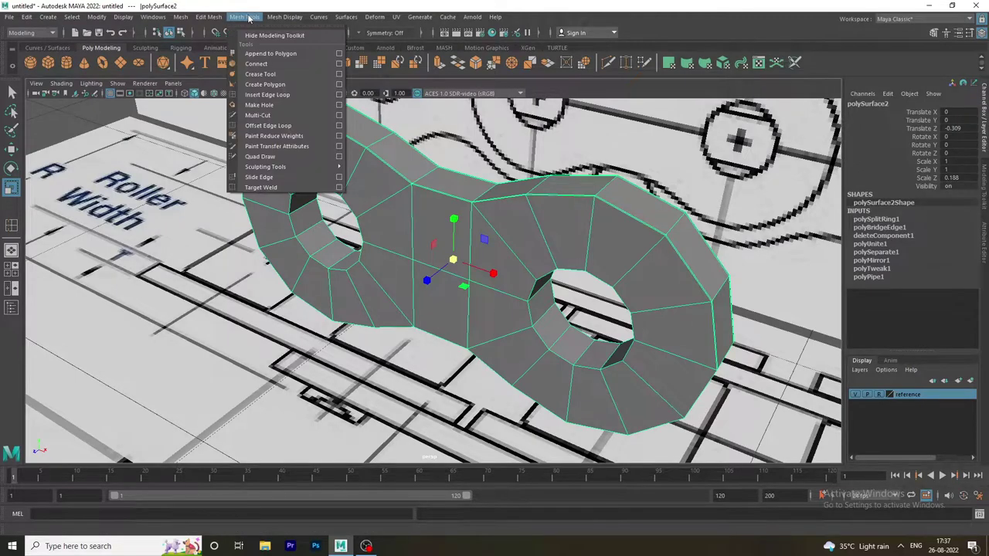
{"action": "left_click", "coordinate": [338, 95]}
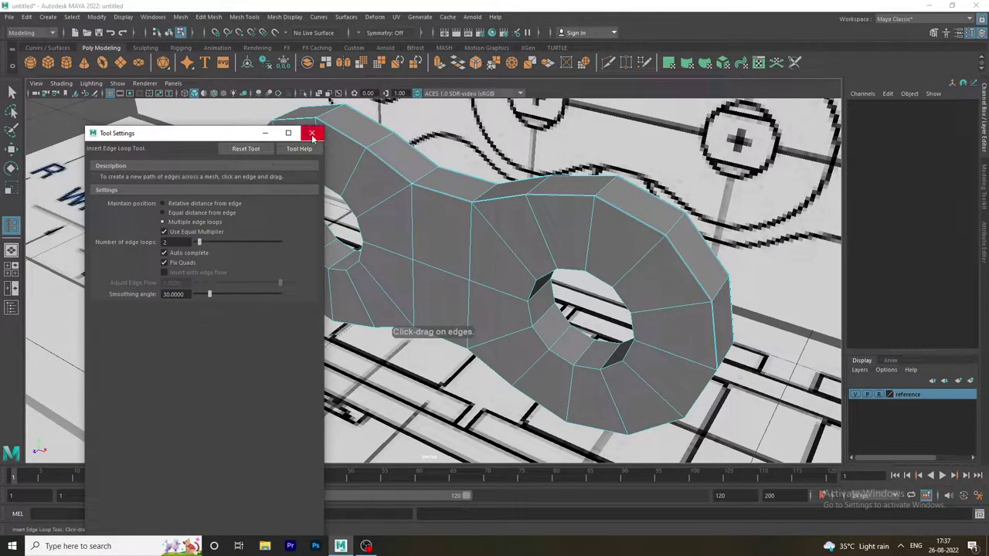
{"action": "left_click", "coordinate": [312, 133]}
{"action": "left_click", "coordinate": [322, 249]}
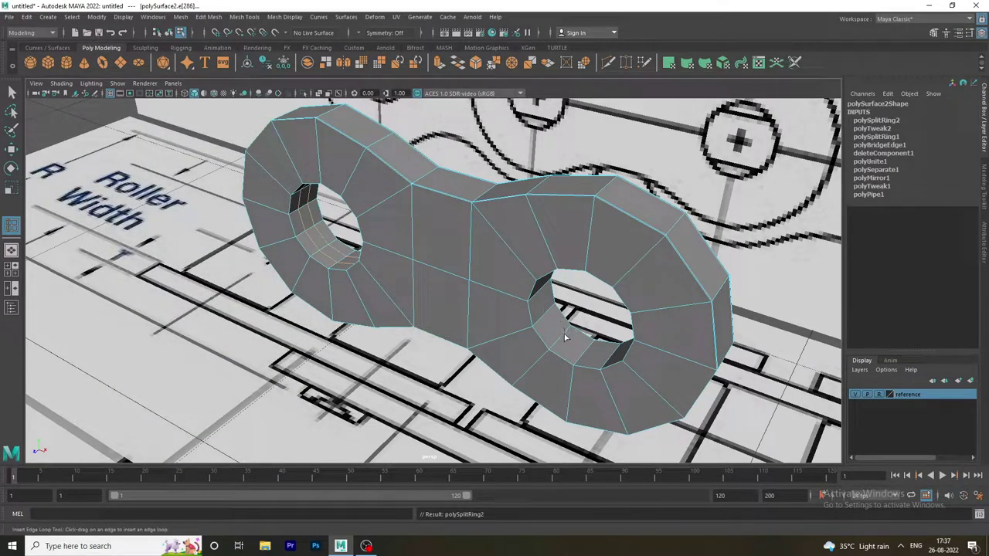
{"action": "left_click", "coordinate": [563, 337]}
{"action": "left_click", "coordinate": [11, 92]}
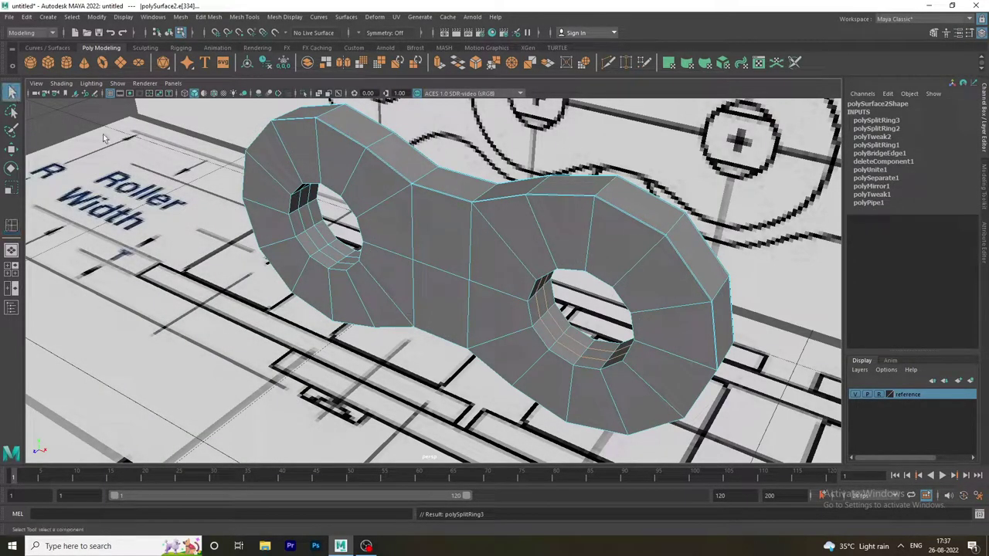
Step: Scale each hole's new edge loop outward toward the plate faces
{"action": "right_click_drag", "start_coordinate": [318, 230], "coordinate": [318, 235]}
{"action": "left_click", "coordinate": [12, 187]}
{"action": "left_click_drag", "start_coordinate": [309, 236], "coordinate": [248, 278]}
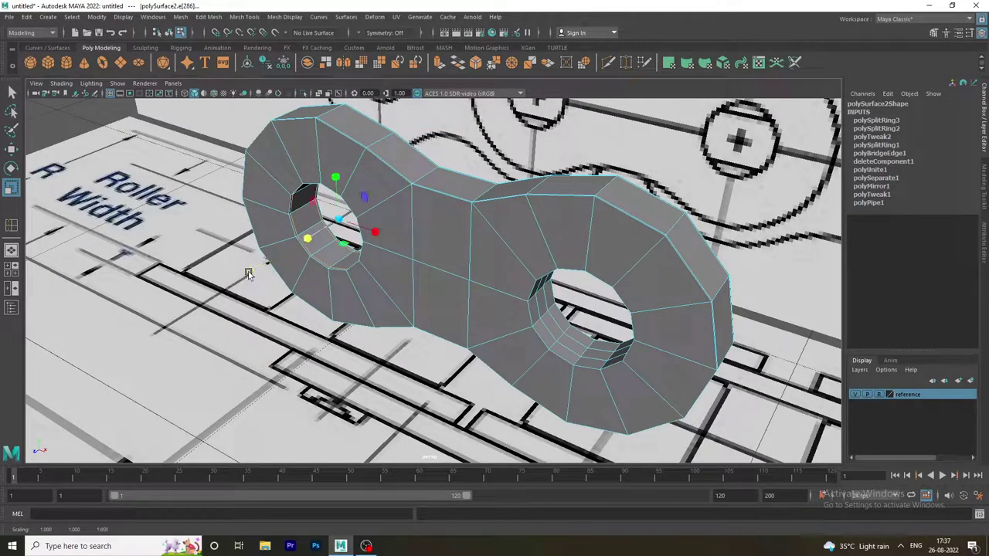
{"action": "double_click", "coordinate": [569, 338]}
{"action": "double_click", "coordinate": [567, 348]}
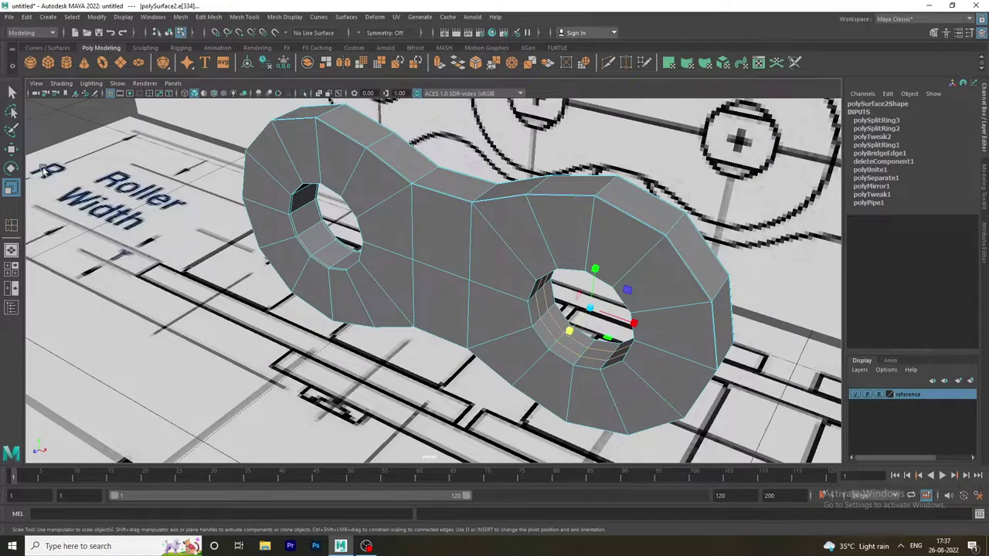
{"action": "left_click_drag", "start_coordinate": [568, 331], "coordinate": [499, 370]}
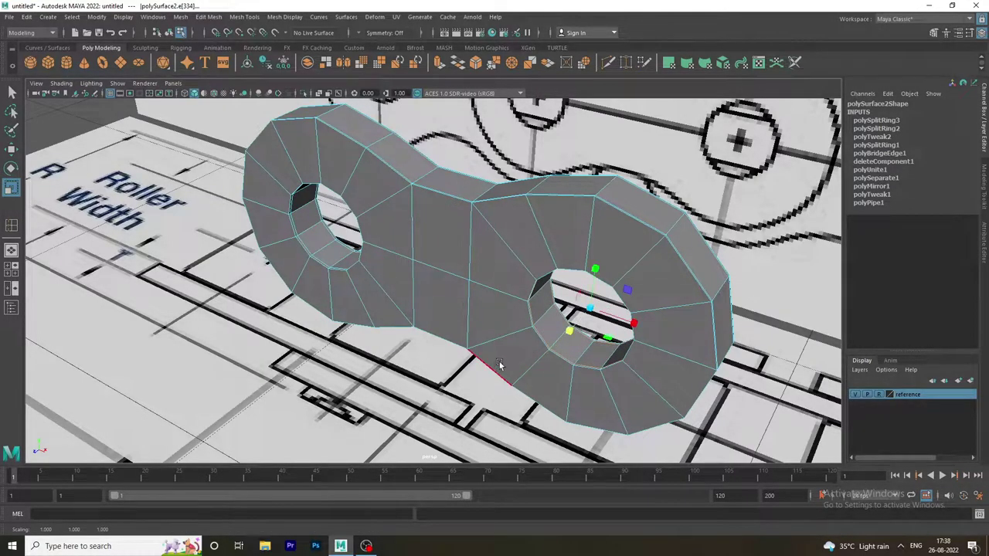
{"action": "right_click_drag", "start_coordinate": [553, 228], "coordinate": [692, 193]}
Step: Turn on smooth preview (3) for the link plate and orbit to inspect it
{"action": "left_click", "coordinate": [692, 193]}
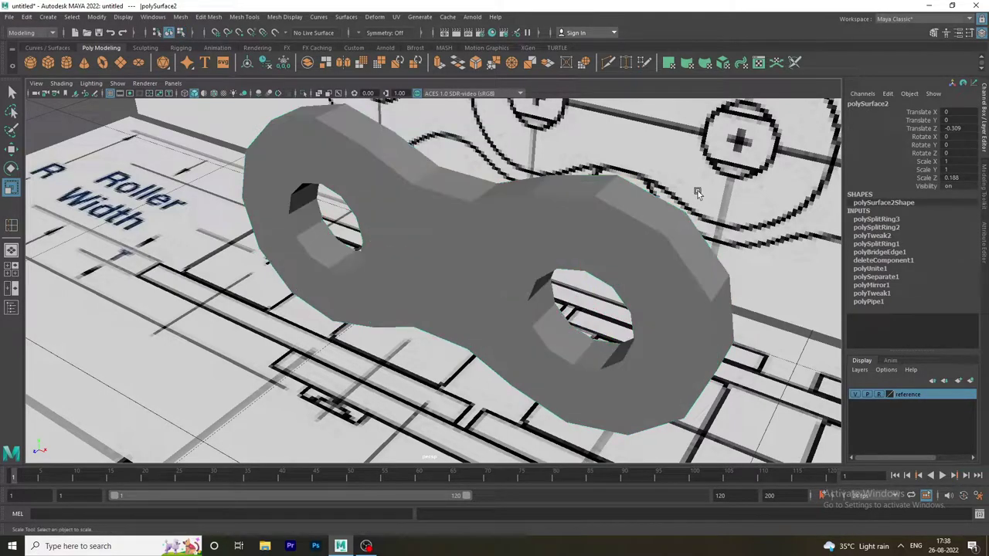
{"action": "left_click", "coordinate": [603, 208]}
{"action": "key", "text": "3"}
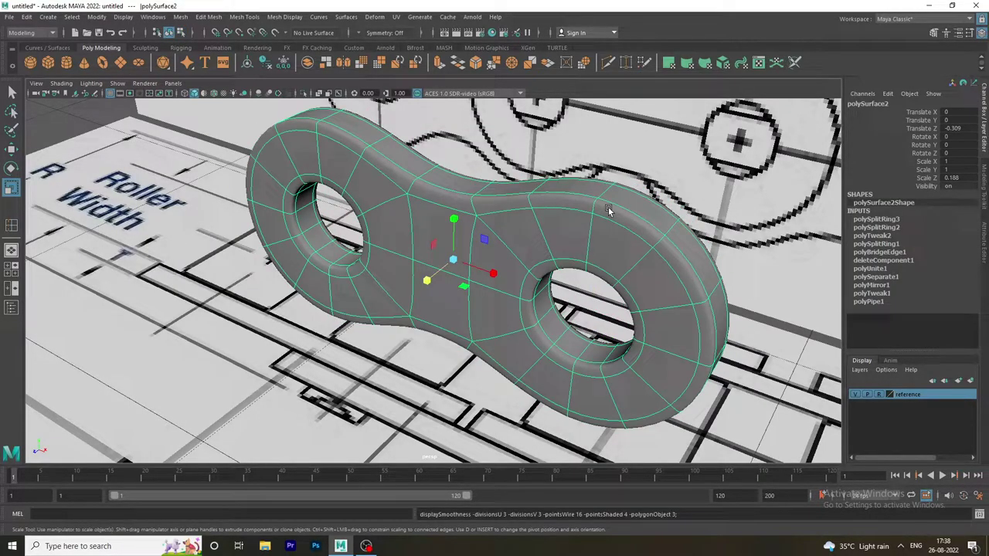
{"action": "left_click", "coordinate": [641, 177]}
{"action": "mouse_move", "coordinate": [641, 178]}
{"action": "left_mouse_down", "text": "alt"}
{"action": "mouse_move", "coordinate": [519, 228]}
{"action": "mouse_move", "coordinate": [638, 234]}
{"action": "left_mouse_up", "text": "alt"}
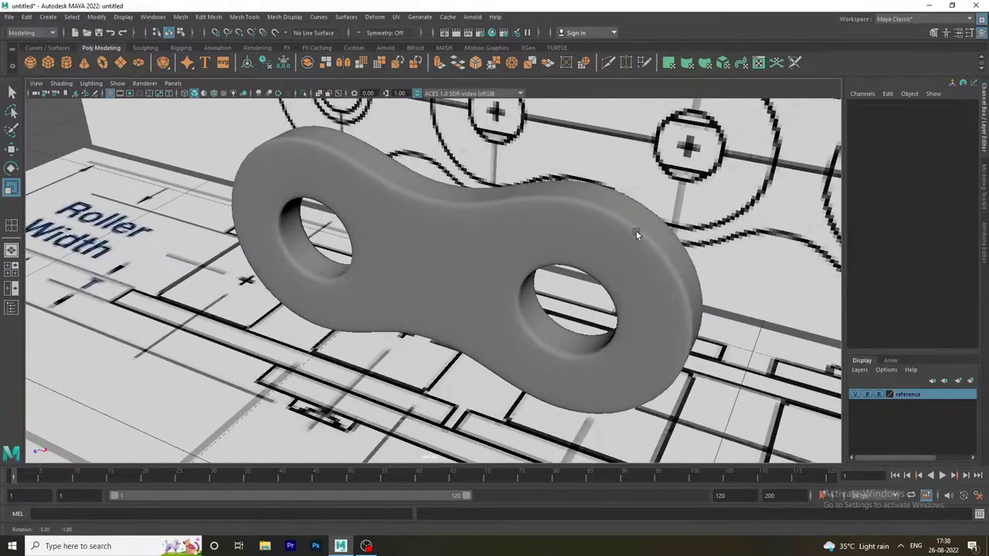
{"action": "left_click", "coordinate": [540, 202]}
{"action": "left_click", "coordinate": [705, 240]}
{"action": "left_click_drag", "start_coordinate": [704, 240], "coordinate": [561, 234], "text": "alt"}
{"action": "left_click", "coordinate": [562, 234]}
Step: Maximize the front view and pan to show the plate over the neighbouring drawn link
{"action": "key", "text": "space"}
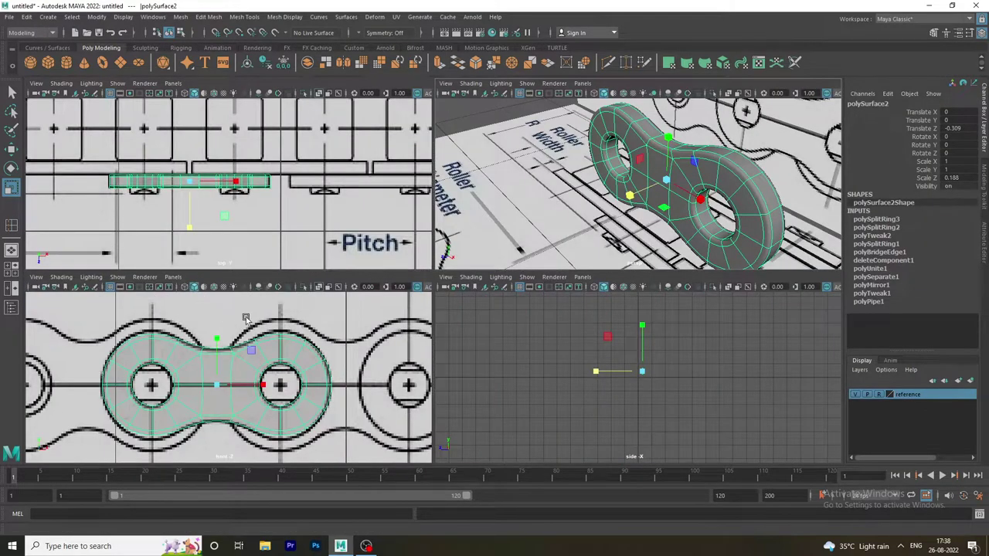
{"action": "key", "text": "space"}
{"action": "left_click", "coordinate": [455, 417]}
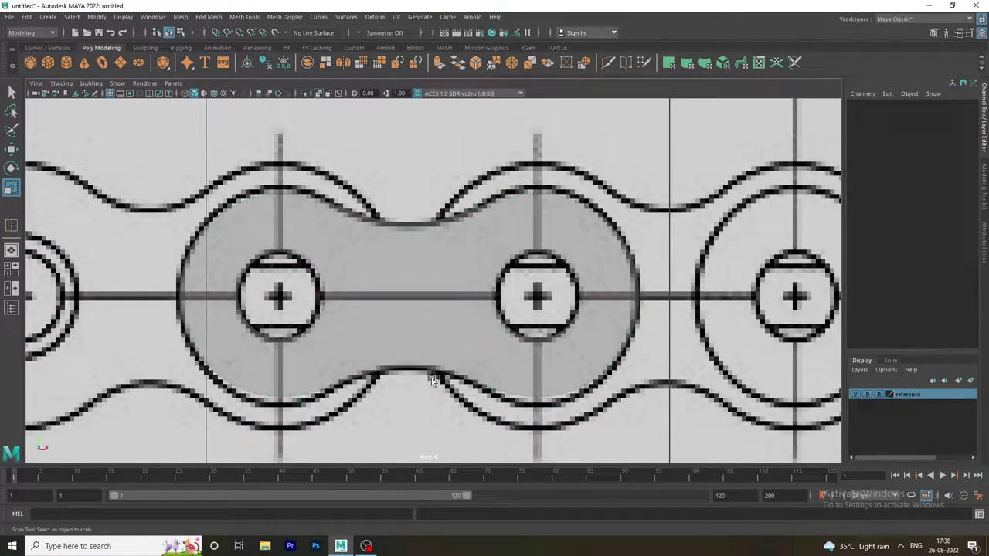
{"action": "mouse_move", "coordinate": [310, 344]}
{"action": "middle_mouse_down", "text": "alt"}
{"action": "mouse_move", "coordinate": [510, 373]}
{"action": "mouse_move", "coordinate": [573, 338]}
{"action": "middle_mouse_up", "text": "alt"}
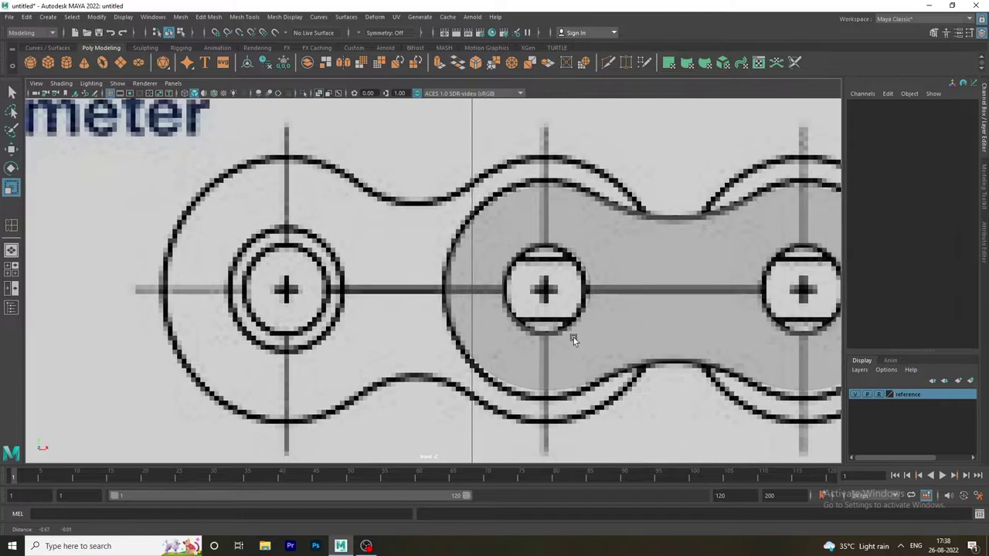
{"action": "left_click", "coordinate": [639, 293]}
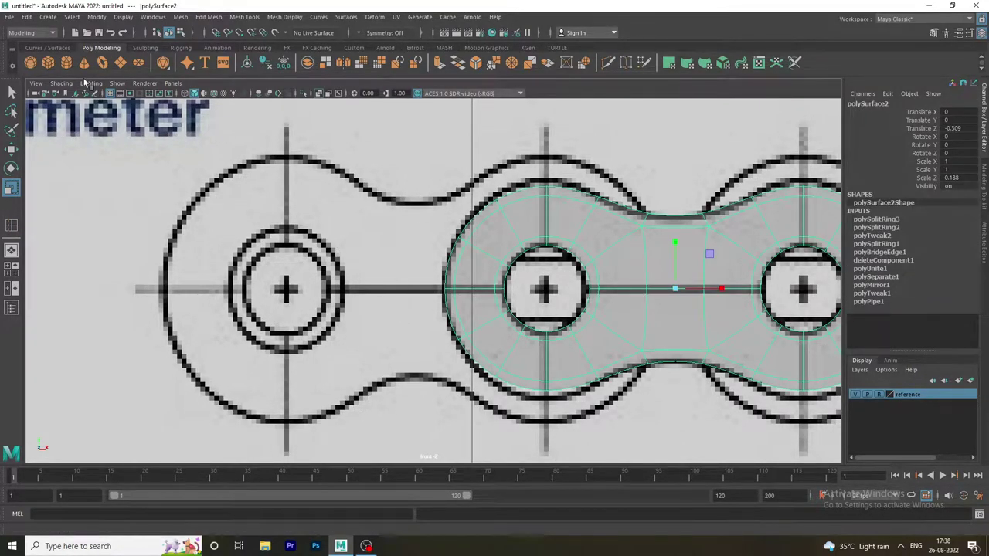
Step: Duplicate the link plate and slide the copy left along the chain, undoing a stray vertical stretch
{"action": "key", "text": "ctrl+d"}
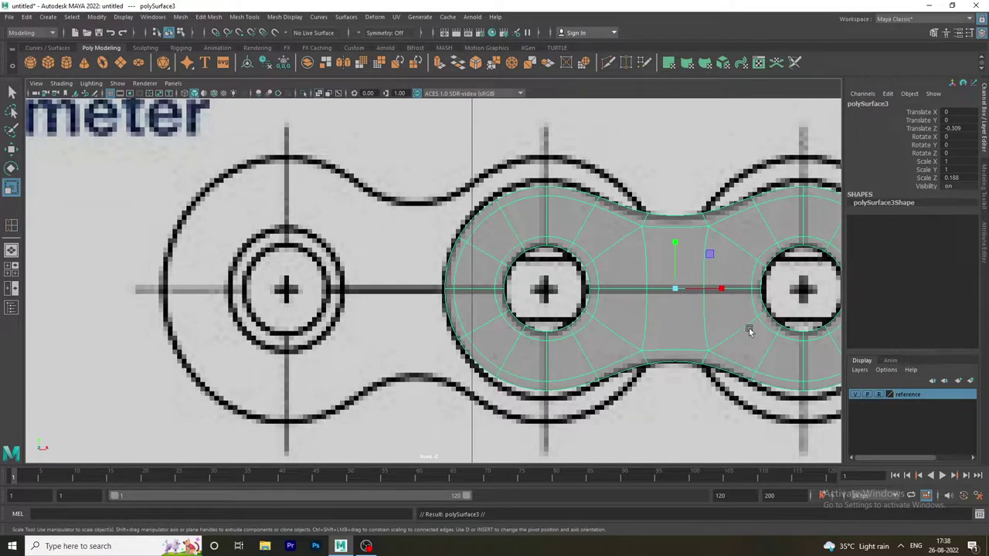
{"action": "key", "text": "w"}
{"action": "mouse_move", "coordinate": [723, 289]}
{"action": "left_mouse_down"}
{"action": "mouse_move", "coordinate": [462, 282]}
{"action": "mouse_move", "coordinate": [471, 282]}
{"action": "mouse_move", "coordinate": [458, 334]}
{"action": "mouse_move", "coordinate": [472, 353]}
{"action": "mouse_move", "coordinate": [451, 347]}
{"action": "left_mouse_up"}
{"action": "key", "text": "r"}
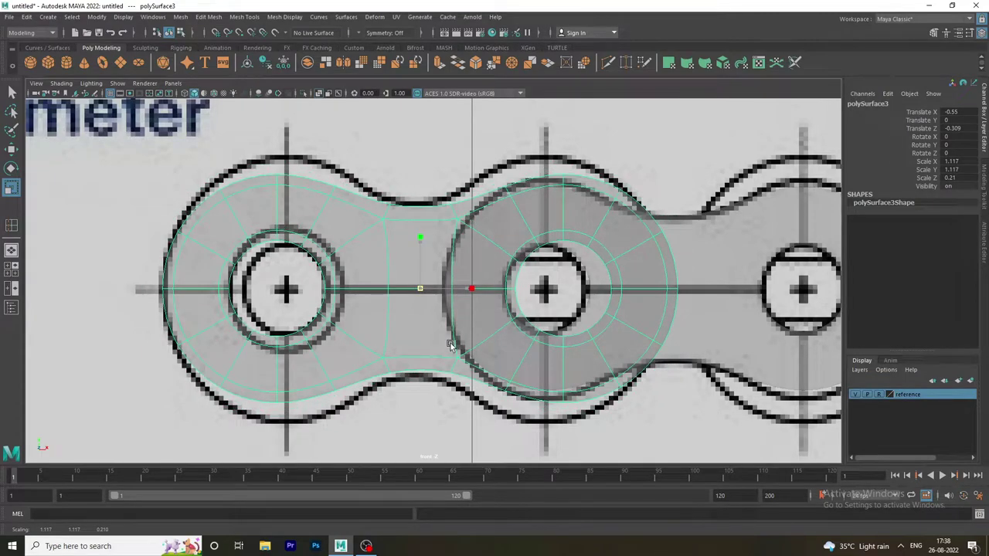
{"action": "left_click_drag", "start_coordinate": [419, 271], "coordinate": [426, 257]}
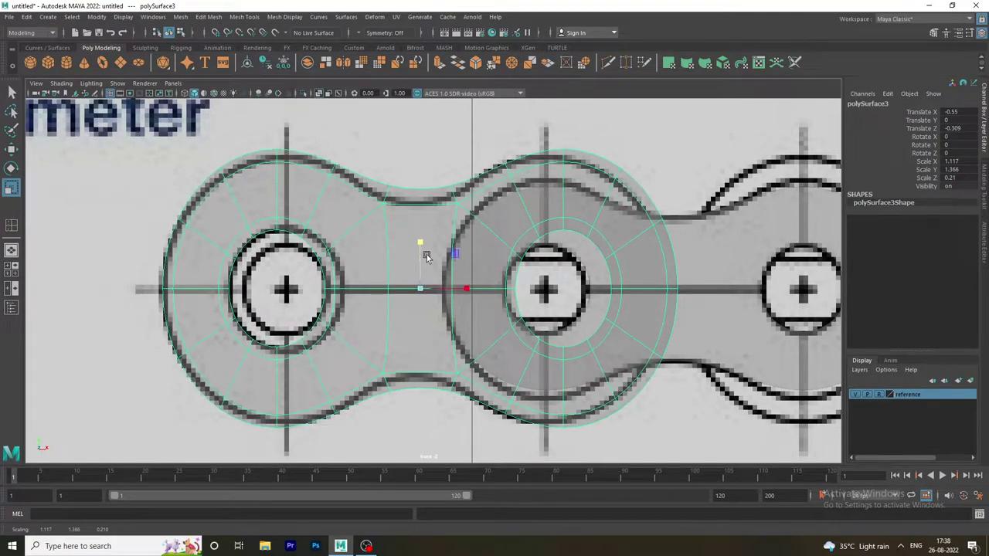
{"action": "key", "text": "ctrl+z"}
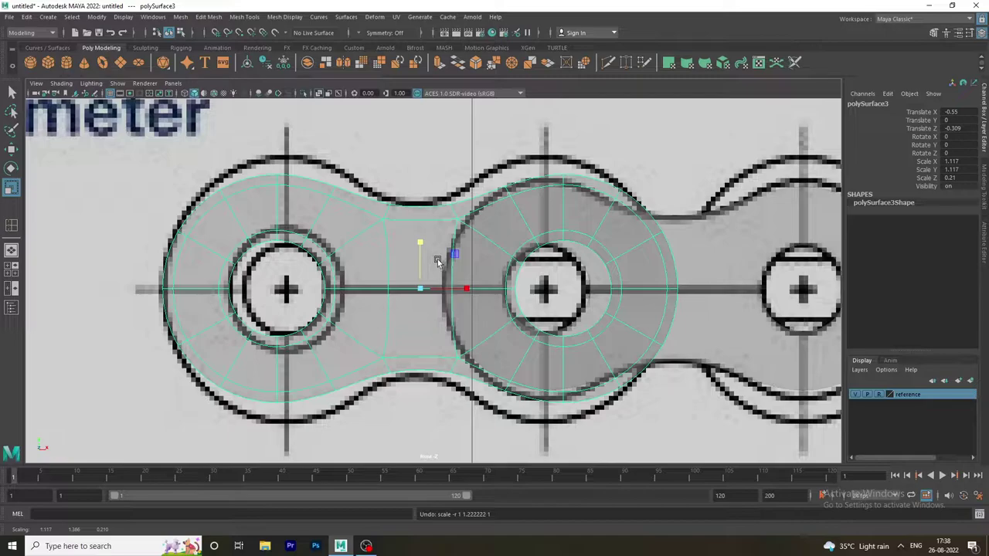
Step: Move the copy over the left link outline, then select the original plate for layering
{"action": "left_click", "coordinate": [607, 410]}
{"action": "left_click", "coordinate": [510, 323]}
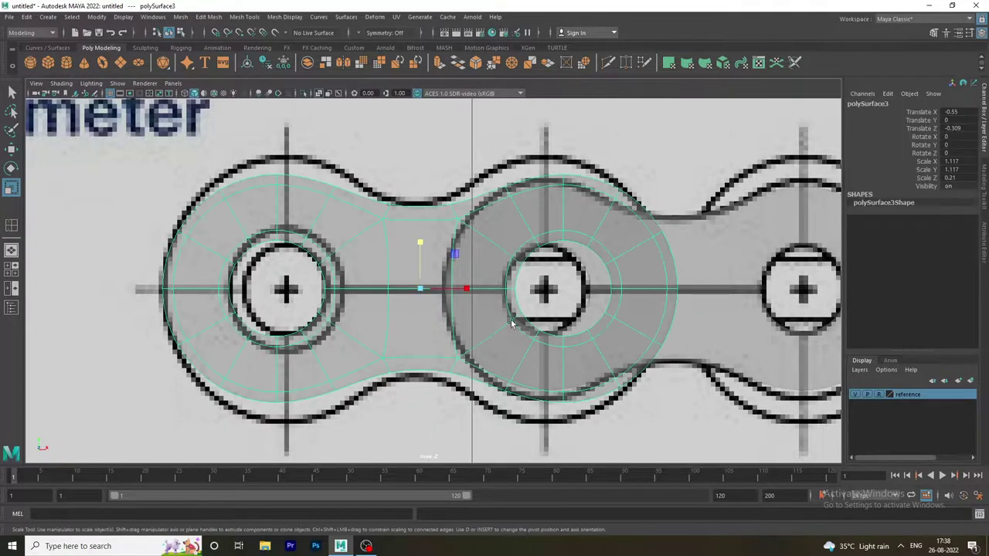
{"action": "key", "text": "w"}
{"action": "left_click_drag", "start_coordinate": [460, 289], "coordinate": [311, 285]}
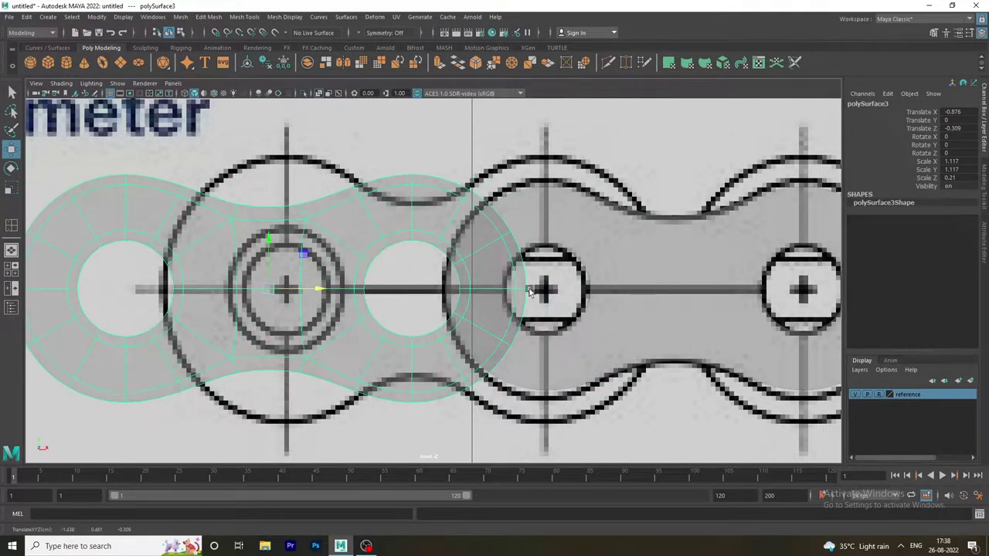
{"action": "left_click", "coordinate": [625, 295]}
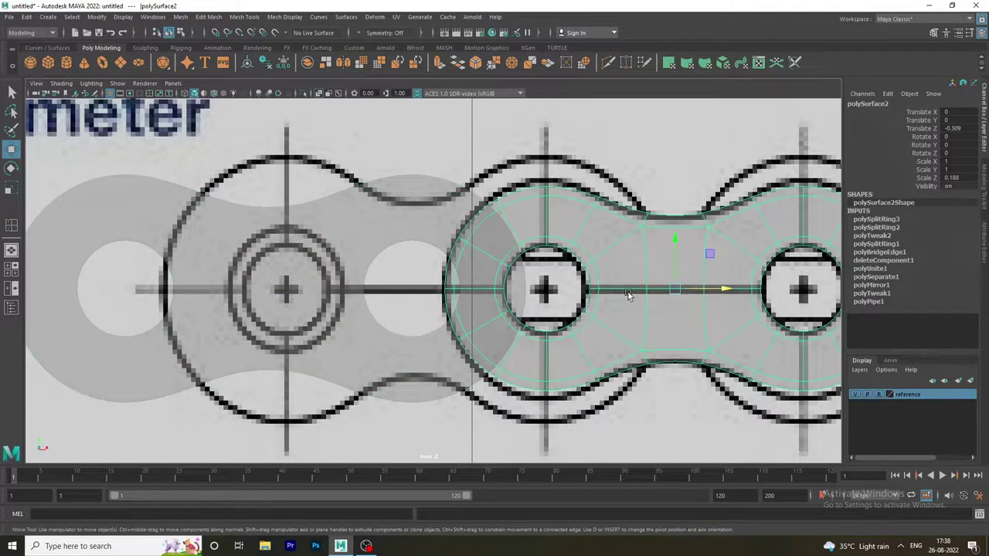
{"action": "left_click", "coordinate": [854, 371]}
Step: Put the original plate on a new layer, layer1, hide it, and slide the copy right along X
{"action": "left_click", "coordinate": [869, 392]}
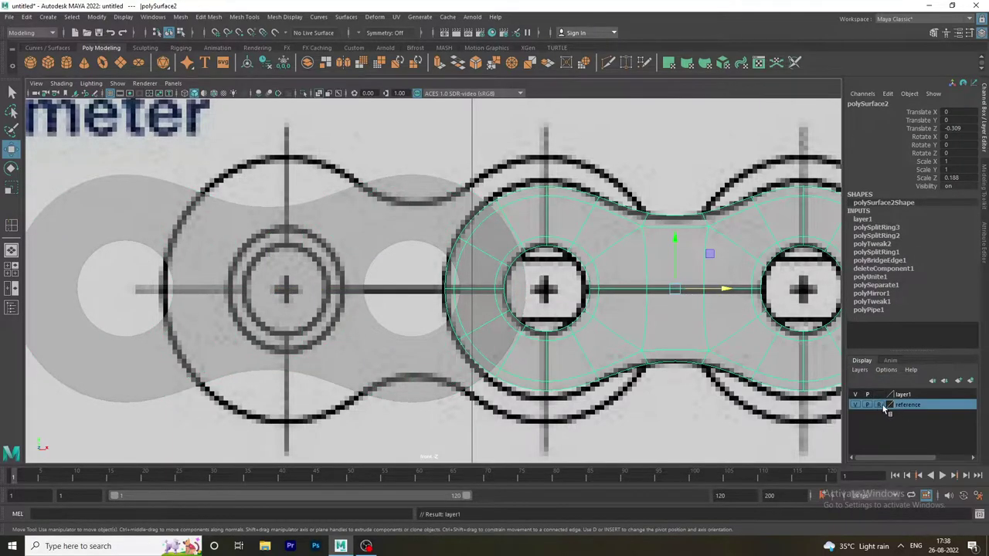
{"action": "left_click", "coordinate": [854, 394]}
{"action": "left_click", "coordinate": [346, 257]}
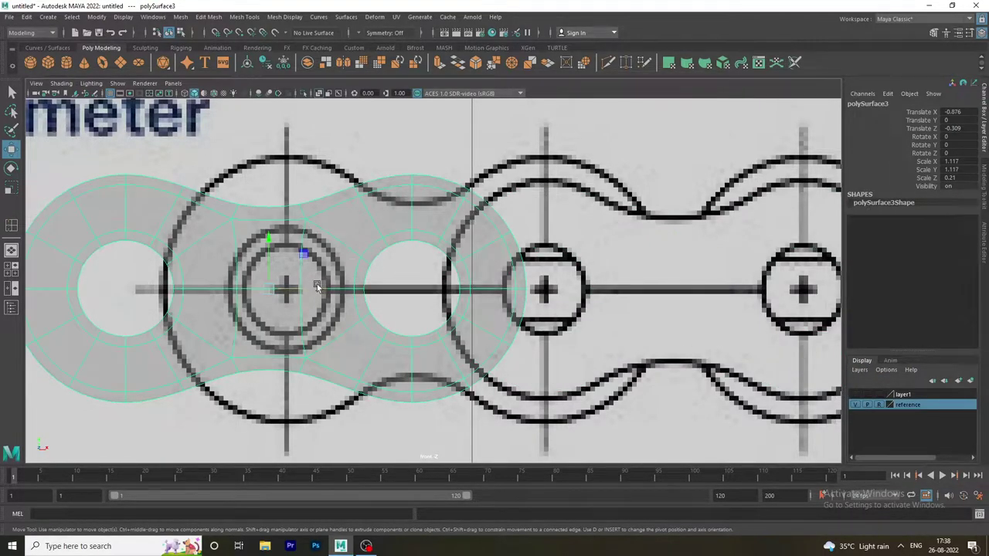
{"action": "left_click_drag", "start_coordinate": [316, 284], "coordinate": [460, 288]}
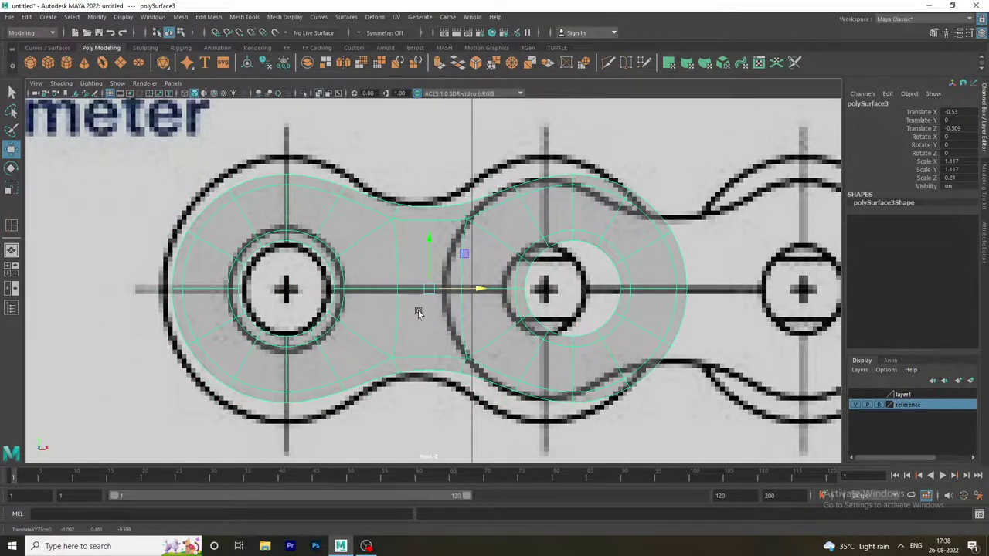
Step: Scale the copy uniformly to 1.249 and display it unsmoothed as its low-poly cage
{"action": "key", "text": "r"}
{"action": "mouse_move", "coordinate": [429, 289]}
{"action": "left_mouse_down"}
{"action": "mouse_move", "coordinate": [467, 324]}
{"action": "mouse_move", "coordinate": [471, 294]}
{"action": "left_mouse_up"}
{"action": "key", "text": "w"}
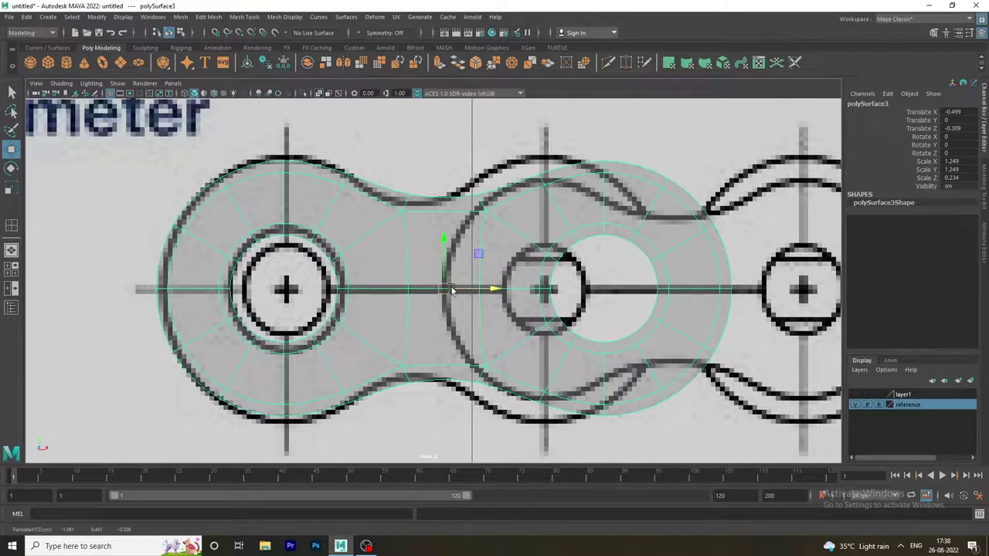
{"action": "key", "text": "1"}
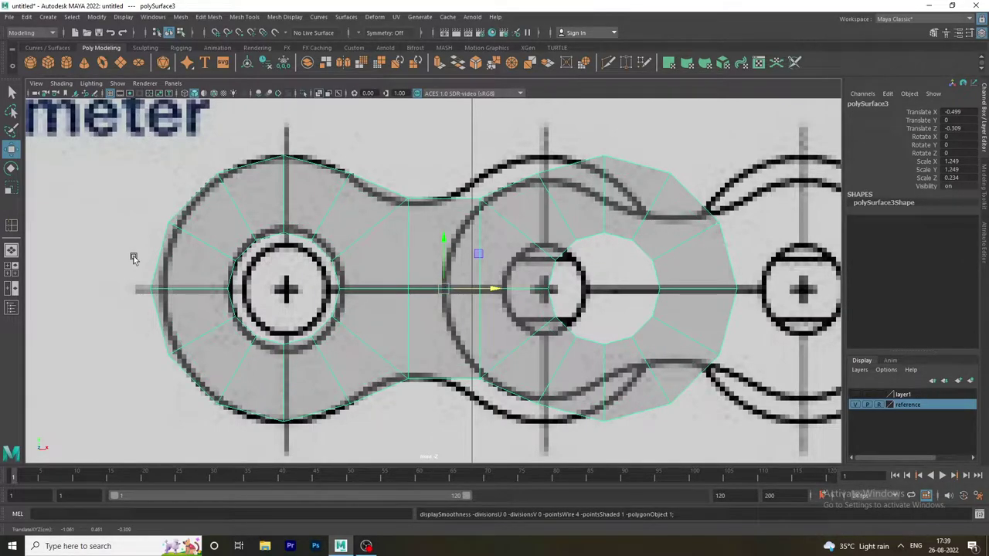
{"action": "right_click_drag", "start_coordinate": [275, 270], "coordinate": [222, 278]}
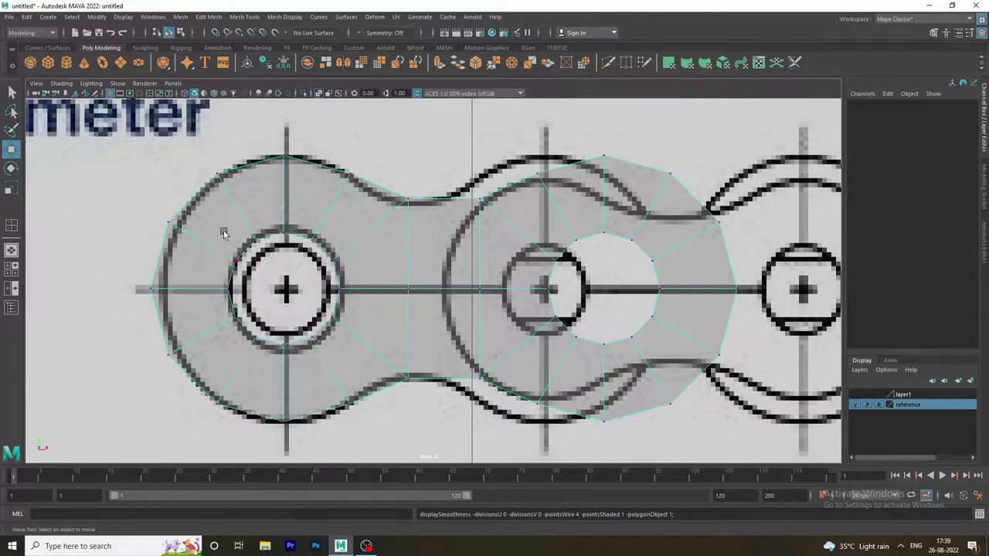
Step: Shrink the vertex ring around the plate's left hole
{"action": "left_click_drag", "start_coordinate": [222, 229], "coordinate": [340, 346]}
{"action": "key", "text": "r"}
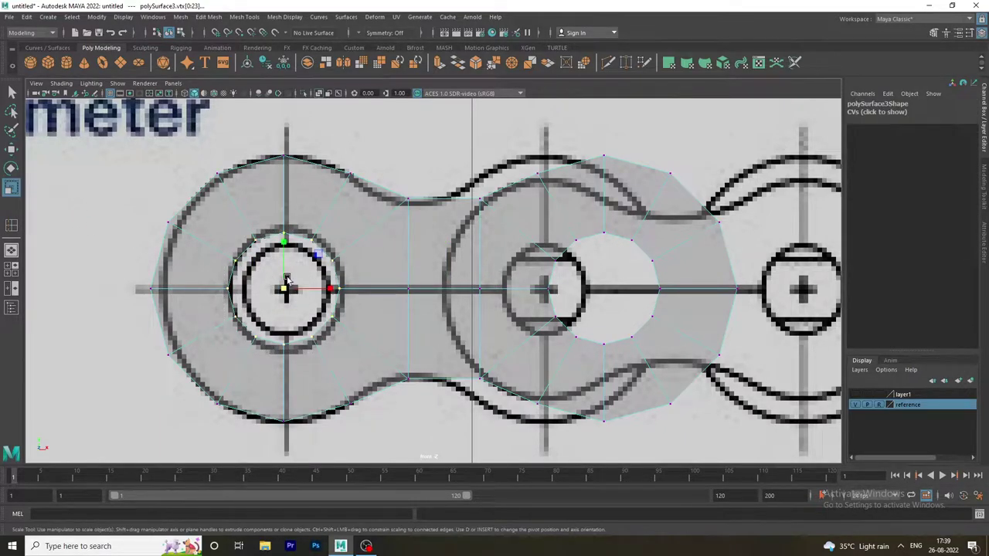
{"action": "mouse_move", "coordinate": [285, 289]}
{"action": "left_mouse_down"}
{"action": "mouse_move", "coordinate": [265, 277]}
{"action": "mouse_move", "coordinate": [282, 271]}
{"action": "left_mouse_up"}
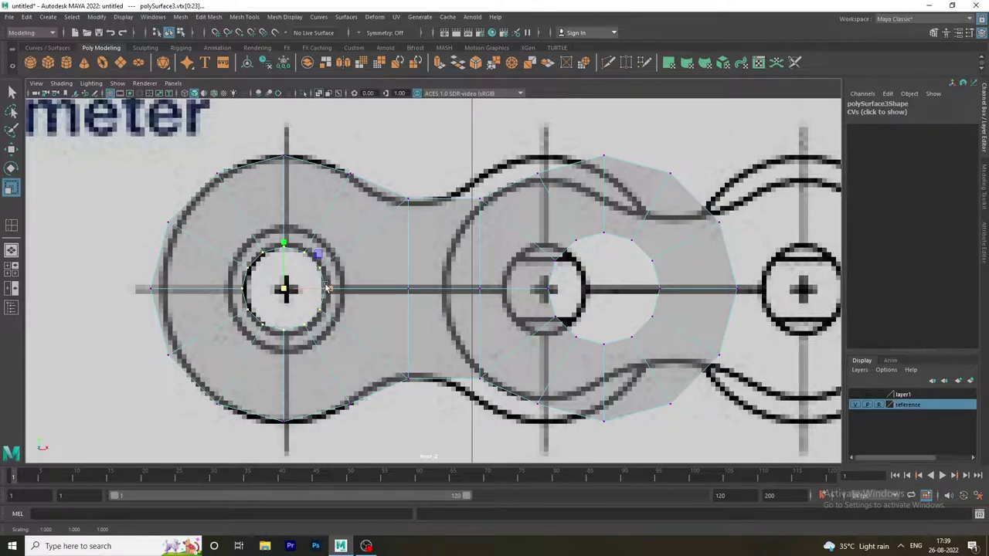
Step: Delete all faces of the plate's right half
{"action": "right_click_drag", "start_coordinate": [497, 234], "coordinate": [496, 259]}
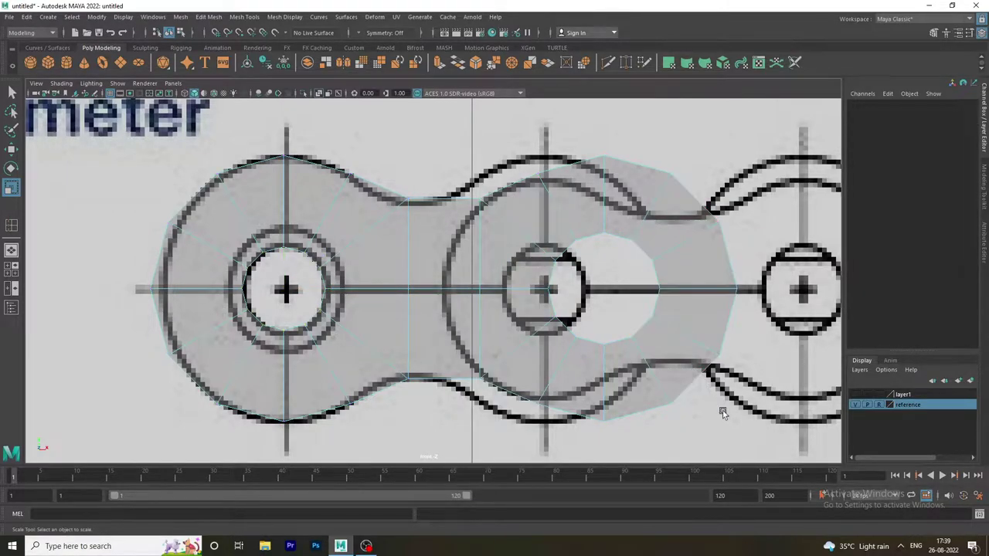
{"action": "left_click_drag", "start_coordinate": [719, 409], "coordinate": [442, 154]}
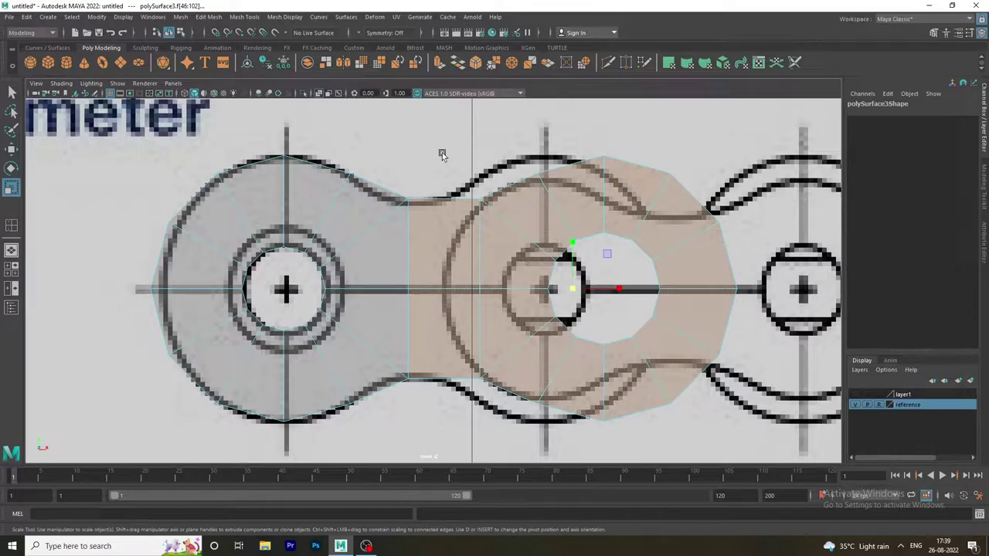
{"action": "key", "text": "Delete"}
Step: Straighten the cut-edge vertices, pull them left to the narrow waist, and centre the pivot
{"action": "right_click_drag", "start_coordinate": [407, 205], "coordinate": [378, 205]}
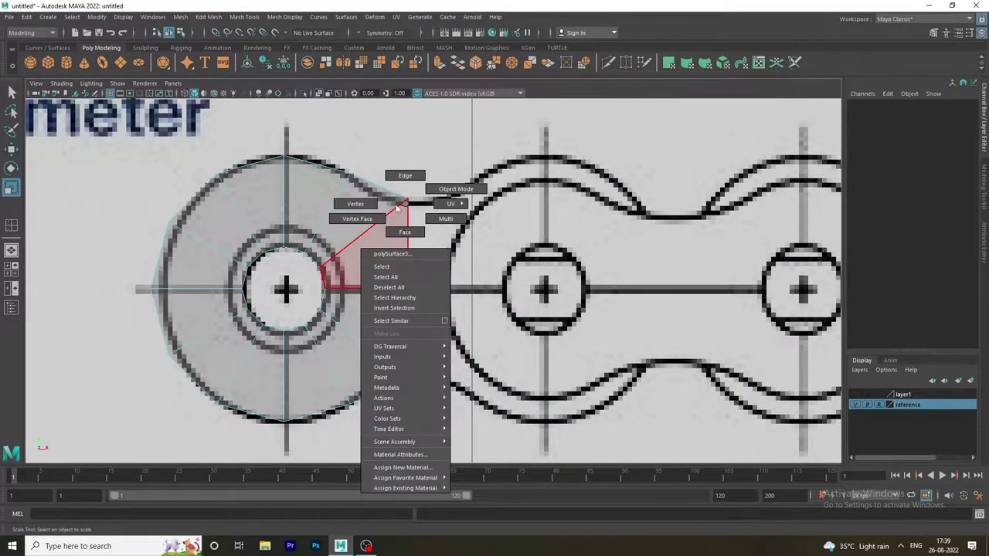
{"action": "left_click_drag", "start_coordinate": [400, 435], "coordinate": [421, 189]}
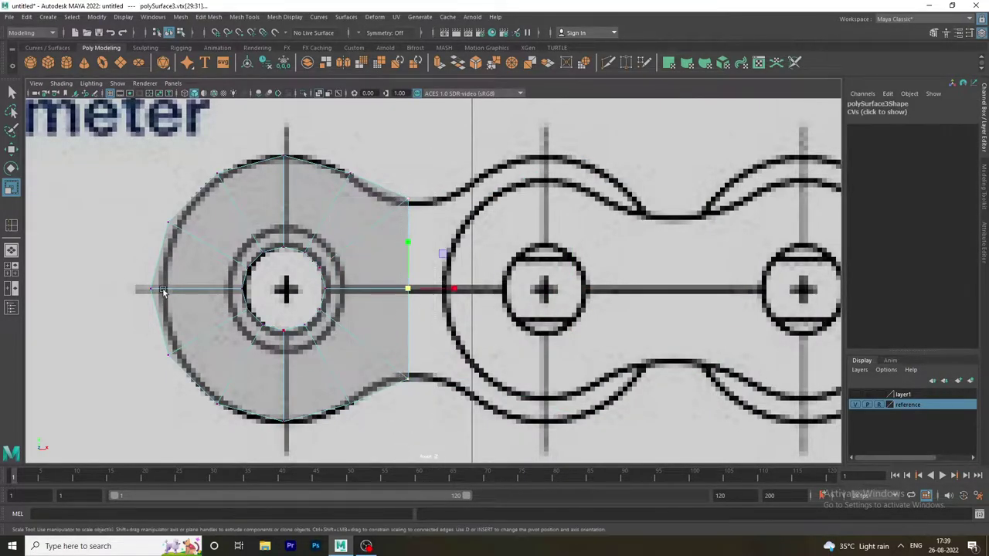
{"action": "left_click", "coordinate": [409, 278]}
{"action": "left_click_drag", "start_coordinate": [435, 174], "coordinate": [392, 387]}
{"action": "left_click_drag", "start_coordinate": [408, 288], "coordinate": [401, 275]}
{"action": "key", "text": "w"}
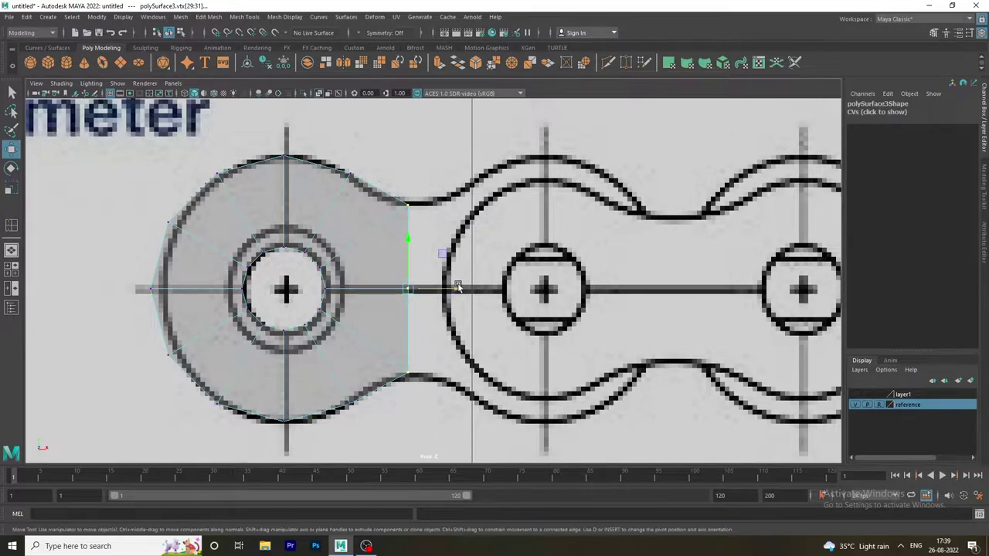
{"action": "left_click_drag", "start_coordinate": [456, 289], "coordinate": [444, 292]}
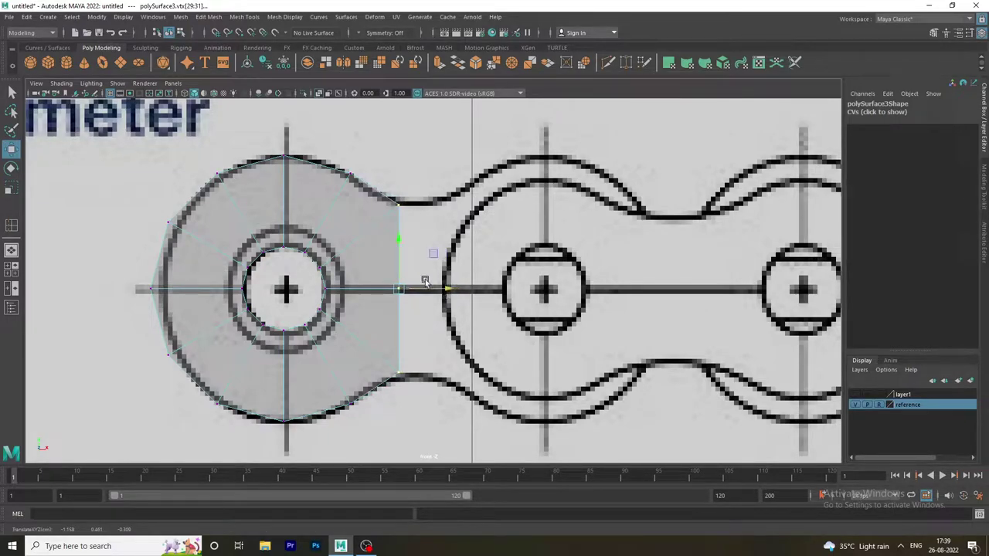
{"action": "right_click_drag", "start_coordinate": [373, 222], "coordinate": [413, 208]}
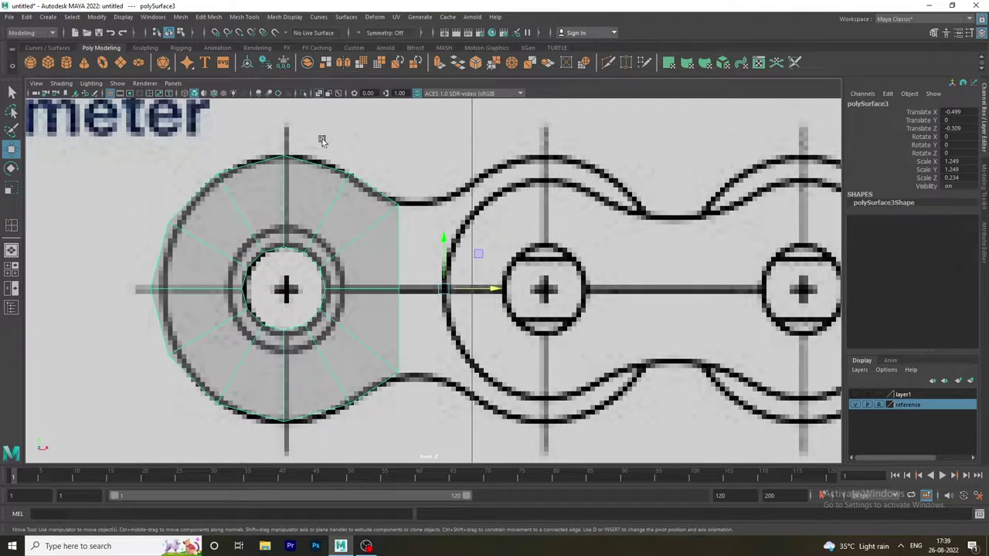
{"action": "key", "text": "ctrl+alt+c"}
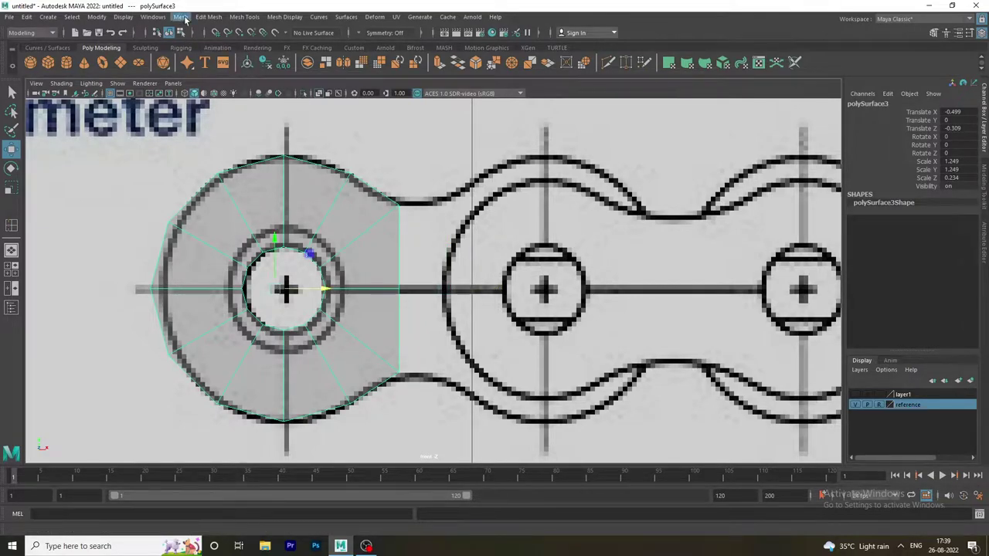
Step: Mirror the half plate across X with Mesh > Mirror
{"action": "left_click", "coordinate": [184, 18]}
{"action": "left_click", "coordinate": [197, 174]}
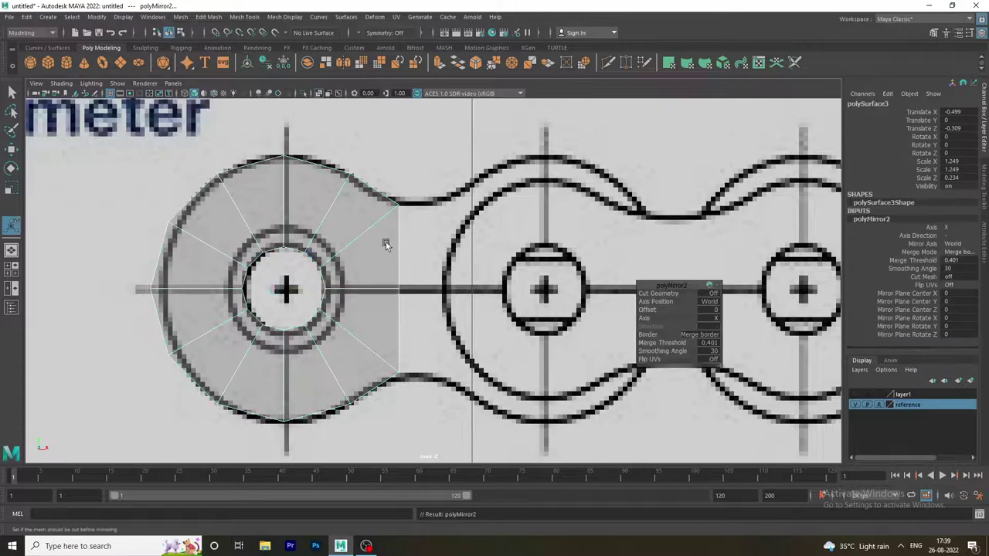
{"action": "scroll", "coordinate": [440, 278], "scroll_direction": "down", "scroll_amount": 5}
{"action": "scroll", "coordinate": [444, 275], "scroll_direction": "up", "scroll_amount": 1}
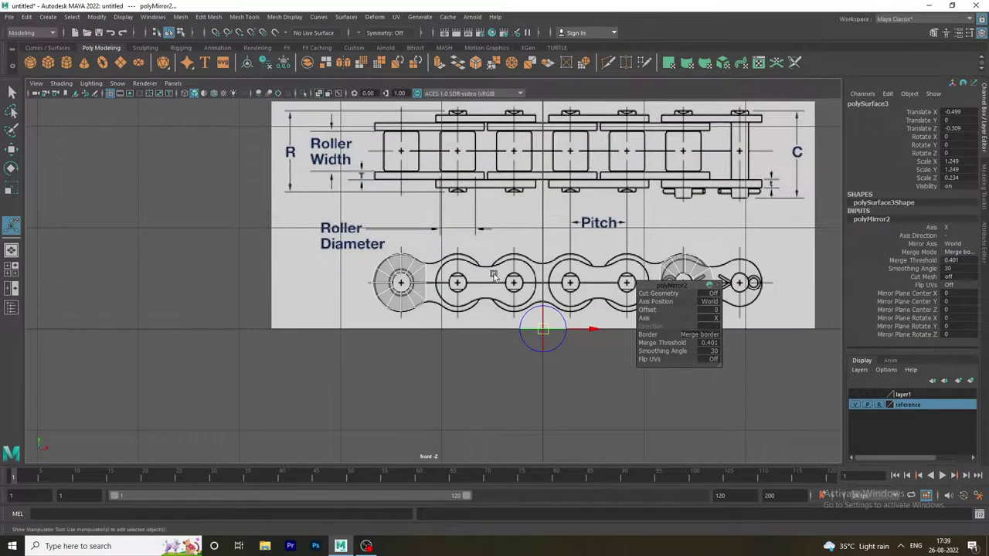
{"action": "scroll", "coordinate": [448, 294], "scroll_direction": "up", "scroll_amount": 1}
{"action": "scroll", "coordinate": [454, 320], "scroll_direction": "up", "scroll_amount": 1}
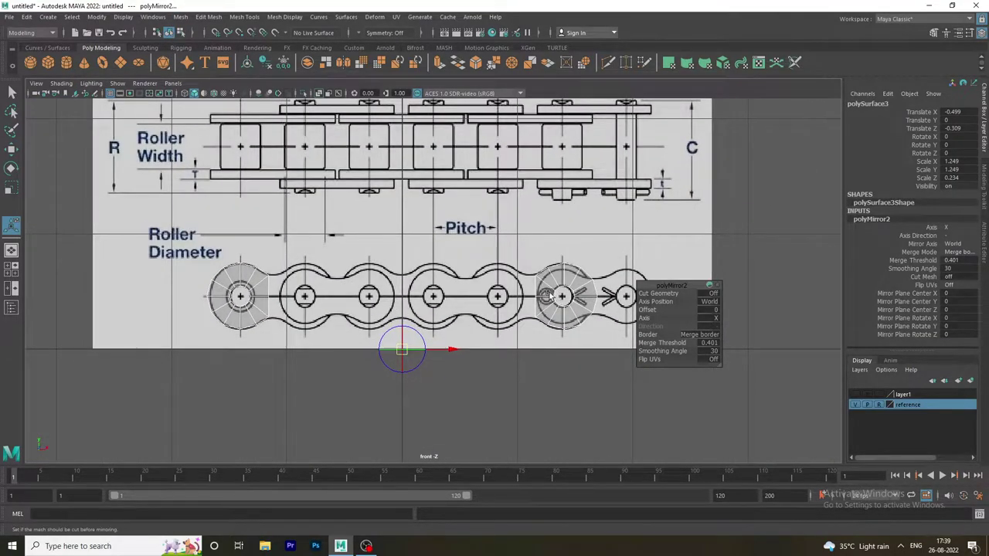
{"action": "right_click", "coordinate": [598, 293]}
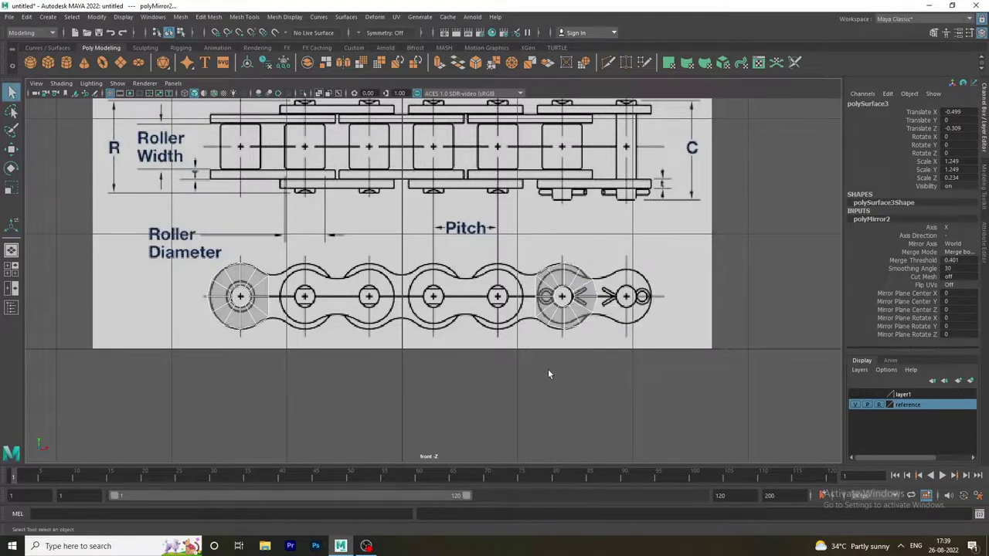
Step: Separate the mirrored plate into polySurface4 and polySurface5, then select the right-hand copy for moving
{"action": "left_click", "coordinate": [547, 368]}
{"action": "left_click", "coordinate": [568, 321]}
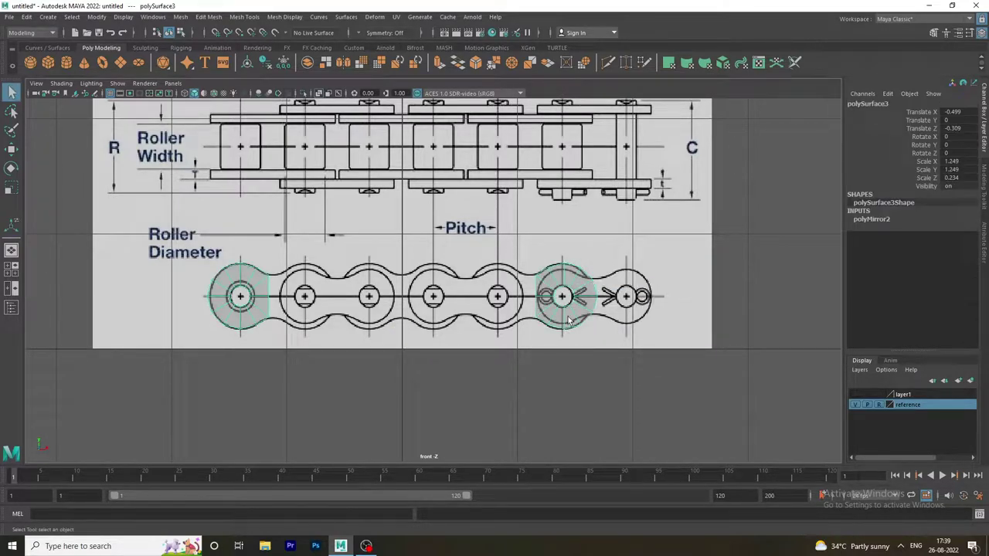
{"action": "left_click", "coordinate": [189, 17]}
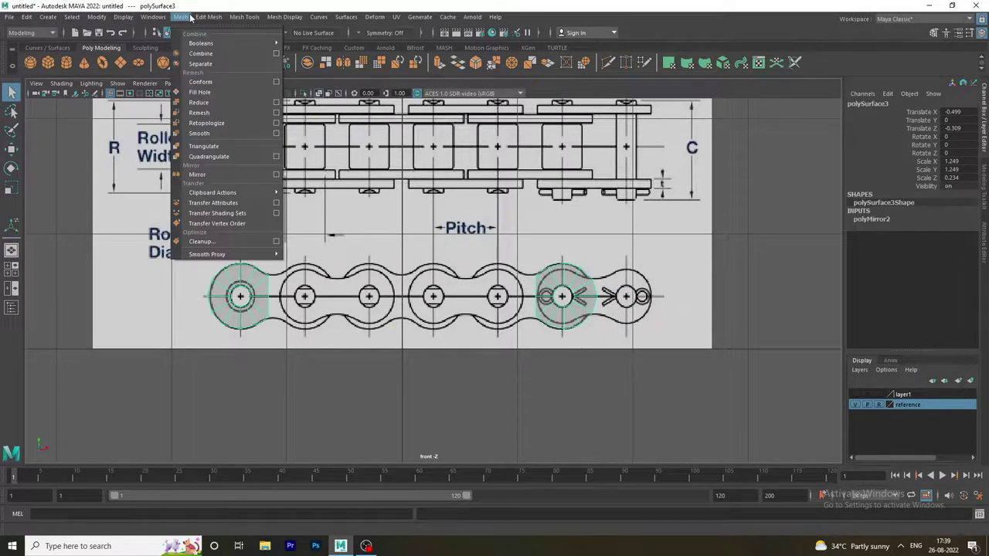
{"action": "left_click", "coordinate": [507, 383]}
{"action": "left_click", "coordinate": [537, 308]}
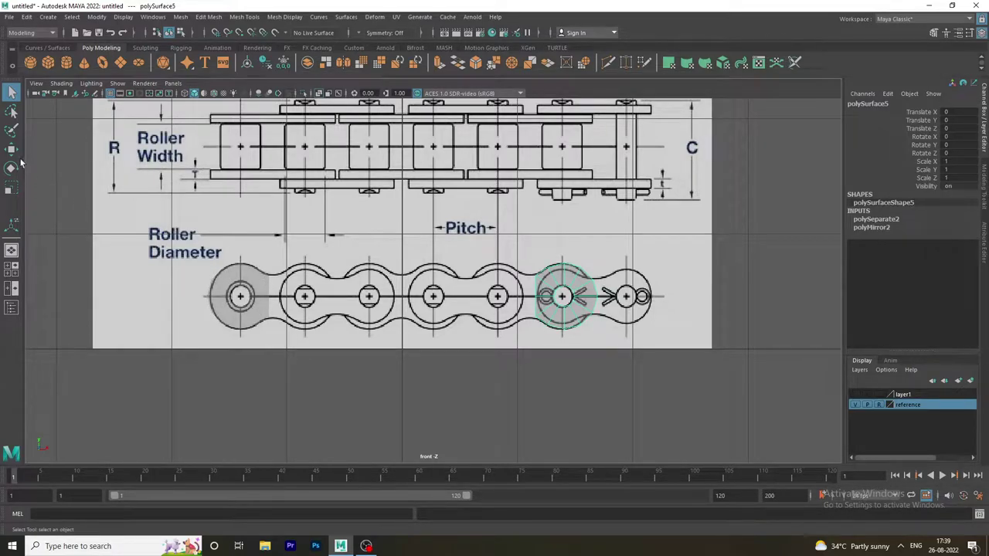
{"action": "left_click", "coordinate": [12, 149]}
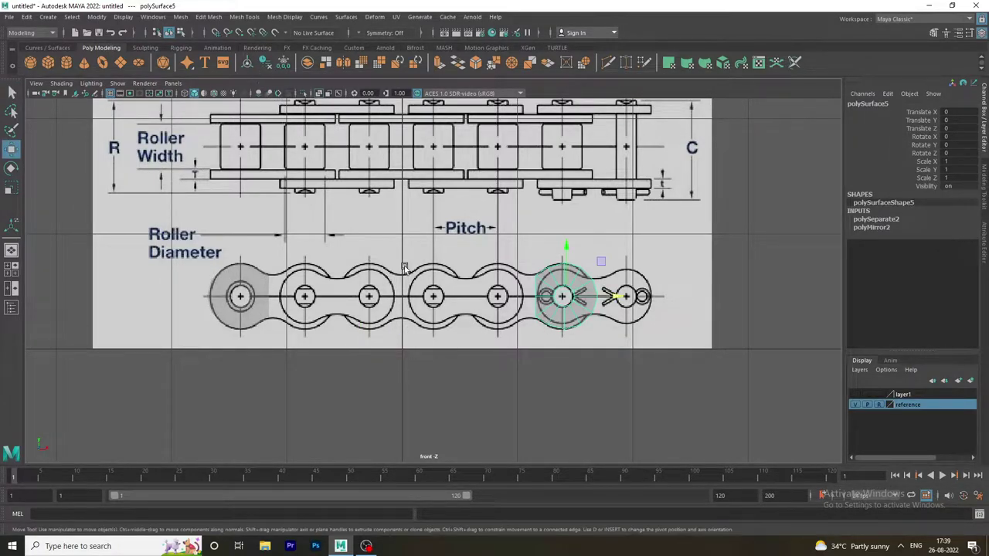
Step: Move the separated half left onto the second roller, around Translate X -1.805
{"action": "left_click_drag", "start_coordinate": [614, 296], "coordinate": [357, 282]}
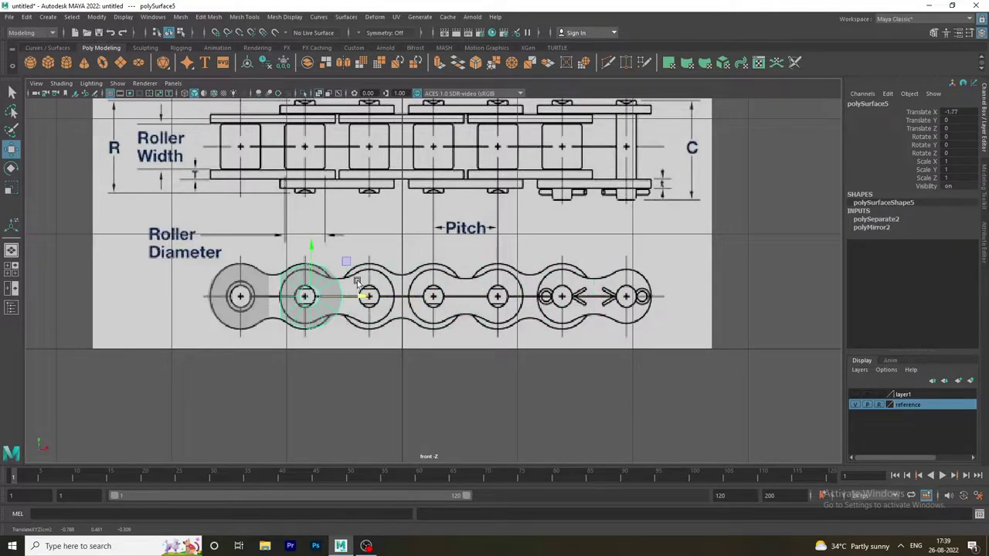
{"action": "scroll", "coordinate": [357, 282], "scroll_direction": "up", "scroll_amount": 2}
{"action": "scroll", "coordinate": [357, 282], "scroll_direction": "up", "scroll_amount": 3}
{"action": "middle_click_drag", "start_coordinate": [236, 316], "coordinate": [478, 310], "text": "alt"}
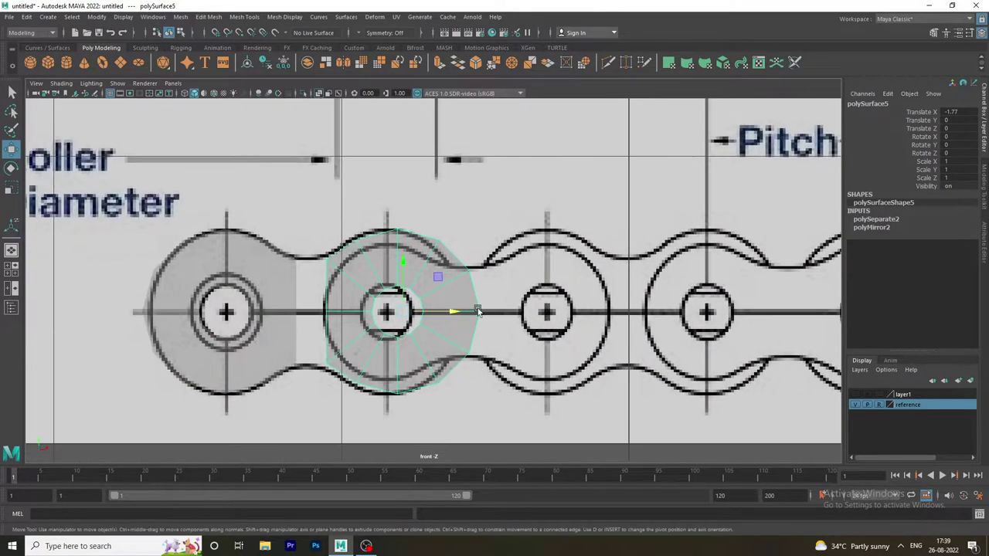
{"action": "scroll", "coordinate": [479, 310], "scroll_direction": "up", "scroll_amount": 1}
{"action": "left_click_drag", "start_coordinate": [466, 315], "coordinate": [438, 316]}
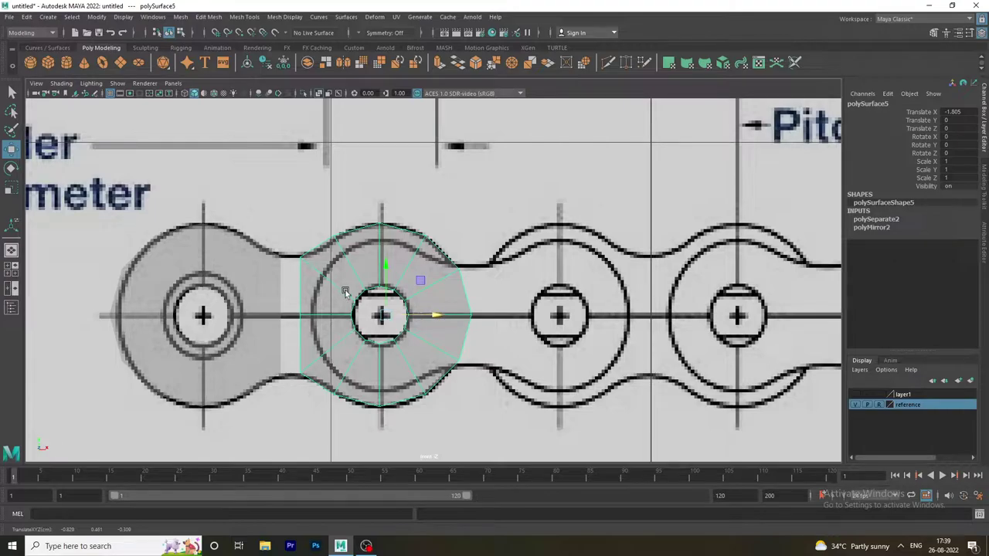
{"action": "scroll", "coordinate": [445, 330], "scroll_direction": "down", "scroll_amount": 5}
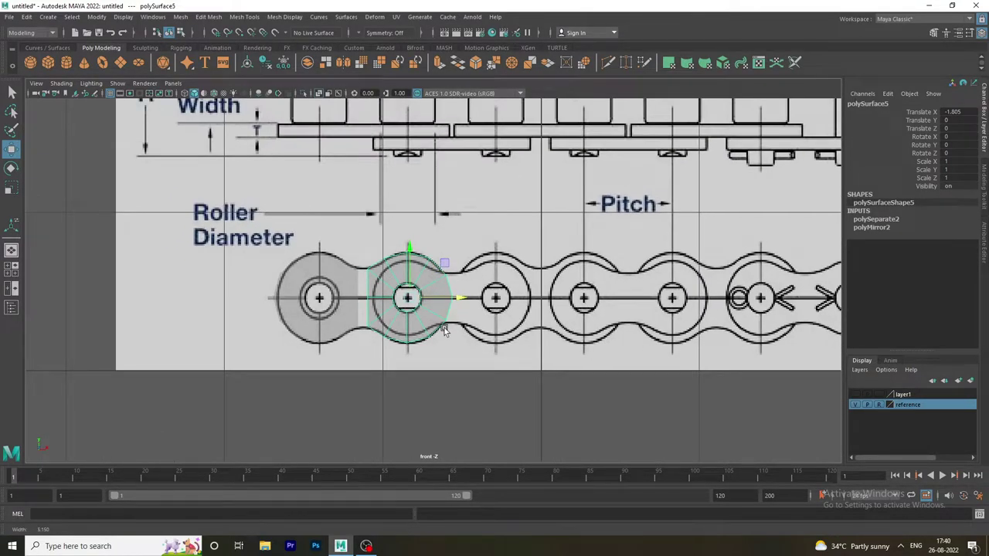
{"action": "scroll", "coordinate": [444, 331], "scroll_direction": "up", "scroll_amount": 3}
{"action": "scroll", "coordinate": [453, 335], "scroll_direction": "up", "scroll_amount": 3}
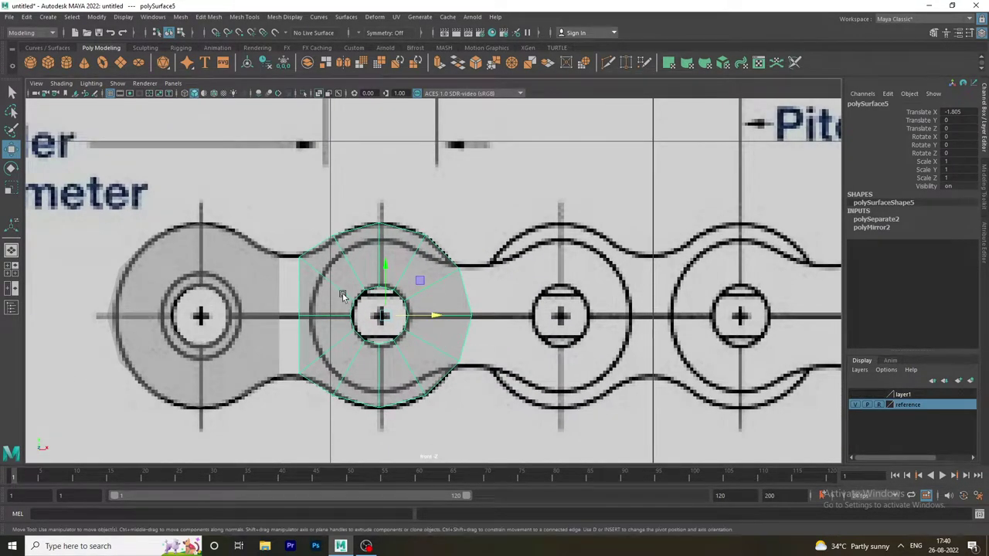
Step: Slide its cut-edge vertices right to the outline, undo the stray scale, and reselect it in object mode
{"action": "right_click_drag", "start_coordinate": [309, 266], "coordinate": [255, 263]}
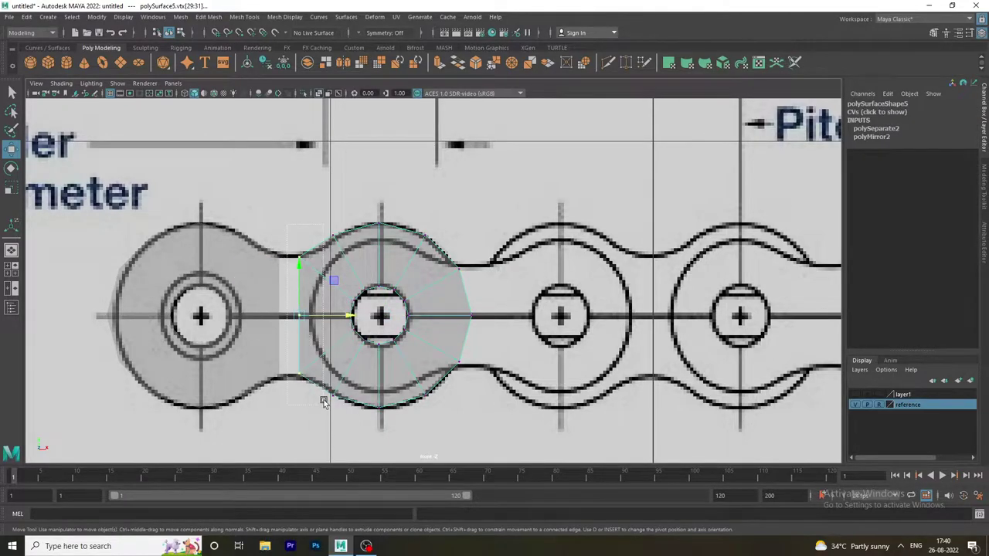
{"action": "left_click_drag", "start_coordinate": [340, 314], "coordinate": [351, 323]}
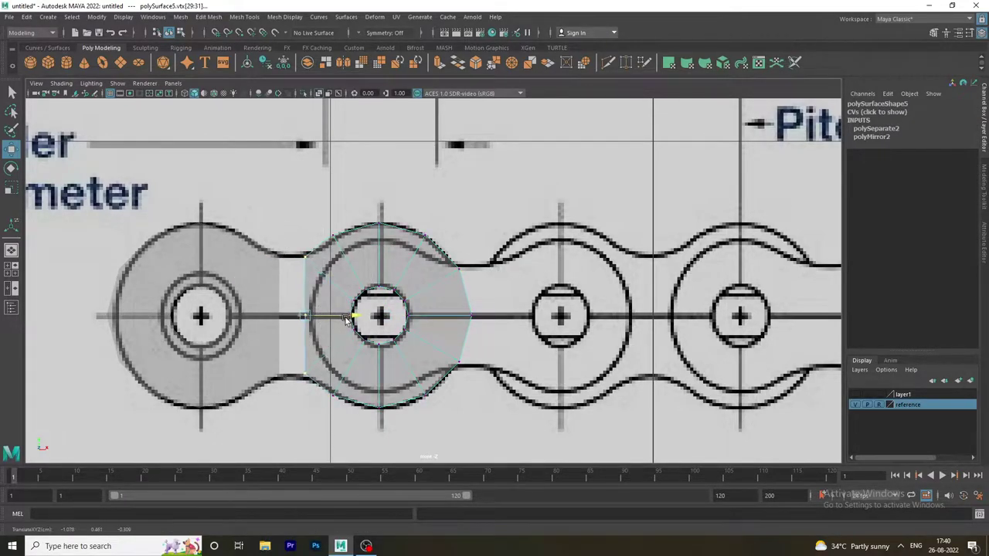
{"action": "key", "text": "e"}
{"action": "key", "text": "r"}
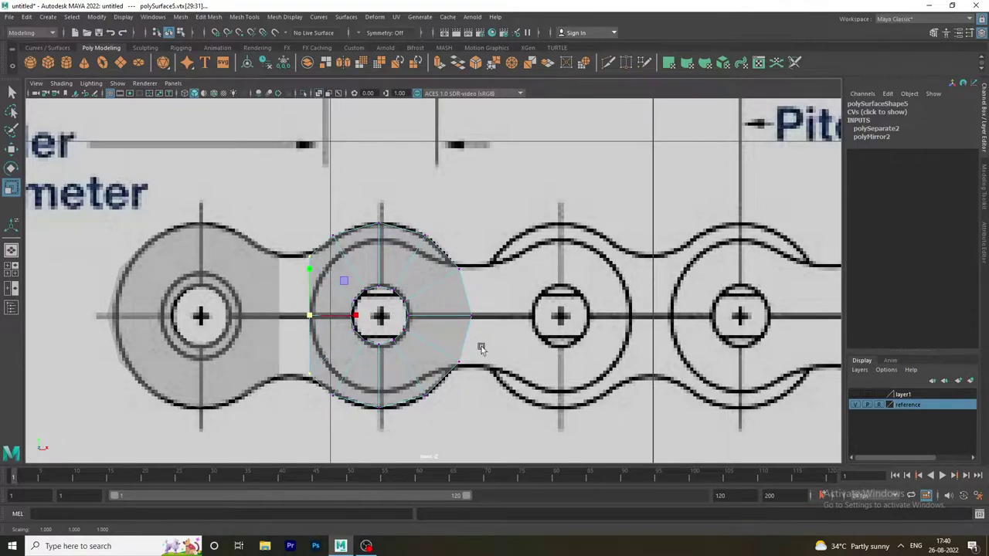
{"action": "key", "text": "ctrl+z"}
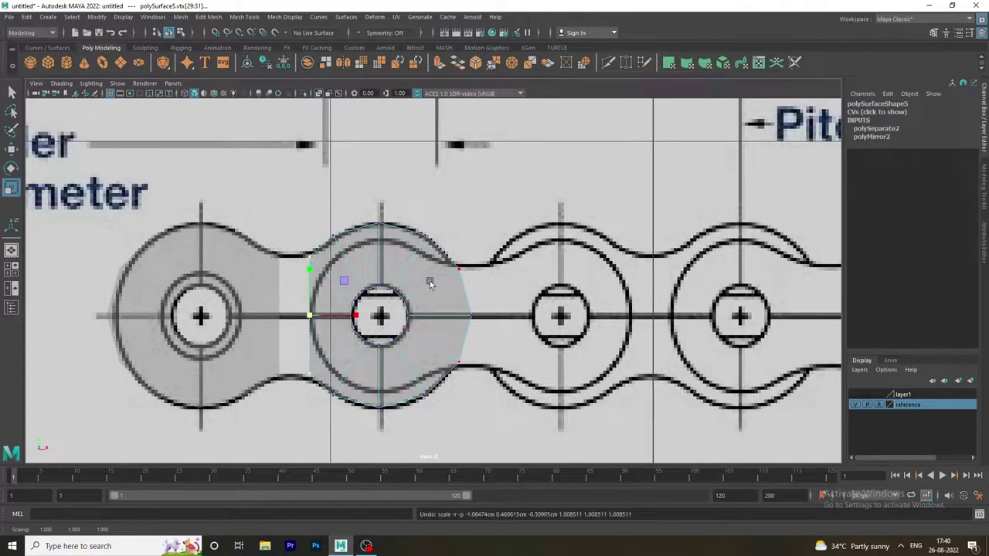
{"action": "right_click_drag", "start_coordinate": [426, 264], "coordinate": [468, 248]}
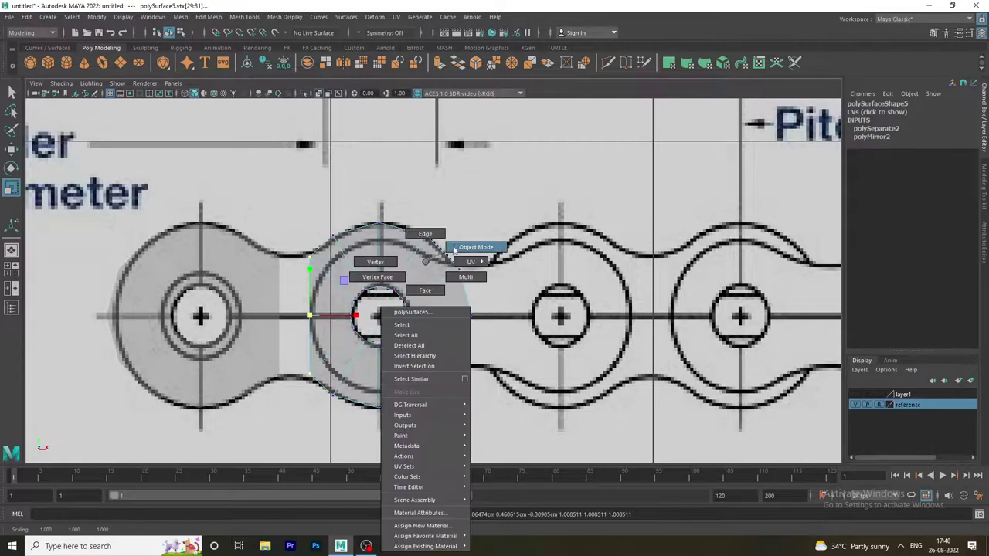
{"action": "left_click", "coordinate": [503, 199]}
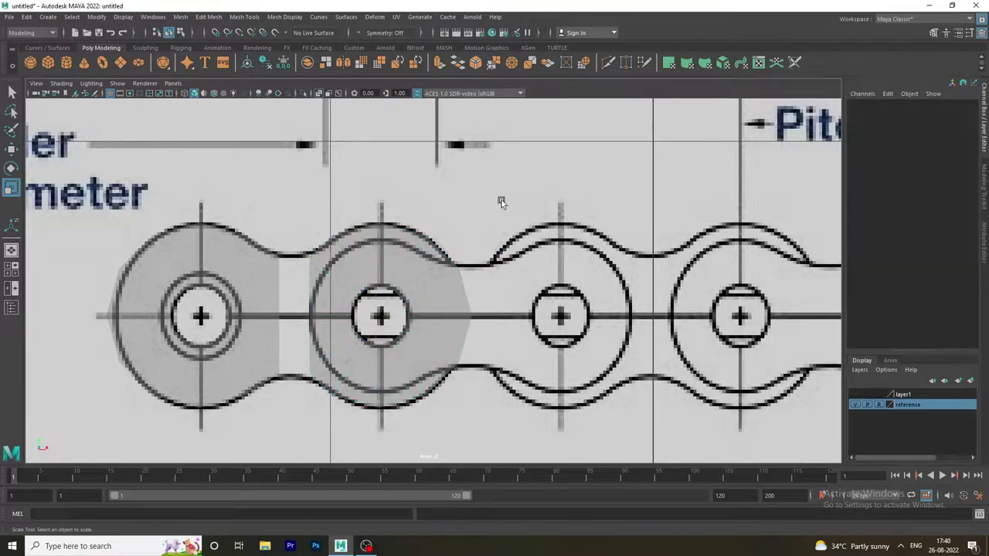
{"action": "left_click", "coordinate": [423, 301]}
Step: Select both wheel halves and combine them into one mesh (polyUnite2)
{"action": "key", "text": "space"}
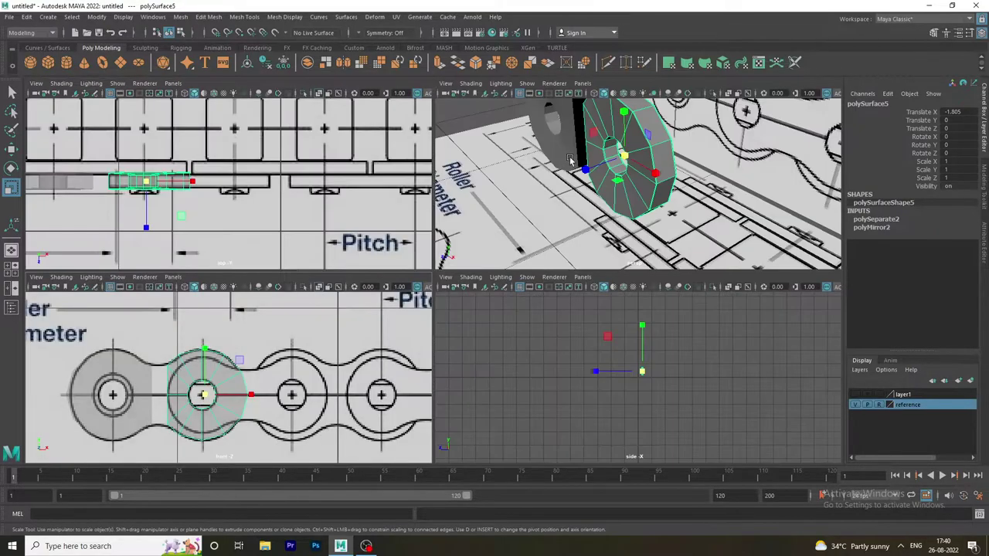
{"action": "key", "text": "space"}
{"action": "left_click_drag", "start_coordinate": [503, 263], "coordinate": [339, 174], "text": "alt"}
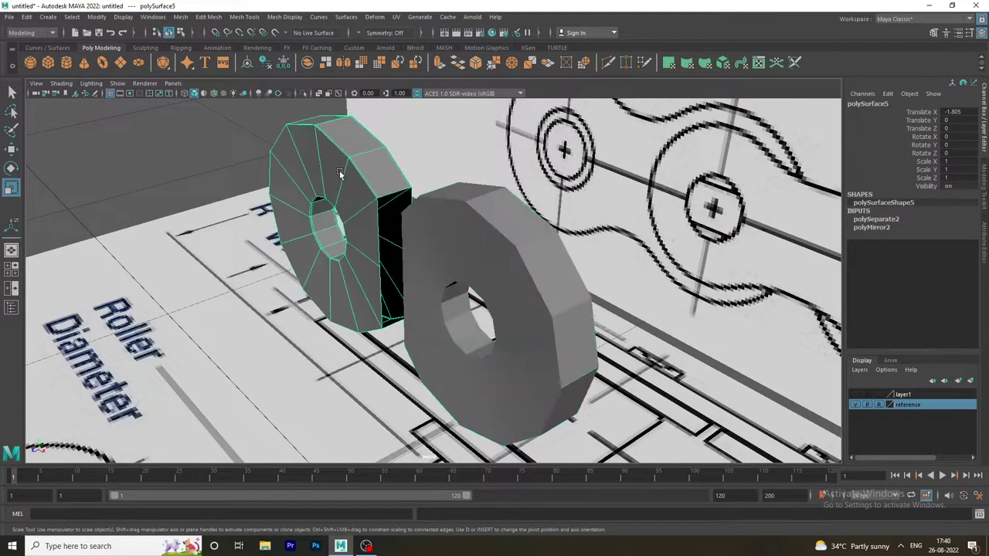
{"action": "left_click", "coordinate": [439, 218], "text": "shift"}
{"action": "mouse_move", "coordinate": [441, 220]}
{"action": "right_mouse_down", "text": "shift"}
{"action": "mouse_move", "coordinate": [431, 442]}
{"action": "mouse_move", "coordinate": [518, 447]}
{"action": "right_mouse_up", "text": "shift"}
{"action": "left_click", "coordinate": [303, 344]}
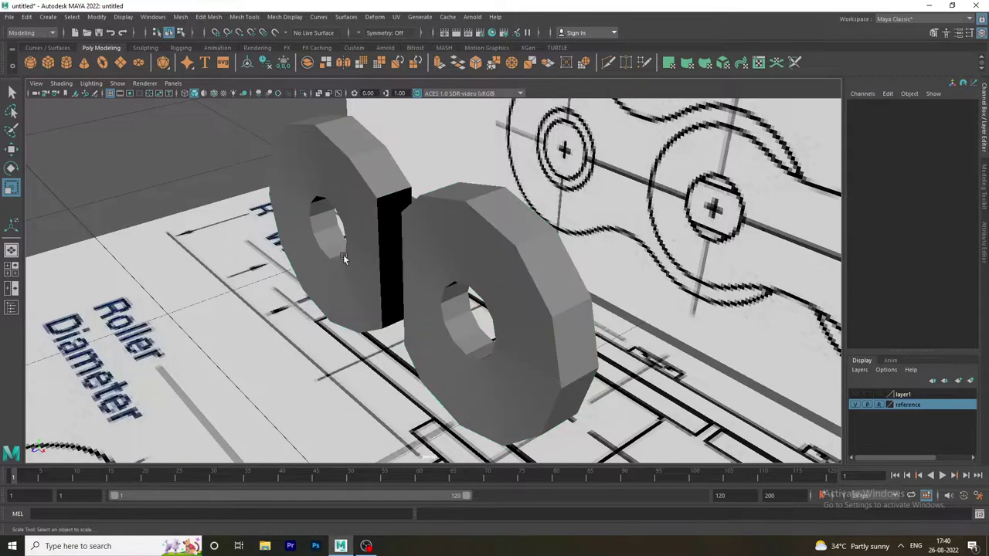
Step: Pick the facing inner edges of both halves and bridge the gap with Edit Mesh > Bridge
{"action": "mouse_move", "coordinate": [343, 254]}
{"action": "right_mouse_down", "text": "alt"}
{"action": "mouse_move", "coordinate": [530, 406]}
{"action": "mouse_move", "coordinate": [402, 254]}
{"action": "right_mouse_up", "text": "alt"}
{"action": "left_click", "coordinate": [371, 155]}
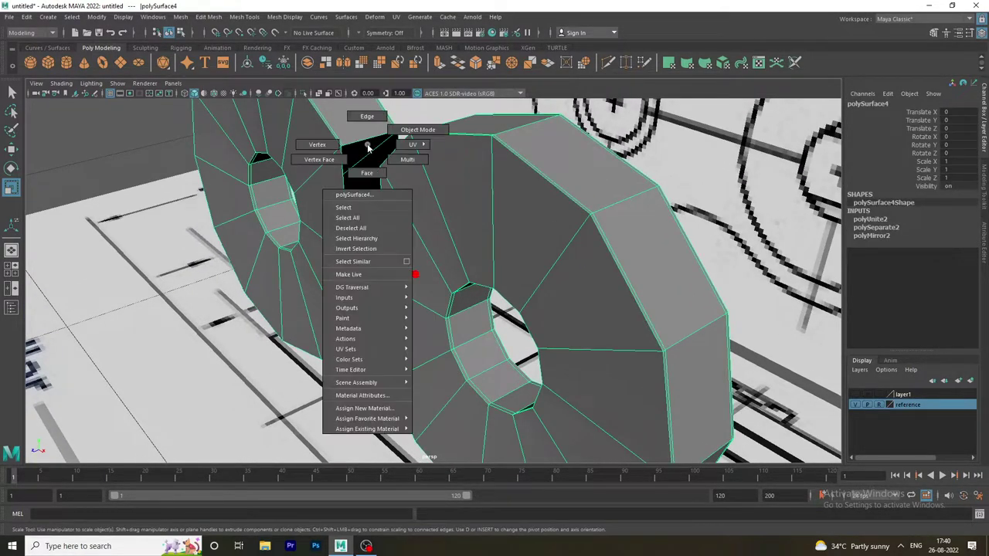
{"action": "right_click_drag", "start_coordinate": [371, 155], "coordinate": [361, 125]}
{"action": "left_click", "coordinate": [358, 142]}
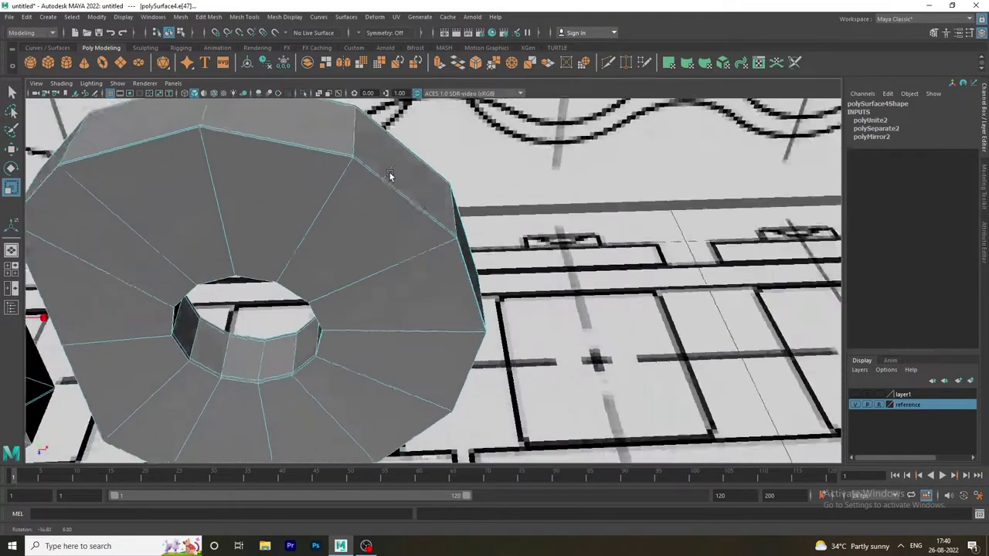
{"action": "left_click_drag", "start_coordinate": [358, 141], "coordinate": [239, 244], "text": "alt"}
{"action": "right_click_drag", "start_coordinate": [239, 244], "coordinate": [633, 159], "text": "alt"}
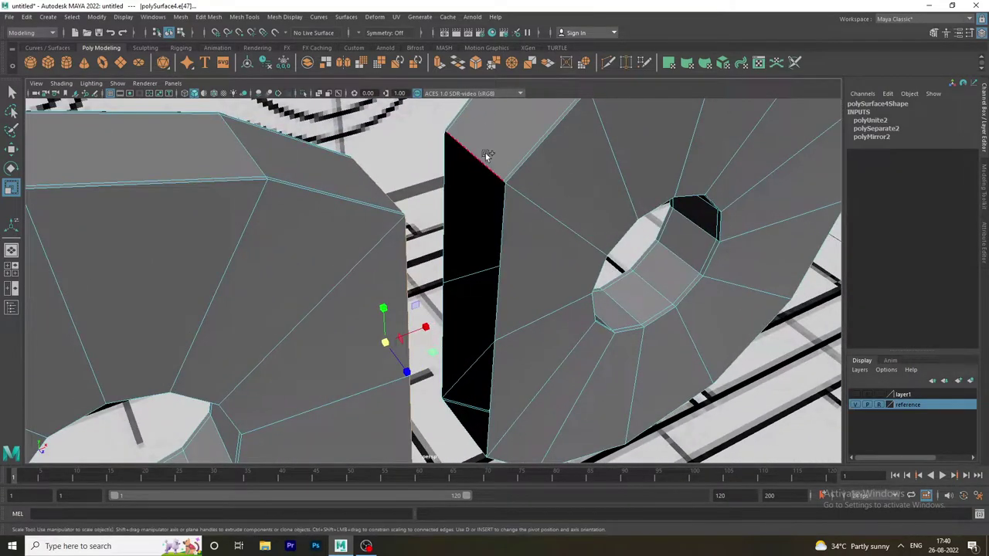
{"action": "left_click", "coordinate": [480, 158], "text": "shift"}
{"action": "left_click", "coordinate": [208, 17]}
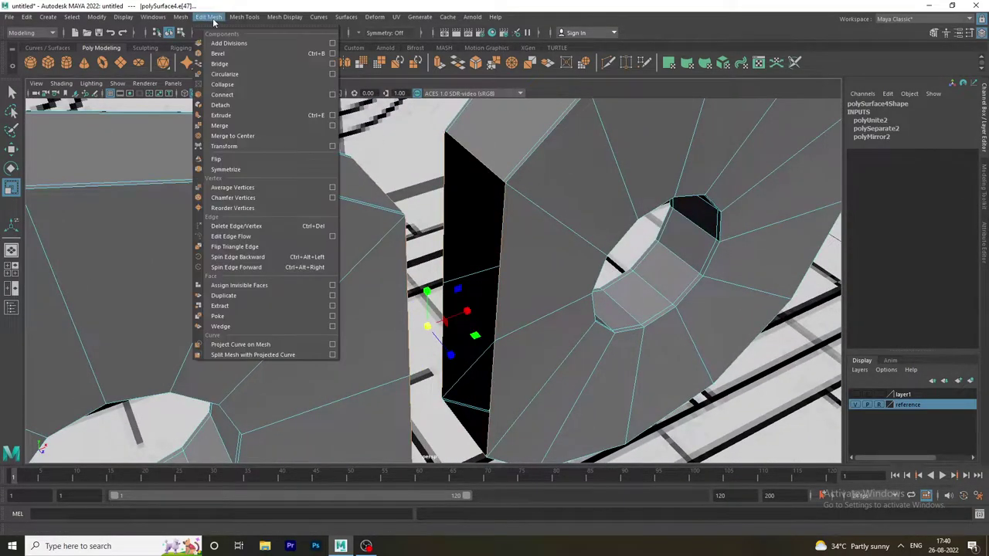
{"action": "left_click", "coordinate": [232, 49]}
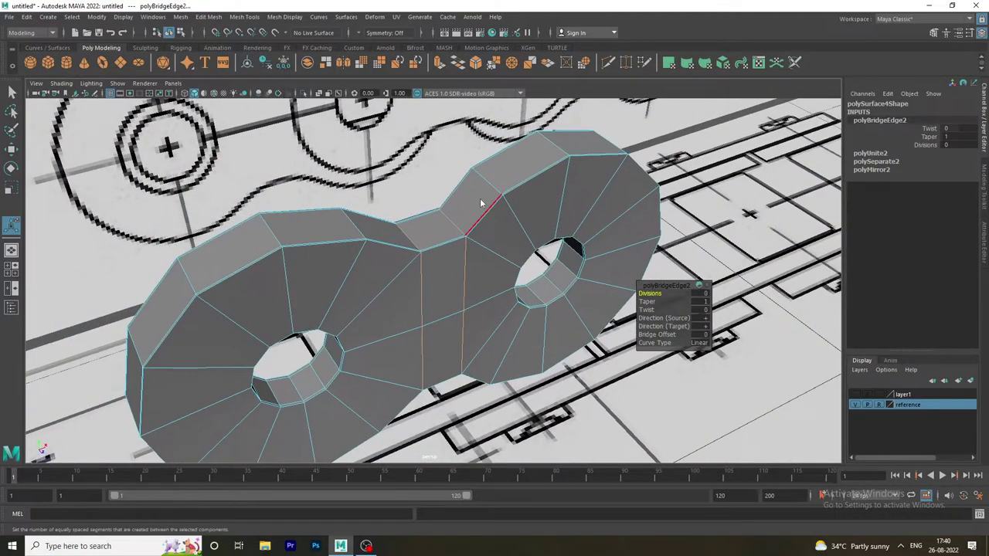
Step: Turn on smooth preview (key 3) for the bridged link plate and inspect it in four-view layout
{"action": "key", "text": "F8"}
{"action": "left_click_drag", "start_coordinate": [707, 314], "coordinate": [587, 301], "text": "alt"}
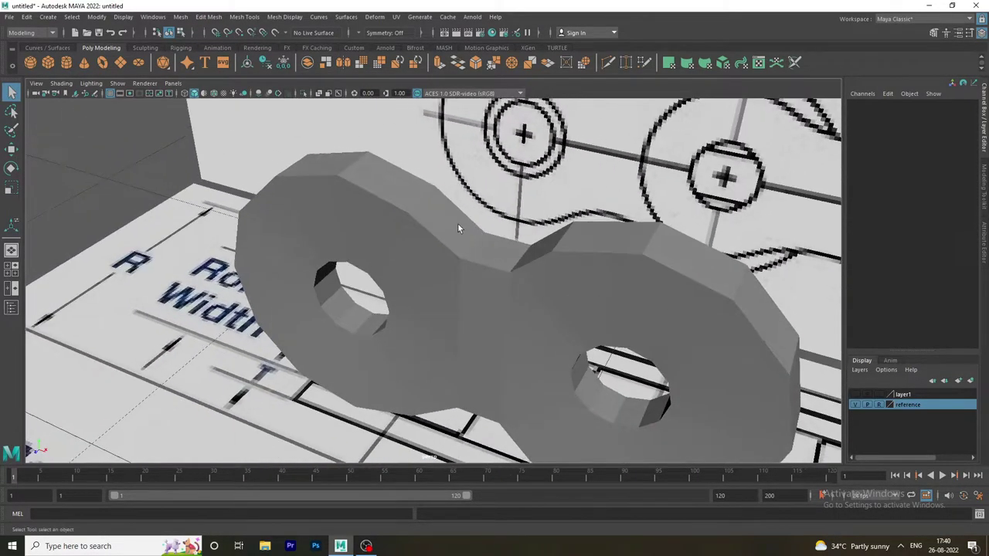
{"action": "left_click", "coordinate": [452, 220]}
{"action": "key", "text": "3"}
{"action": "left_click", "coordinate": [104, 216]}
{"action": "mouse_move", "coordinate": [104, 215]}
{"action": "left_mouse_down", "text": "alt"}
{"action": "mouse_move", "coordinate": [306, 264]}
{"action": "mouse_move", "coordinate": [251, 252]}
{"action": "mouse_move", "coordinate": [567, 353]}
{"action": "mouse_move", "coordinate": [411, 347]}
{"action": "left_mouse_up", "text": "alt"}
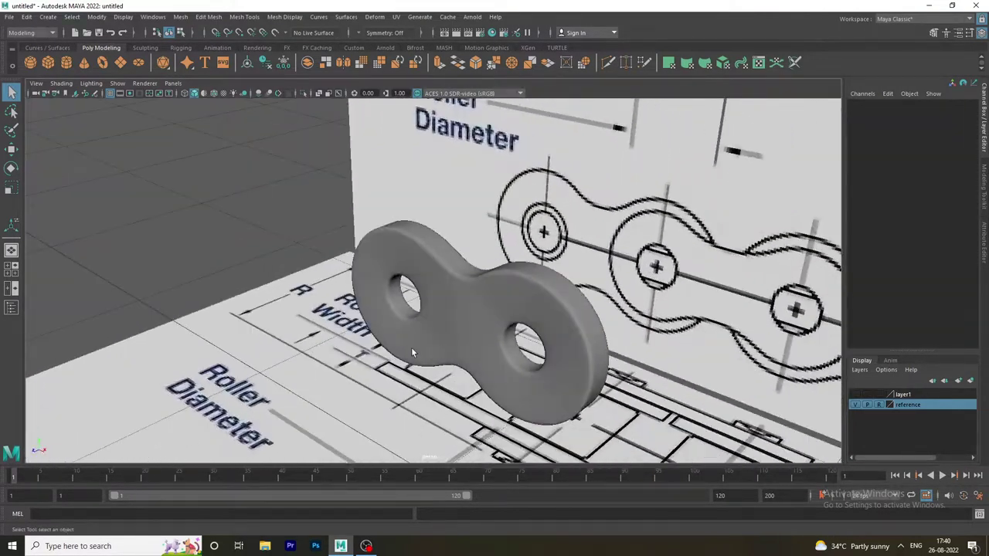
{"action": "key", "text": "space"}
{"action": "key", "text": "space"}
{"action": "mouse_move", "coordinate": [481, 285]}
{"action": "left_mouse_down", "text": "alt"}
{"action": "mouse_move", "coordinate": [585, 331]}
{"action": "mouse_move", "coordinate": [468, 320]}
{"action": "mouse_move", "coordinate": [632, 313]}
{"action": "mouse_move", "coordinate": [482, 294]}
{"action": "mouse_move", "coordinate": [609, 318]}
{"action": "mouse_move", "coordinate": [522, 321]}
{"action": "mouse_move", "coordinate": [589, 357]}
{"action": "mouse_move", "coordinate": [632, 341]}
{"action": "left_mouse_up", "text": "alt"}
{"action": "scroll", "coordinate": [631, 313], "scroll_direction": "down", "scroll_amount": 3}
Step: Shift polySurface4 along Z to -0.087 and scale its Z thinner to 0.881
{"action": "key", "text": "space"}
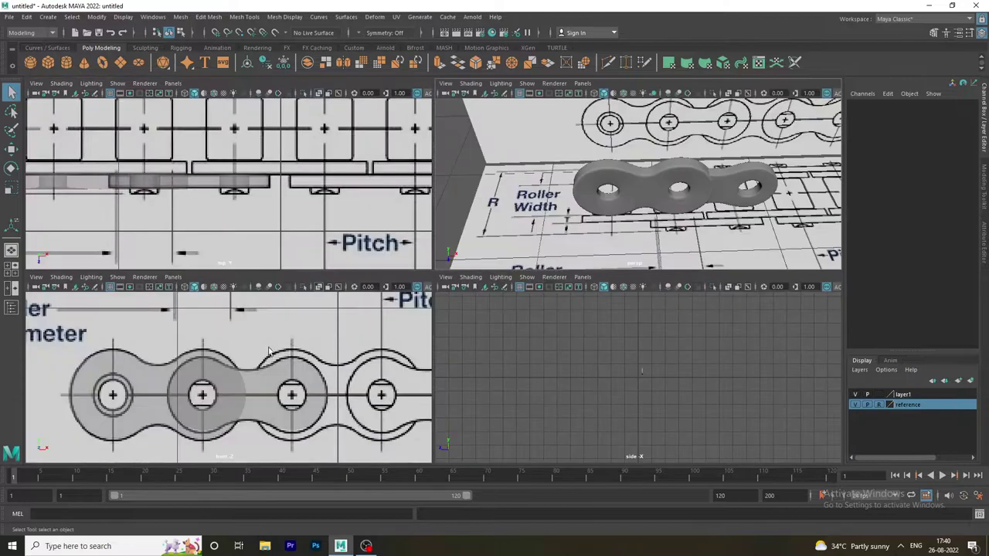
{"action": "key", "text": "space"}
{"action": "left_click", "coordinate": [241, 325]}
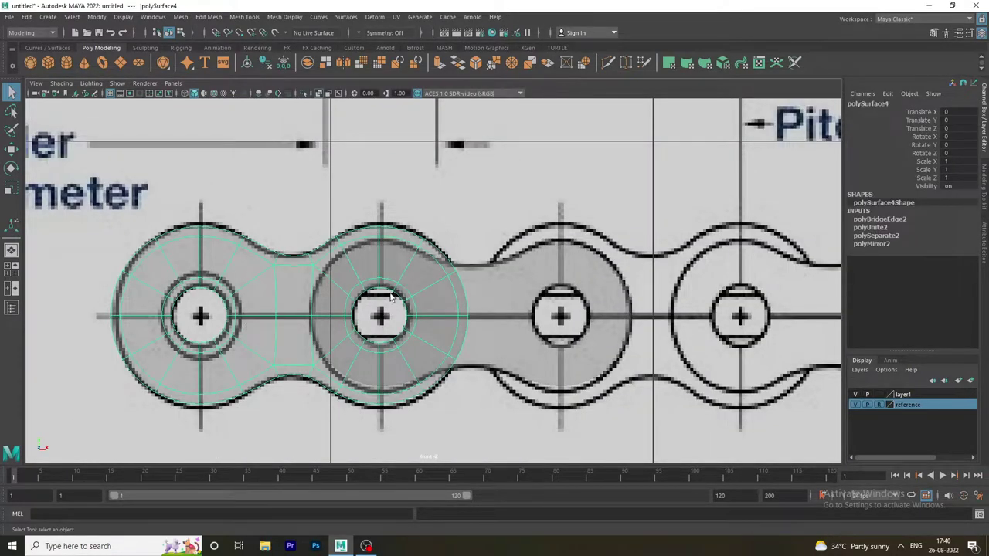
{"action": "key", "text": "space"}
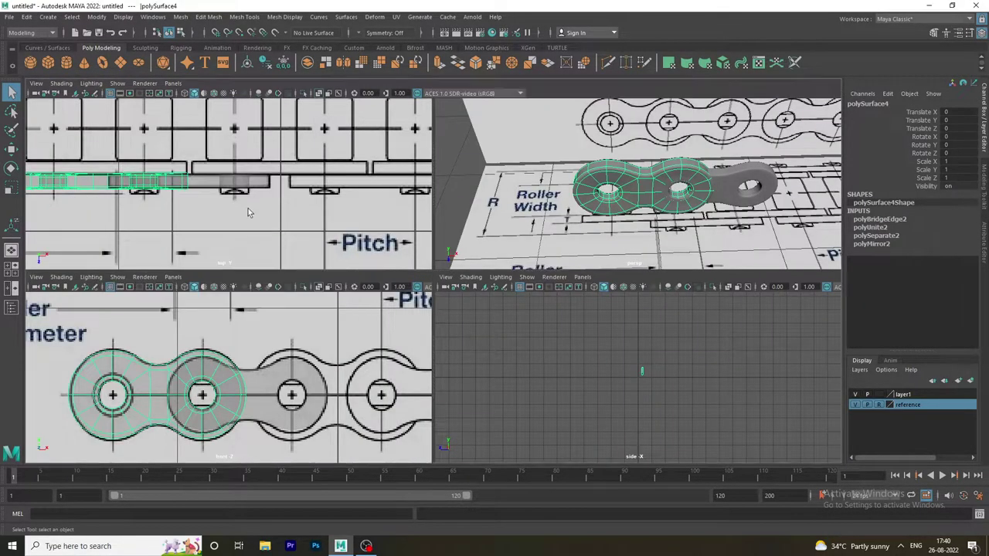
{"action": "key", "text": "space"}
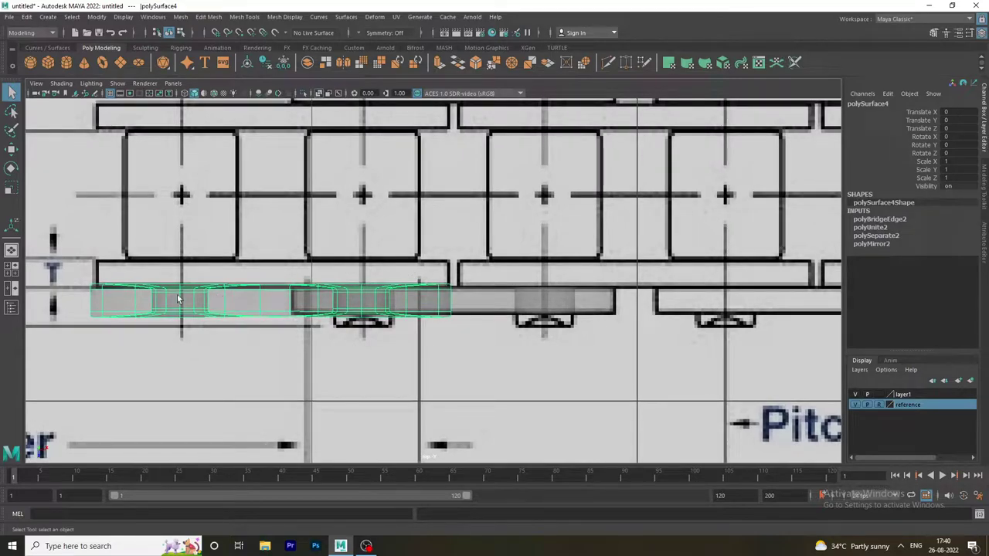
{"action": "key", "text": "w"}
{"action": "mouse_move", "coordinate": [265, 341]}
{"action": "middle_mouse_down"}
{"action": "mouse_move", "coordinate": [270, 267]}
{"action": "mouse_move", "coordinate": [265, 313]}
{"action": "middle_mouse_up"}
{"action": "key", "text": "r"}
{"action": "key", "text": "w"}
{"action": "key", "text": "r"}
{"action": "left_click", "coordinate": [13, 151]}
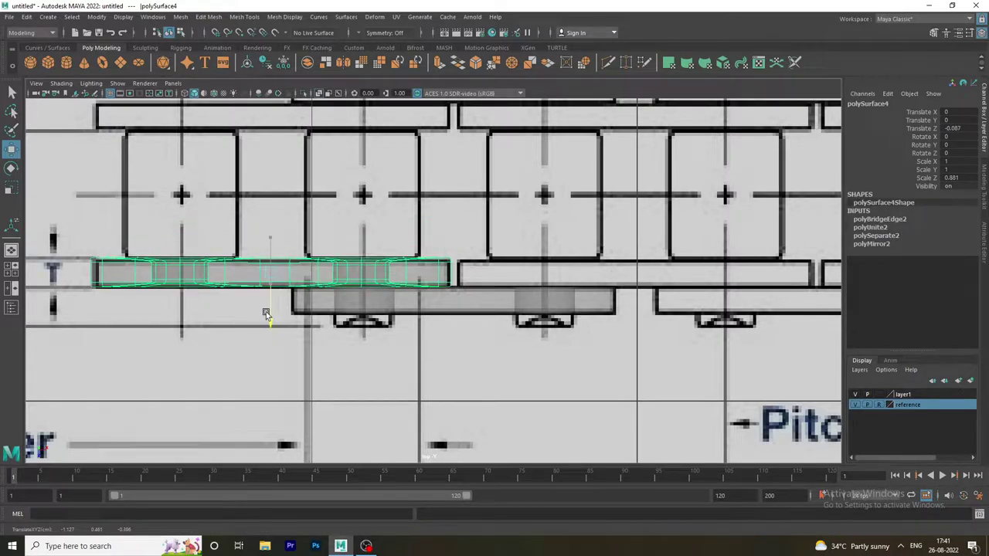
Step: Nudge the plate along X to line up with the plate outline in the top view
{"action": "left_click", "coordinate": [497, 373]}
{"action": "middle_click_drag", "start_coordinate": [403, 344], "coordinate": [377, 413], "text": "alt"}
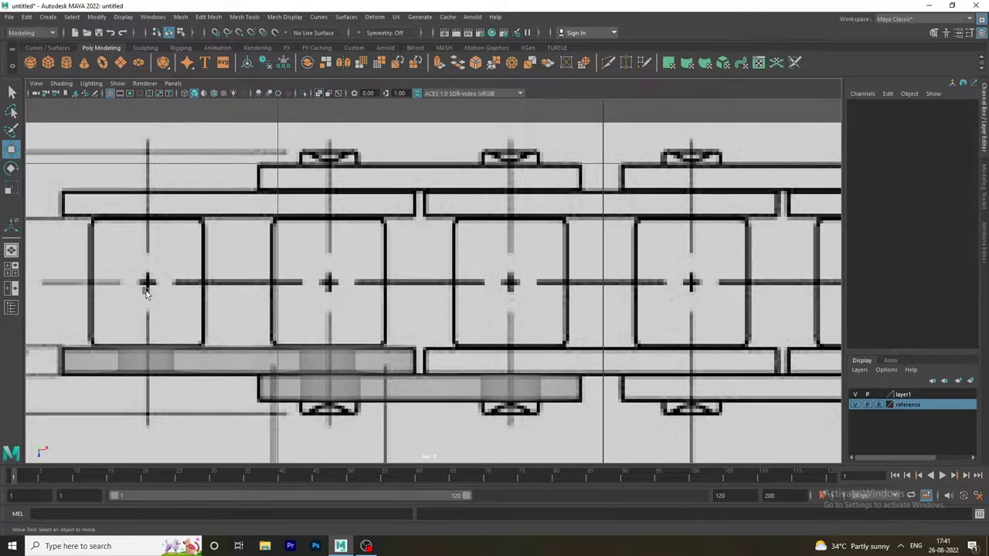
{"action": "left_click", "coordinate": [271, 366]}
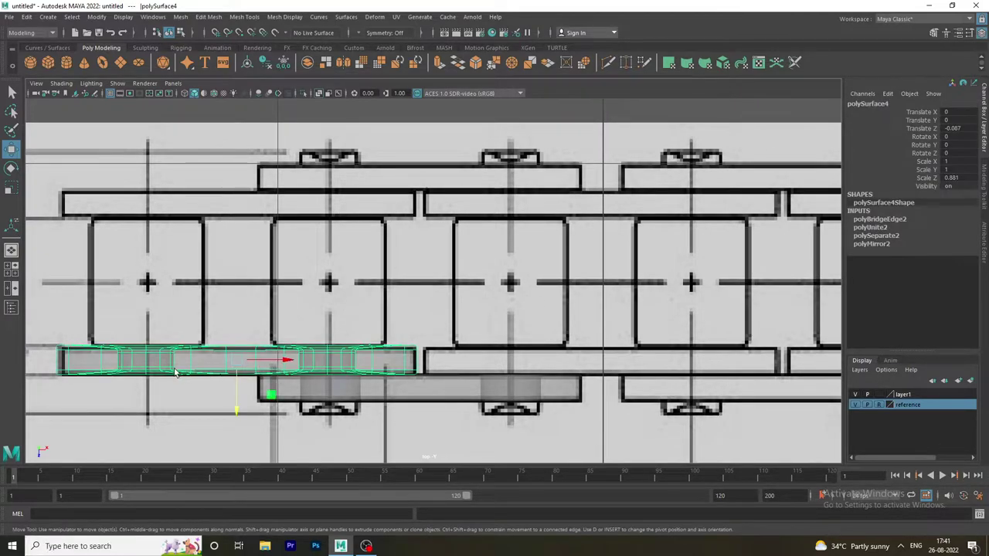
{"action": "left_click_drag", "start_coordinate": [268, 360], "coordinate": [271, 361]}
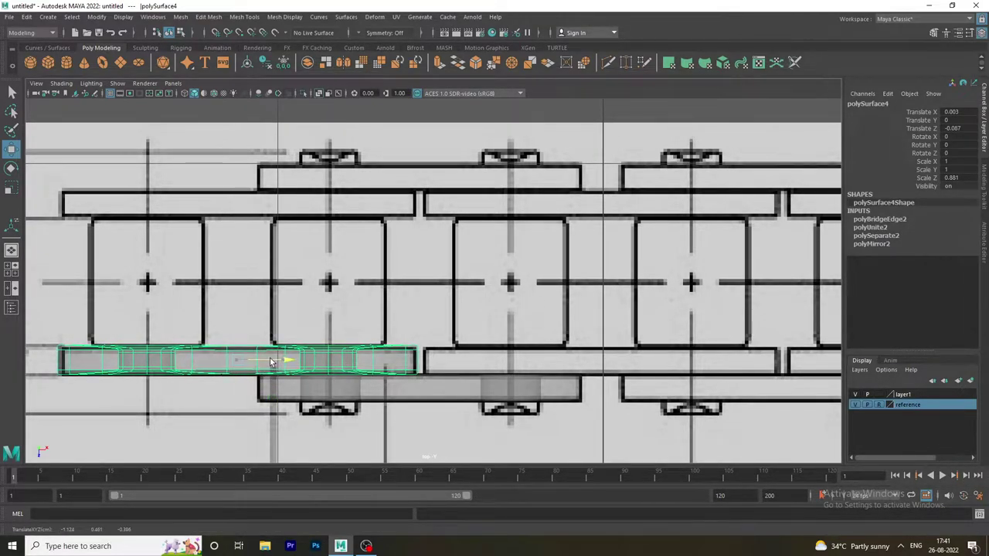
{"action": "left_click", "coordinate": [455, 438]}
{"action": "middle_click_drag", "start_coordinate": [410, 438], "coordinate": [431, 409], "text": "alt"}
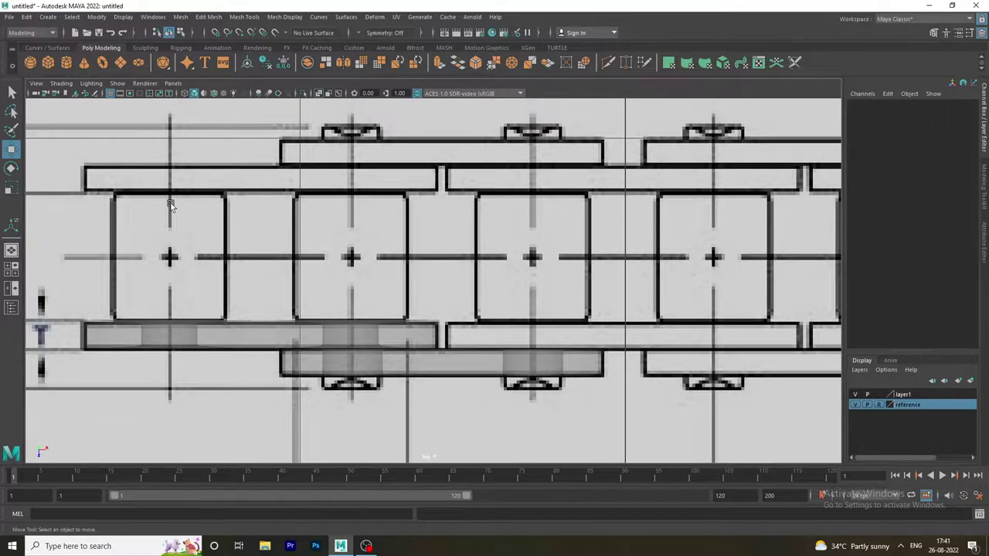
Step: Duplicate the first two selected link plates in place
{"action": "left_click", "coordinate": [301, 336]}
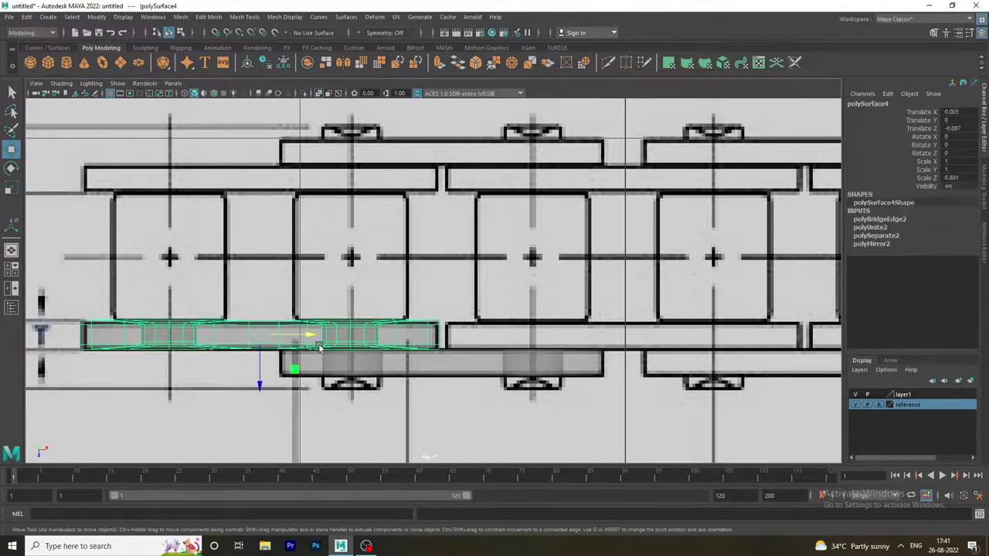
{"action": "left_click", "coordinate": [448, 370], "text": "shift"}
{"action": "key", "text": "ctrl+d"}
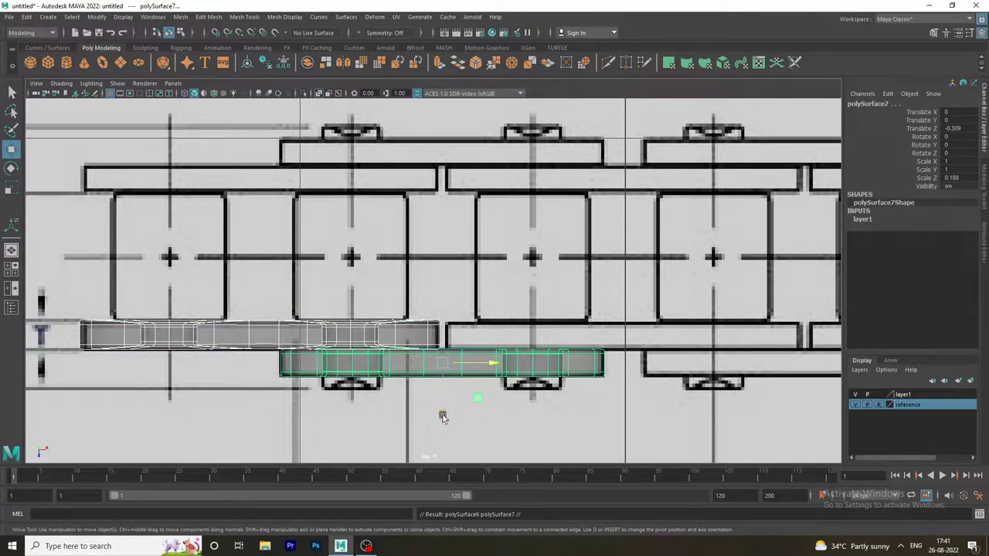
{"action": "middle_click_drag", "start_coordinate": [443, 417], "coordinate": [442, 417]}
{"action": "left_click", "coordinate": [472, 418]}
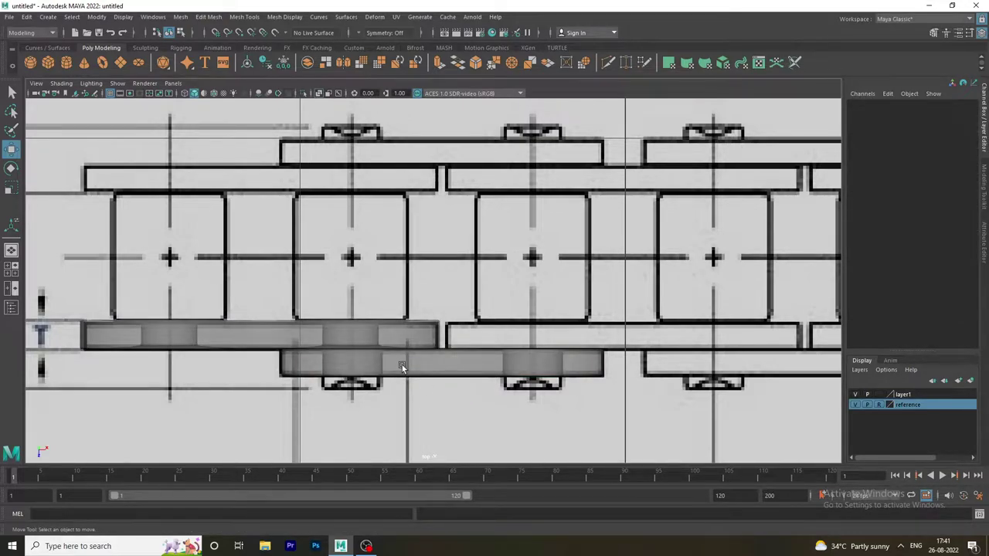
Step: Copy the outer link plate onto the opposite side of the rollers
{"action": "left_click", "coordinate": [403, 368]}
{"action": "left_click", "coordinate": [471, 409]}
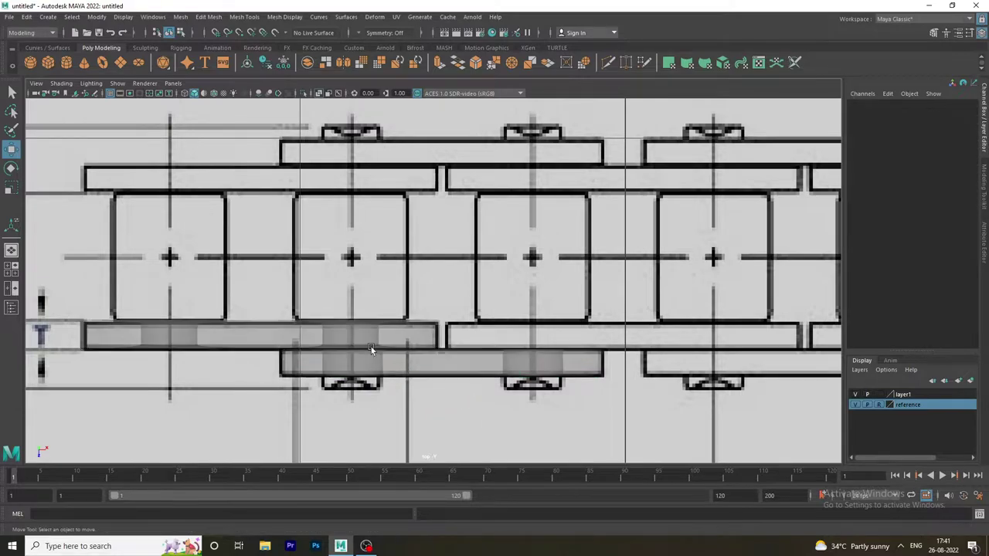
{"action": "left_click", "coordinate": [371, 350]}
{"action": "key", "text": "ctrl+d"}
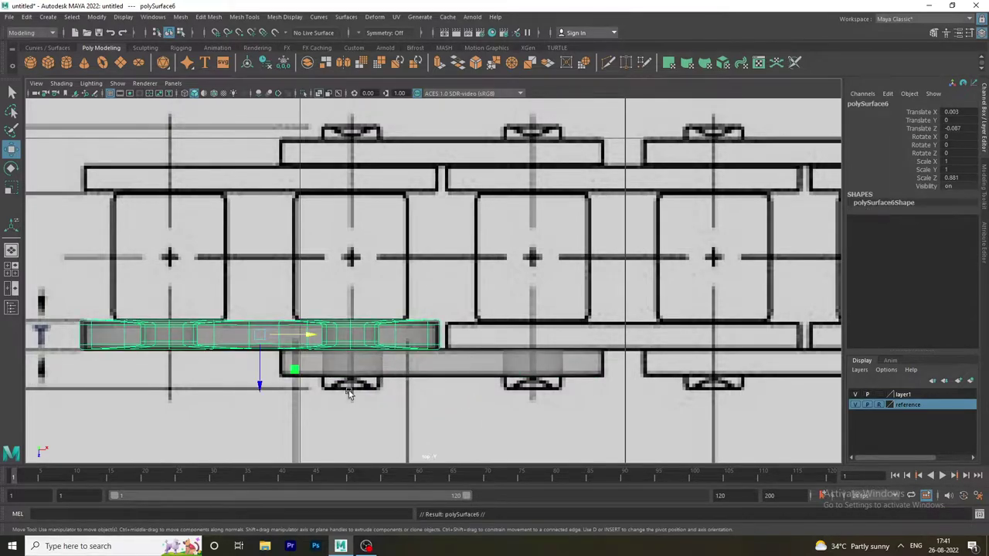
{"action": "left_click_drag", "start_coordinate": [246, 385], "coordinate": [269, 231]}
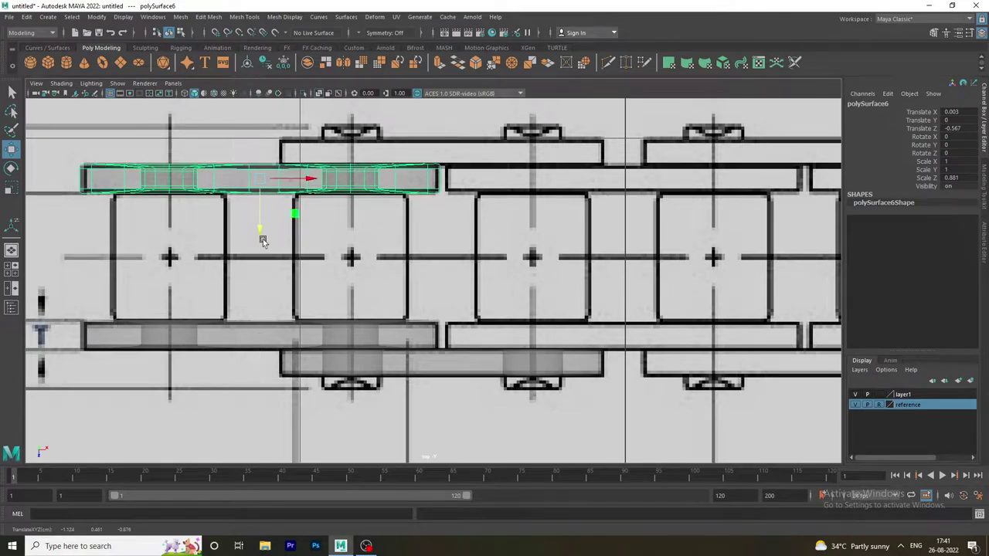
Step: Copy the inner link plate up to the top row of the chain
{"action": "left_click", "coordinate": [369, 363]}
{"action": "key", "text": "ctrl+d"}
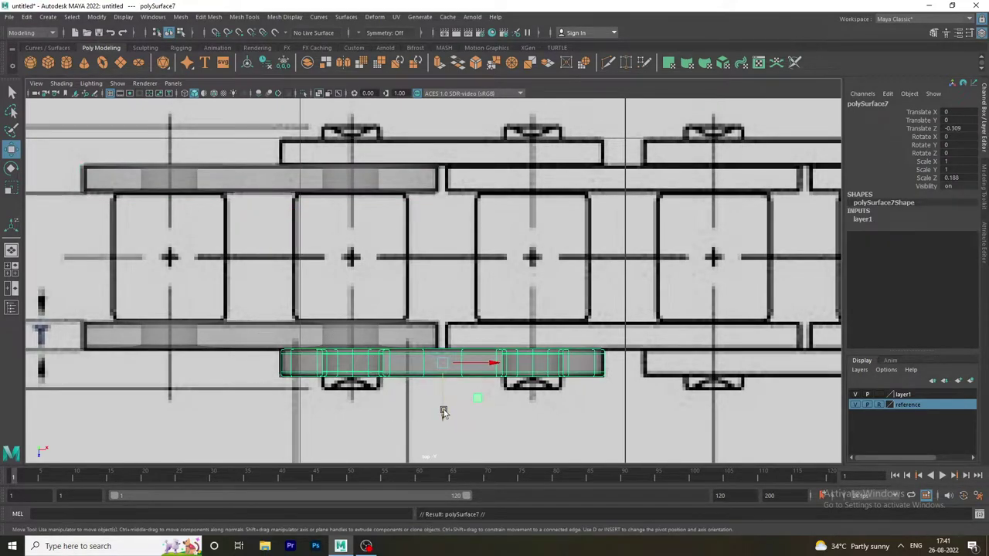
{"action": "left_click_drag", "start_coordinate": [441, 409], "coordinate": [441, 199]}
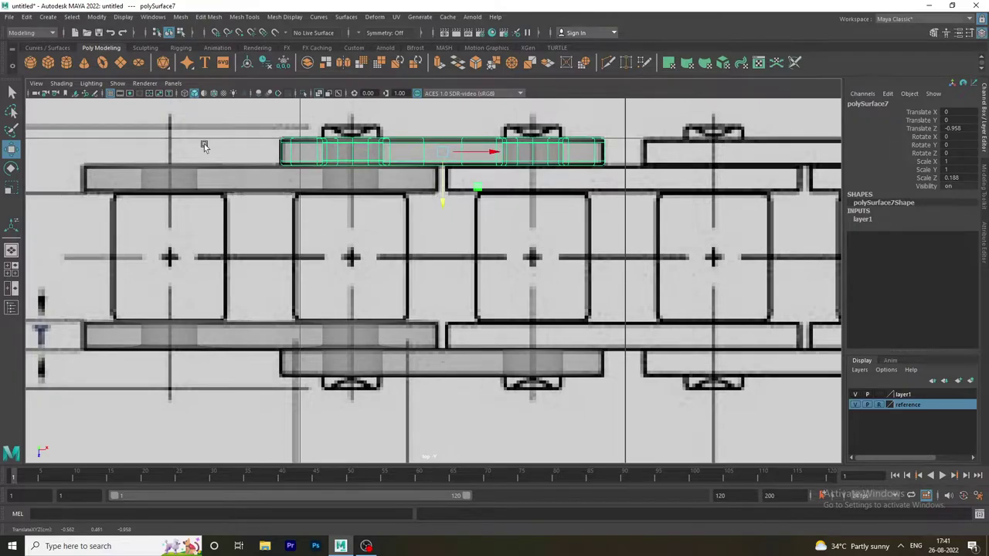
{"action": "left_click", "coordinate": [310, 219]}
{"action": "key", "text": "space"}
{"action": "key", "text": "space"}
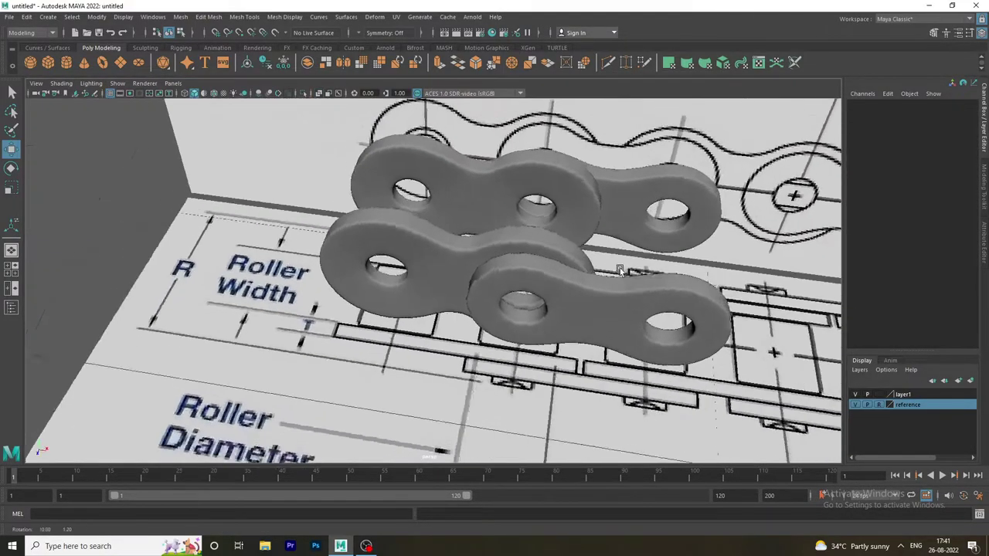
{"action": "mouse_move", "coordinate": [620, 268]}
{"action": "left_mouse_down", "text": "alt"}
{"action": "mouse_move", "coordinate": [591, 245]}
{"action": "mouse_move", "coordinate": [623, 249]}
{"action": "left_mouse_up", "text": "alt"}
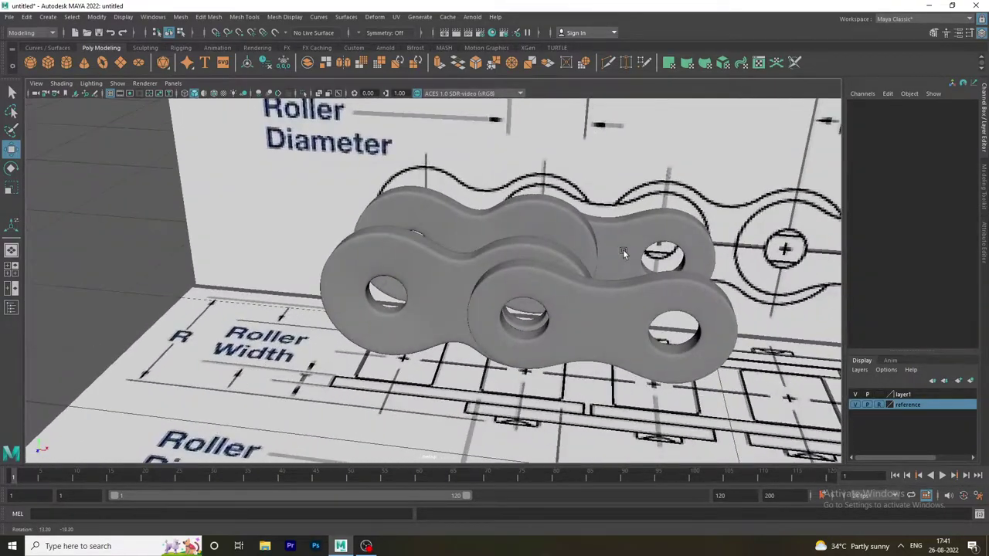
{"action": "key", "text": "space"}
{"action": "key", "text": "space"}
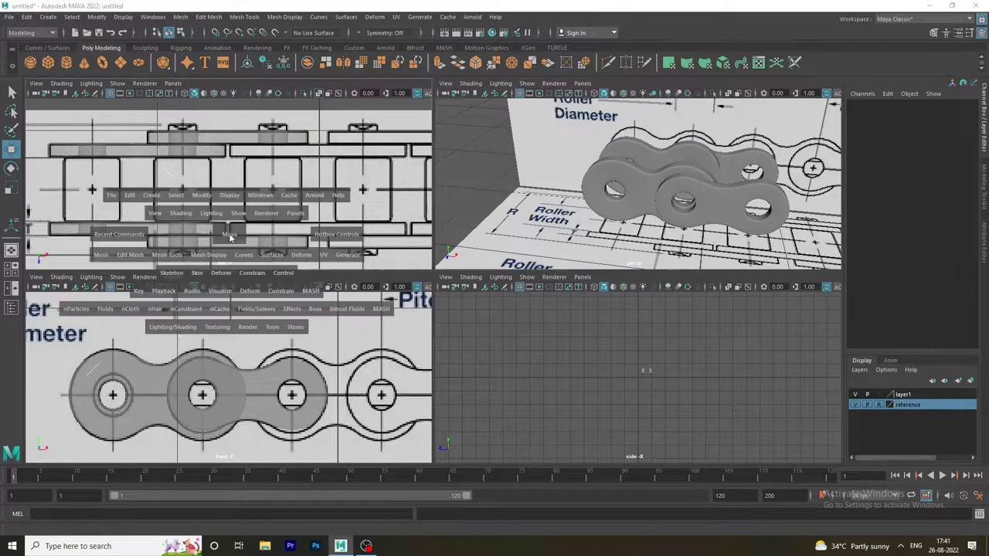
{"action": "key", "text": "space"}
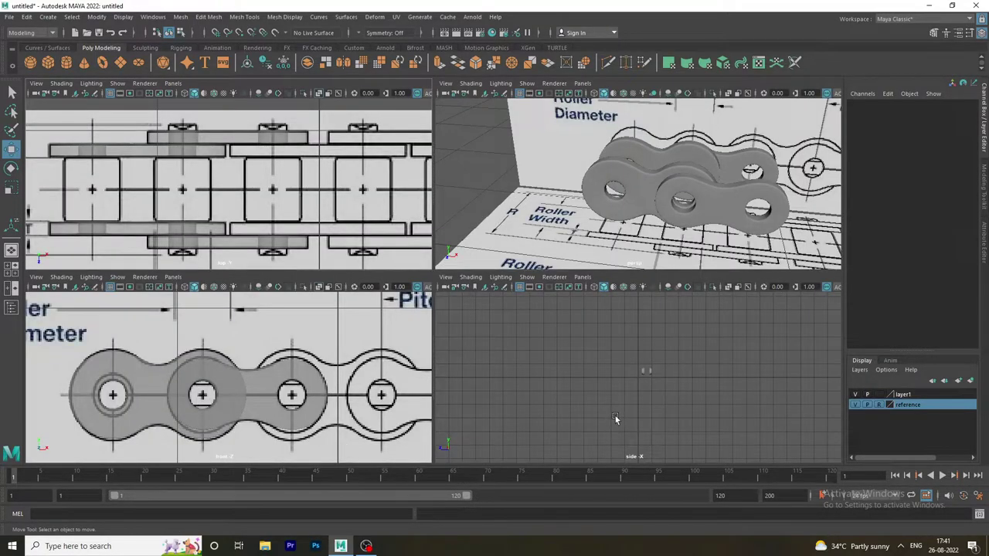
{"action": "key", "text": "space"}
{"action": "scroll", "coordinate": [776, 416], "scroll_direction": "up", "scroll_amount": 3}
{"action": "scroll", "coordinate": [368, 258], "scroll_direction": "up", "scroll_amount": 3}
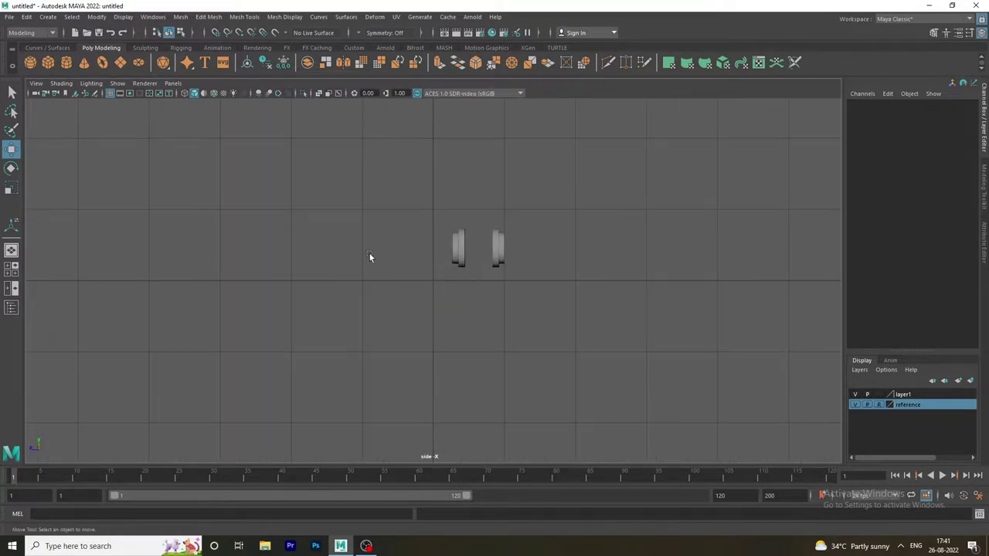
{"action": "scroll", "coordinate": [710, 370], "scroll_direction": "up", "scroll_amount": 2}
{"action": "scroll", "coordinate": [572, 336], "scroll_direction": "down", "scroll_amount": 2}
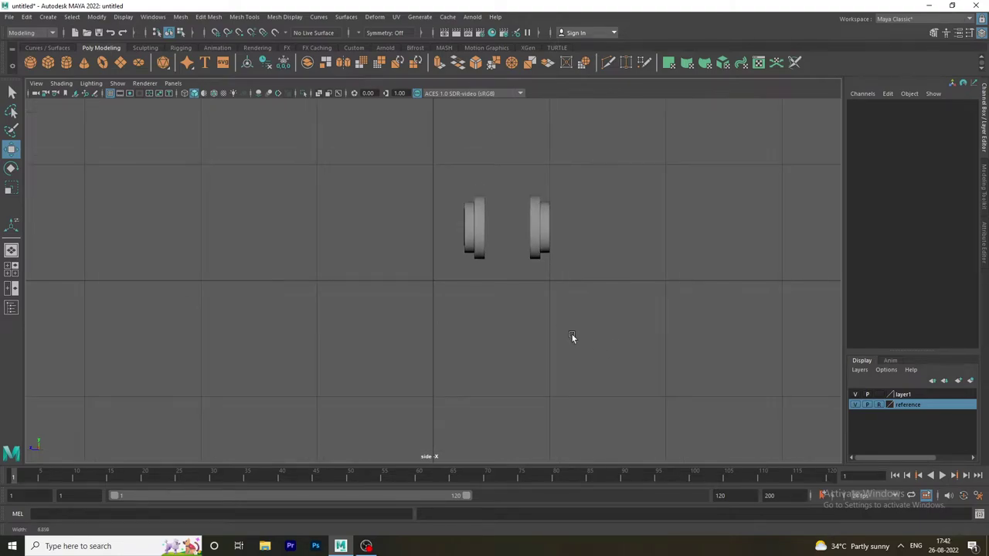
{"action": "key", "text": "space"}
{"action": "key", "text": "space"}
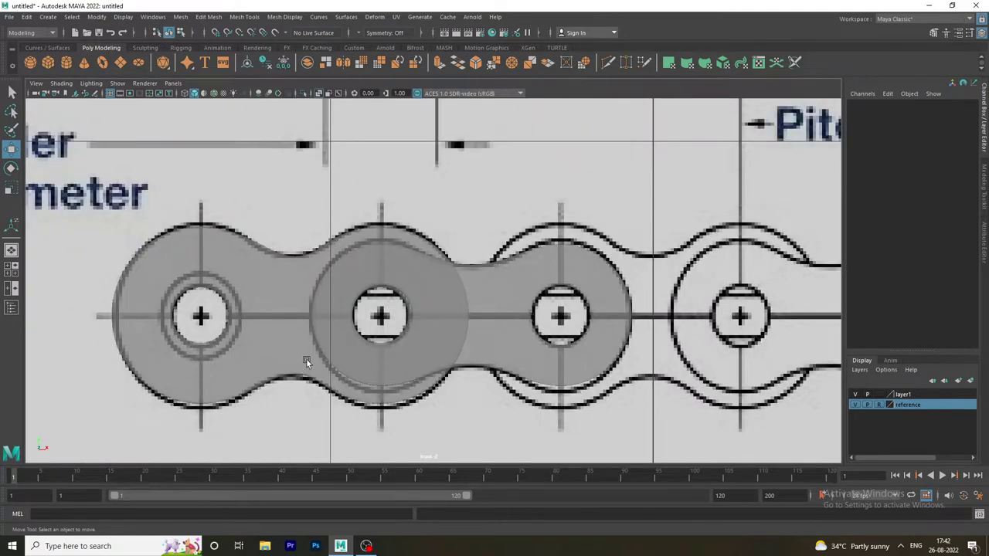
{"action": "key", "text": "space"}
{"action": "key", "text": "space"}
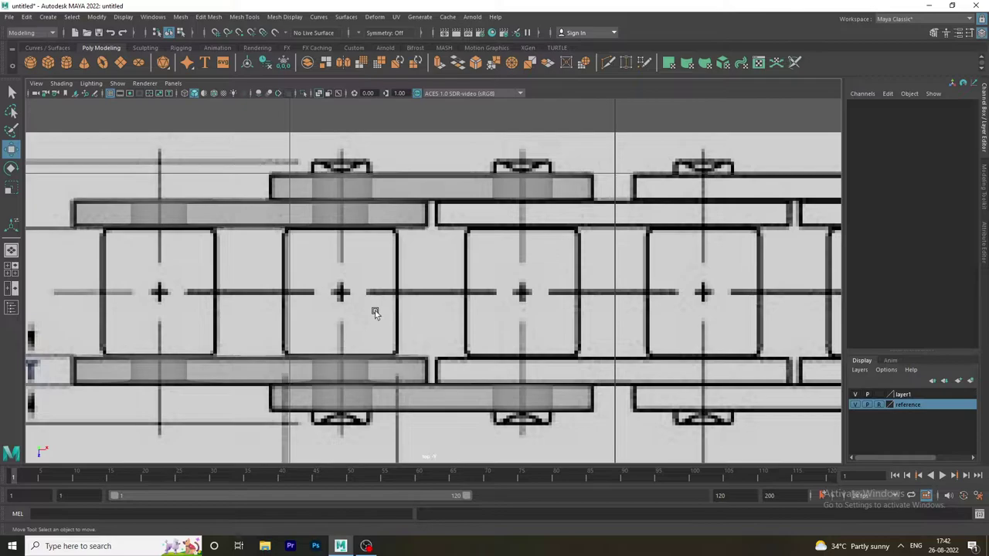
Step: Create a polygon cylinder and set its X rotation to 90°
{"action": "left_click", "coordinate": [65, 63]}
{"action": "scroll", "coordinate": [272, 204], "scroll_direction": "down", "scroll_amount": 10}
{"action": "scroll", "coordinate": [421, 292], "scroll_direction": "up", "scroll_amount": 3}
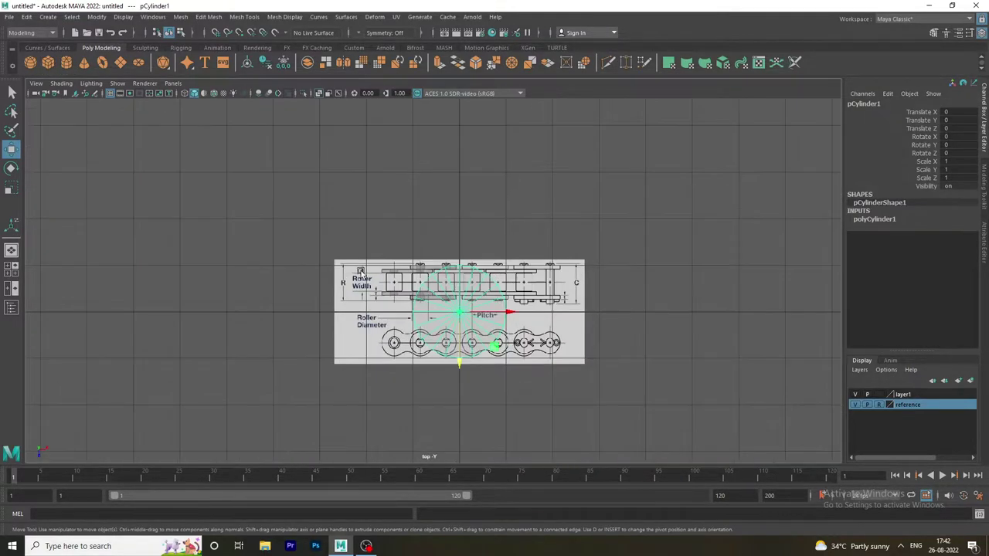
{"action": "scroll", "coordinate": [421, 292], "scroll_direction": "up", "scroll_amount": 2}
{"action": "key", "text": "e"}
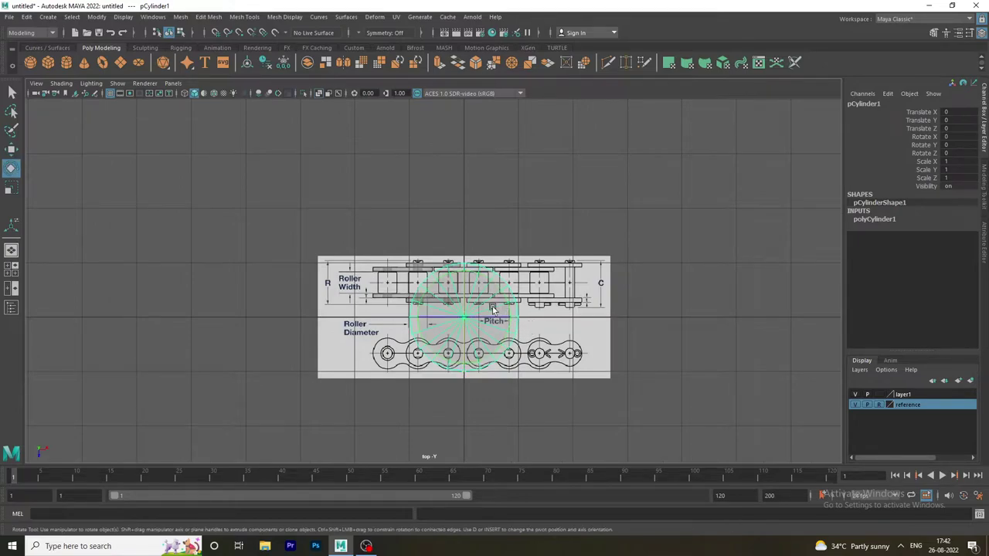
{"action": "left_click_drag", "start_coordinate": [470, 305], "coordinate": [465, 347]}
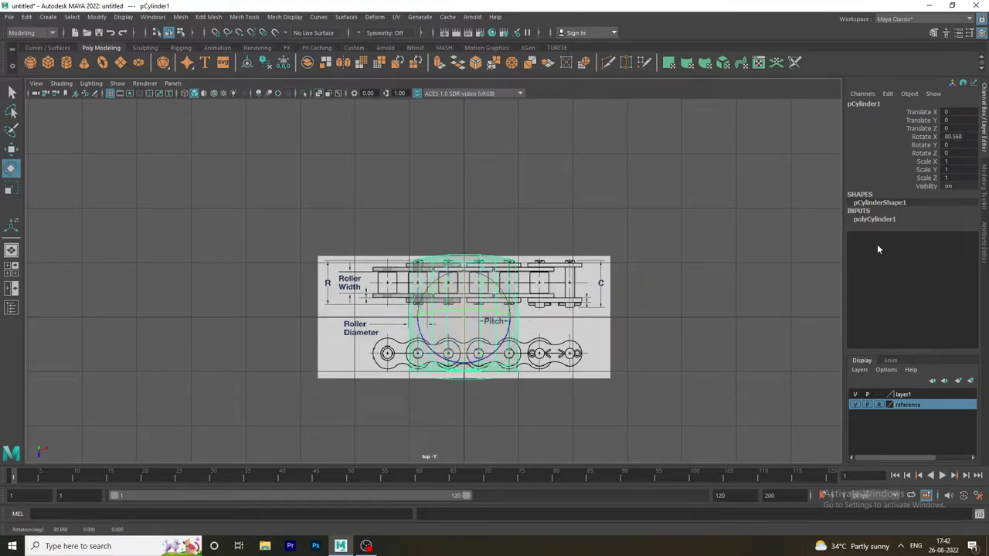
{"action": "double_click", "coordinate": [962, 137]}
{"action": "type", "text": "90"}
{"action": "key", "text": "Return"}
Step: Set the cylinder's radius to 0.2 and height to 1 in polyCylinder1
{"action": "scroll", "coordinate": [759, 426], "scroll_direction": "up", "scroll_amount": 3}
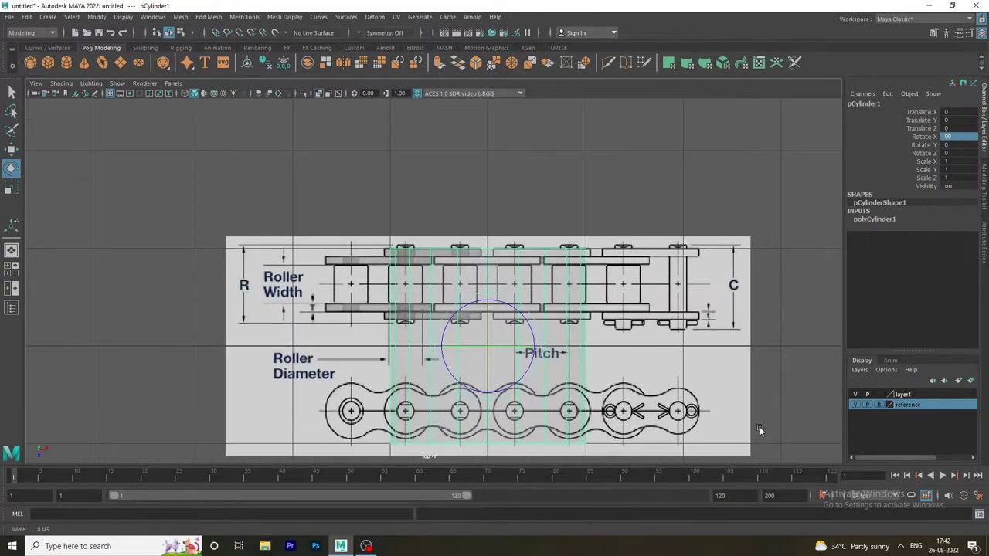
{"action": "scroll", "coordinate": [627, 340], "scroll_direction": "down", "scroll_amount": 1}
{"action": "middle_click_drag", "start_coordinate": [626, 339], "coordinate": [626, 331], "text": "alt"}
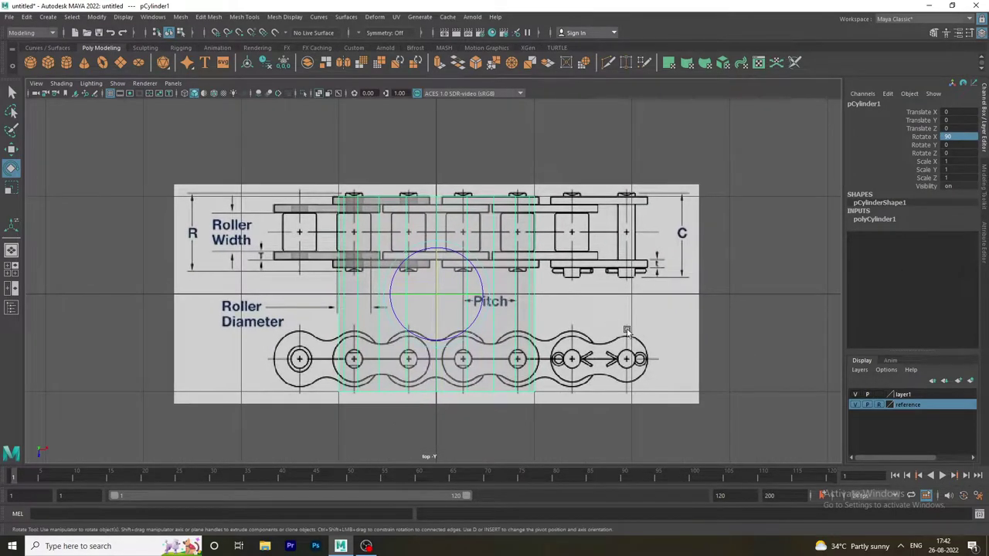
{"action": "left_click", "coordinate": [901, 218]}
{"action": "type", "text": ".2"}
{"action": "key", "text": "Return"}
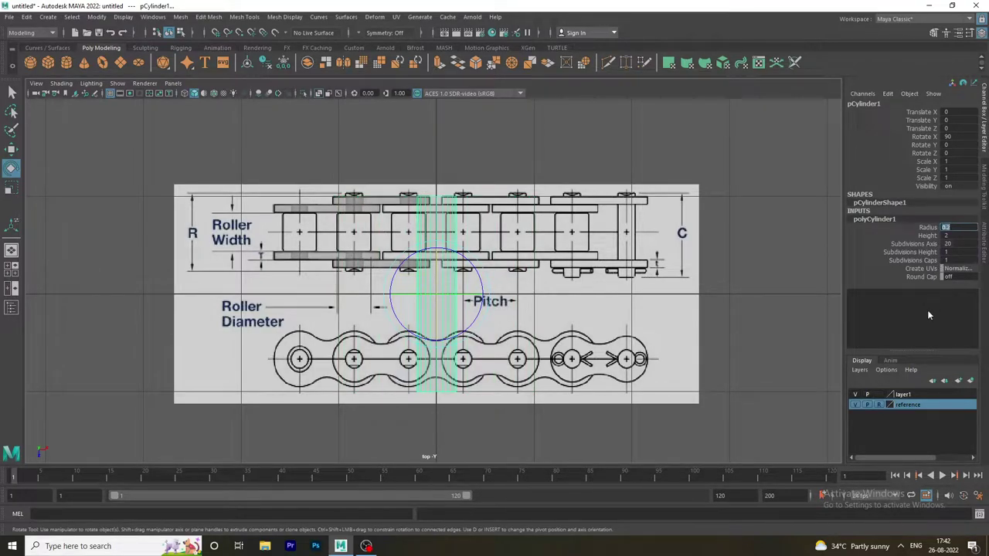
{"action": "key", "text": "Tab"}
{"action": "type", "text": "1"}
{"action": "key", "text": "Return"}
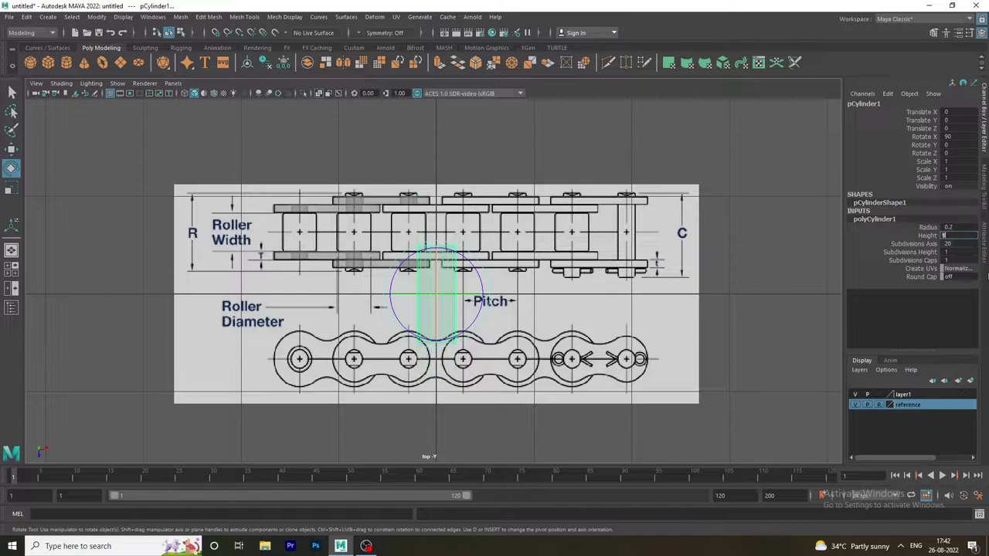
{"action": "left_click", "coordinate": [556, 325]}
{"action": "left_click", "coordinate": [437, 294]}
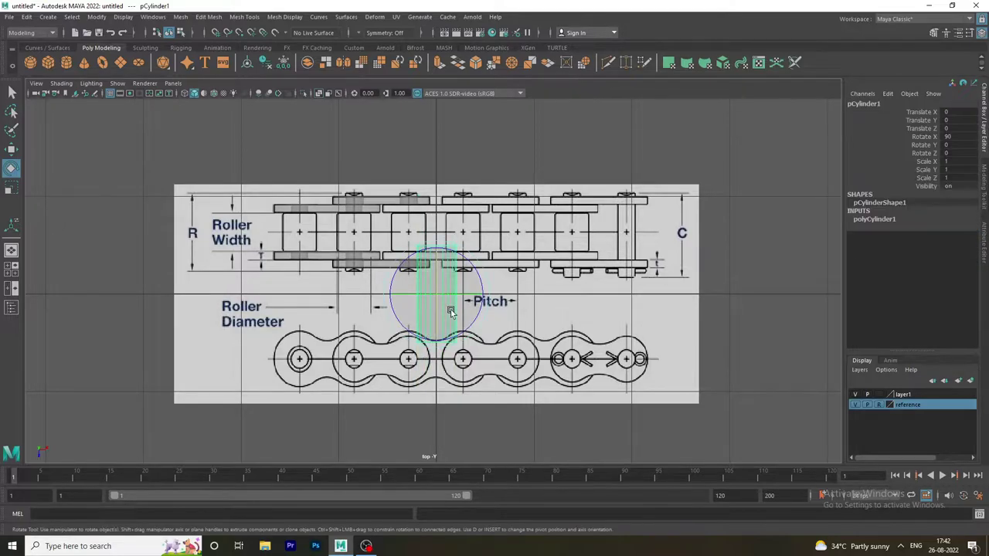
Step: Move the cylinder left and up onto the chain's roller row
{"action": "key", "text": "w"}
{"action": "left_click_drag", "start_coordinate": [472, 295], "coordinate": [408, 293]}
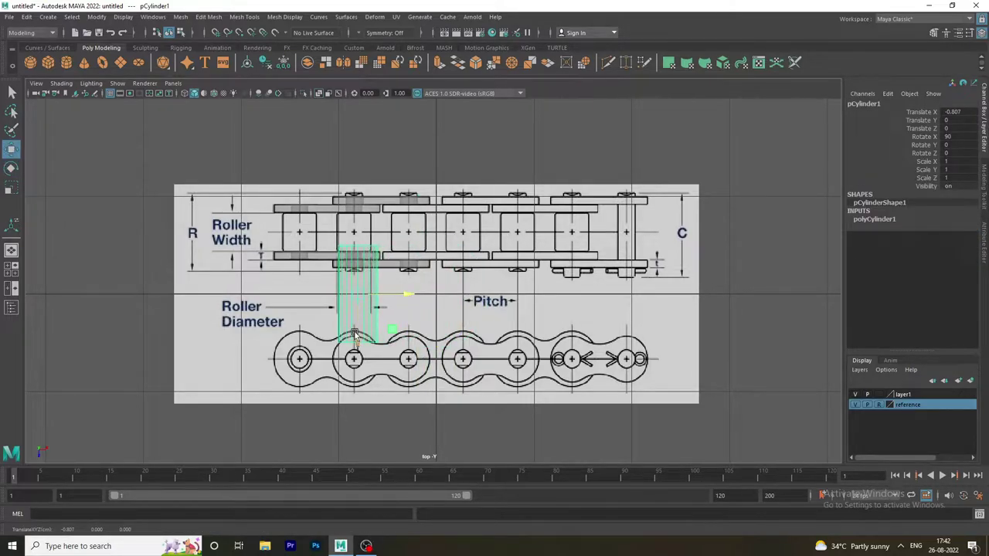
{"action": "left_click_drag", "start_coordinate": [374, 323], "coordinate": [374, 267]}
{"action": "scroll", "coordinate": [448, 269], "scroll_direction": "up", "scroll_amount": 2}
{"action": "scroll", "coordinate": [448, 268], "scroll_direction": "up", "scroll_amount": 2}
{"action": "scroll", "coordinate": [448, 269], "scroll_direction": "down", "scroll_amount": 1}
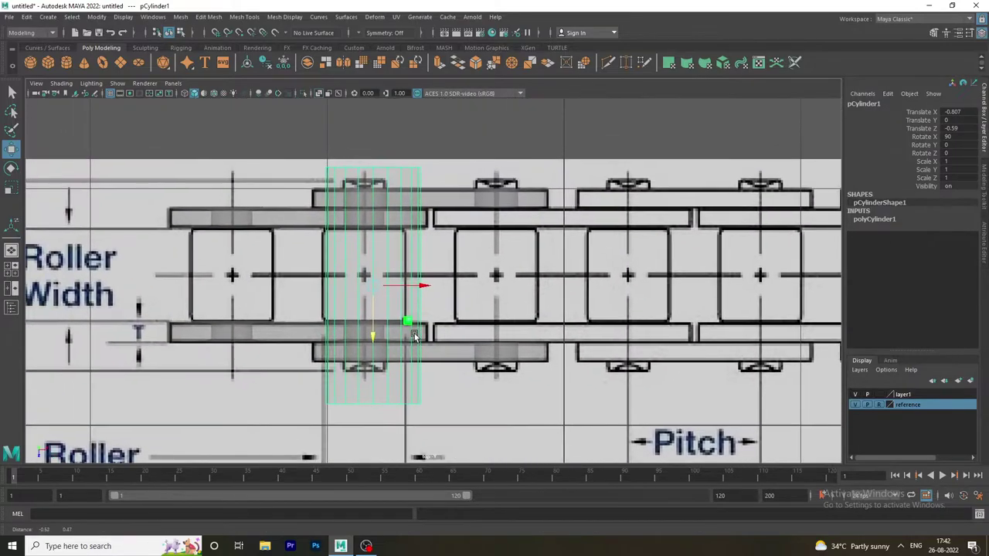
Step: Reduce the pin to radius 0.09 and height 0.8, aligning it with the reference pin
{"action": "left_click", "coordinate": [899, 222]}
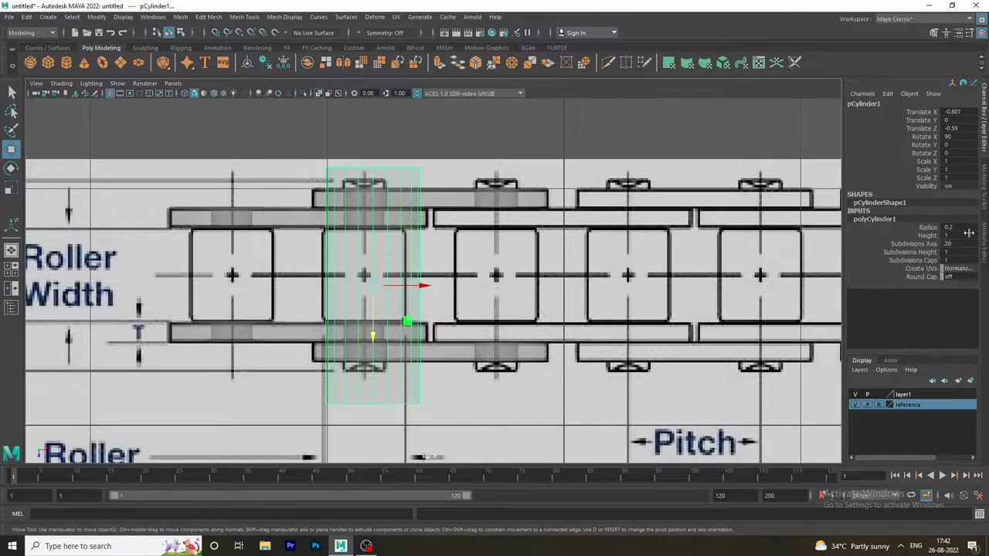
{"action": "left_click", "coordinate": [962, 227]}
{"action": "type", "text": "0.1"}
{"action": "key", "text": "Return"}
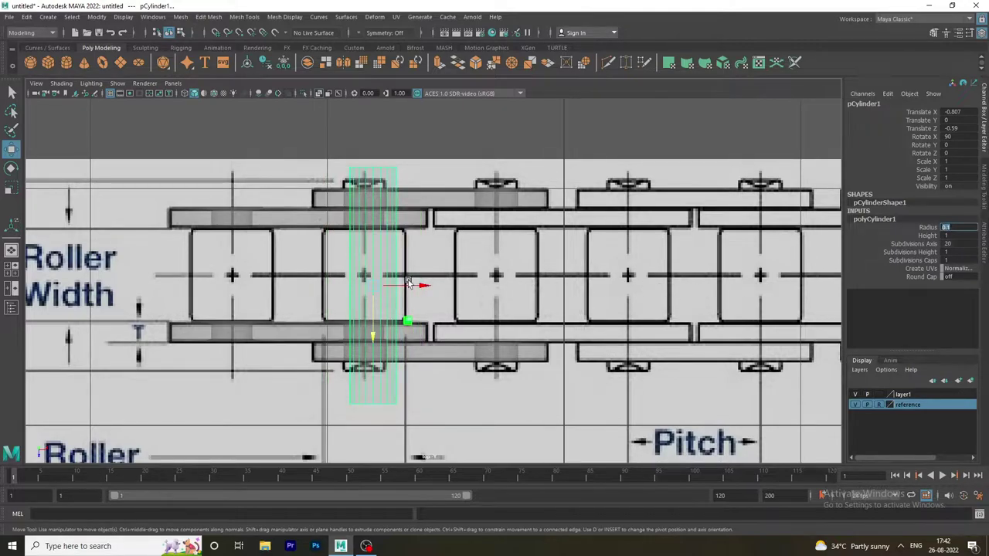
{"action": "left_click_drag", "start_coordinate": [409, 284], "coordinate": [409, 283]}
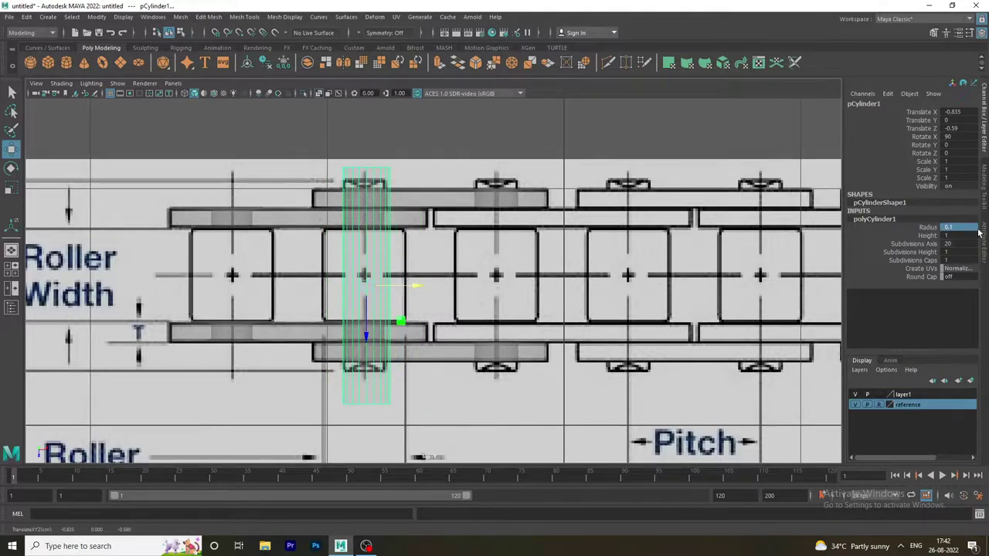
{"action": "left_click", "coordinate": [958, 228]}
{"action": "type", "text": "0.09"}
{"action": "key", "text": "Return"}
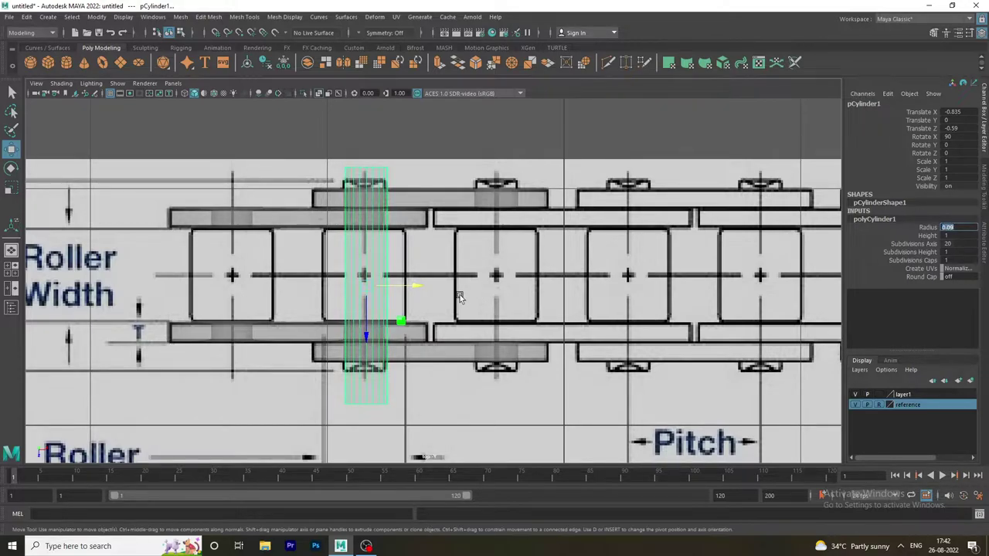
{"action": "left_click_drag", "start_coordinate": [416, 288], "coordinate": [415, 288]}
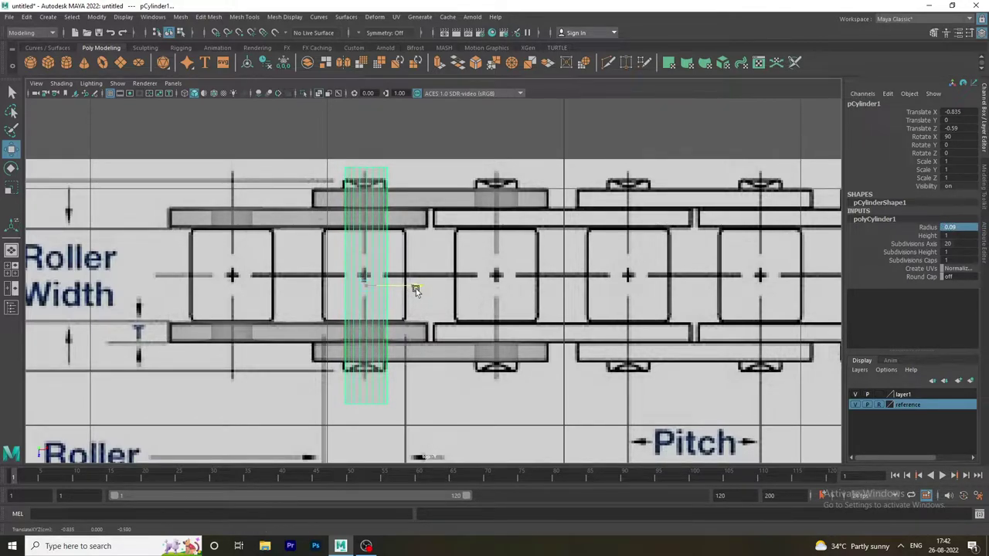
{"action": "left_click", "coordinate": [957, 235]}
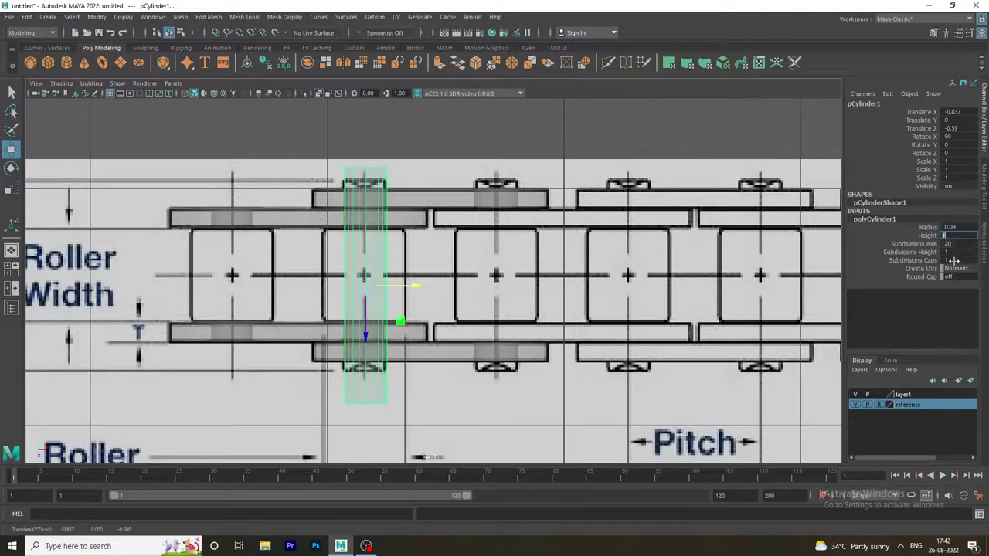
{"action": "type", "text": "0.6"}
{"action": "key", "text": "Return"}
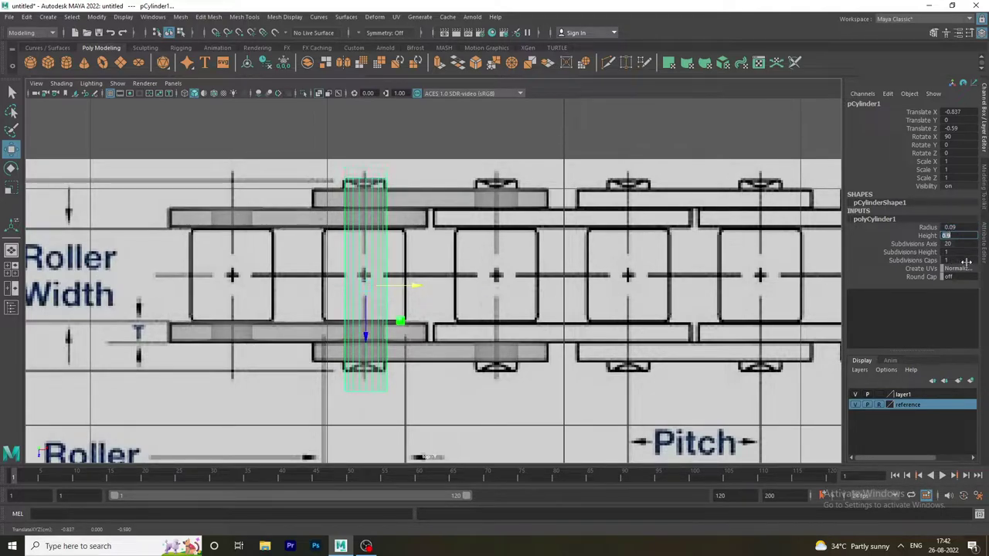
{"action": "key", "text": "Return"}
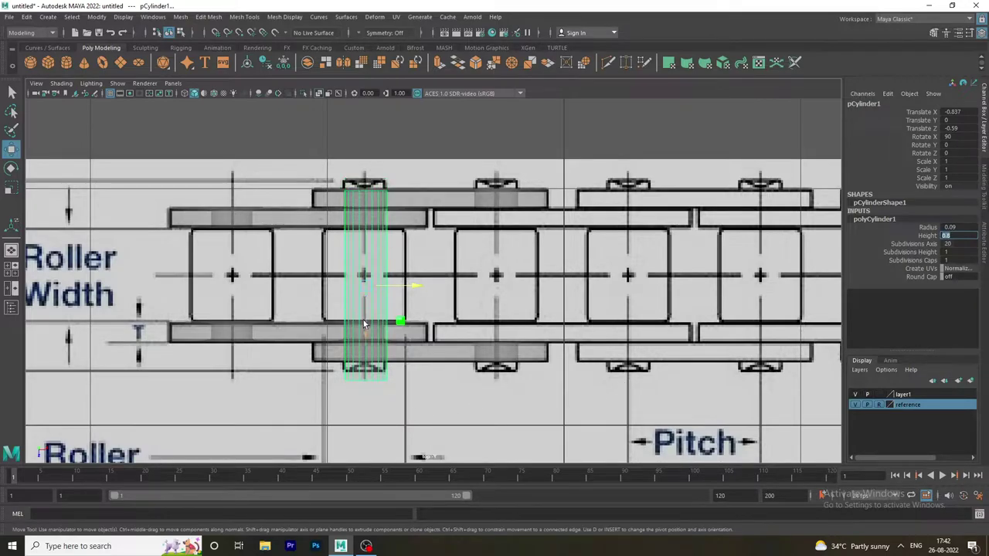
{"action": "left_click_drag", "start_coordinate": [363, 320], "coordinate": [370, 308]}
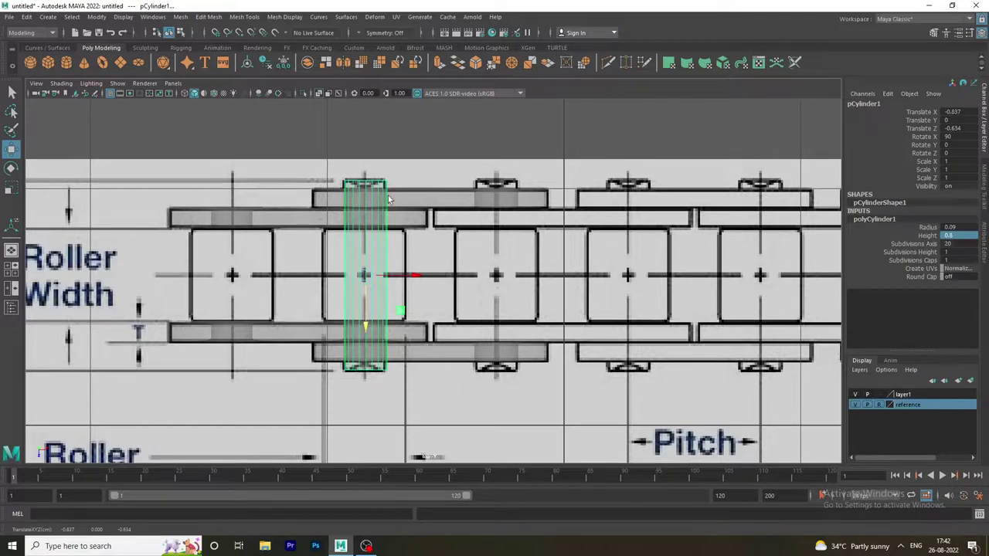
Step: Adjust the pin's end vertex rings to span both outer plates, then return to Object mode
{"action": "right_click_drag", "start_coordinate": [387, 195], "coordinate": [309, 185]}
{"action": "mouse_move", "coordinate": [309, 166]}
{"action": "left_mouse_down"}
{"action": "mouse_move", "coordinate": [402, 197]}
{"action": "mouse_move", "coordinate": [366, 208]}
{"action": "left_mouse_up"}
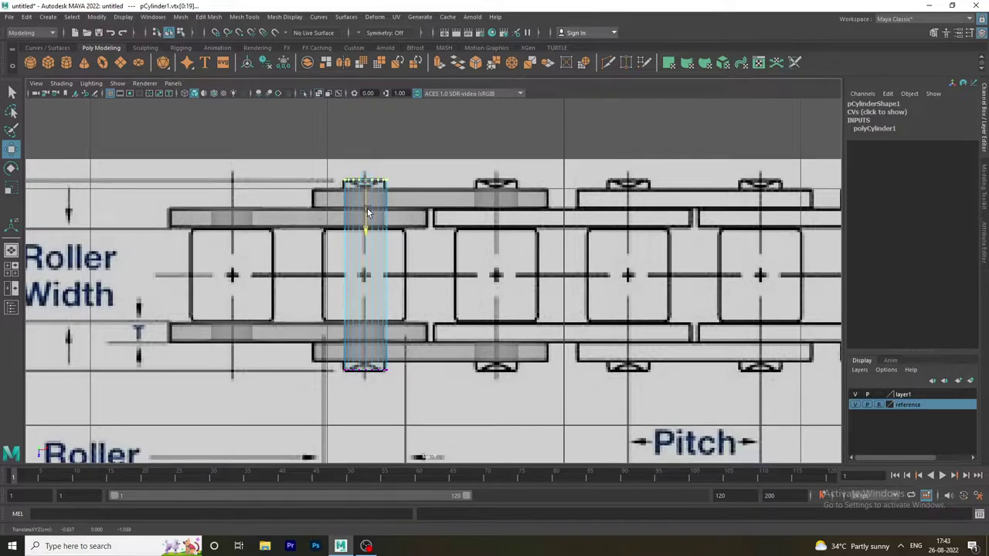
{"action": "left_click_drag", "start_coordinate": [410, 390], "coordinate": [317, 363]}
{"action": "right_click_drag", "start_coordinate": [352, 208], "coordinate": [354, 184]}
{"action": "left_click", "coordinate": [458, 155]}
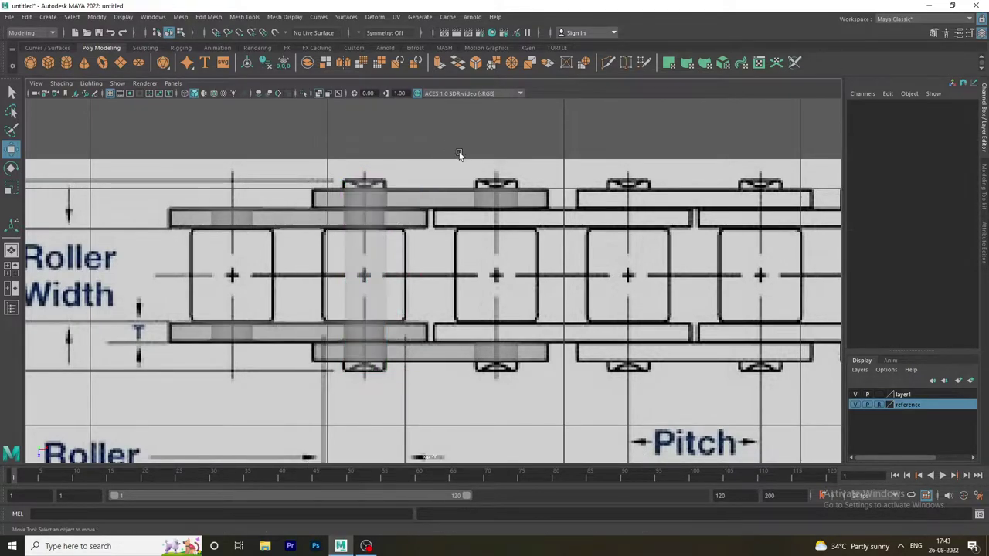
{"action": "key", "text": "space"}
{"action": "key", "text": "space"}
Step: Raise the pin cylinder in Y onto the roller centre and nudge it along X
{"action": "mouse_move", "coordinate": [578, 254]}
{"action": "left_mouse_down", "text": "alt"}
{"action": "mouse_move", "coordinate": [495, 246]}
{"action": "mouse_move", "coordinate": [557, 262]}
{"action": "left_mouse_up", "text": "alt"}
{"action": "left_click", "coordinate": [544, 421]}
{"action": "key", "text": "space"}
{"action": "key", "text": "space"}
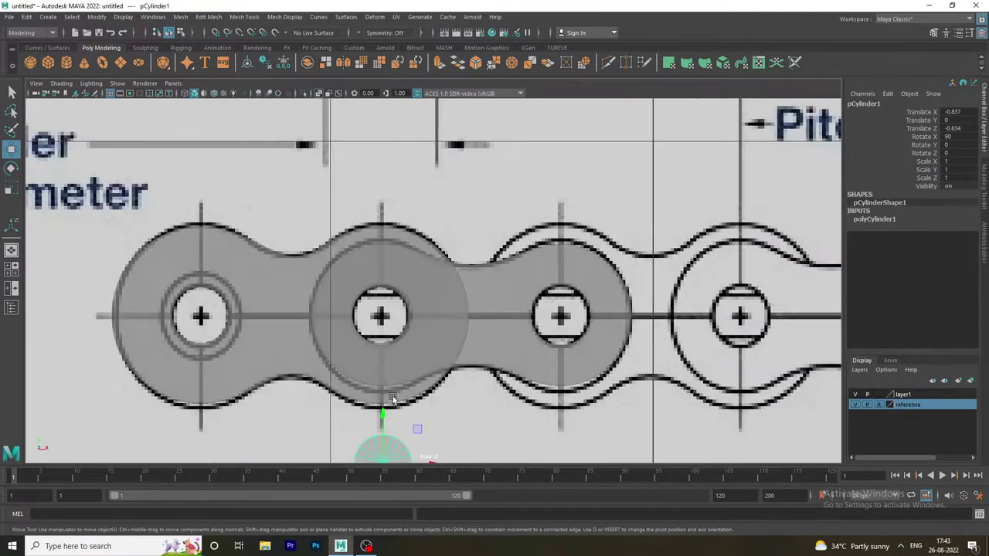
{"action": "scroll", "coordinate": [368, 391], "scroll_direction": "down", "scroll_amount": 5}
{"action": "scroll", "coordinate": [609, 444], "scroll_direction": "up", "scroll_amount": 4}
{"action": "scroll", "coordinate": [609, 444], "scroll_direction": "up", "scroll_amount": 2}
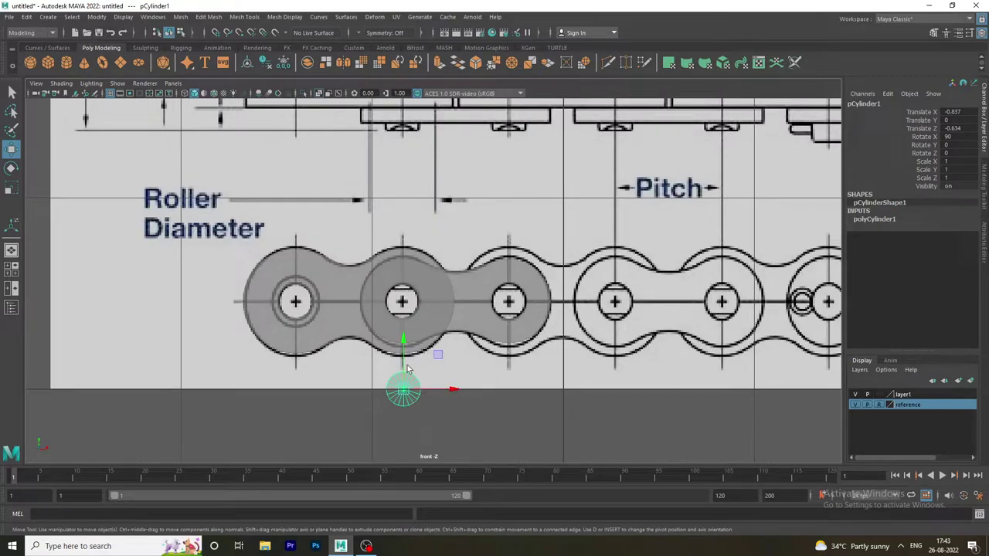
{"action": "mouse_move", "coordinate": [404, 364]}
{"action": "left_mouse_down"}
{"action": "mouse_move", "coordinate": [404, 274]}
{"action": "mouse_move", "coordinate": [384, 278]}
{"action": "left_mouse_up"}
{"action": "scroll", "coordinate": [519, 398], "scroll_direction": "up", "scroll_amount": 3}
{"action": "scroll", "coordinate": [366, 333], "scroll_direction": "up", "scroll_amount": 1}
{"action": "left_click_drag", "start_coordinate": [414, 316], "coordinate": [419, 315]}
Step: Check the pin's position against the link in the perspective and top views
{"action": "key", "text": "space"}
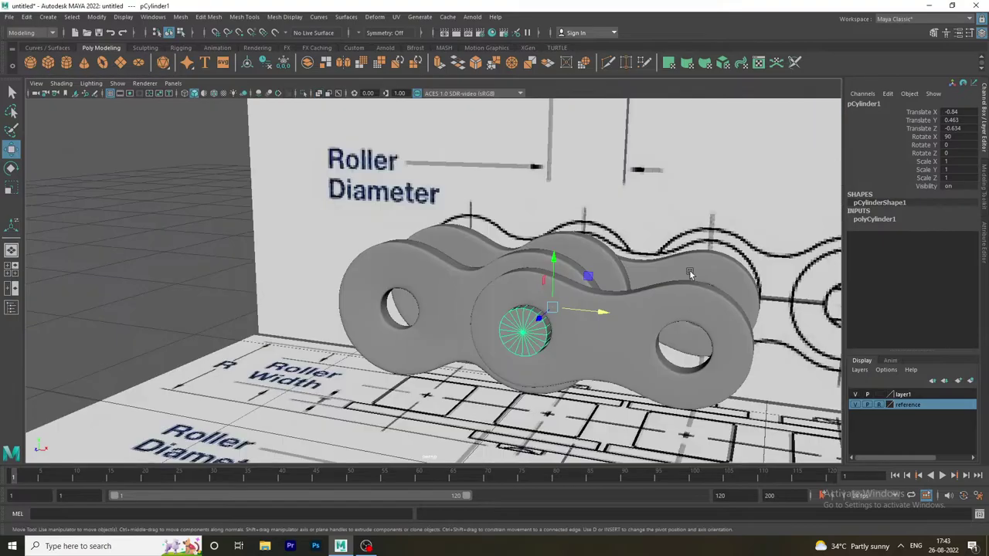
{"action": "left_click", "coordinate": [526, 439]}
{"action": "mouse_move", "coordinate": [525, 439]}
{"action": "left_mouse_down", "text": "alt"}
{"action": "mouse_move", "coordinate": [409, 405]}
{"action": "mouse_move", "coordinate": [356, 406]}
{"action": "mouse_move", "coordinate": [428, 407]}
{"action": "left_mouse_up", "text": "alt"}
{"action": "key", "text": "space"}
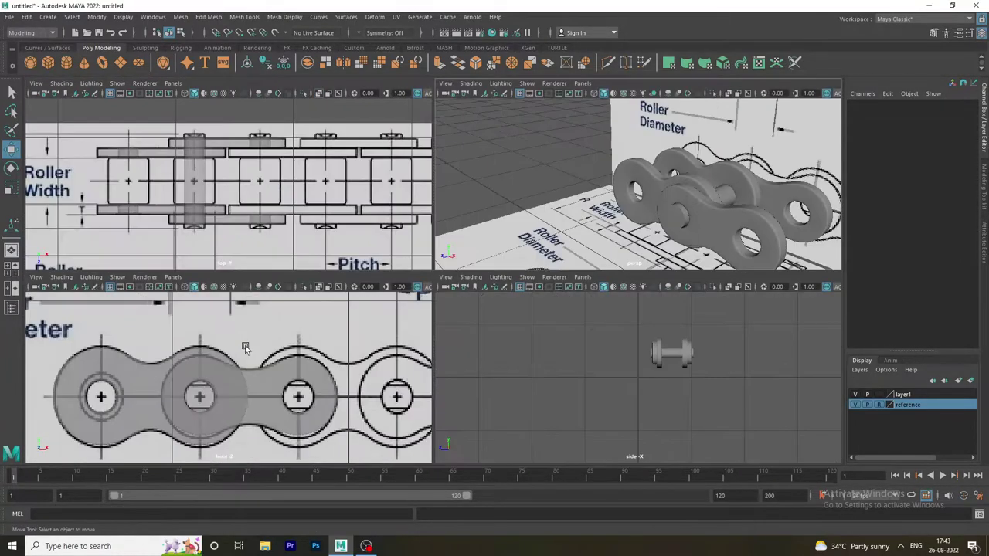
{"action": "key", "text": "space"}
{"action": "middle_click_drag", "start_coordinate": [347, 252], "coordinate": [303, 273], "text": "alt"}
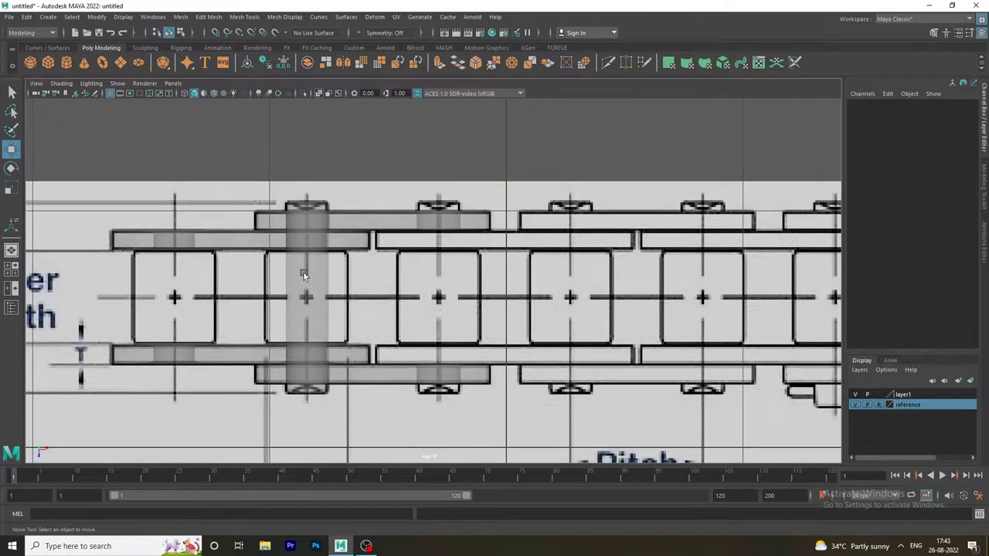
{"action": "left_click", "coordinate": [303, 272]}
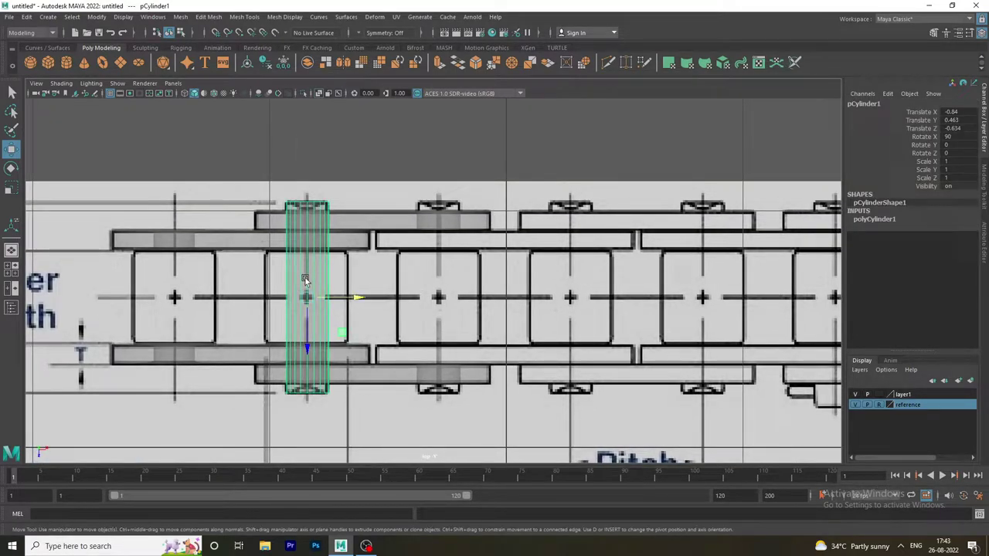
{"action": "scroll", "coordinate": [429, 286], "scroll_direction": "up", "scroll_amount": 2}
{"action": "middle_click_drag", "start_coordinate": [356, 303], "coordinate": [397, 275], "text": "alt"}
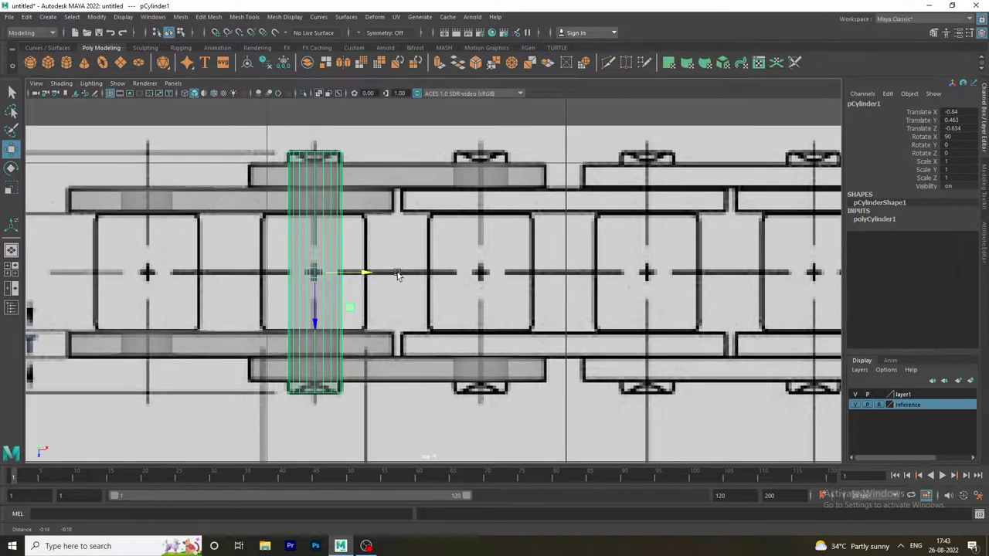
Step: Create a cube at the origin and clear the selection
{"action": "left_click", "coordinate": [48, 63]}
{"action": "scroll", "coordinate": [338, 219], "scroll_direction": "down", "scroll_amount": 5}
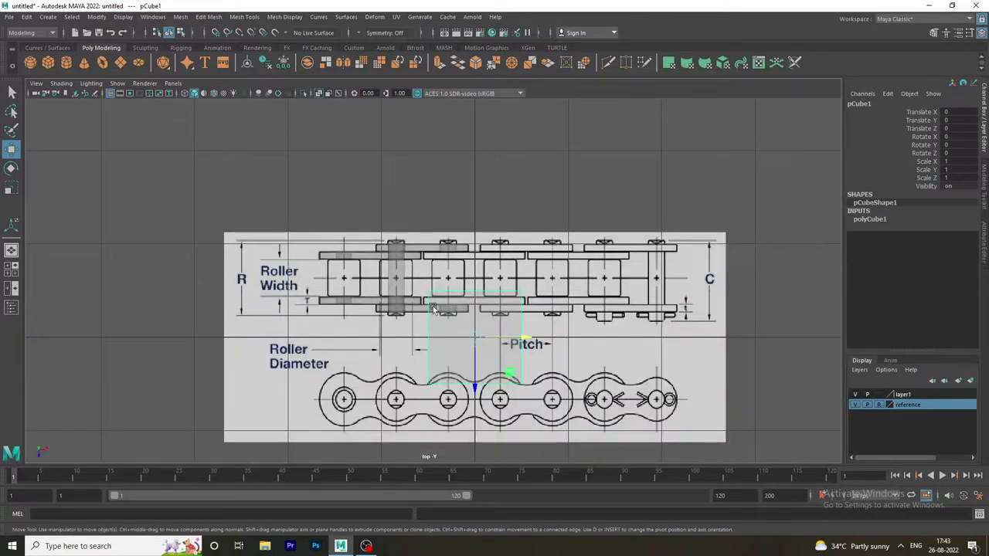
{"action": "left_click", "coordinate": [585, 357]}
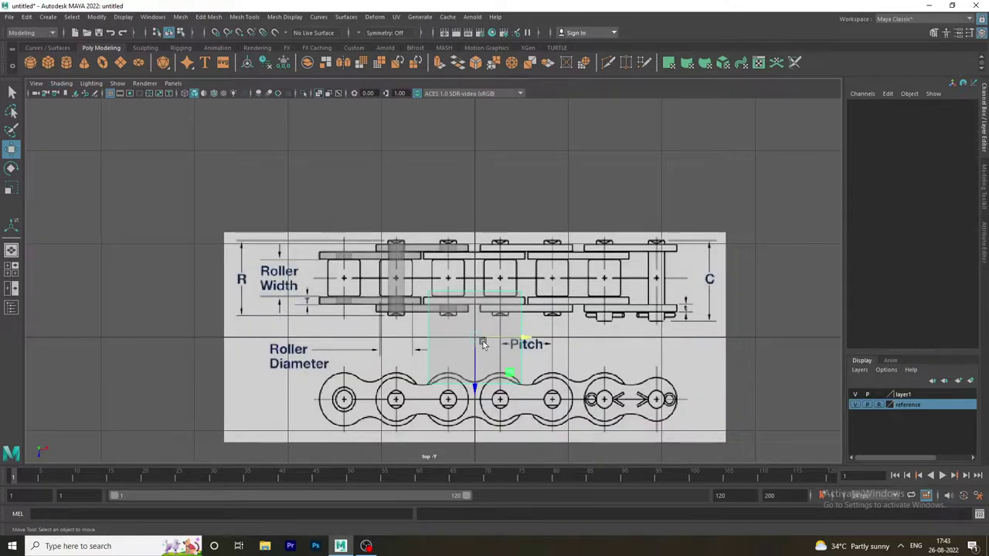
Step: Create a second polygon cylinder and set its X rotation to exactly 90°
{"action": "left_click", "coordinate": [67, 64]}
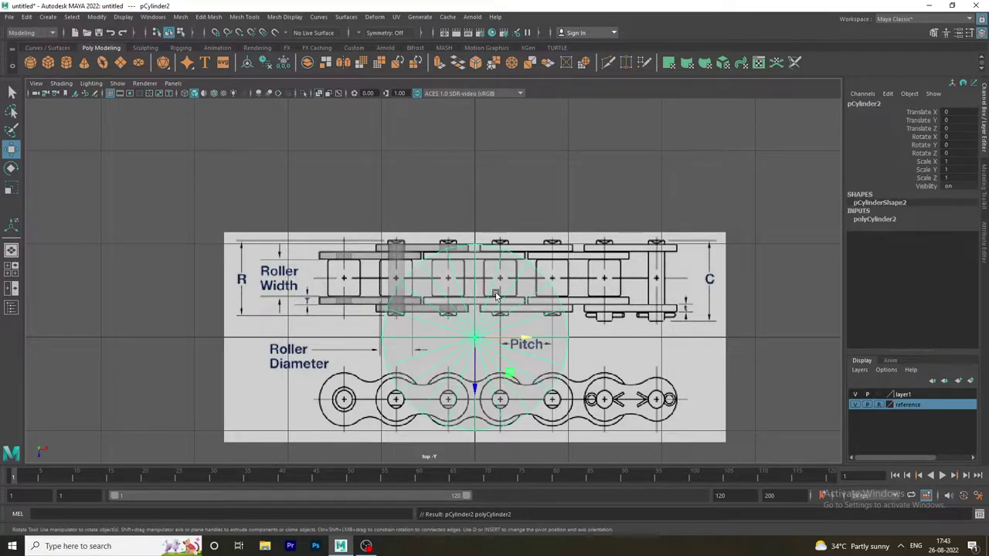
{"action": "key", "text": "e"}
{"action": "left_click_drag", "start_coordinate": [473, 309], "coordinate": [471, 346]}
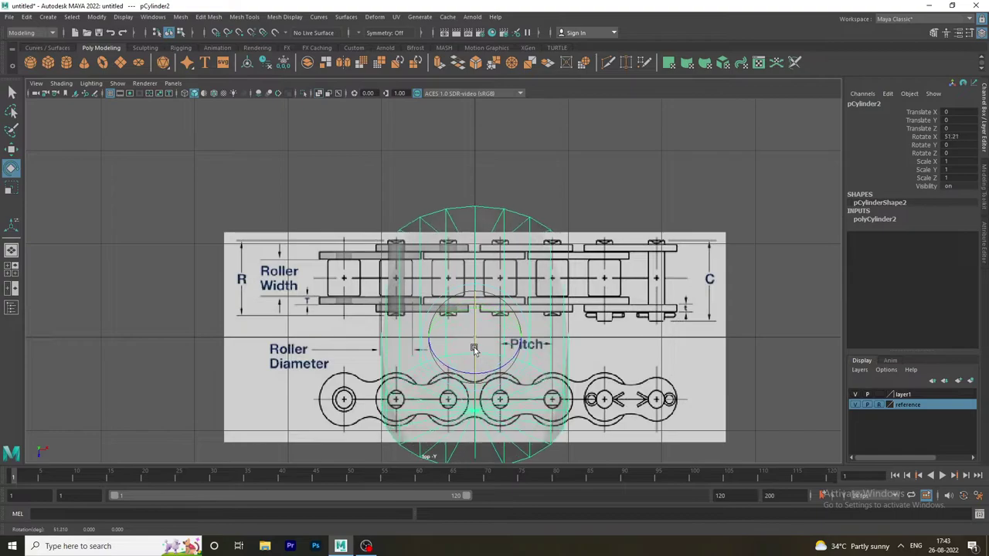
{"action": "double_click", "coordinate": [955, 136]}
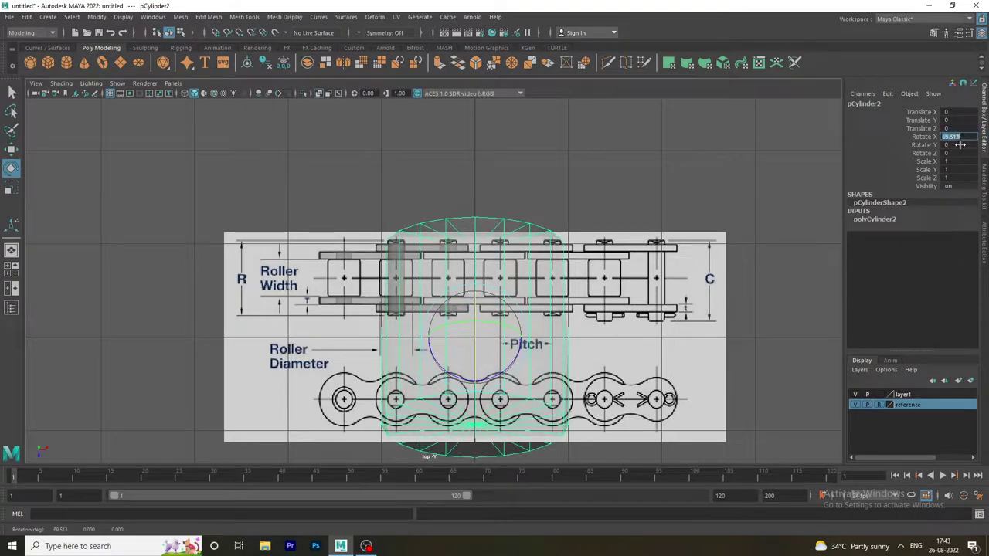
{"action": "type", "text": "0"}
{"action": "key", "text": "Return"}
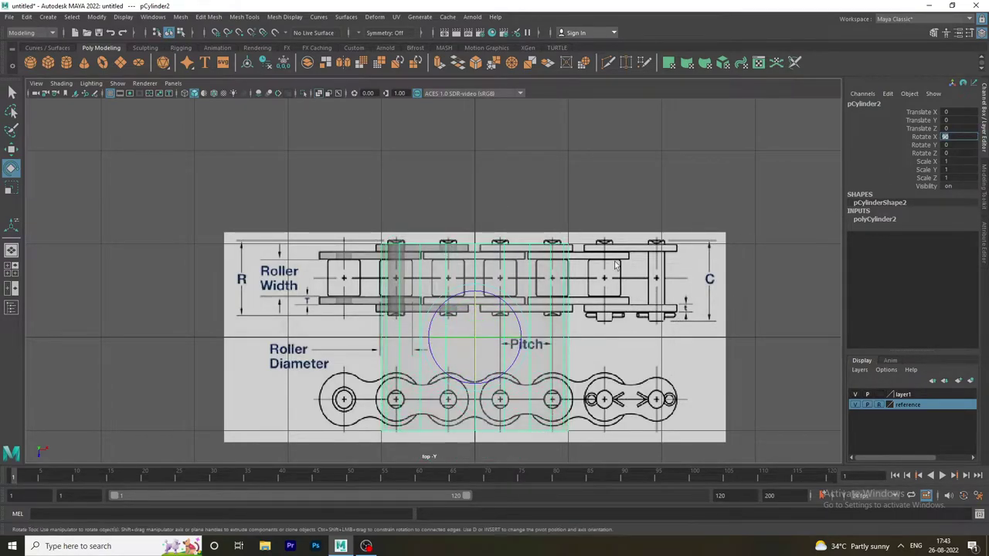
Step: Give polyCylinder2 a radius of 0.5 and height of 1
{"action": "left_click", "coordinate": [909, 220]}
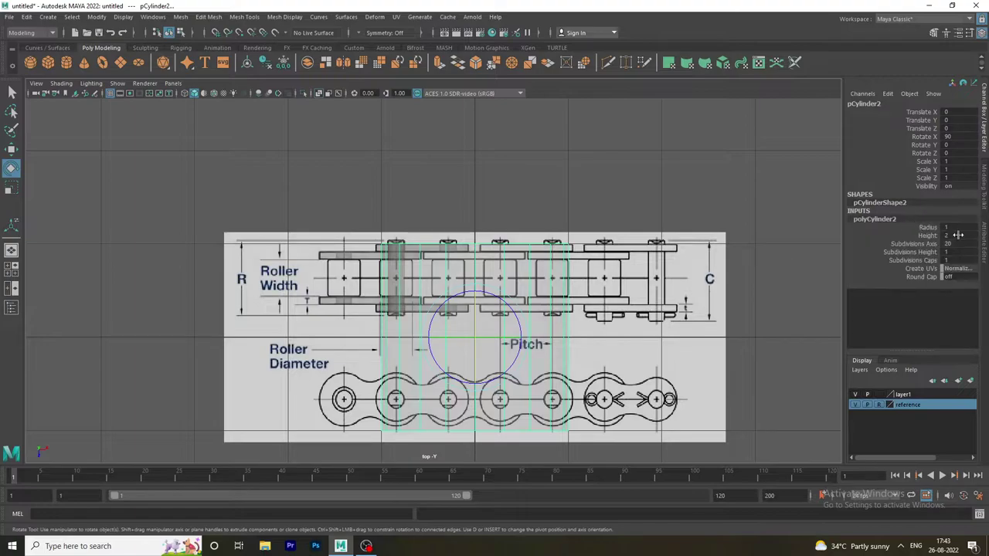
{"action": "double_click", "coordinate": [956, 227]}
{"action": "type", "text": "0.5"}
{"action": "key", "text": "Return"}
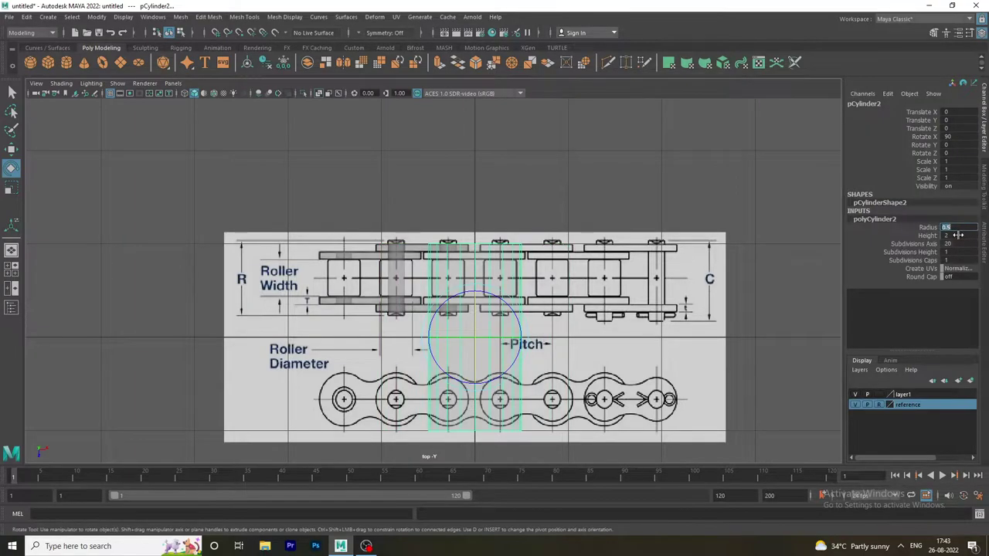
{"action": "left_click", "coordinate": [958, 236]}
{"action": "type", "text": "1"}
{"action": "key", "text": "Return"}
{"action": "left_click", "coordinate": [627, 347]}
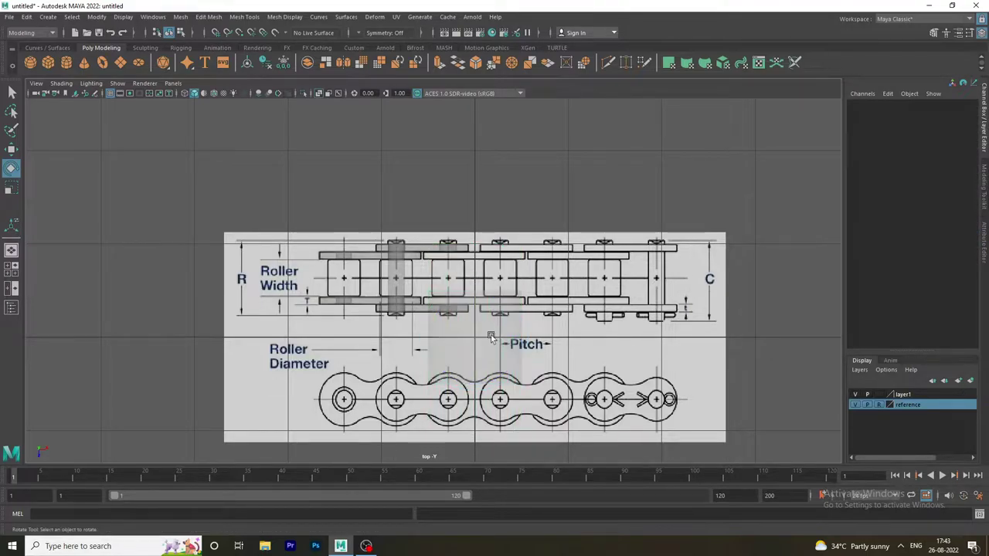
{"action": "left_click", "coordinate": [474, 362]}
Step: Move the roller cylinder onto the pin position in the first link
{"action": "key", "text": "w"}
{"action": "mouse_move", "coordinate": [490, 361]}
{"action": "left_mouse_down"}
{"action": "mouse_move", "coordinate": [490, 320]}
{"action": "mouse_move", "coordinate": [454, 295]}
{"action": "left_mouse_up"}
{"action": "right_click_drag", "start_coordinate": [454, 309], "coordinate": [649, 411], "text": "alt"}
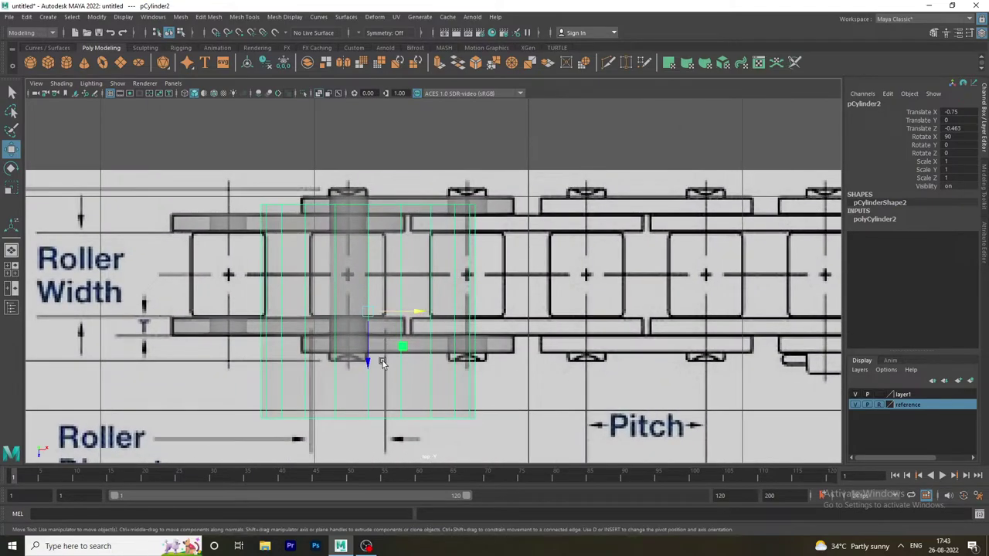
{"action": "left_click_drag", "start_coordinate": [369, 359], "coordinate": [370, 346]}
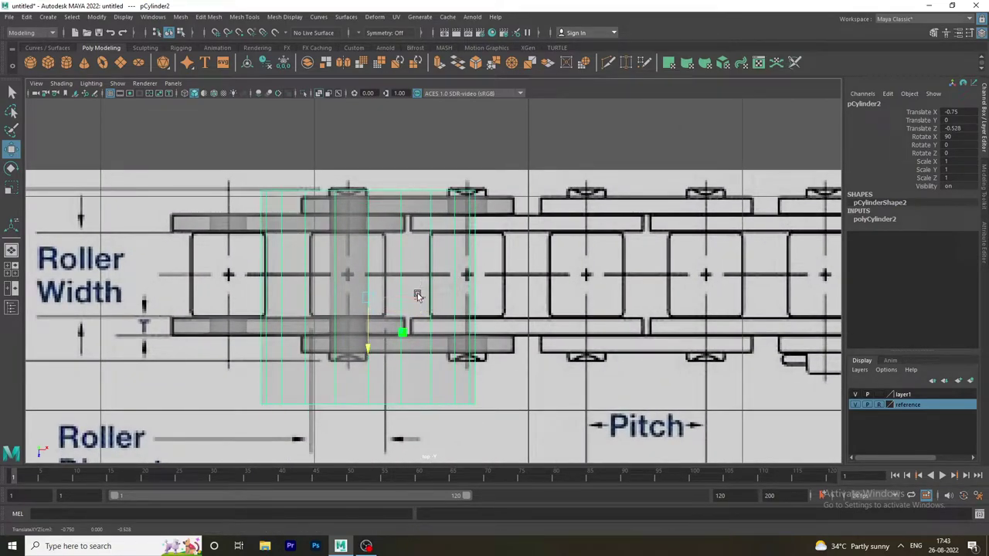
{"action": "left_click_drag", "start_coordinate": [417, 292], "coordinate": [399, 303]}
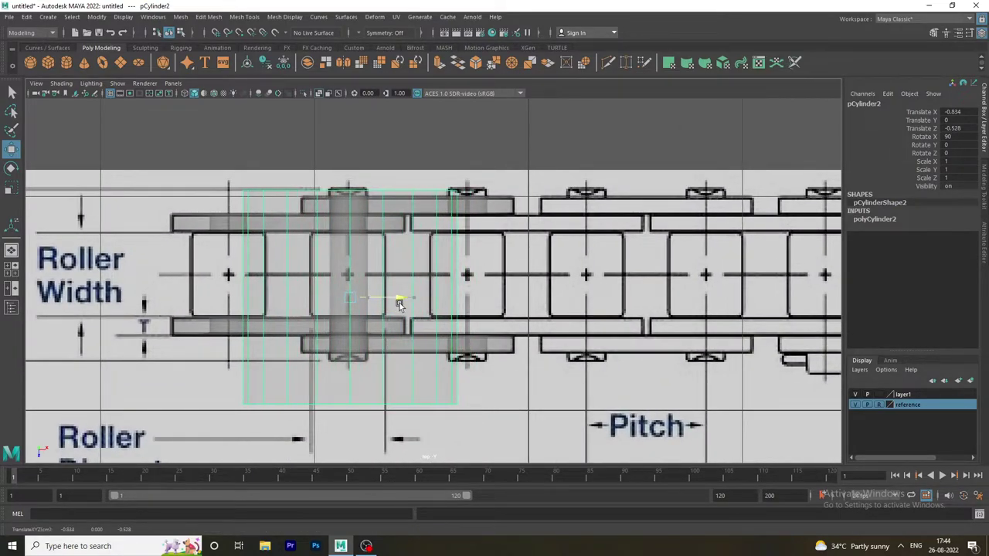
Step: Scale the roller to 0.358, centre it on the roller outline, and stretch lengthwise to 0.406
{"action": "key", "text": "r"}
{"action": "left_click_drag", "start_coordinate": [351, 298], "coordinate": [231, 245]}
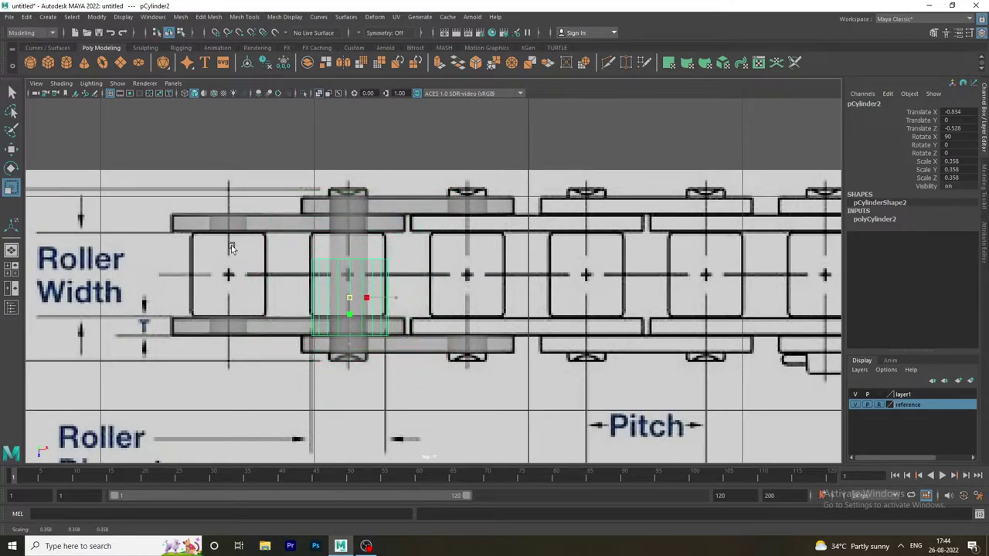
{"action": "key", "text": "w"}
{"action": "scroll", "coordinate": [326, 285], "scroll_direction": "up", "scroll_amount": 2}
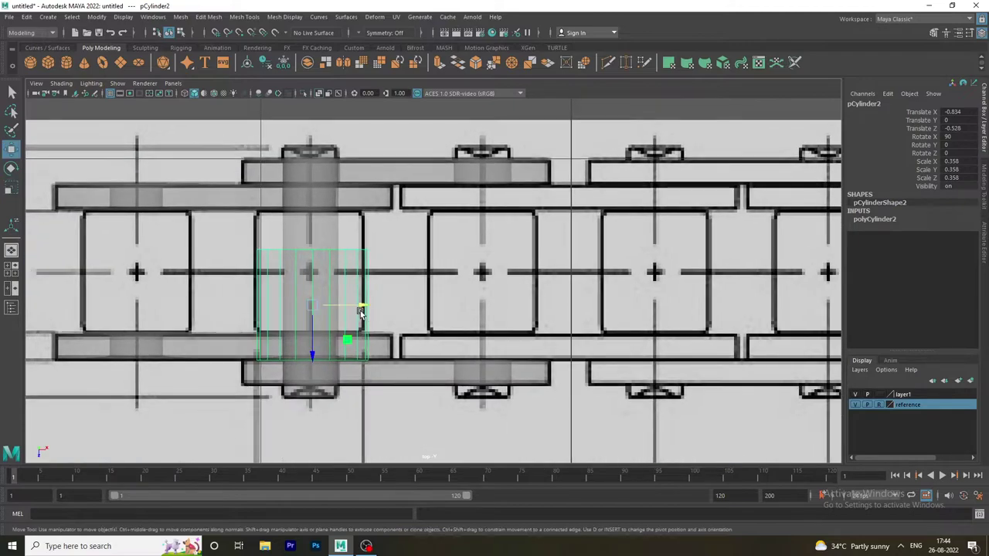
{"action": "left_click_drag", "start_coordinate": [360, 311], "coordinate": [353, 307]}
{"action": "mouse_move", "coordinate": [309, 331]}
{"action": "left_mouse_down"}
{"action": "mouse_move", "coordinate": [319, 299]}
{"action": "mouse_move", "coordinate": [307, 302]}
{"action": "left_mouse_up"}
{"action": "key", "text": "r"}
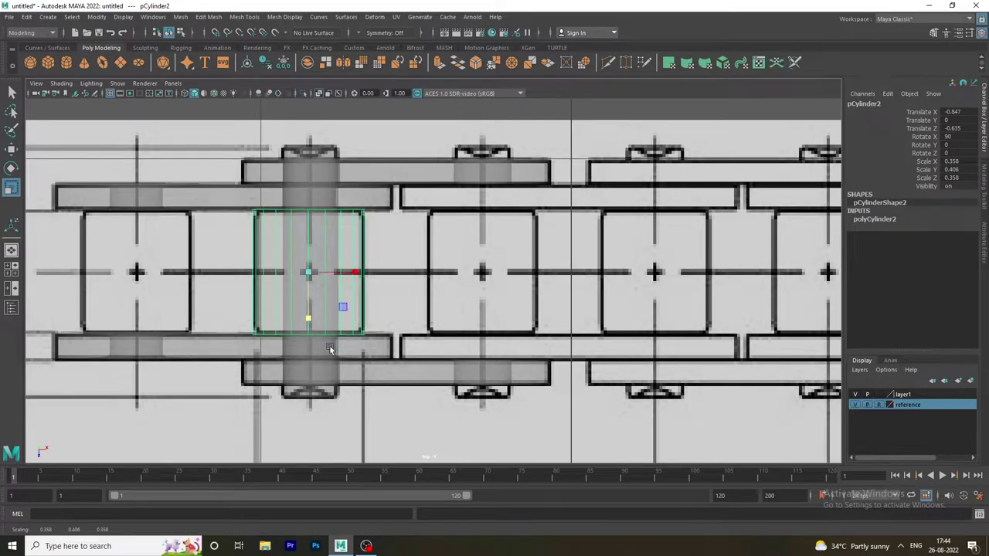
{"action": "left_click", "coordinate": [445, 382]}
{"action": "mouse_move", "coordinate": [535, 189]}
{"action": "left_mouse_down", "text": "alt"}
{"action": "mouse_move", "coordinate": [679, 274]}
{"action": "mouse_move", "coordinate": [465, 287]}
{"action": "left_mouse_up", "text": "alt"}
{"action": "key", "text": "space"}
{"action": "left_click_drag", "start_coordinate": [259, 376], "coordinate": [283, 399]}
Step: In the front view, raise the roller cylinder to Translate Y 0.458 between the plates
{"action": "middle_click_drag", "start_coordinate": [283, 399], "coordinate": [343, 296], "text": "alt"}
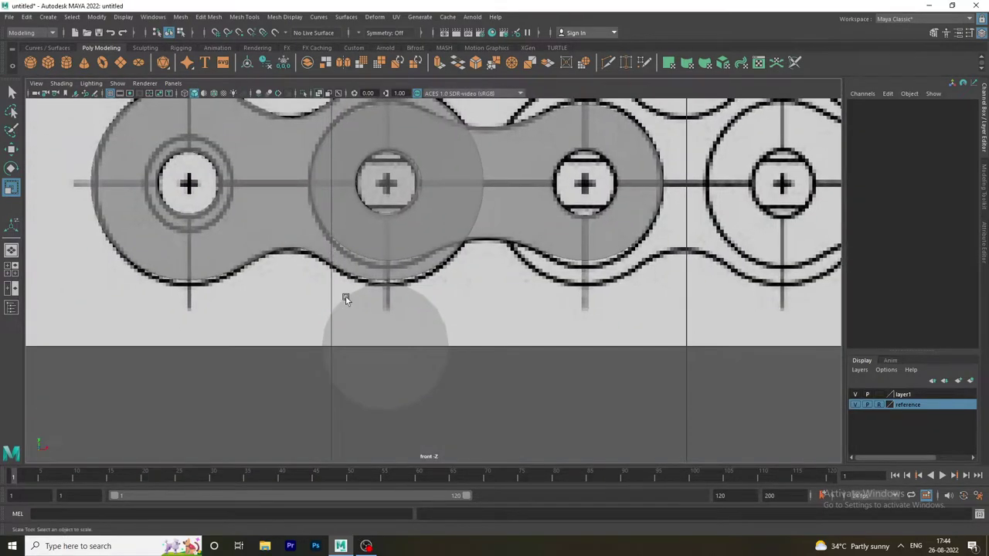
{"action": "left_click", "coordinate": [384, 352]}
{"action": "key", "text": "w"}
{"action": "mouse_move", "coordinate": [386, 311]}
{"action": "left_mouse_down"}
{"action": "mouse_move", "coordinate": [386, 143]}
{"action": "mouse_move", "coordinate": [604, 367]}
{"action": "mouse_move", "coordinate": [316, 332]}
{"action": "mouse_move", "coordinate": [325, 335]}
{"action": "left_mouse_up"}
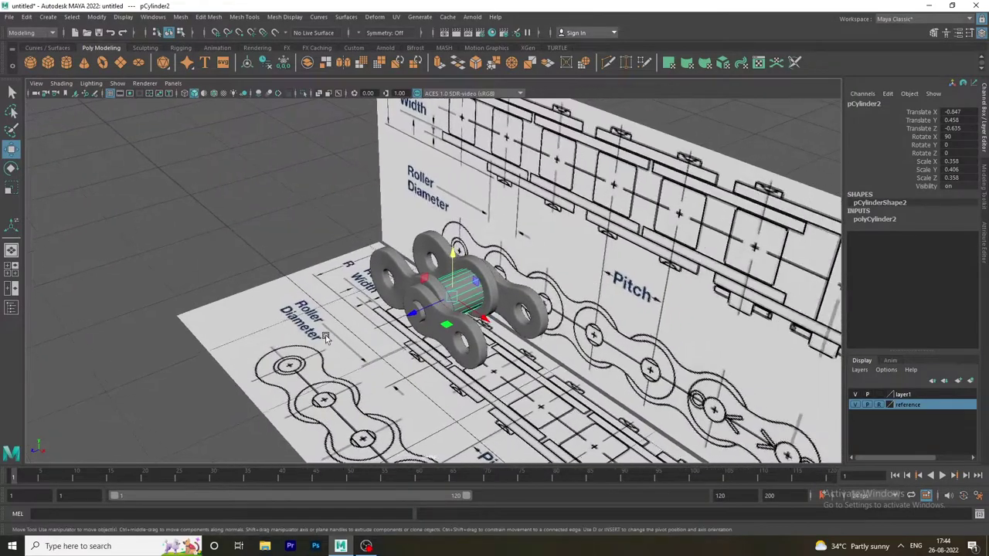
{"action": "left_click", "coordinate": [325, 335]}
{"action": "left_click", "coordinate": [467, 287]}
{"action": "mouse_move", "coordinate": [371, 322]}
{"action": "left_mouse_down", "text": "alt"}
{"action": "mouse_move", "coordinate": [457, 355]}
{"action": "mouse_move", "coordinate": [298, 271]}
{"action": "left_mouse_up", "text": "alt"}
Step: Set the lower-right viewport back to the side camera and enlarge it on the part
{"action": "key", "text": "space"}
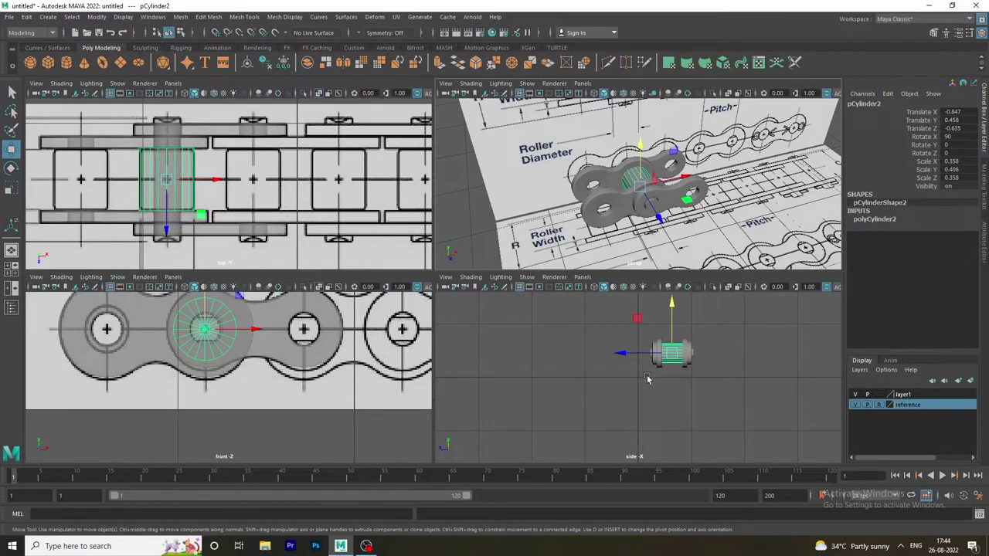
{"action": "left_click", "coordinate": [648, 378]}
{"action": "key", "text": "space"}
{"action": "left_click_drag", "start_coordinate": [672, 363], "coordinate": [693, 371]}
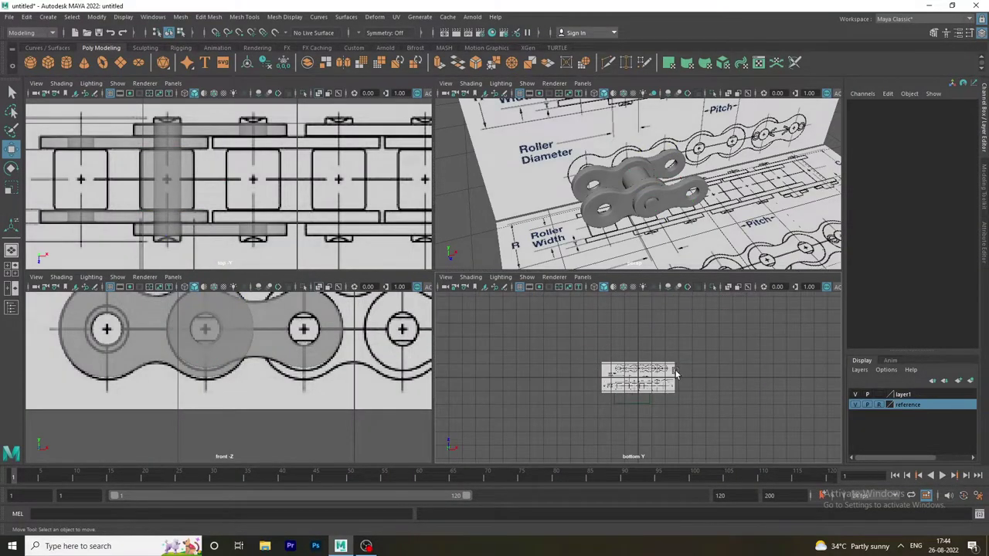
{"action": "left_click", "coordinate": [11, 274]}
{"action": "key", "text": "space"}
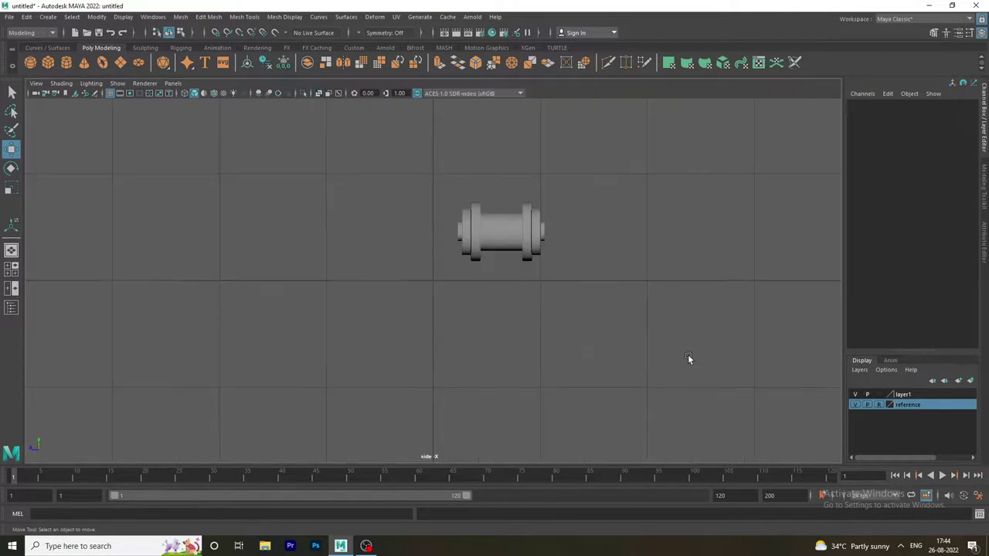
{"action": "scroll", "coordinate": [528, 265], "scroll_direction": "up", "scroll_amount": 2}
{"action": "middle_click_drag", "start_coordinate": [507, 332], "coordinate": [335, 424], "text": "alt"}
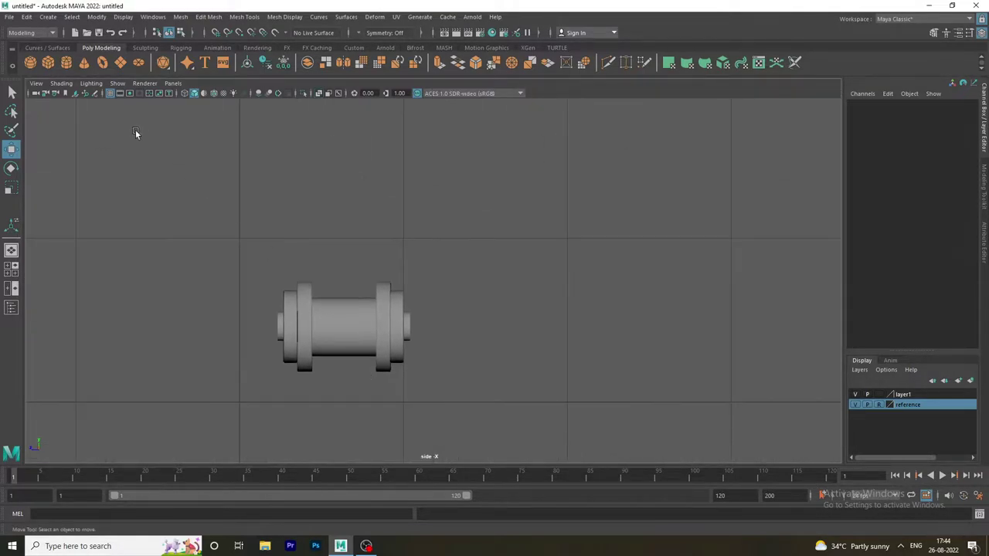
Step: Turn on X-Ray shading in the side view to check the roller and pin fit
{"action": "left_click", "coordinate": [61, 83]}
{"action": "left_click", "coordinate": [68, 186]}
{"action": "scroll", "coordinate": [452, 343], "scroll_direction": "up", "scroll_amount": 2}
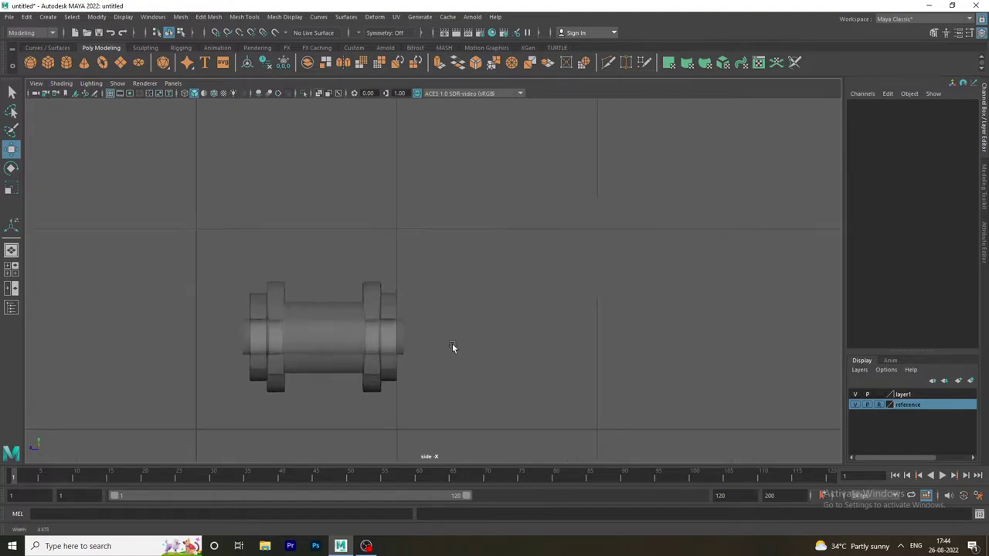
{"action": "scroll", "coordinate": [360, 318], "scroll_direction": "up", "scroll_amount": 1}
{"action": "middle_click_drag", "start_coordinate": [222, 355], "coordinate": [298, 283], "text": "alt"}
{"action": "left_click", "coordinate": [246, 271]}
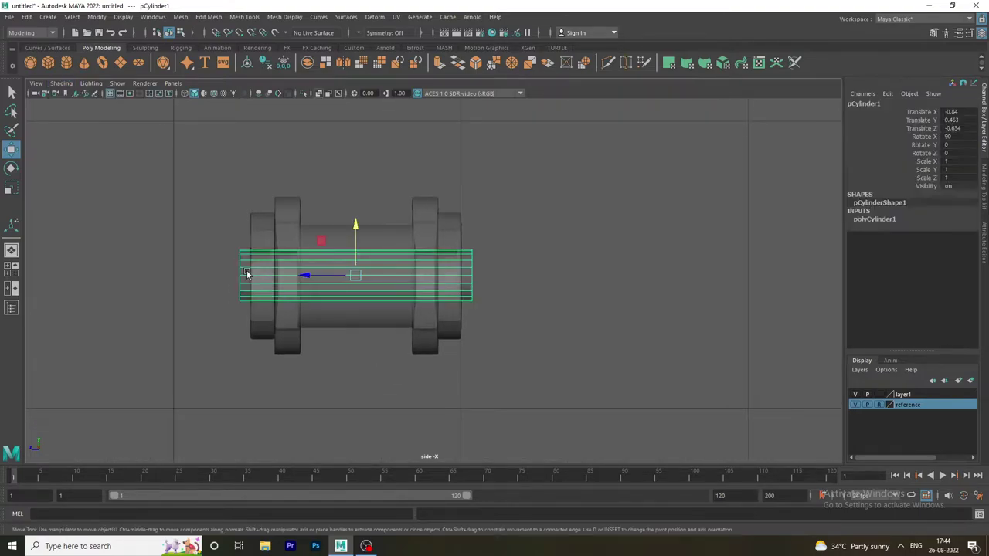
{"action": "left_click", "coordinate": [552, 326]}
{"action": "mouse_move", "coordinate": [407, 292]}
{"action": "right_mouse_down", "text": "alt"}
{"action": "mouse_move", "coordinate": [665, 387]}
{"action": "mouse_move", "coordinate": [575, 359]}
{"action": "right_mouse_up", "text": "alt"}
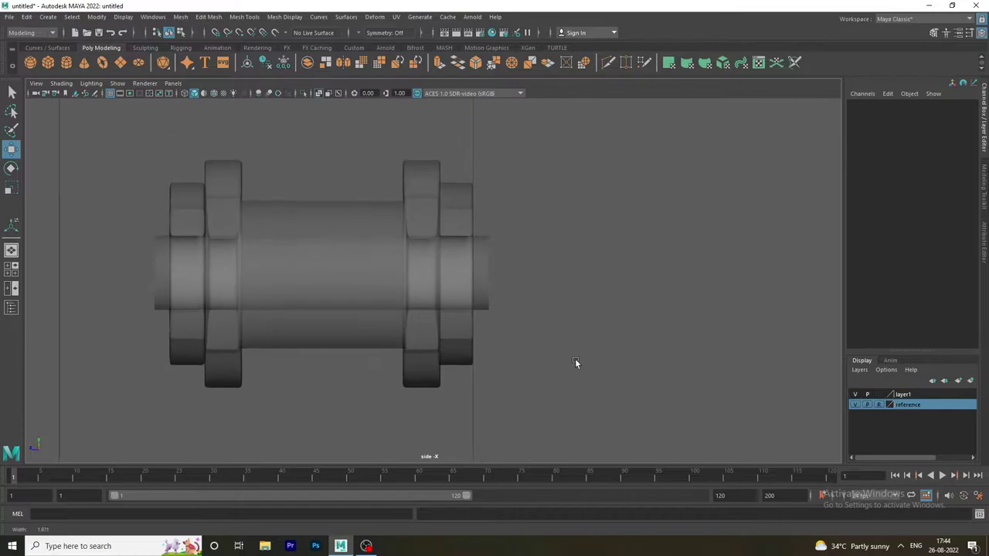
{"action": "key", "text": "space"}
{"action": "key", "text": "space"}
Step: Pick out the roller cylinder pCylinder2 from among the link plates and pin
{"action": "scroll", "coordinate": [400, 305], "scroll_direction": "up", "scroll_amount": 3}
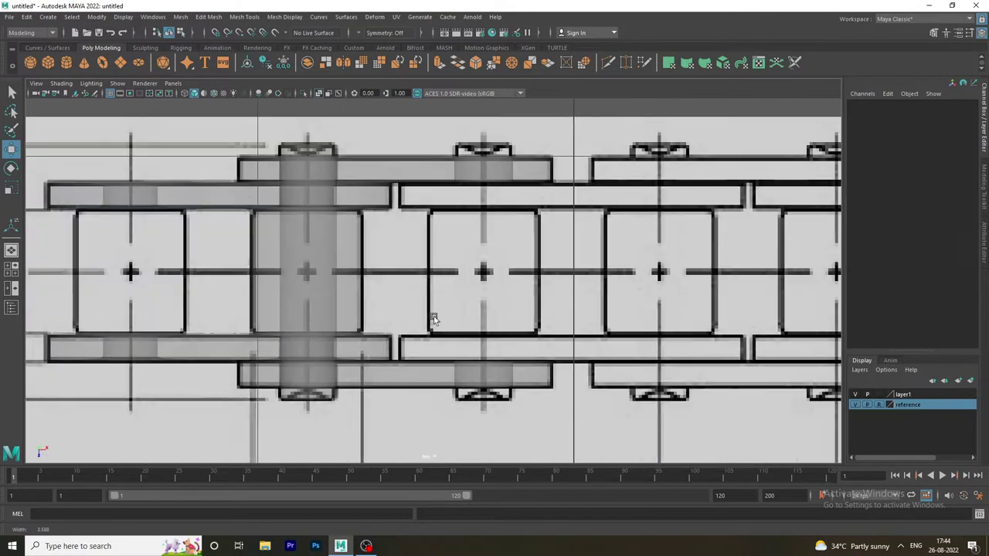
{"action": "left_click", "coordinate": [321, 267]}
{"action": "left_click", "coordinate": [309, 171]}
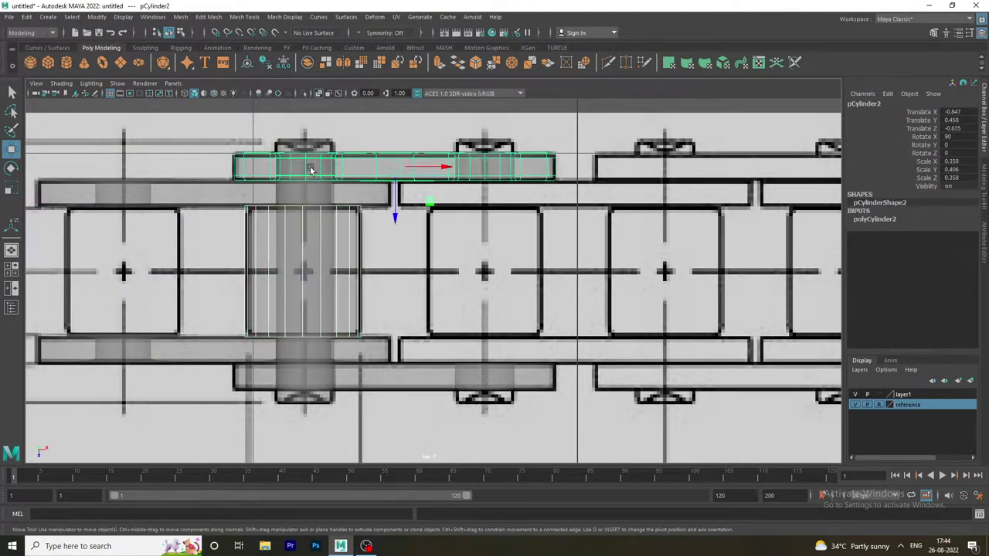
{"action": "left_click", "coordinate": [321, 292]}
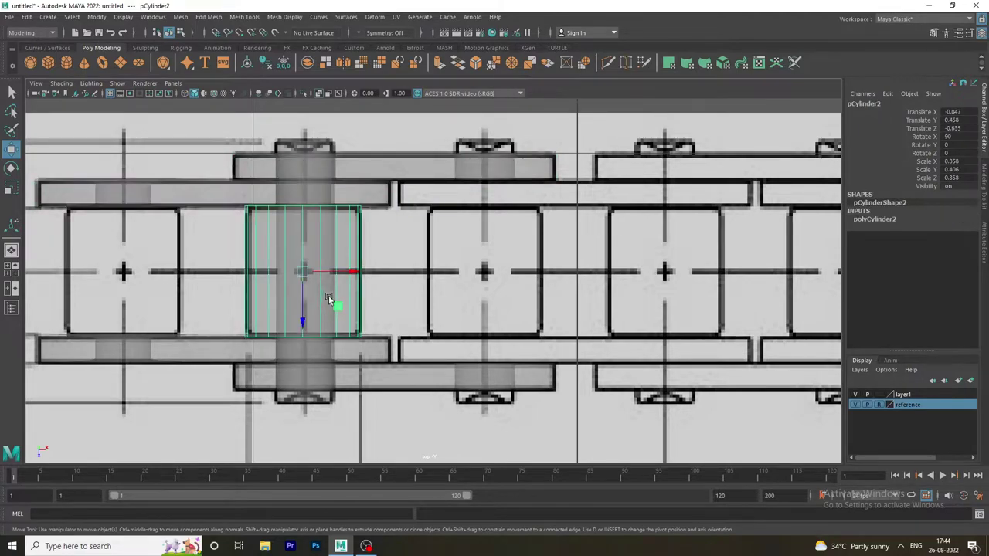
{"action": "left_click", "coordinate": [319, 398]}
{"action": "left_click", "coordinate": [316, 404]}
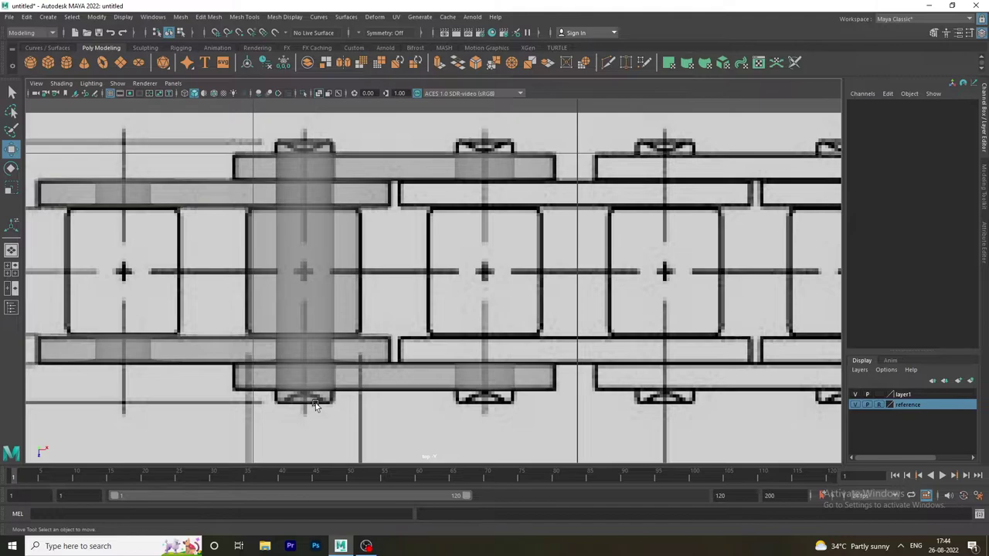
{"action": "left_click", "coordinate": [320, 405]}
{"action": "left_click", "coordinate": [266, 319]}
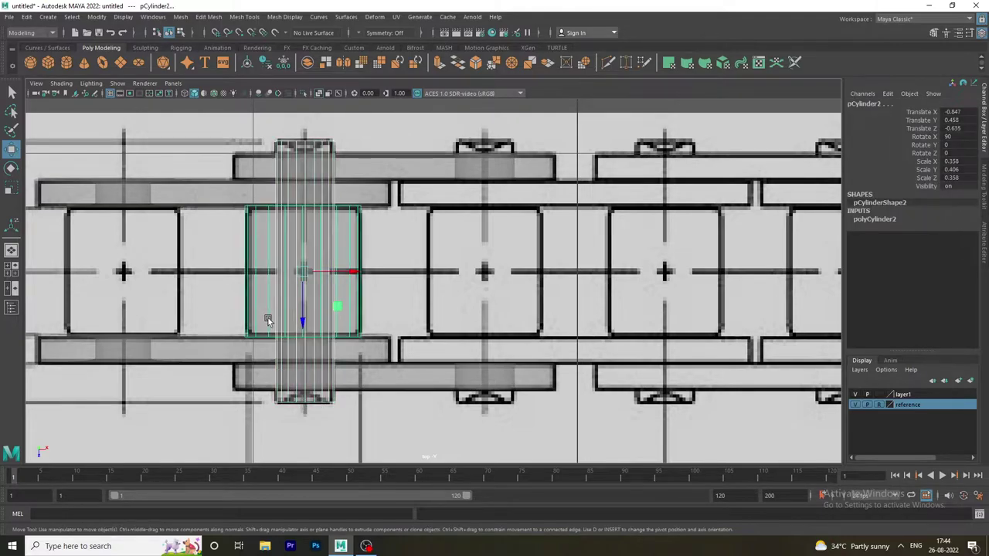
Step: Duplicate the roller and slide the copy along X onto the next roller position
{"action": "key", "text": "ctrl+d"}
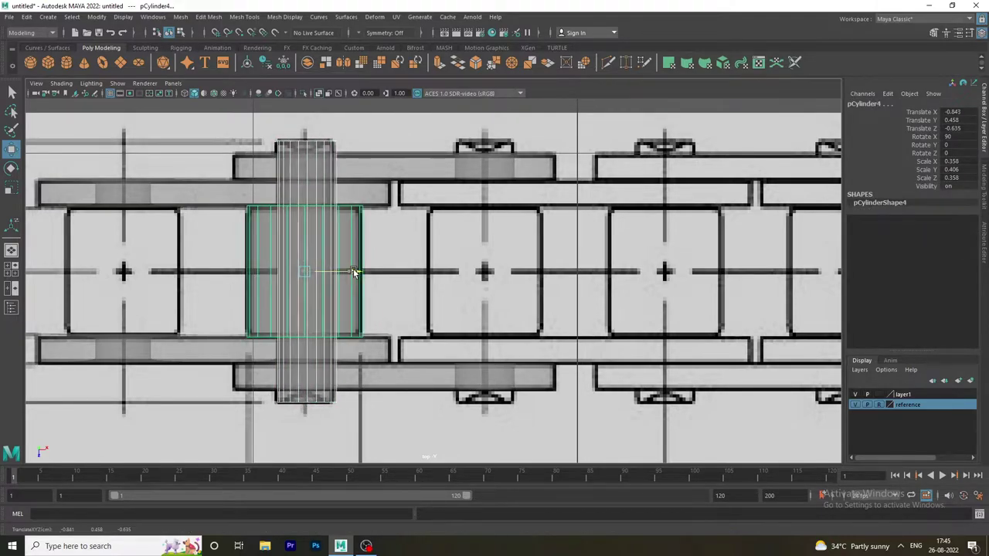
{"action": "left_click_drag", "start_coordinate": [337, 306], "coordinate": [528, 315]}
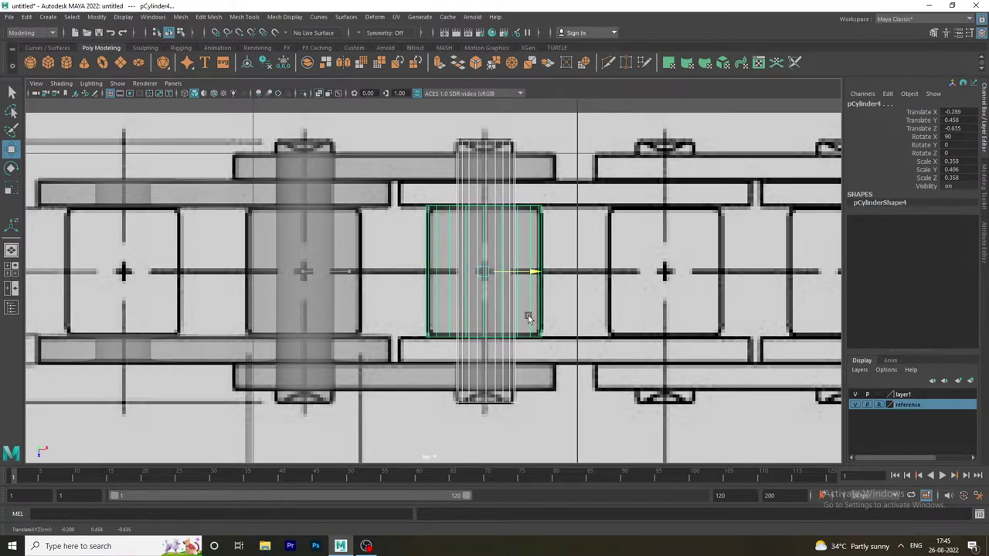
{"action": "left_click", "coordinate": [575, 436]}
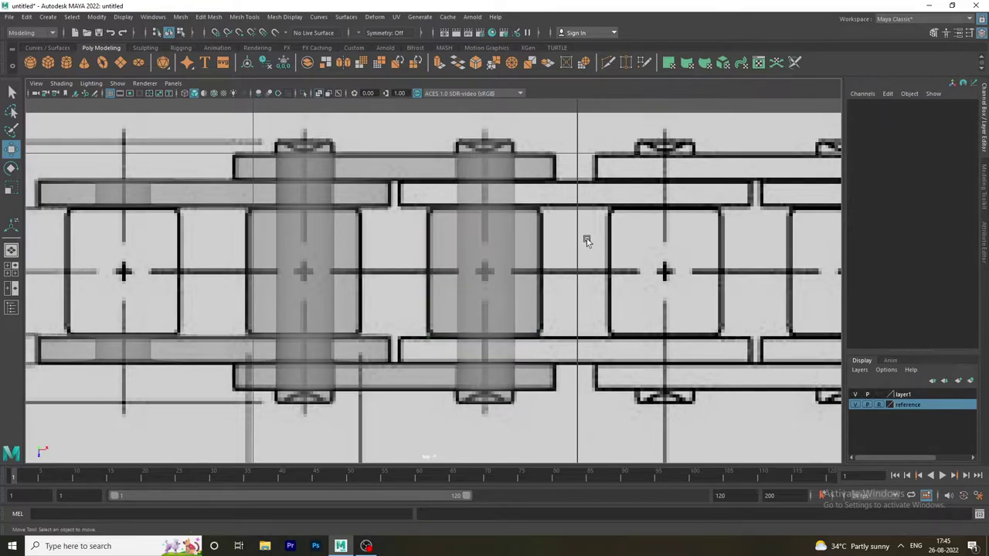
{"action": "key", "text": "space"}
{"action": "key", "text": "space"}
{"action": "left_click_drag", "start_coordinate": [653, 273], "coordinate": [432, 283], "text": "alt"}
Step: Check the new, middle and left rollers and the link plates in the four-view layout
{"action": "key", "text": "space"}
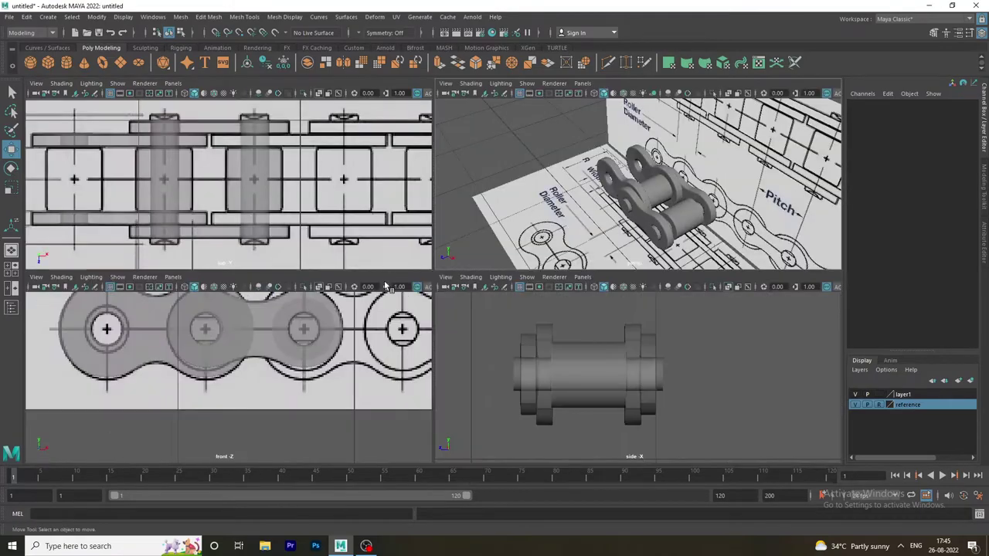
{"action": "key", "text": "space"}
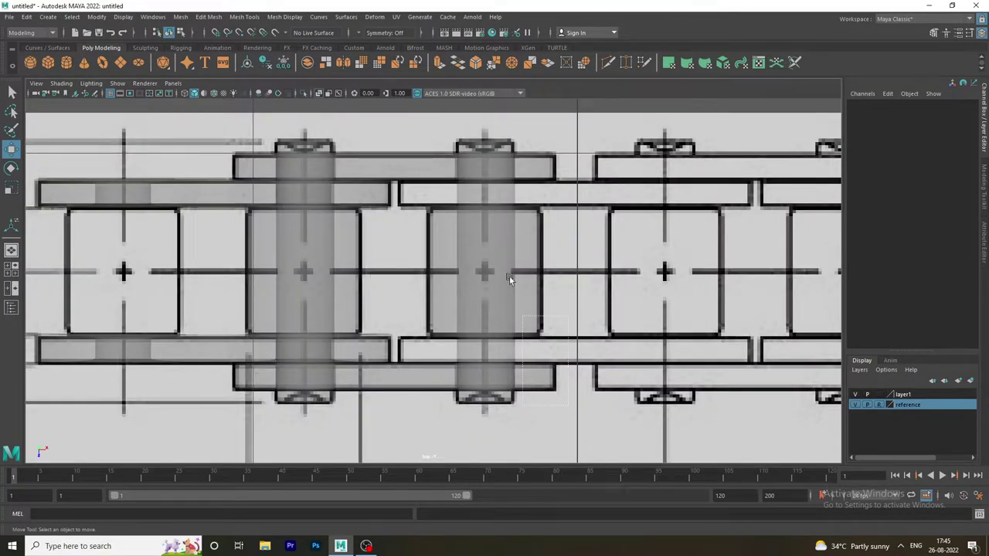
{"action": "left_click", "coordinate": [509, 277]}
{"action": "left_click", "coordinate": [494, 275]}
{"action": "left_click", "coordinate": [494, 275]}
{"action": "left_click", "coordinate": [499, 263]}
{"action": "left_click", "coordinate": [482, 266]}
{"action": "left_click", "coordinate": [310, 236]}
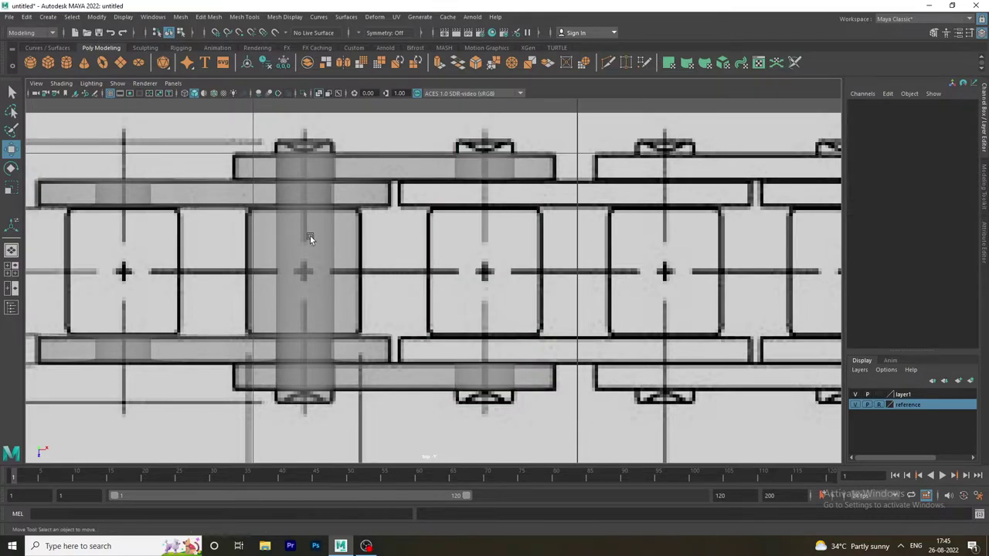
{"action": "left_click", "coordinate": [315, 251]}
{"action": "left_click", "coordinate": [310, 193]}
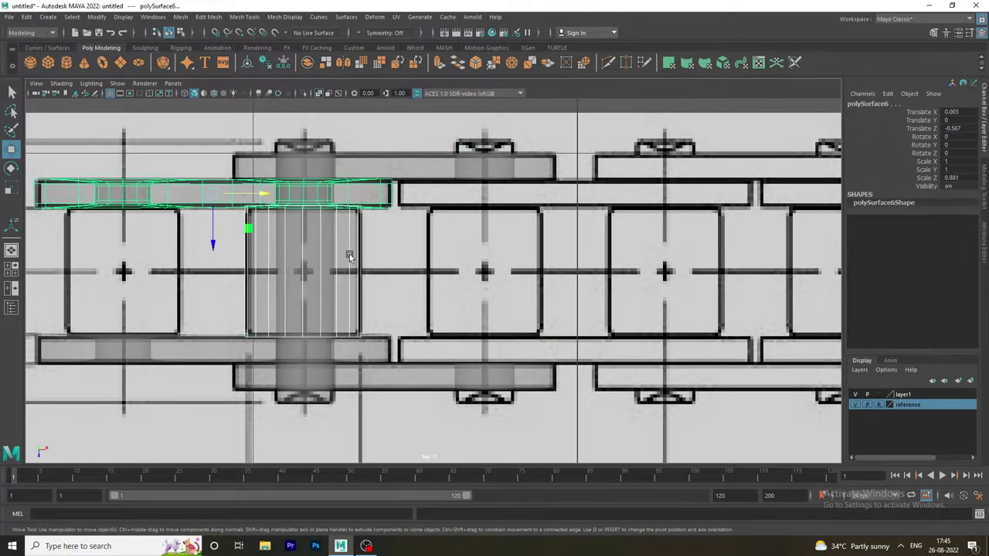
{"action": "left_click", "coordinate": [346, 175]}
Step: Select the roller pCylinder2 and pin pCylinder1 and isolate them with Ctrl+1
{"action": "key", "text": "space"}
{"action": "key", "text": "space"}
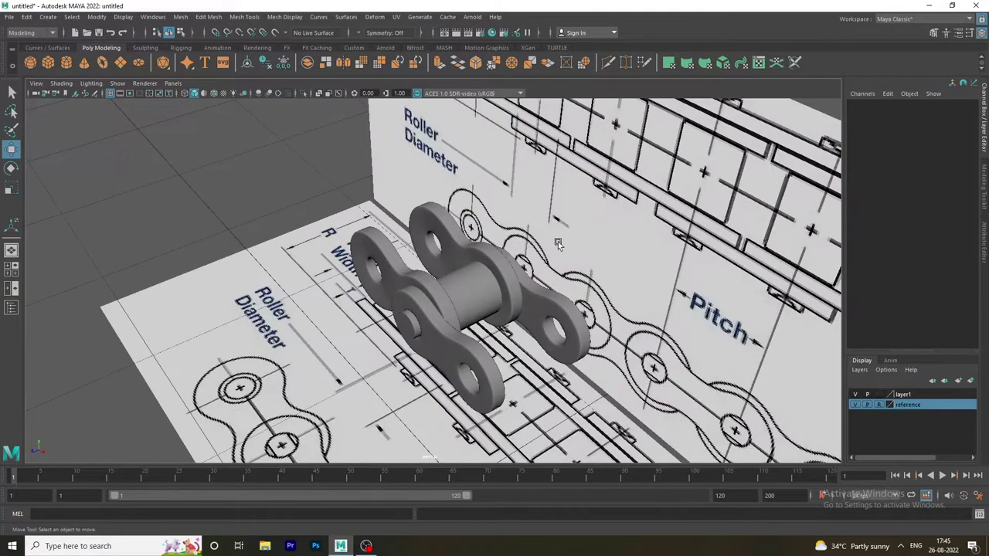
{"action": "left_click", "coordinate": [466, 283]}
{"action": "mouse_move", "coordinate": [466, 282]}
{"action": "left_mouse_down", "text": "alt"}
{"action": "mouse_move", "coordinate": [456, 305]}
{"action": "mouse_move", "coordinate": [434, 302]}
{"action": "left_mouse_up", "text": "alt"}
{"action": "scroll", "coordinate": [434, 302], "scroll_direction": "up", "scroll_amount": 3}
{"action": "left_click", "coordinate": [361, 299], "text": "shift"}
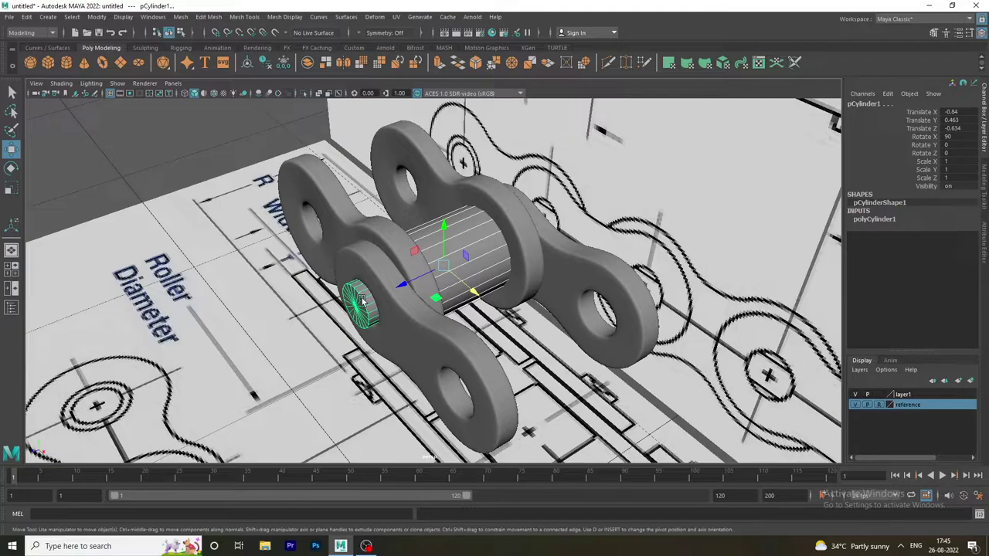
{"action": "key", "text": "ctrl+1"}
{"action": "left_click", "coordinate": [504, 353]}
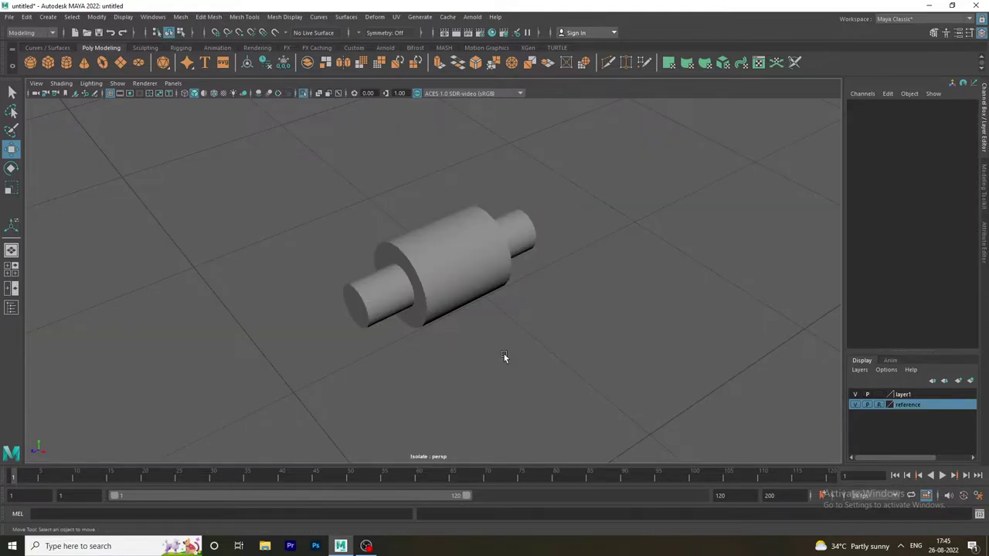
{"action": "mouse_move", "coordinate": [504, 354]}
{"action": "left_mouse_down", "text": "alt"}
{"action": "mouse_move", "coordinate": [380, 331]}
{"action": "mouse_move", "coordinate": [507, 340]}
{"action": "mouse_move", "coordinate": [530, 353]}
{"action": "left_mouse_up", "text": "alt"}
Step: Select both end edge loops of the large roller cylinder and apply a Bevel
{"action": "left_click", "coordinate": [440, 255]}
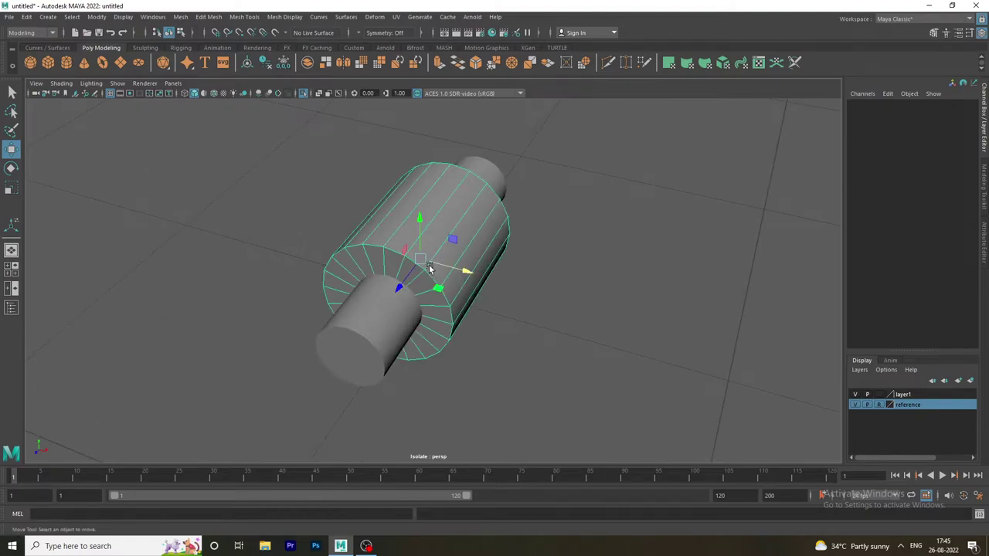
{"action": "right_click", "coordinate": [435, 225]}
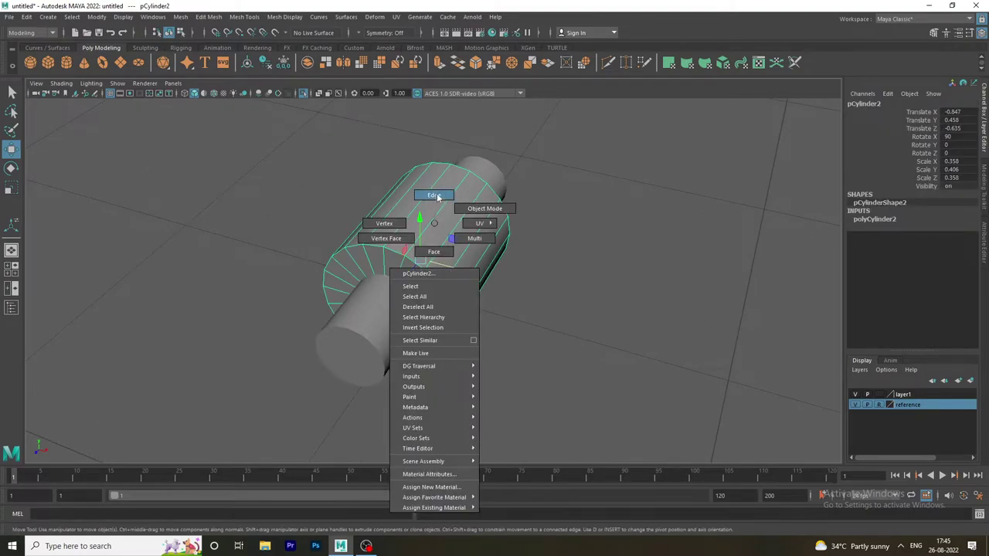
{"action": "left_click", "coordinate": [435, 196]}
{"action": "double_click", "coordinate": [412, 260]}
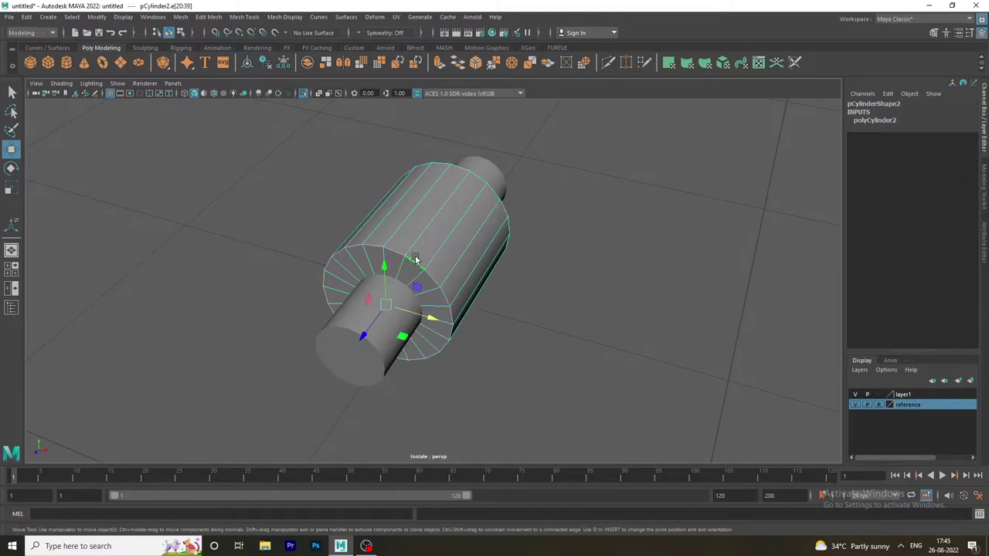
{"action": "left_click_drag", "start_coordinate": [548, 273], "coordinate": [555, 271], "text": "alt"}
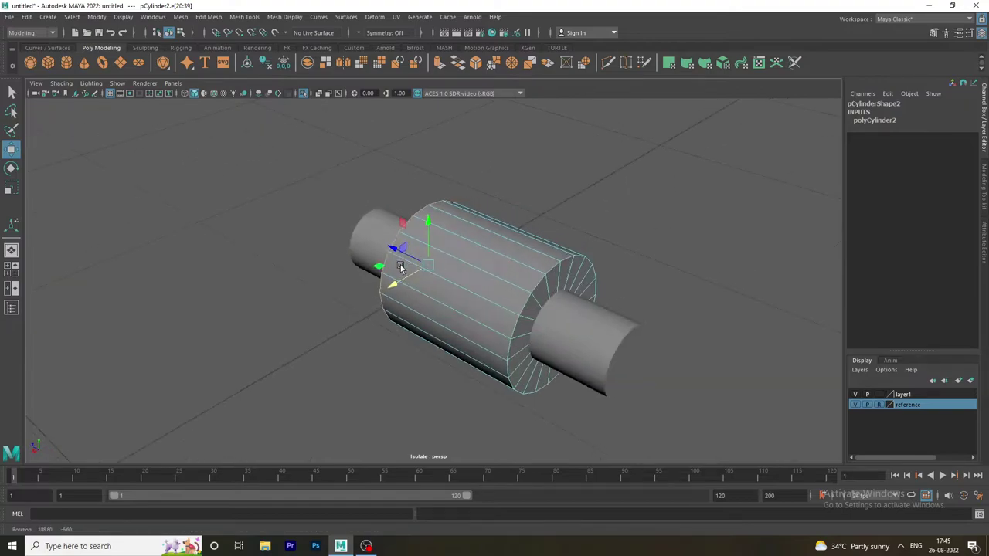
{"action": "left_click", "coordinate": [557, 269]}
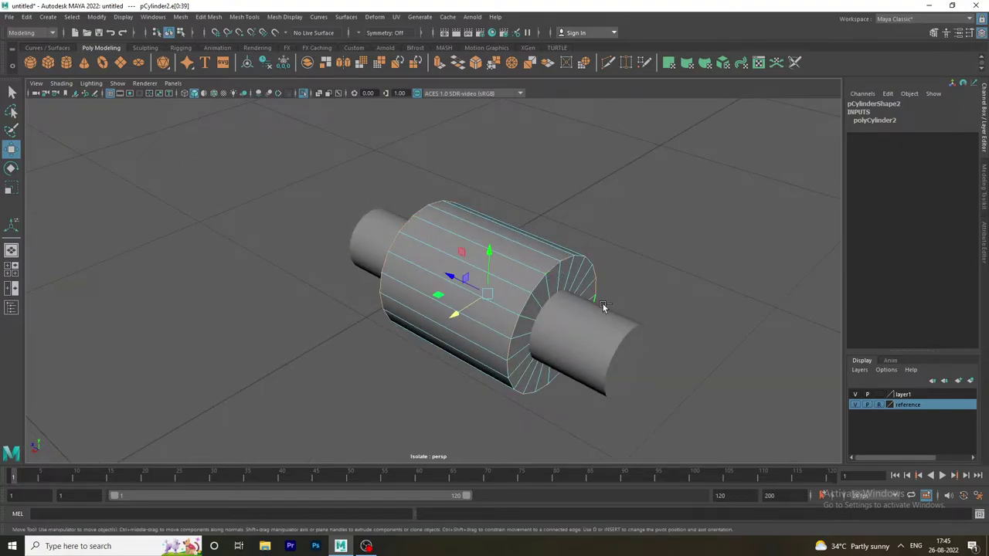
{"action": "left_click", "coordinate": [474, 62]}
Step: Set the bevel to fraction 0.02 with 3 segments, then return to object selection
{"action": "left_click_drag", "start_coordinate": [464, 211], "coordinate": [736, 307], "text": "alt"}
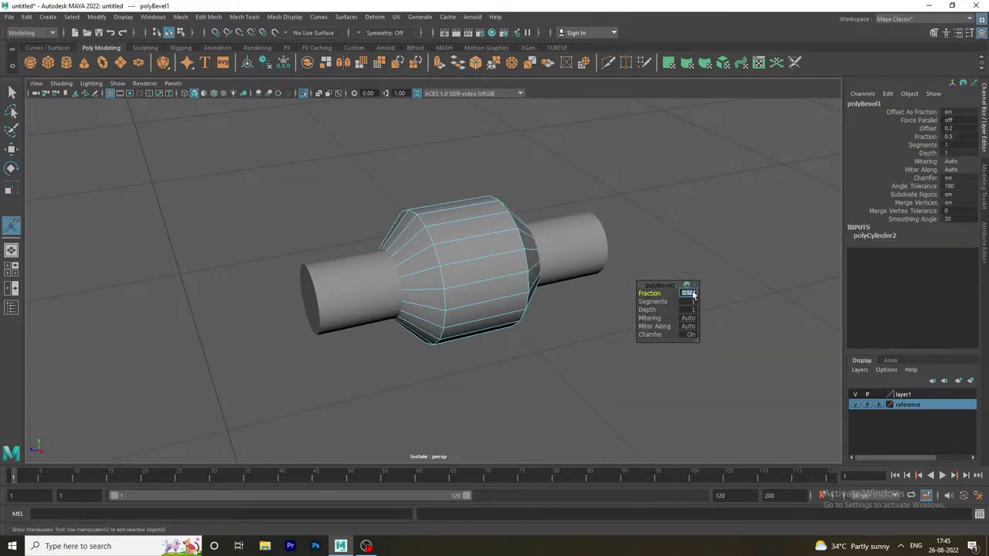
{"action": "type", "text": "0.1"}
{"action": "key", "text": "Return"}
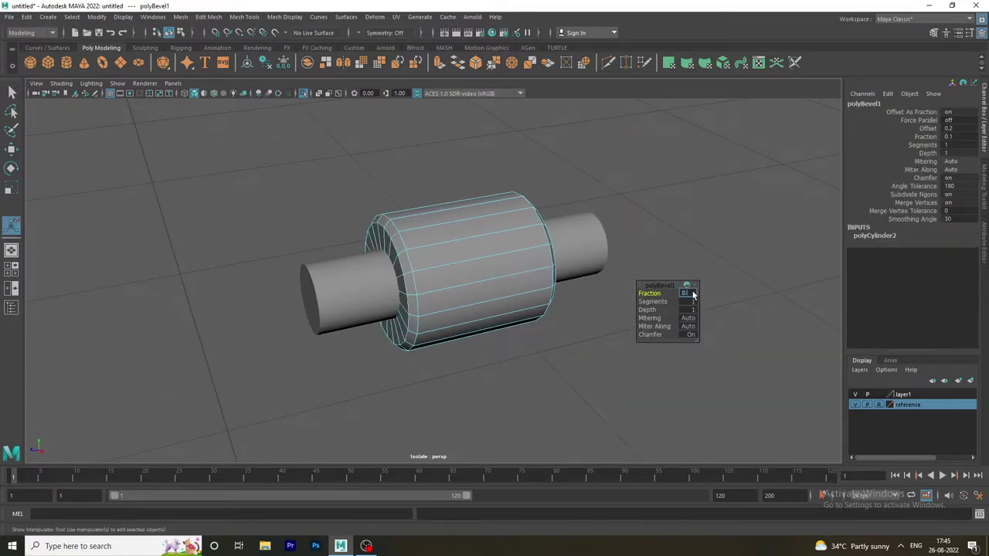
{"action": "type", "text": "0.02"}
{"action": "key", "text": "Return"}
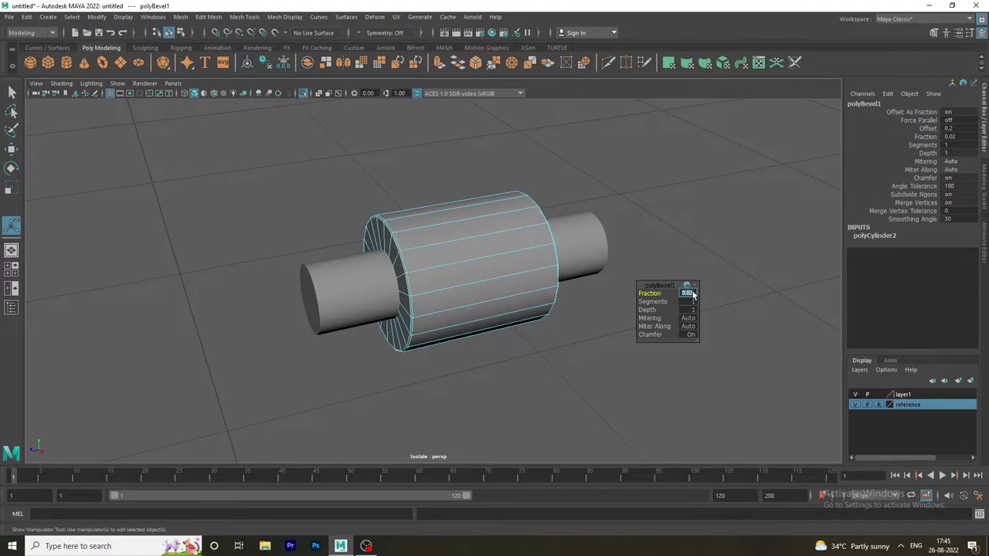
{"action": "left_click", "coordinate": [695, 303]}
{"action": "type", "text": "3"}
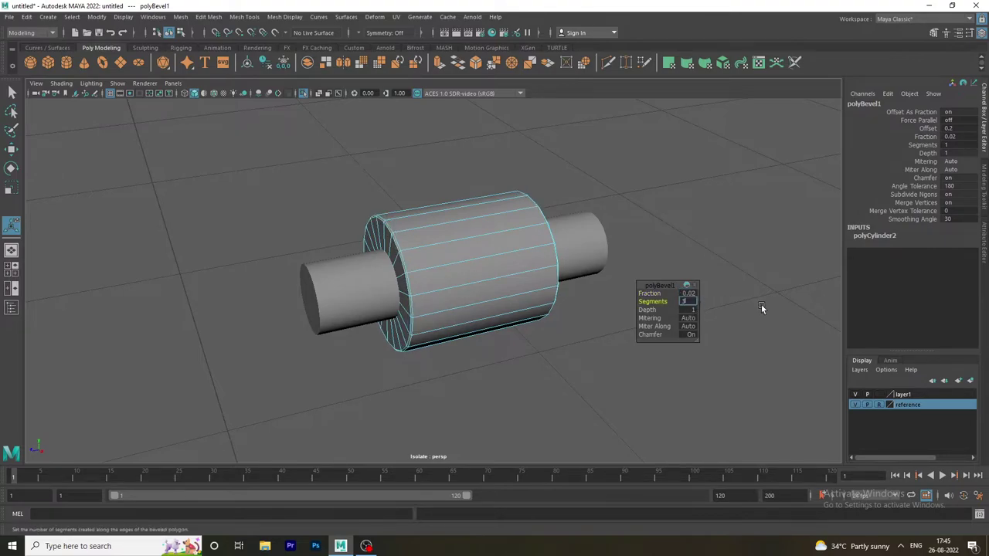
{"action": "key", "text": "Return"}
{"action": "scroll", "coordinate": [446, 357], "scroll_direction": "up", "scroll_amount": 5}
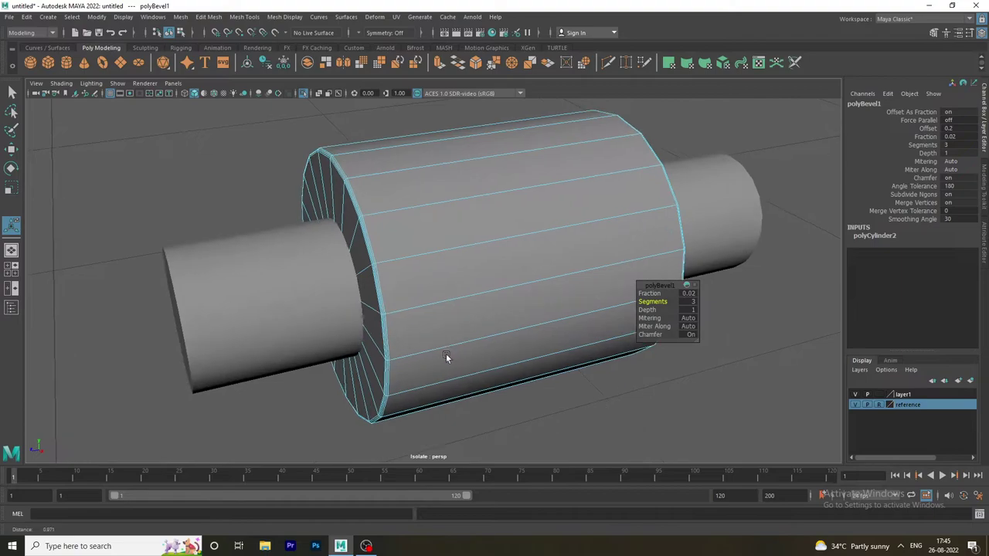
{"action": "right_click_drag", "start_coordinate": [485, 210], "coordinate": [530, 199]}
{"action": "left_click", "coordinate": [667, 382]}
{"action": "left_click", "coordinate": [510, 323]}
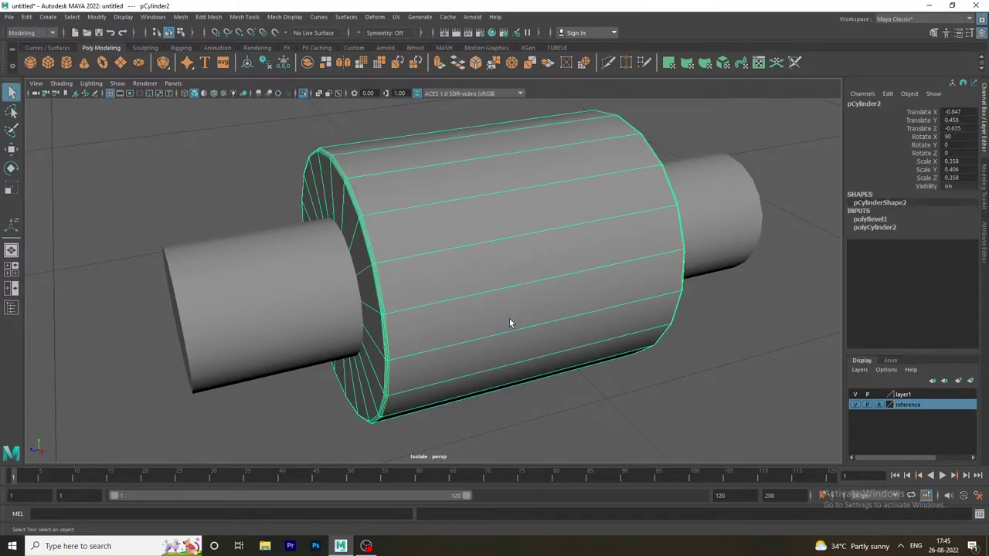
{"action": "left_click", "coordinate": [712, 378]}
{"action": "scroll", "coordinate": [712, 379], "scroll_direction": "down", "scroll_amount": 3}
Step: Select the end edge loops of the thin shaft cylinder and bevel them with Ctrl+B
{"action": "scroll", "coordinate": [527, 371], "scroll_direction": "down", "scroll_amount": 2}
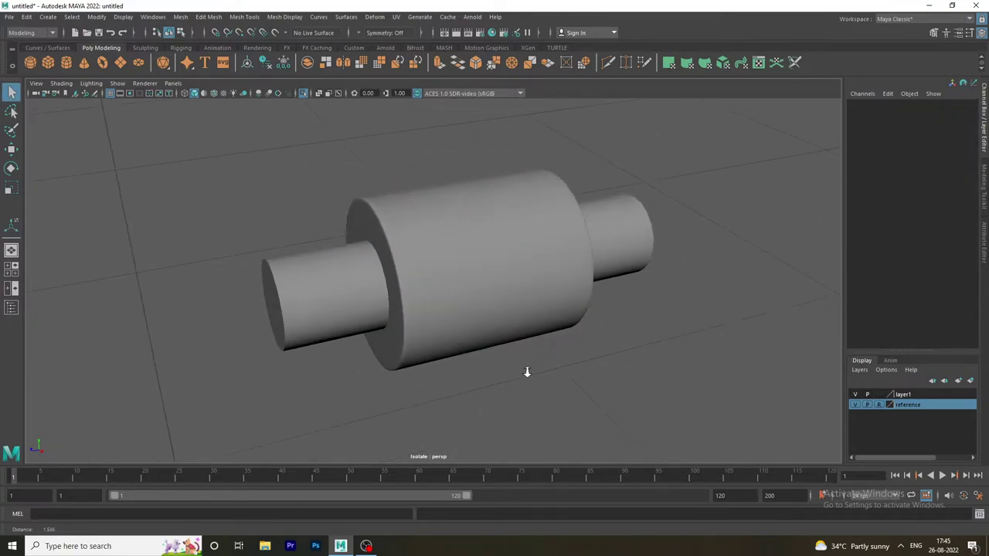
{"action": "mouse_move", "coordinate": [527, 371]}
{"action": "left_mouse_down", "text": "alt"}
{"action": "mouse_move", "coordinate": [569, 348]}
{"action": "mouse_move", "coordinate": [397, 347]}
{"action": "mouse_move", "coordinate": [450, 344]}
{"action": "left_mouse_up", "text": "alt"}
{"action": "left_click", "coordinate": [348, 319]}
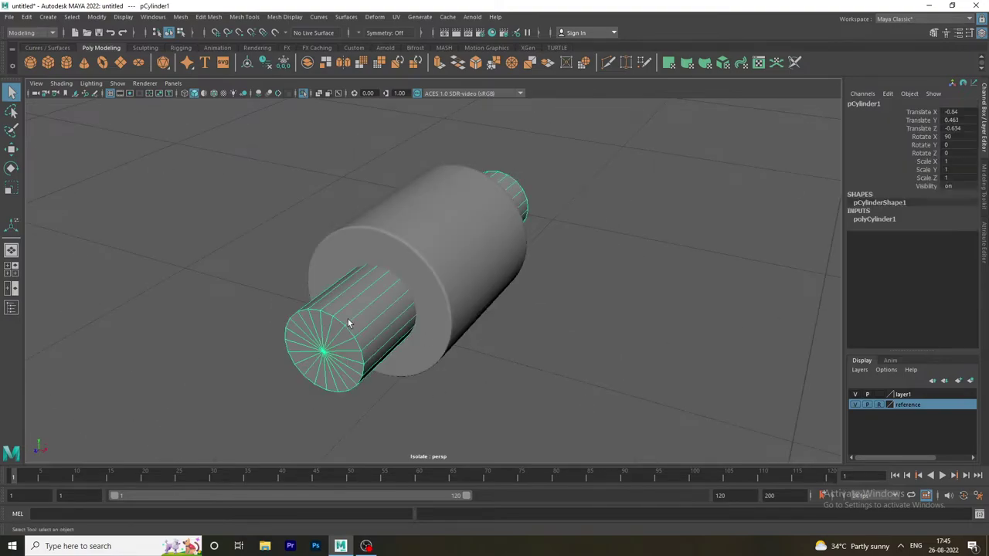
{"action": "right_click_drag", "start_coordinate": [347, 323], "coordinate": [345, 232]}
{"action": "left_click", "coordinate": [338, 319]}
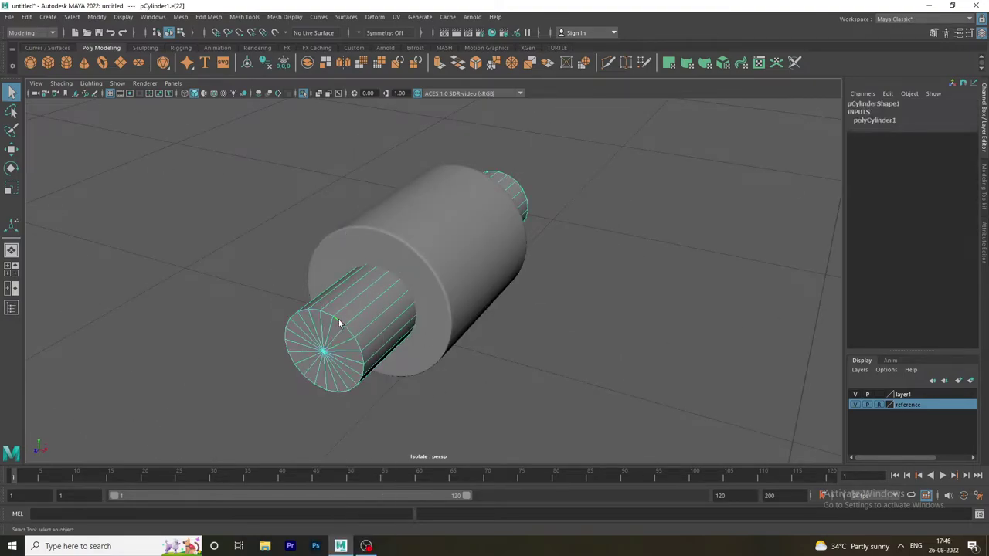
{"action": "double_click", "coordinate": [339, 319]}
{"action": "left_click_drag", "start_coordinate": [338, 319], "coordinate": [370, 337], "text": "alt"}
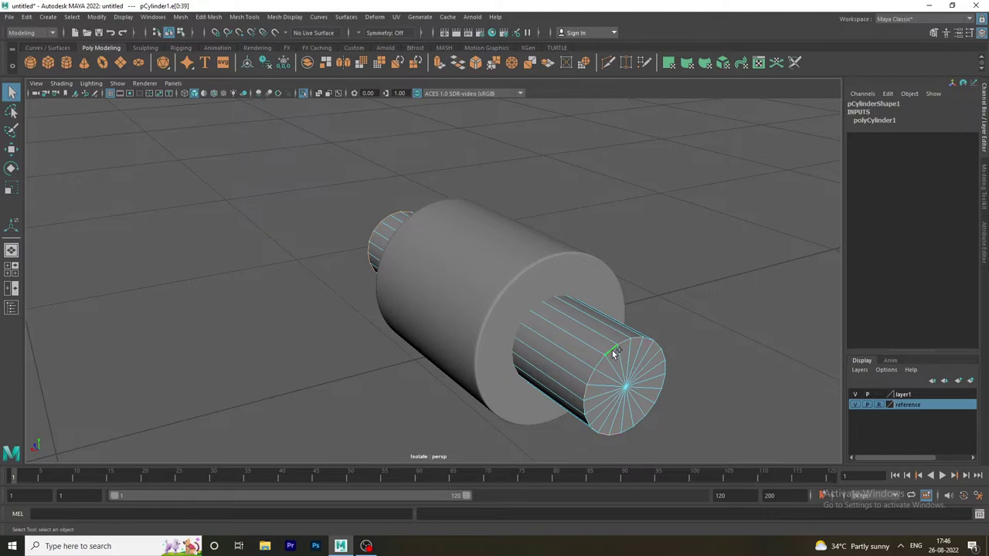
{"action": "key", "text": "ctrl+b"}
Step: Set the shaft bevel to fraction 0.1 with 3 segments and return to object selection
{"action": "mouse_move", "coordinate": [632, 199]}
{"action": "left_mouse_down", "text": "alt"}
{"action": "mouse_move", "coordinate": [453, 207]}
{"action": "mouse_move", "coordinate": [567, 211]}
{"action": "left_mouse_up", "text": "alt"}
{"action": "left_click", "coordinate": [687, 293]}
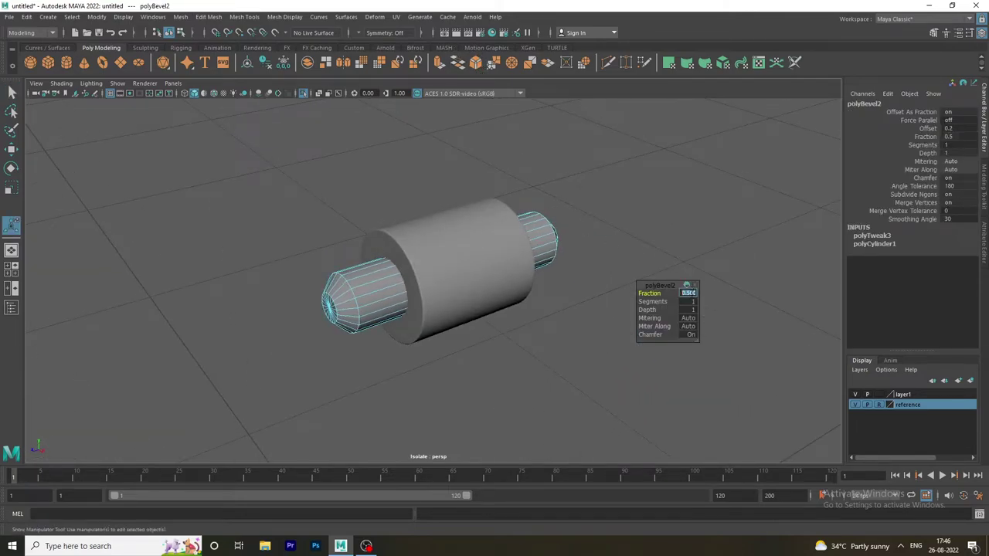
{"action": "key", "text": "Return"}
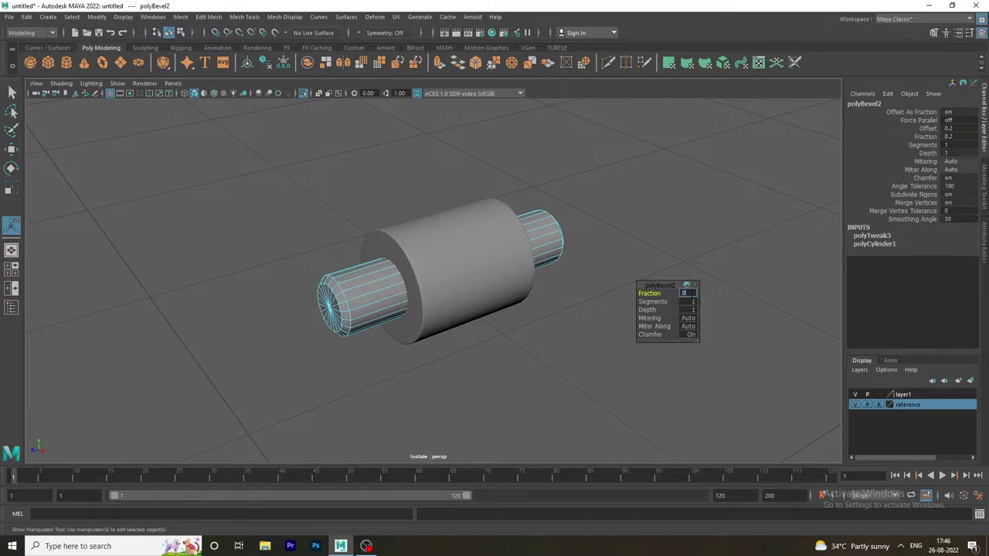
{"action": "type", "text": ".1"}
{"action": "key", "text": "Return"}
{"action": "scroll", "coordinate": [734, 311], "scroll_direction": "up", "scroll_amount": 1}
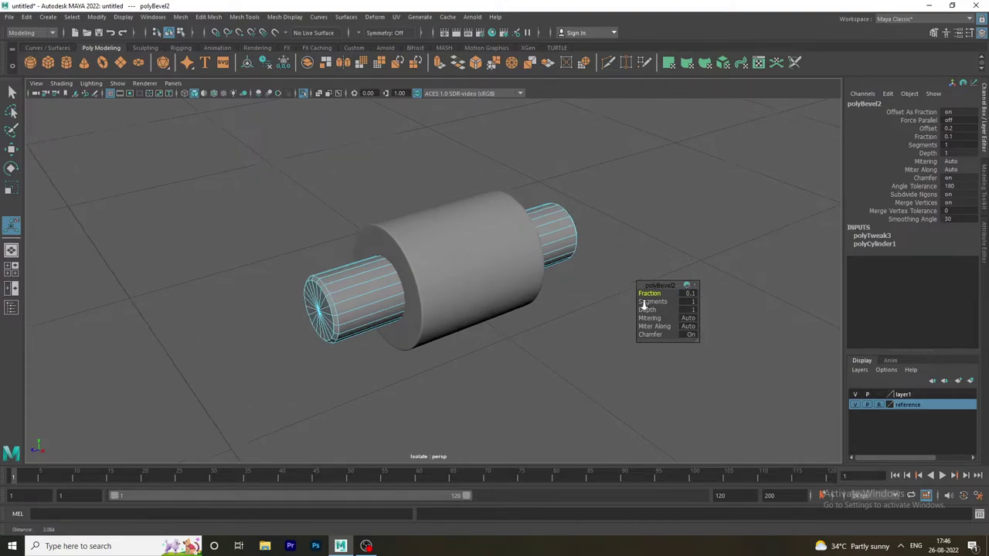
{"action": "scroll", "coordinate": [734, 312], "scroll_direction": "up", "scroll_amount": 2}
{"action": "left_click", "coordinate": [692, 302]}
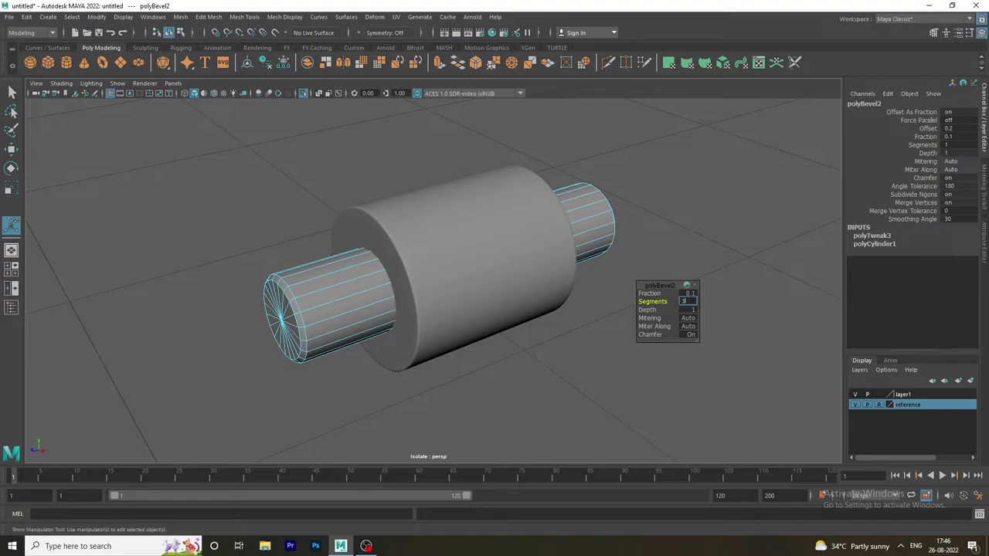
{"action": "type", "text": "3"}
{"action": "key", "text": "Return"}
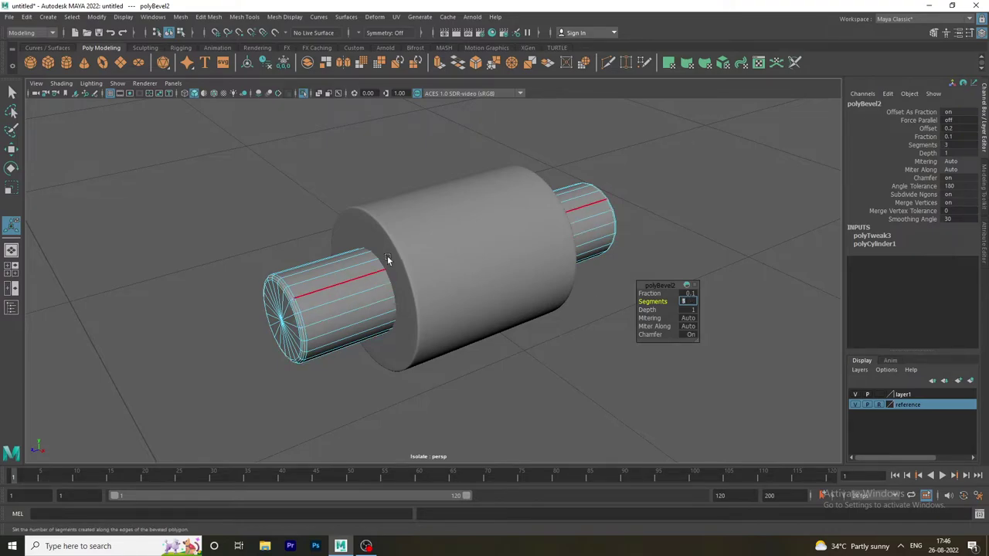
{"action": "right_click_drag", "start_coordinate": [332, 282], "coordinate": [388, 247]}
{"action": "left_click", "coordinate": [551, 346]}
{"action": "left_click", "coordinate": [361, 312]}
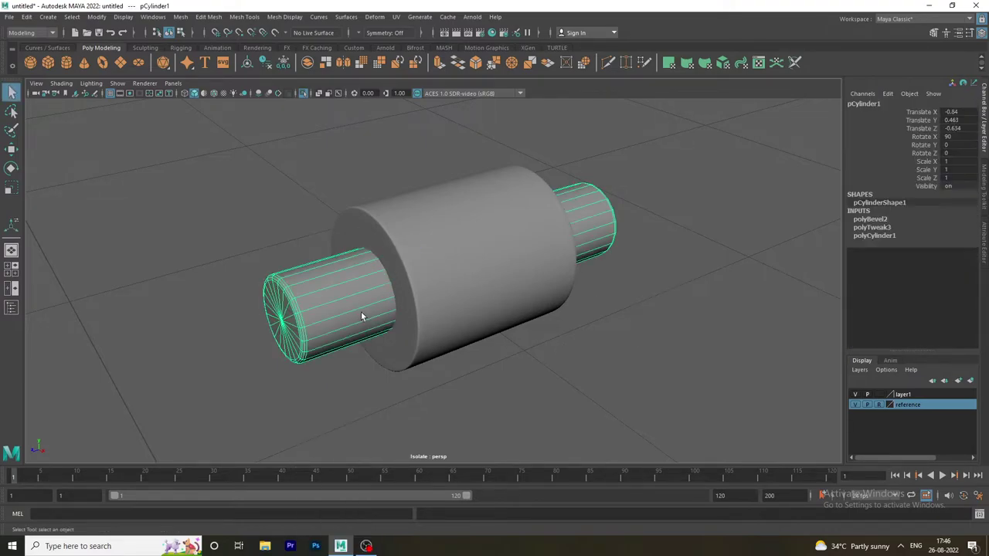
Step: Preview the shaft smoothed and inspect the assembled chain link from several views
{"action": "key", "text": "3"}
{"action": "left_click", "coordinate": [519, 379]}
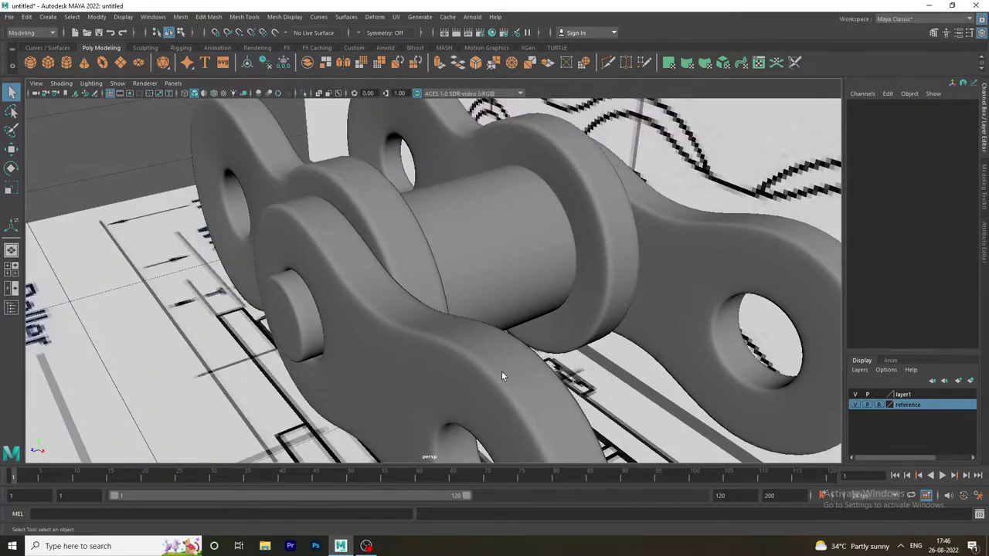
{"action": "mouse_move", "coordinate": [501, 372]}
{"action": "left_mouse_down", "text": "alt"}
{"action": "mouse_move", "coordinate": [328, 292]}
{"action": "mouse_move", "coordinate": [340, 279]}
{"action": "left_mouse_up", "text": "alt"}
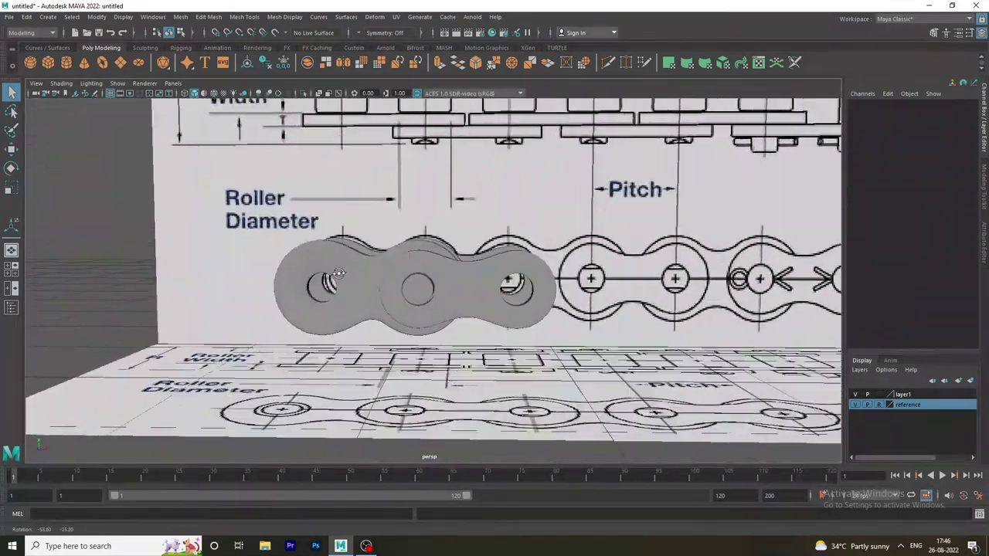
{"action": "key", "text": "space"}
{"action": "key", "text": "space"}
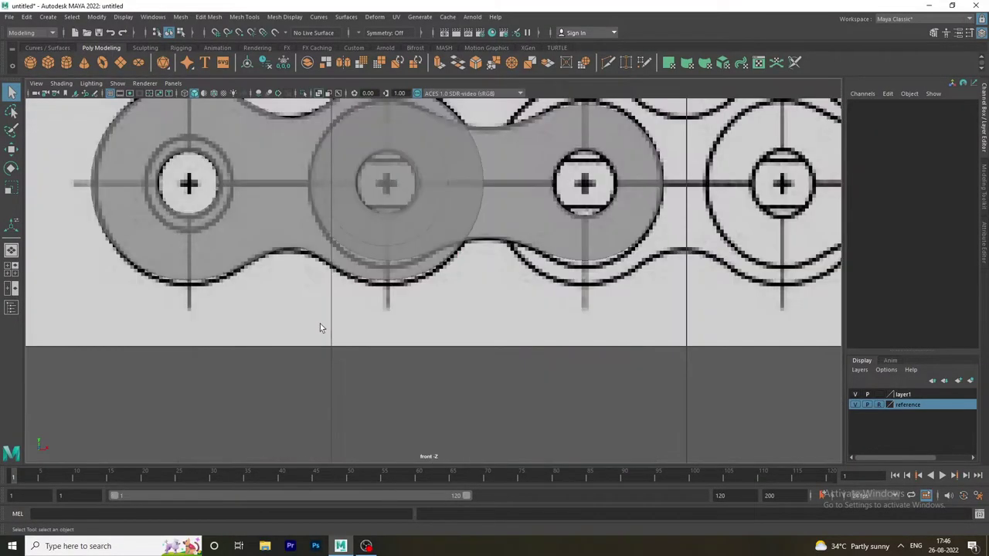
{"action": "key", "text": "space"}
{"action": "mouse_move", "coordinate": [440, 270]}
{"action": "left_mouse_down"}
{"action": "mouse_move", "coordinate": [441, 232]}
{"action": "mouse_move", "coordinate": [454, 321]}
{"action": "mouse_move", "coordinate": [497, 298]}
{"action": "mouse_move", "coordinate": [417, 320]}
{"action": "left_mouse_up"}
Step: Scale the link's centre pin up uniformly to 1.067
{"action": "left_click", "coordinate": [414, 321]}
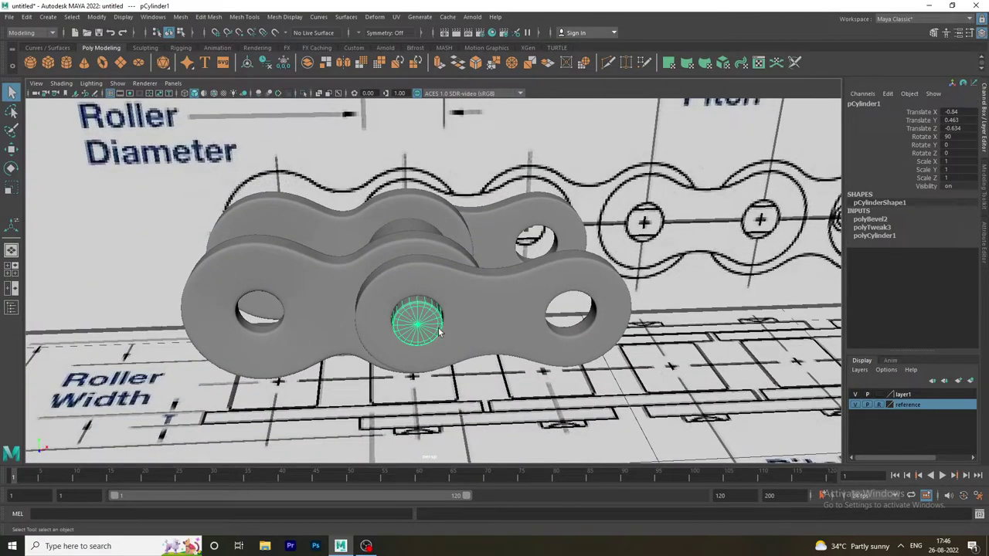
{"action": "key", "text": "e"}
{"action": "key", "text": "r"}
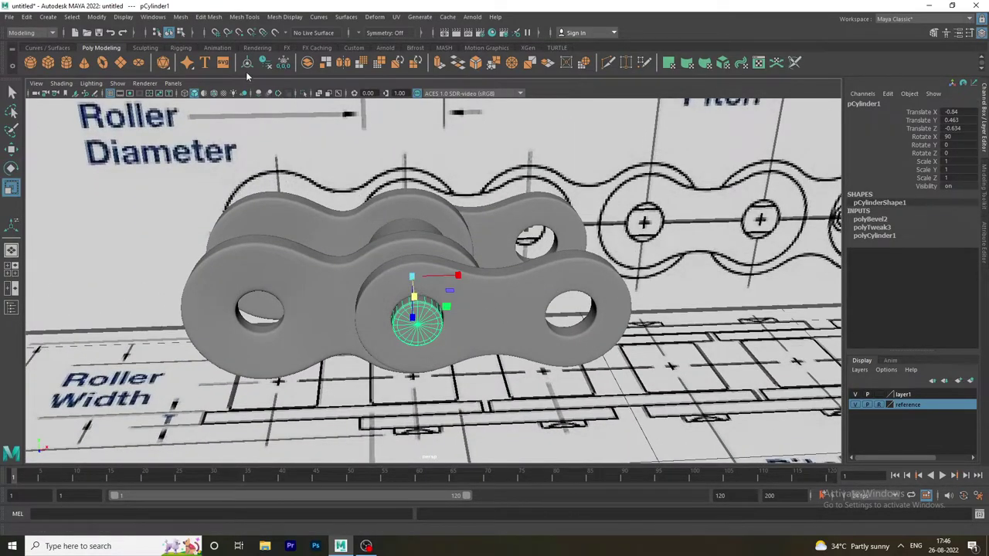
{"action": "left_click_drag", "start_coordinate": [412, 276], "coordinate": [418, 279]}
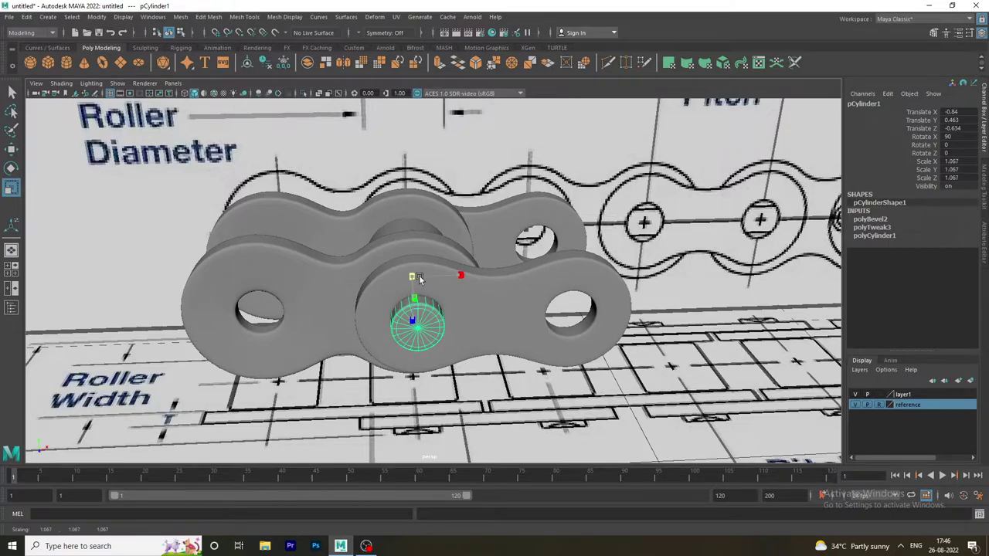
Step: Reduce the tall pin cylinder's Scale Y from 1.067 to 1.02
{"action": "key", "text": "space"}
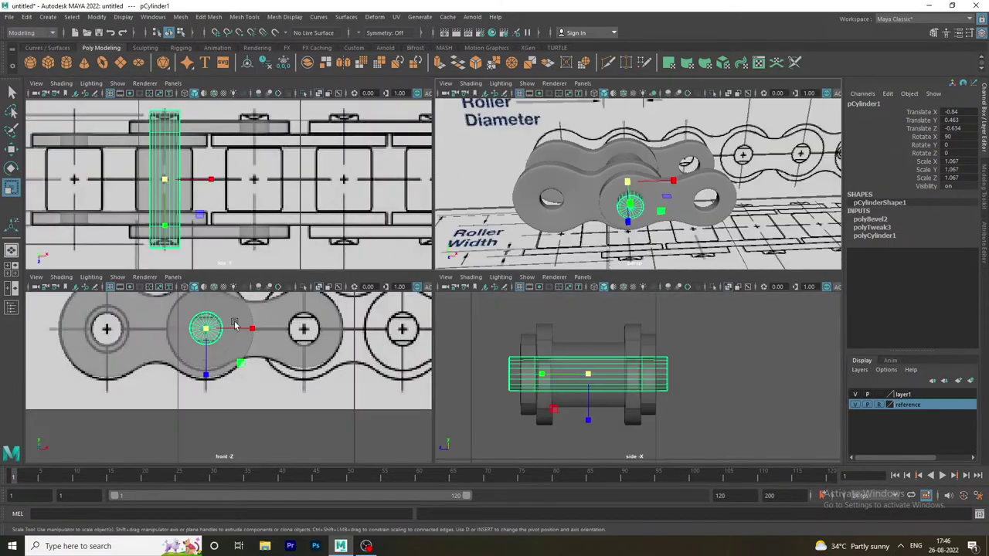
{"action": "key", "text": "space"}
{"action": "key", "text": "space"}
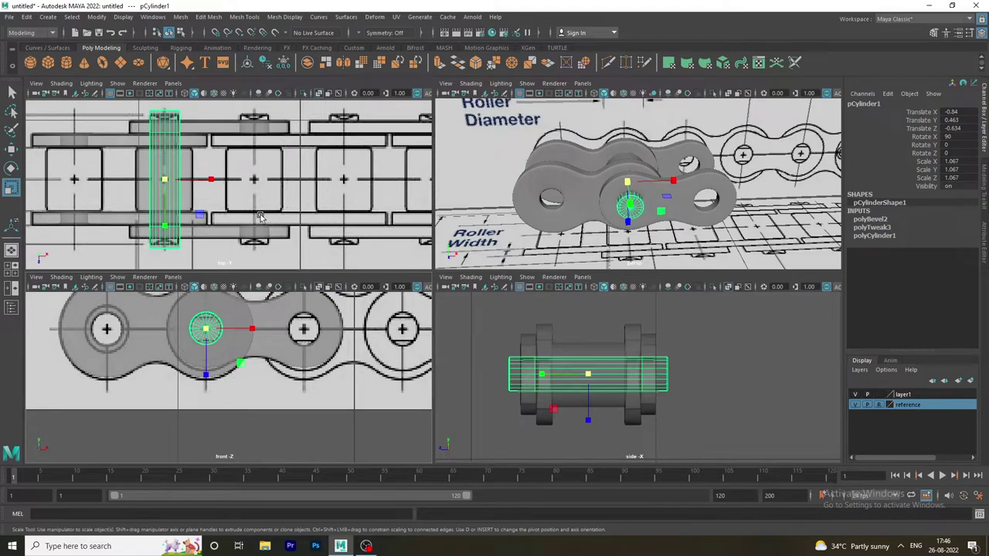
{"action": "key", "text": "space"}
{"action": "left_click", "coordinate": [380, 384]}
{"action": "left_click", "coordinate": [305, 301]}
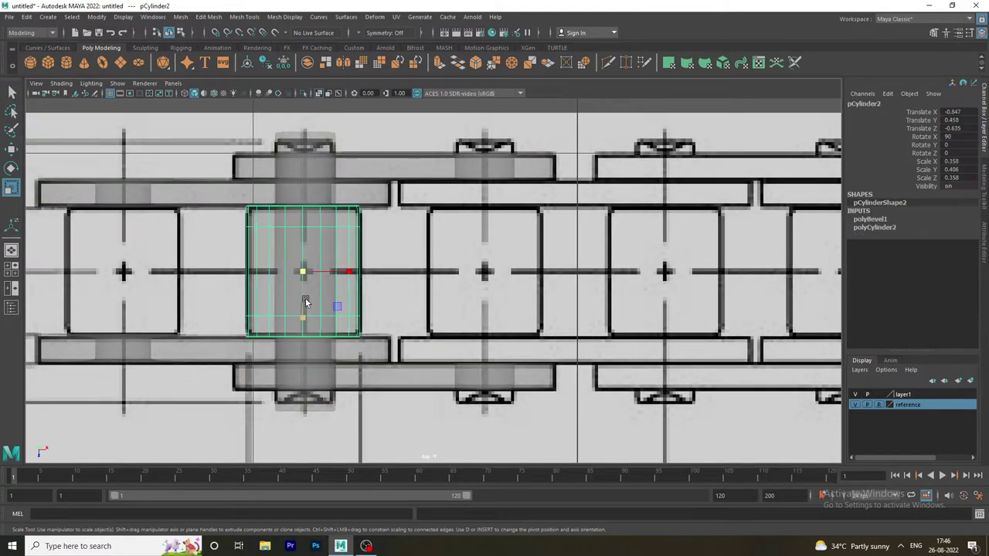
{"action": "left_click", "coordinate": [299, 137]}
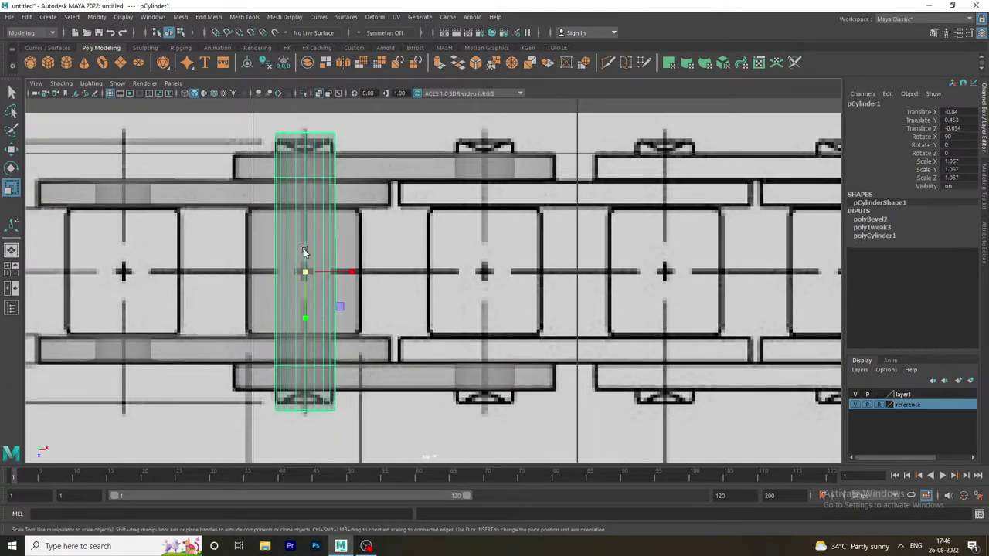
{"action": "left_click_drag", "start_coordinate": [309, 316], "coordinate": [306, 311]}
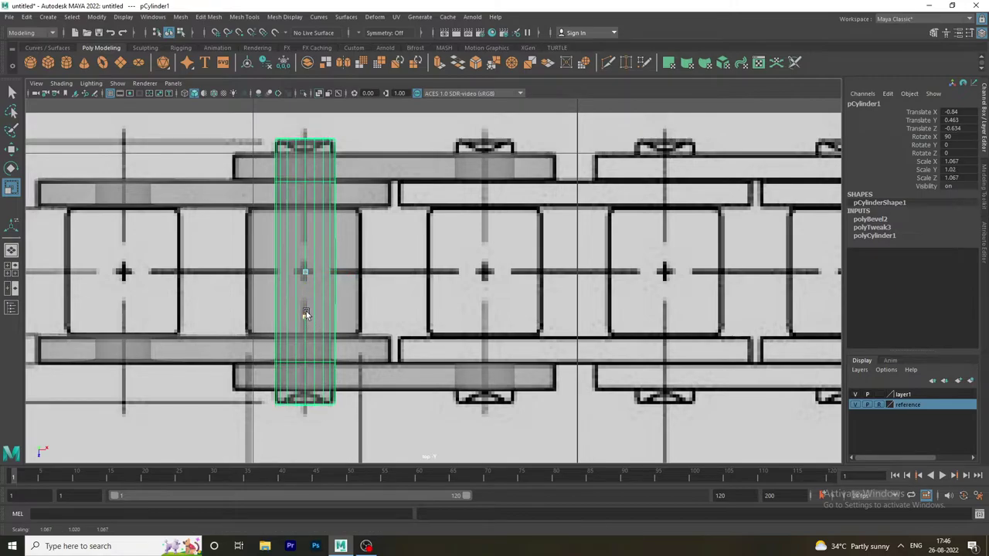
{"action": "left_click", "coordinate": [404, 427]}
Step: Inspect the shortened pin in the perspective and front views
{"action": "key", "text": "space"}
{"action": "key", "text": "space"}
{"action": "mouse_move", "coordinate": [610, 261]}
{"action": "left_mouse_down", "text": "alt"}
{"action": "mouse_move", "coordinate": [589, 334]}
{"action": "mouse_move", "coordinate": [347, 355]}
{"action": "left_mouse_up", "text": "alt"}
{"action": "key", "text": "space"}
{"action": "key", "text": "space"}
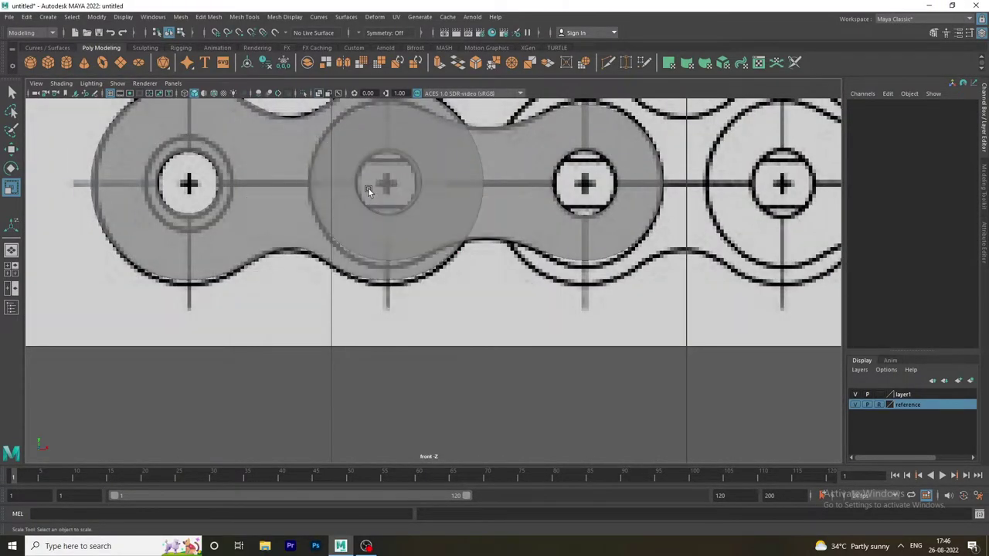
{"action": "key", "text": "space"}
{"action": "key", "text": "space"}
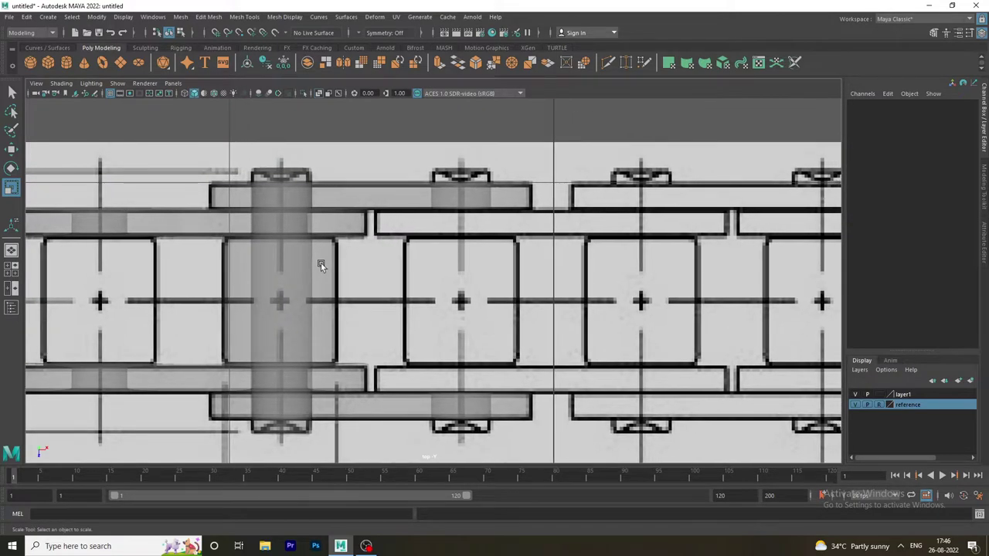
{"action": "scroll", "coordinate": [387, 289], "scroll_direction": "down", "scroll_amount": 3}
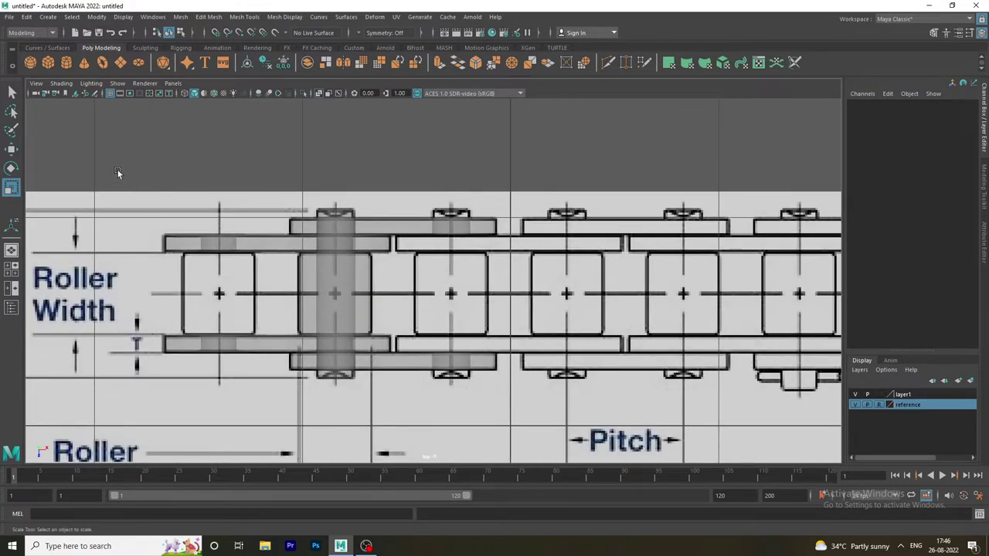
Step: Duplicate the pin and move the copy onto the next roller
{"action": "left_click", "coordinate": [322, 245]}
{"action": "left_click", "coordinate": [346, 291]}
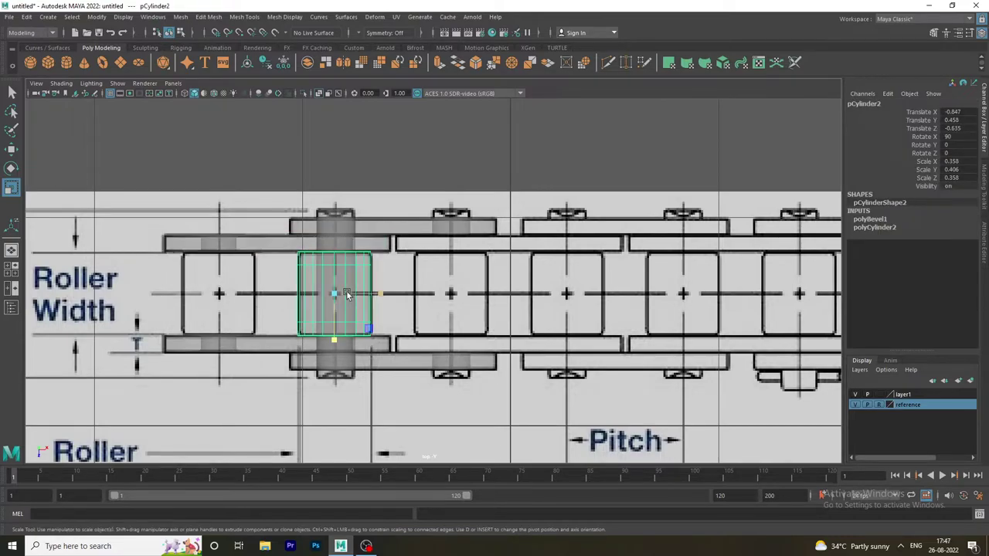
{"action": "left_click", "coordinate": [340, 214]}
{"action": "key", "text": "ctrl+d"}
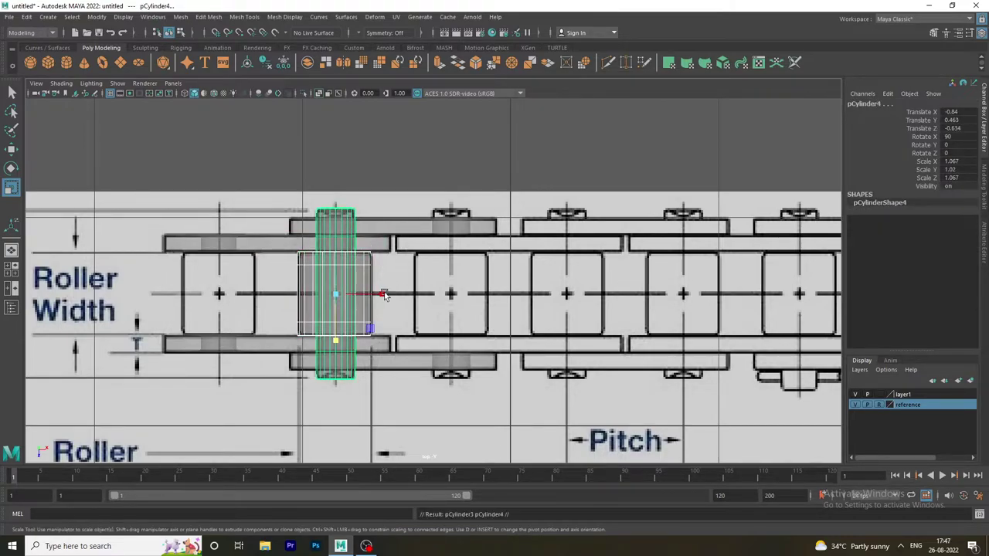
{"action": "key", "text": "w"}
{"action": "left_click_drag", "start_coordinate": [382, 296], "coordinate": [499, 317]}
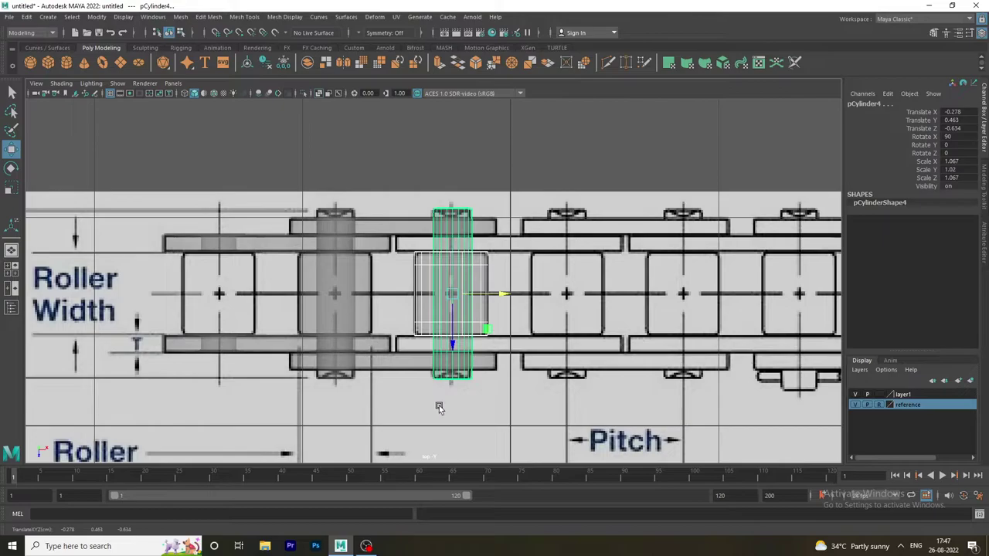
{"action": "left_click", "coordinate": [592, 178]}
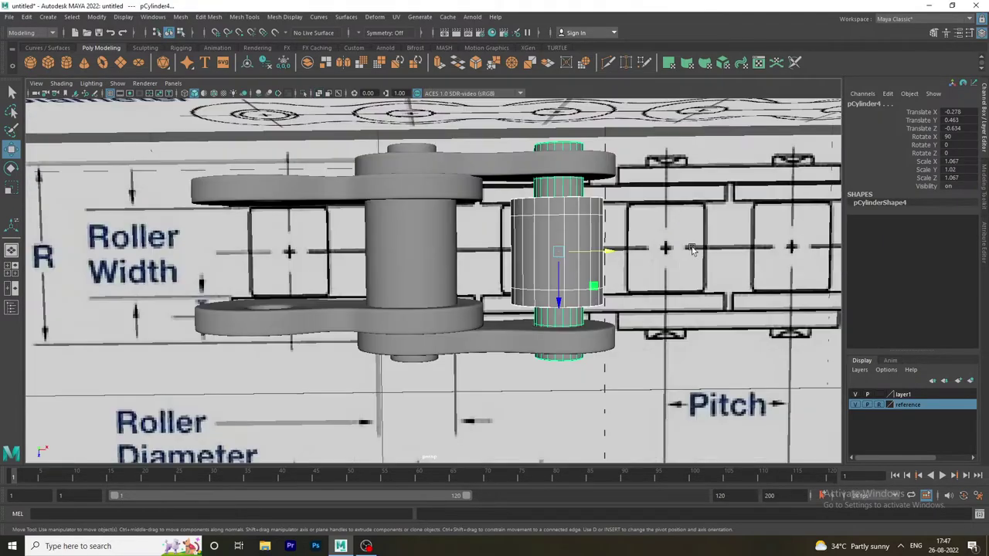
{"action": "mouse_move", "coordinate": [592, 178]}
{"action": "left_mouse_down", "text": "alt"}
{"action": "mouse_move", "coordinate": [637, 207]}
{"action": "mouse_move", "coordinate": [779, 229]}
{"action": "mouse_move", "coordinate": [672, 205]}
{"action": "mouse_move", "coordinate": [640, 226]}
{"action": "left_mouse_up", "text": "alt"}
Step: Marquee-select all plates, rollers and pins and combine them into one mesh
{"action": "left_click", "coordinate": [74, 238]}
{"action": "left_click_drag", "start_coordinate": [488, 341], "coordinate": [410, 325], "text": "alt"}
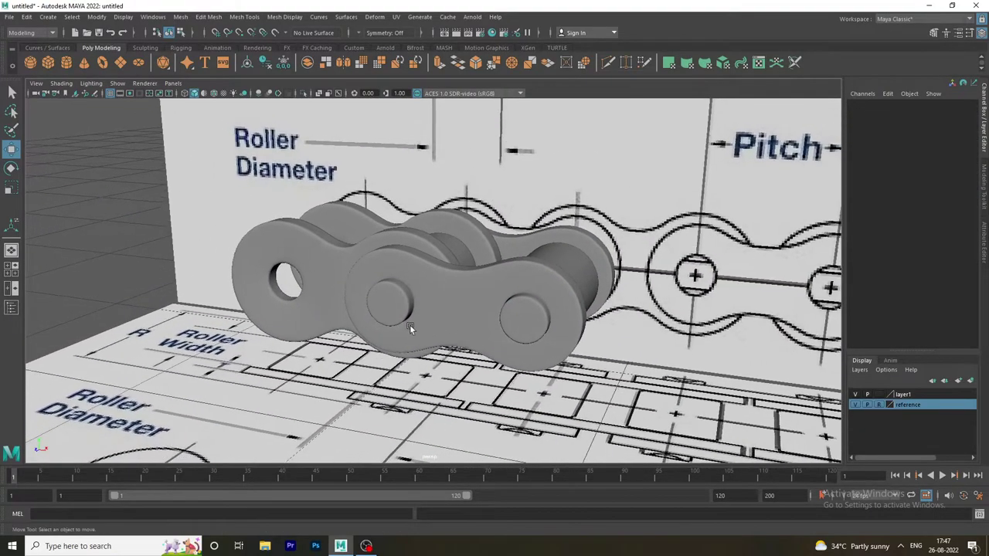
{"action": "key", "text": "space"}
{"action": "key", "text": "space"}
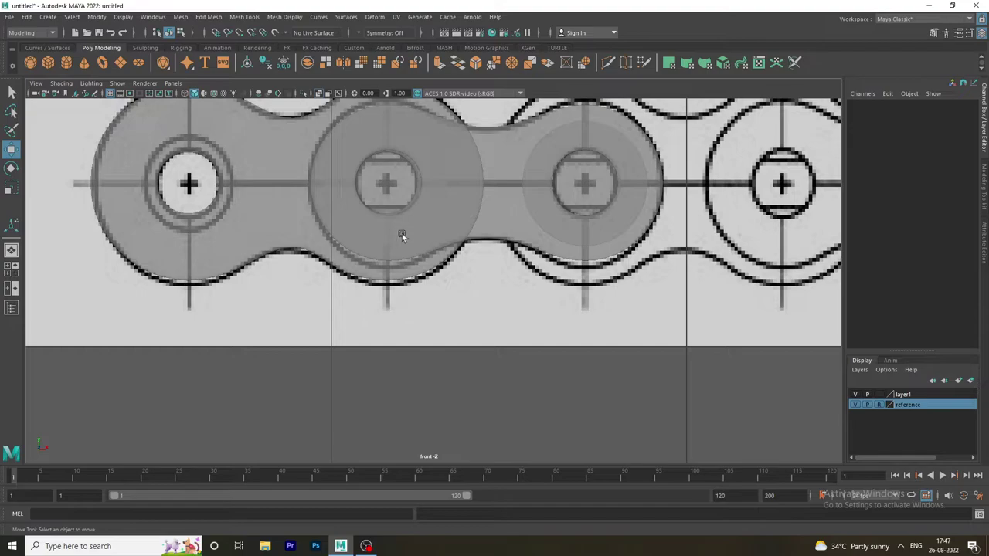
{"action": "key", "text": "space"}
{"action": "key", "text": "space"}
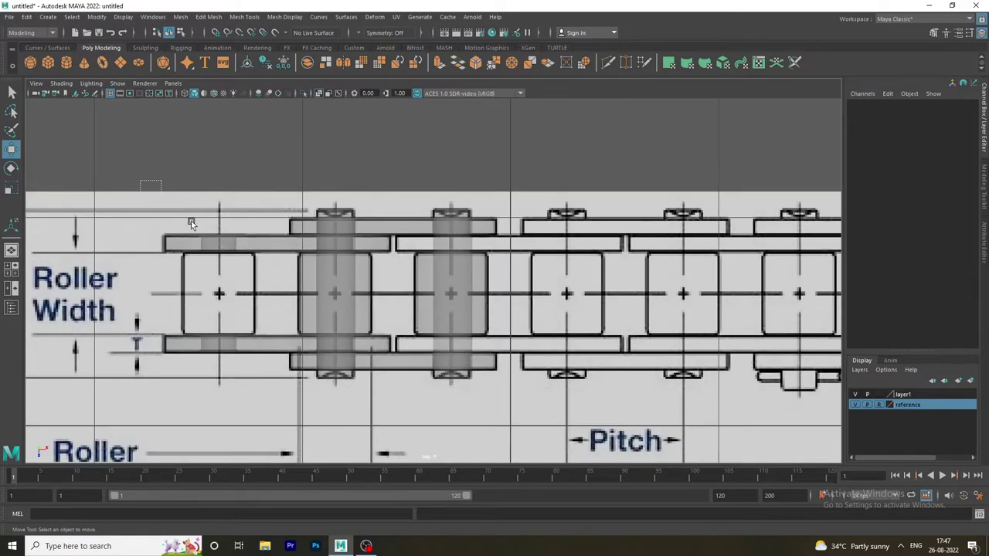
{"action": "left_click_drag", "start_coordinate": [190, 221], "coordinate": [496, 400]}
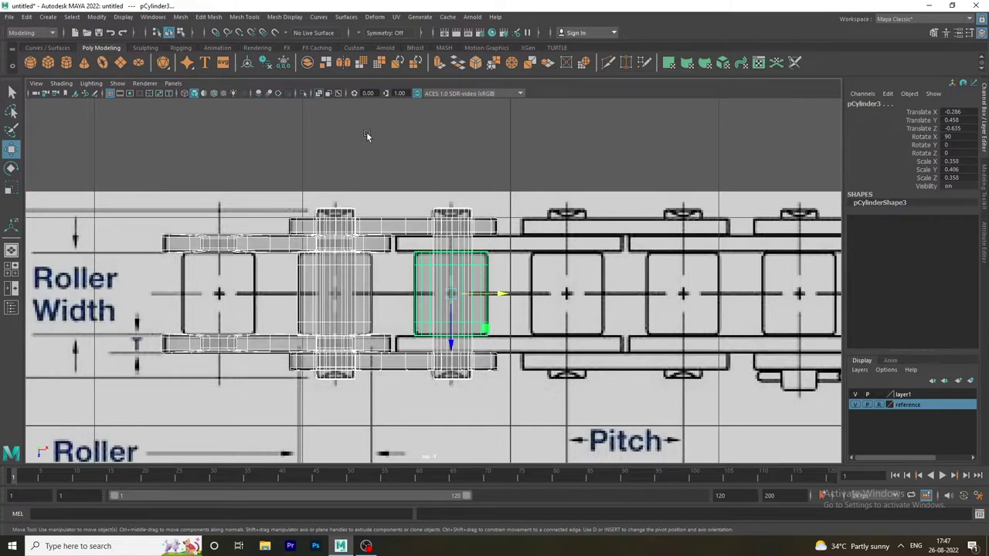
{"action": "left_click", "coordinate": [208, 17]}
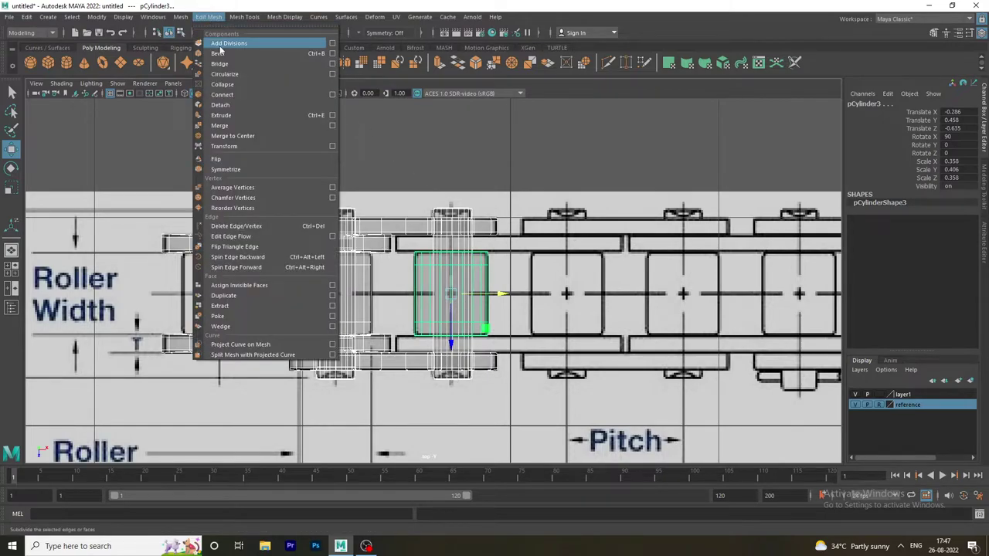
{"action": "left_click", "coordinate": [309, 40]}
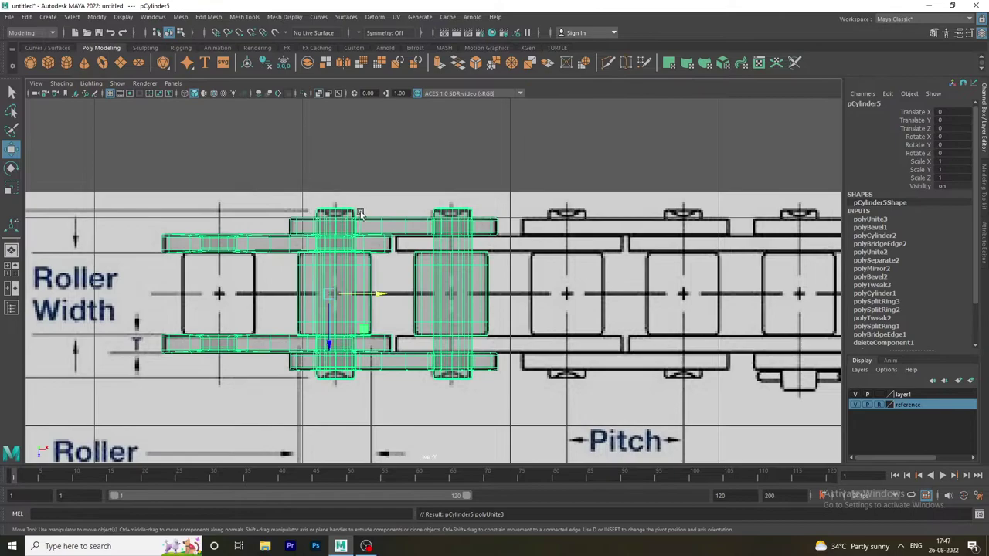
{"action": "left_click", "coordinate": [379, 221]}
Step: Duplicate the combined link one pitch along X and repeat it twice with Shift+D
{"action": "left_click", "coordinate": [333, 303]}
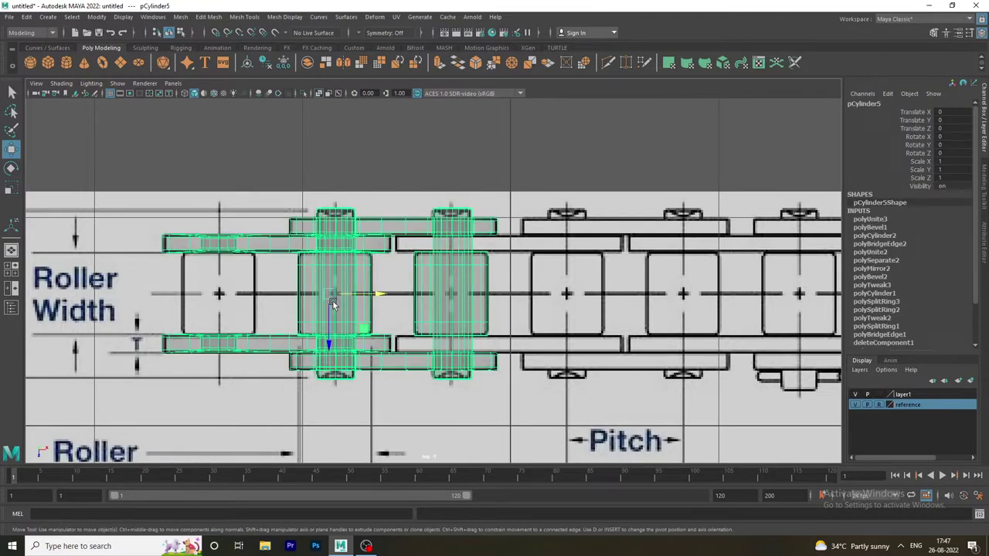
{"action": "key", "text": "ctrl+d"}
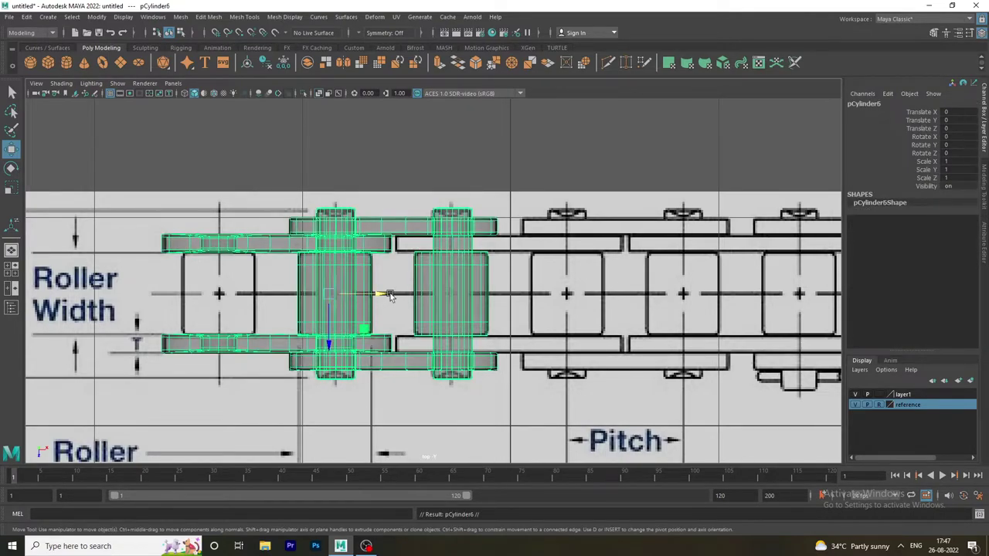
{"action": "left_click_drag", "start_coordinate": [386, 298], "coordinate": [617, 340]}
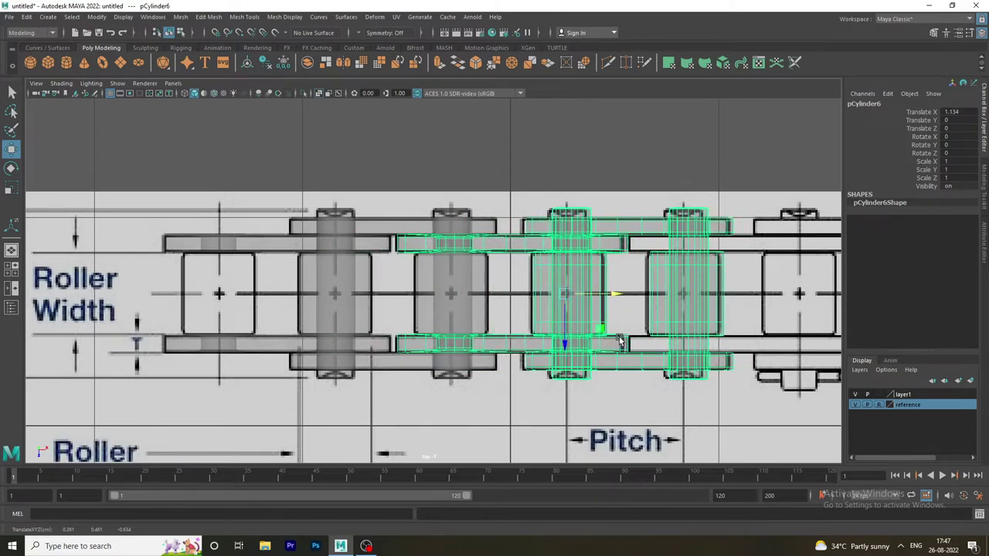
{"action": "middle_click_drag", "start_coordinate": [719, 353], "coordinate": [562, 348], "text": "alt"}
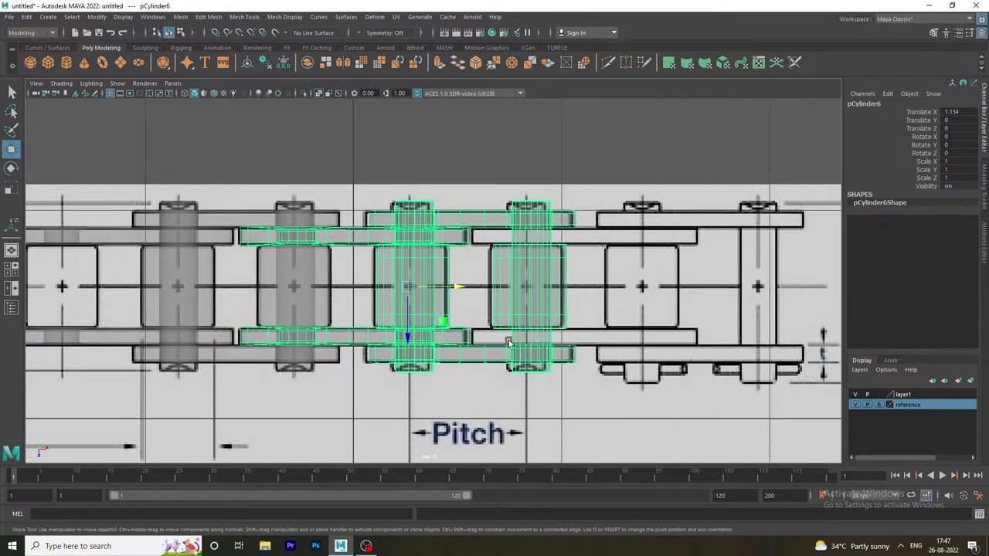
{"action": "key", "text": "shift+d"}
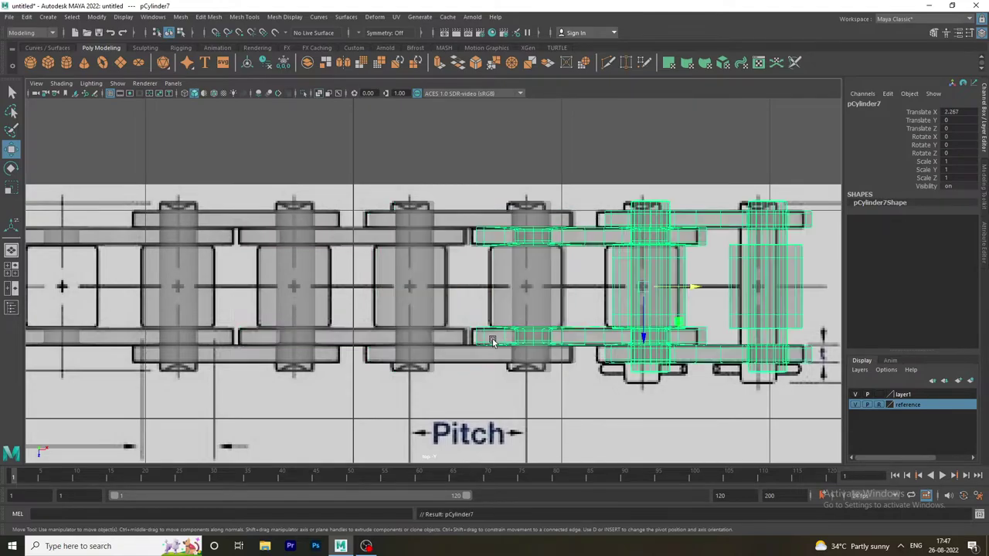
{"action": "key", "text": "shift+d"}
{"action": "key", "text": "shift+d"}
{"action": "key", "text": "shift+d"}
{"action": "key", "text": "shift+d"}
{"action": "key", "text": "shift+d"}
{"action": "key", "text": "shift+d"}
Step: Zoom out over the whole chain and add one more link at its end
{"action": "key", "text": "space"}
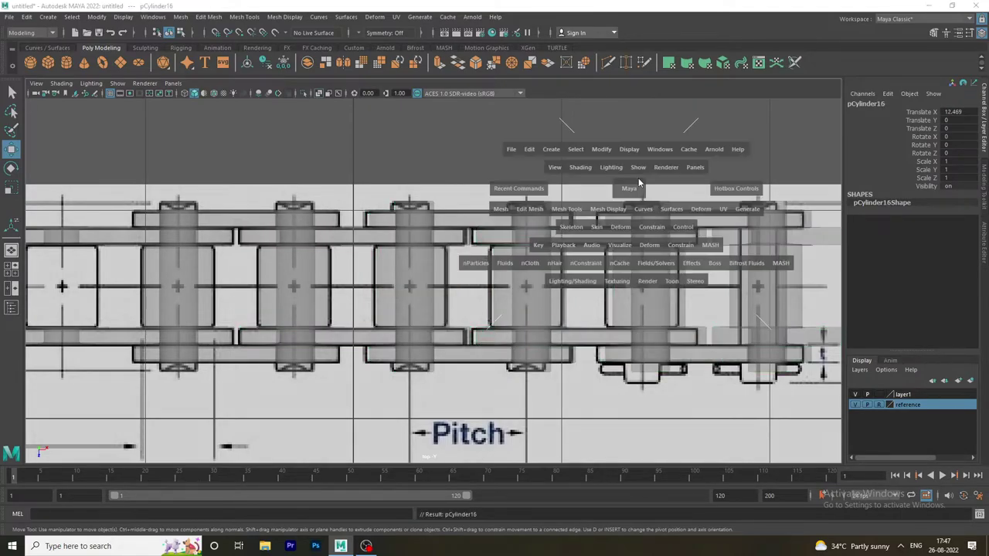
{"action": "key", "text": "space"}
{"action": "right_click_drag", "start_coordinate": [543, 298], "coordinate": [261, 233], "text": "alt"}
{"action": "mouse_move", "coordinate": [261, 233]}
{"action": "left_mouse_down", "text": "alt"}
{"action": "mouse_move", "coordinate": [497, 329]}
{"action": "mouse_move", "coordinate": [572, 328]}
{"action": "left_mouse_up", "text": "alt"}
{"action": "mouse_move", "coordinate": [572, 328]}
{"action": "right_mouse_down", "text": "alt"}
{"action": "mouse_move", "coordinate": [489, 313]}
{"action": "mouse_move", "coordinate": [510, 324]}
{"action": "right_mouse_up", "text": "alt"}
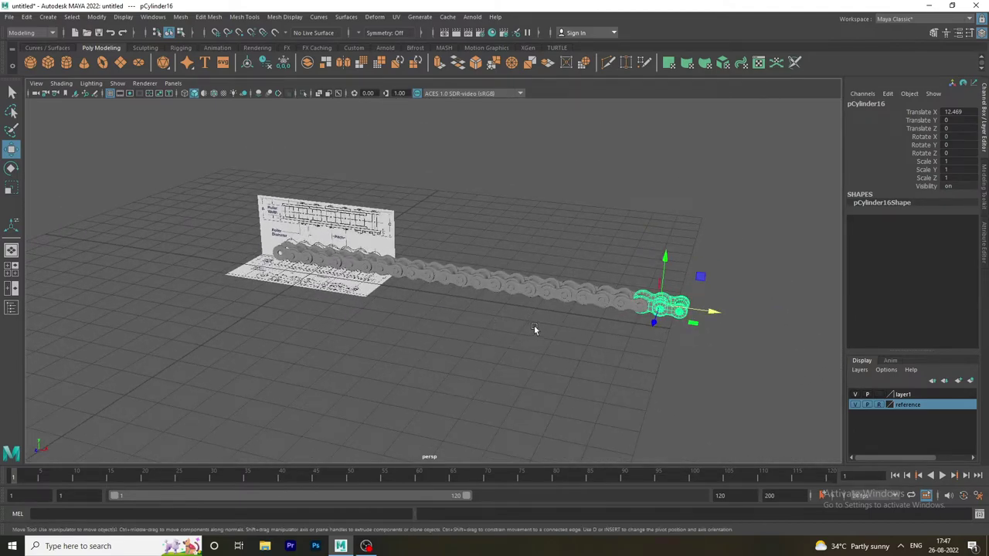
{"action": "key", "text": "shift+d"}
{"action": "left_click", "coordinate": [567, 361]}
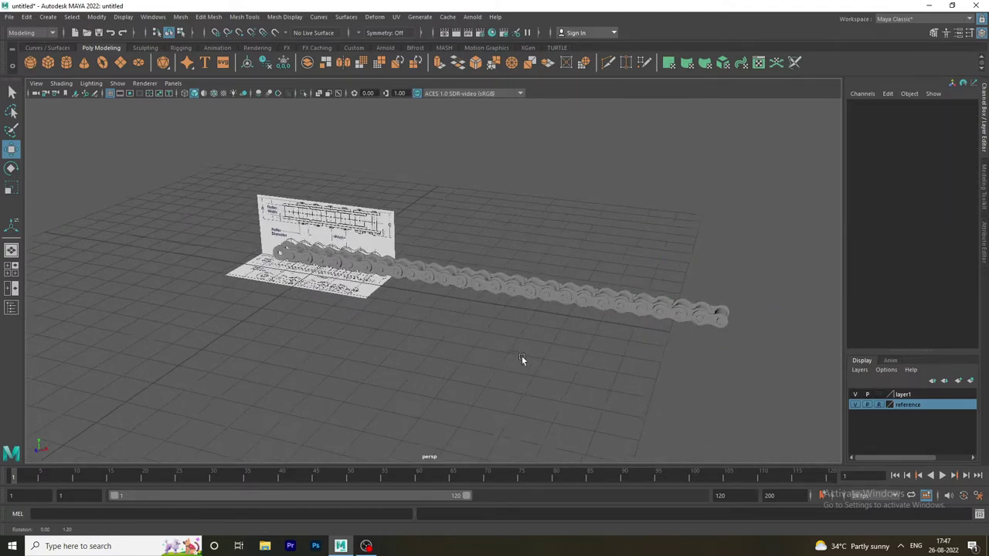
Step: Hide the reference image layer and marquee-select the whole chain
{"action": "left_click_drag", "start_coordinate": [522, 356], "coordinate": [593, 363], "text": "alt"}
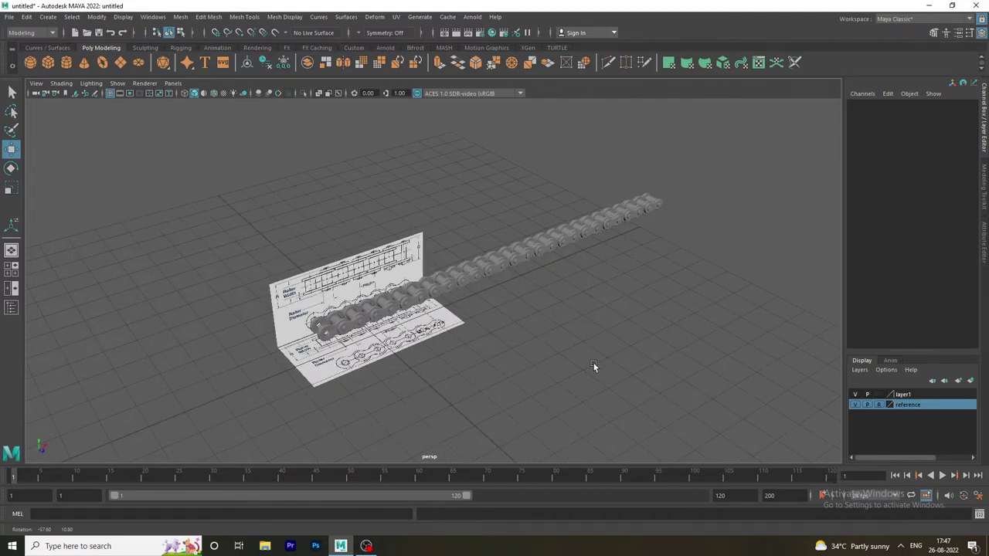
{"action": "left_click", "coordinate": [855, 404]}
{"action": "mouse_move", "coordinate": [554, 334]}
{"action": "left_mouse_down", "text": "alt"}
{"action": "mouse_move", "coordinate": [404, 293]}
{"action": "mouse_move", "coordinate": [347, 311]}
{"action": "mouse_move", "coordinate": [358, 302]}
{"action": "mouse_move", "coordinate": [347, 300]}
{"action": "left_mouse_up", "text": "alt"}
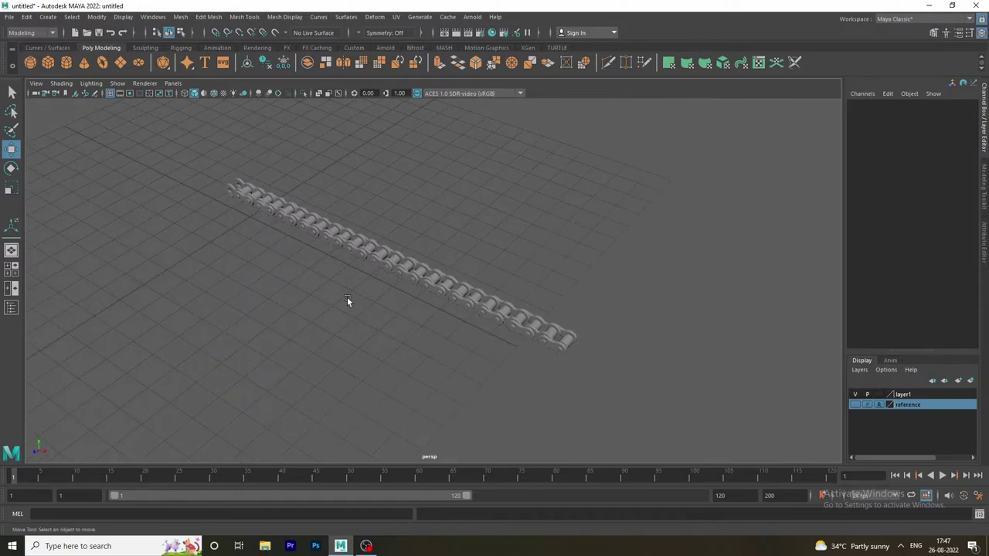
{"action": "left_click_drag", "start_coordinate": [204, 158], "coordinate": [601, 365]}
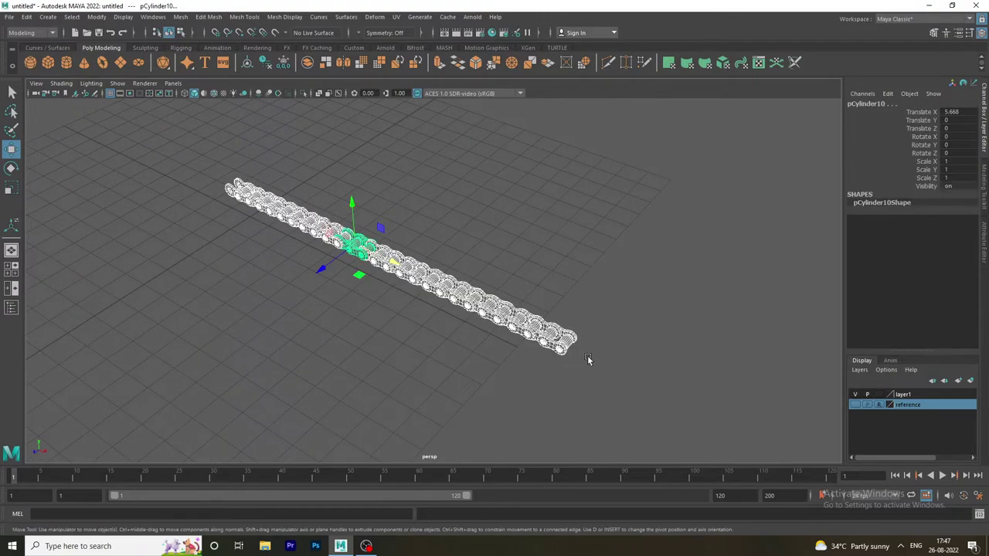
Step: Group the selected links and rename group1 to 'chain' in the Outliner
{"action": "left_click", "coordinate": [27, 17]}
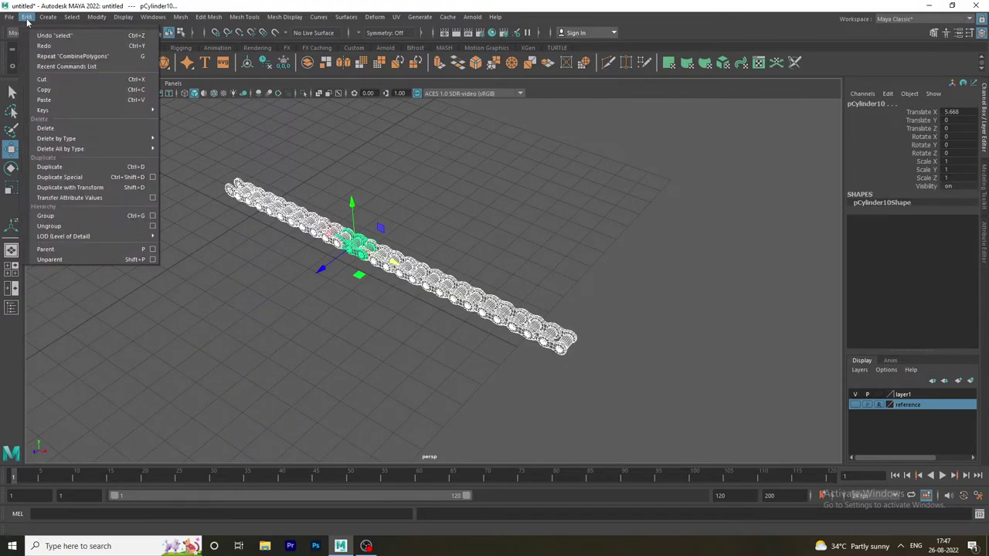
{"action": "left_click", "coordinate": [47, 215]}
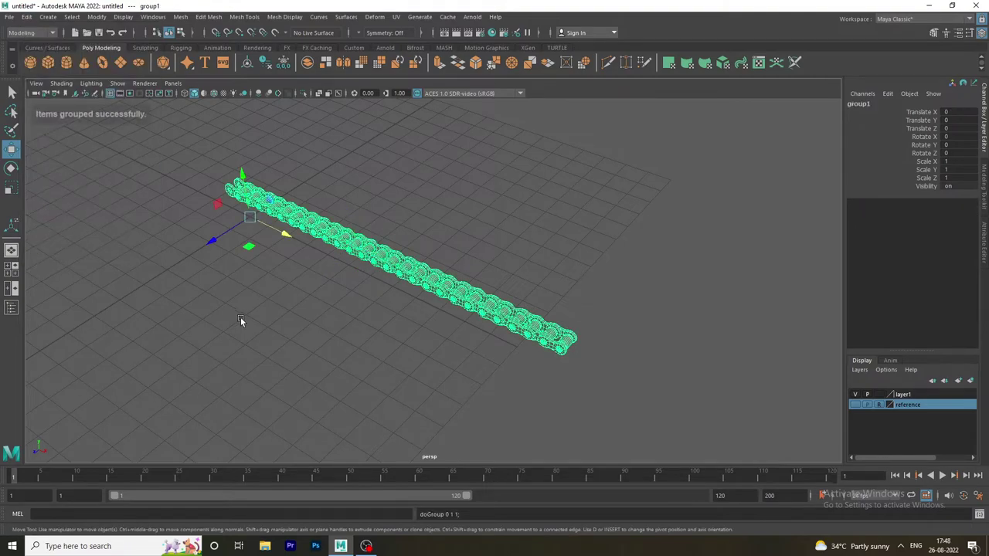
{"action": "left_click", "coordinate": [10, 307]}
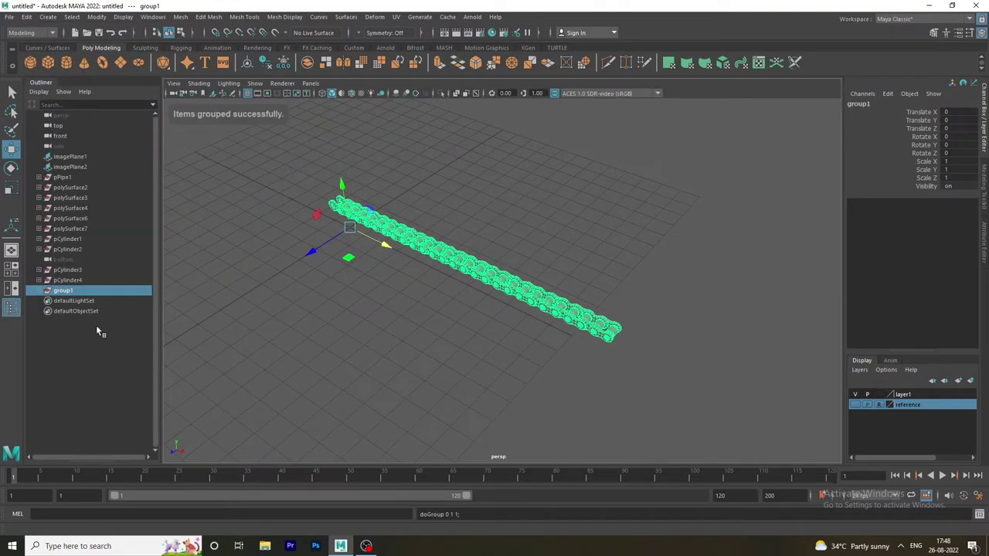
{"action": "left_click", "coordinate": [244, 330]}
{"action": "double_click", "coordinate": [64, 291]}
{"action": "type", "text": "chain"}
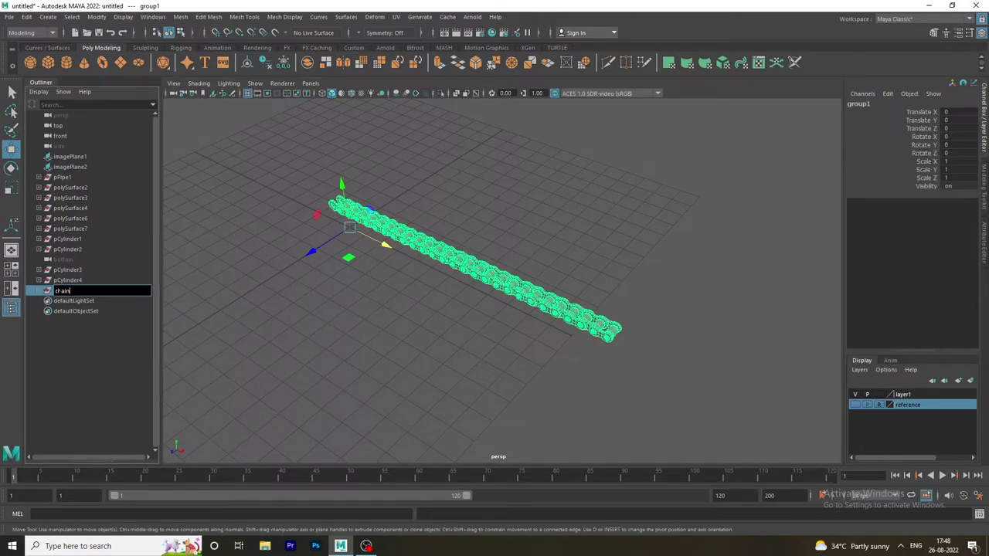
{"action": "key", "text": "Return"}
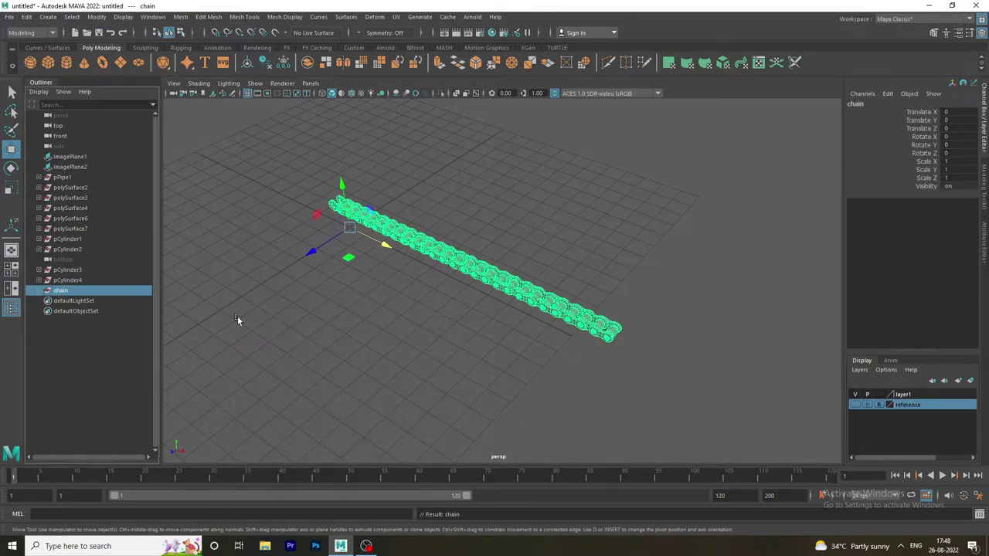
Step: Clear the selection and reselect the chain group in the Outliner
{"action": "left_click", "coordinate": [11, 307]}
{"action": "left_click", "coordinate": [360, 355]}
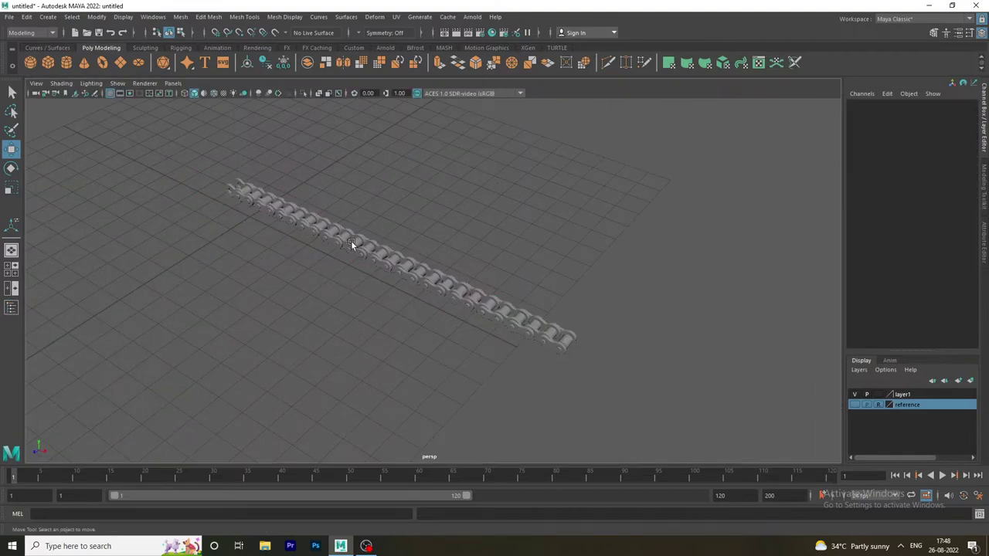
{"action": "left_click", "coordinate": [17, 315]}
{"action": "left_click", "coordinate": [51, 292]}
Step: Hide the Outliner, then test-move the chain along X and undo it
{"action": "left_click", "coordinate": [11, 308]}
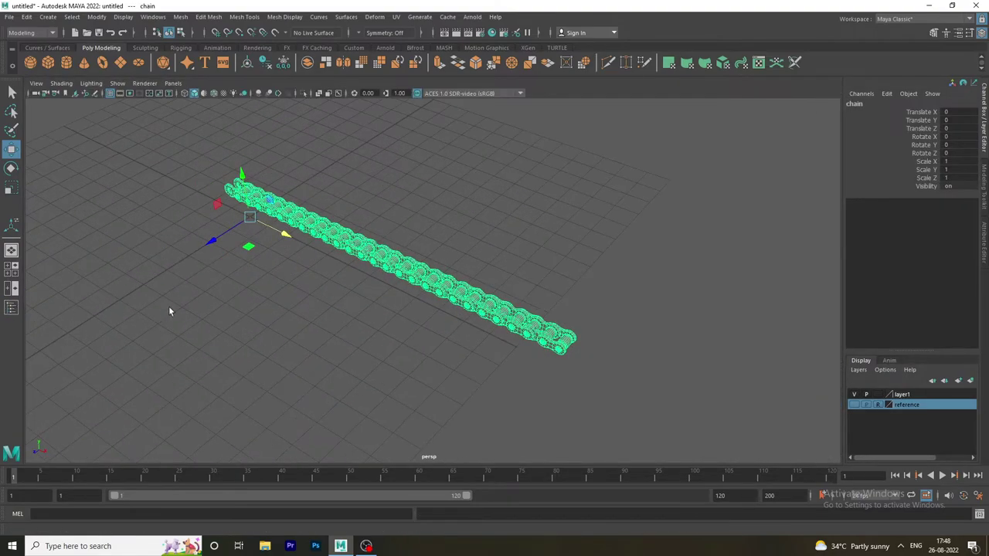
{"action": "scroll", "coordinate": [238, 324], "scroll_direction": "down", "scroll_amount": 3}
{"action": "left_click_drag", "start_coordinate": [310, 247], "coordinate": [250, 230]}
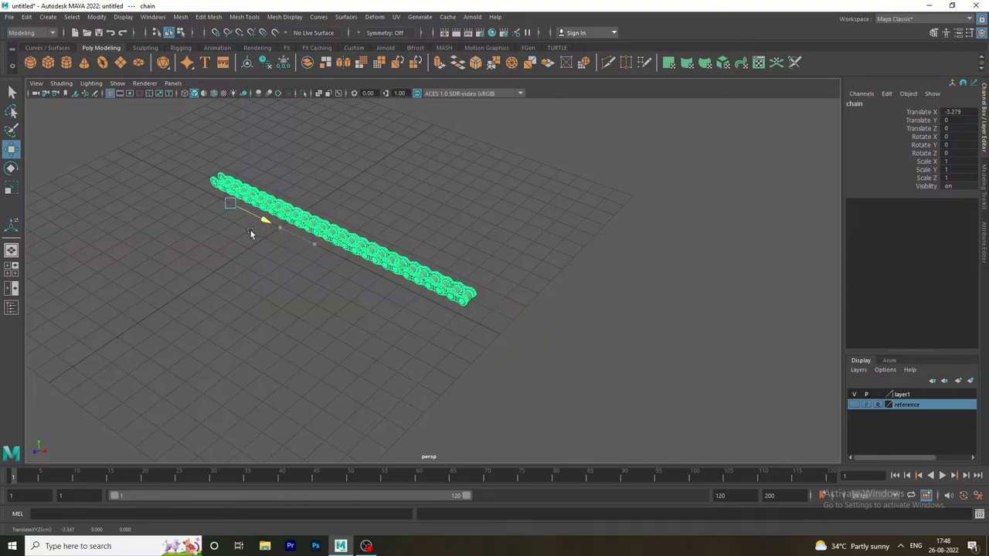
{"action": "key", "text": "ctrl+z"}
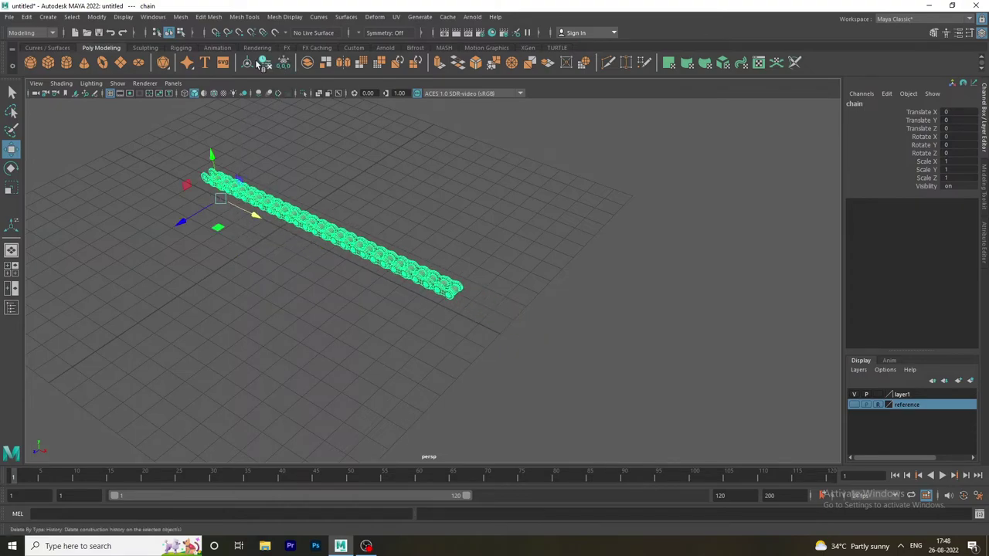
Step: Deselect the chain, orbit around it, and check it from the top view
{"action": "left_click", "coordinate": [399, 194]}
{"action": "mouse_move", "coordinate": [399, 194]}
{"action": "left_mouse_down", "text": "alt"}
{"action": "mouse_move", "coordinate": [384, 229]}
{"action": "mouse_move", "coordinate": [326, 229]}
{"action": "mouse_move", "coordinate": [401, 285]}
{"action": "mouse_move", "coordinate": [626, 343]}
{"action": "left_mouse_up", "text": "alt"}
{"action": "right_click_drag", "start_coordinate": [625, 343], "coordinate": [430, 314], "text": "alt"}
{"action": "mouse_move", "coordinate": [431, 314]}
{"action": "left_mouse_down", "text": "alt"}
{"action": "mouse_move", "coordinate": [301, 304]}
{"action": "mouse_move", "coordinate": [406, 333]}
{"action": "mouse_move", "coordinate": [272, 237]}
{"action": "left_mouse_up", "text": "alt"}
{"action": "key", "text": "space"}
{"action": "key", "text": "space"}
{"action": "right_click_drag", "start_coordinate": [357, 304], "coordinate": [264, 300], "text": "alt"}
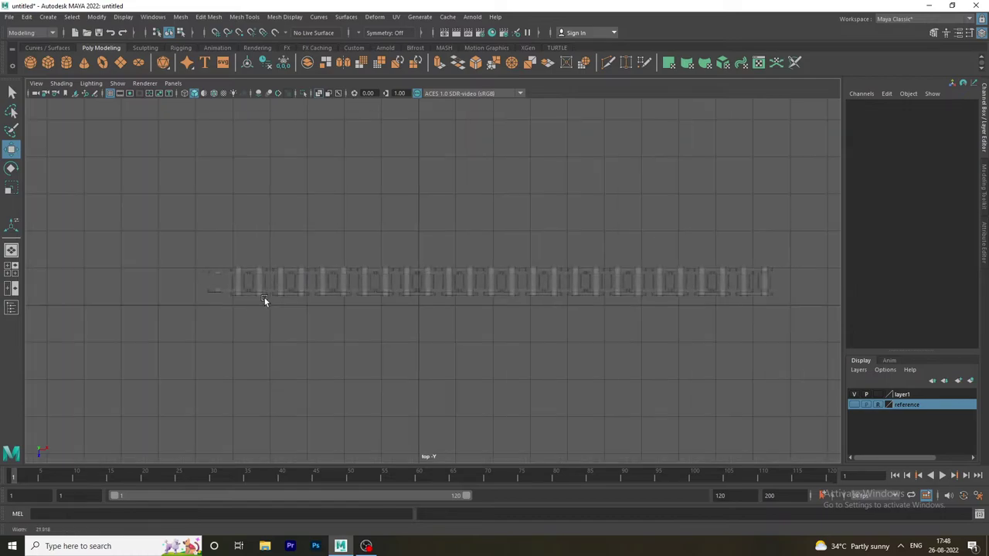
Step: Toggle X-Ray shading and inspect the chain up close in the front view
{"action": "left_click", "coordinate": [61, 83]}
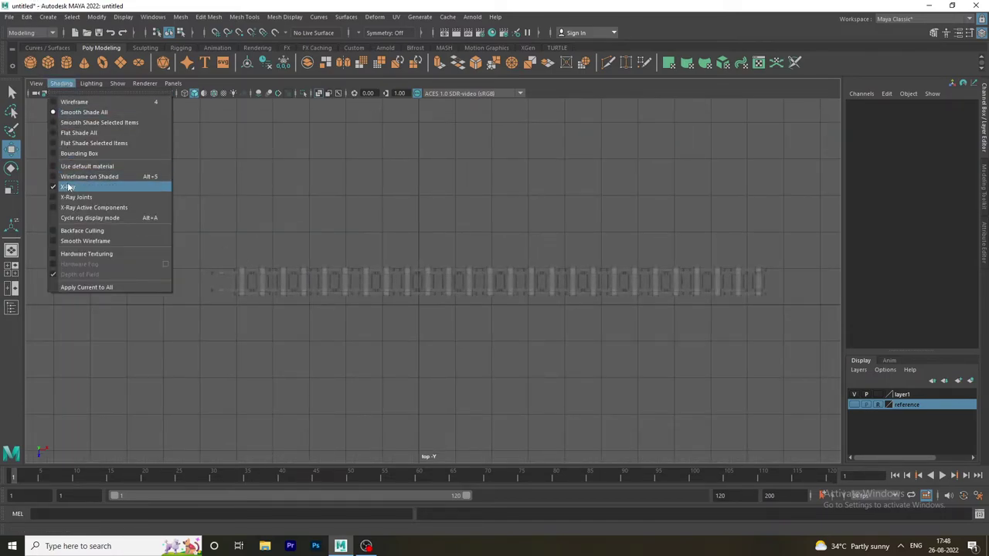
{"action": "left_click", "coordinate": [68, 187]}
{"action": "key", "text": "space"}
{"action": "key", "text": "space"}
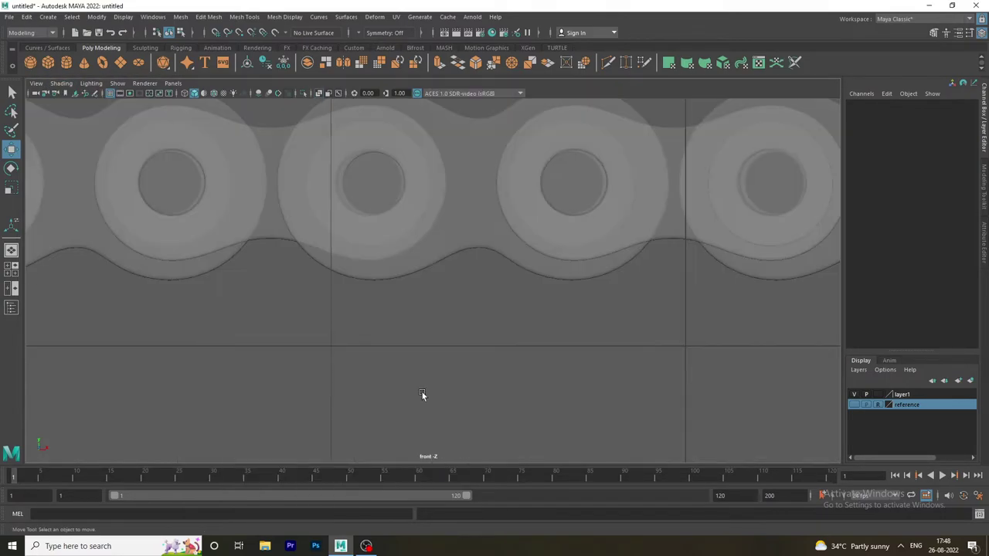
{"action": "right_click_drag", "start_coordinate": [422, 397], "coordinate": [279, 353], "text": "alt"}
{"action": "left_click", "coordinate": [62, 83]}
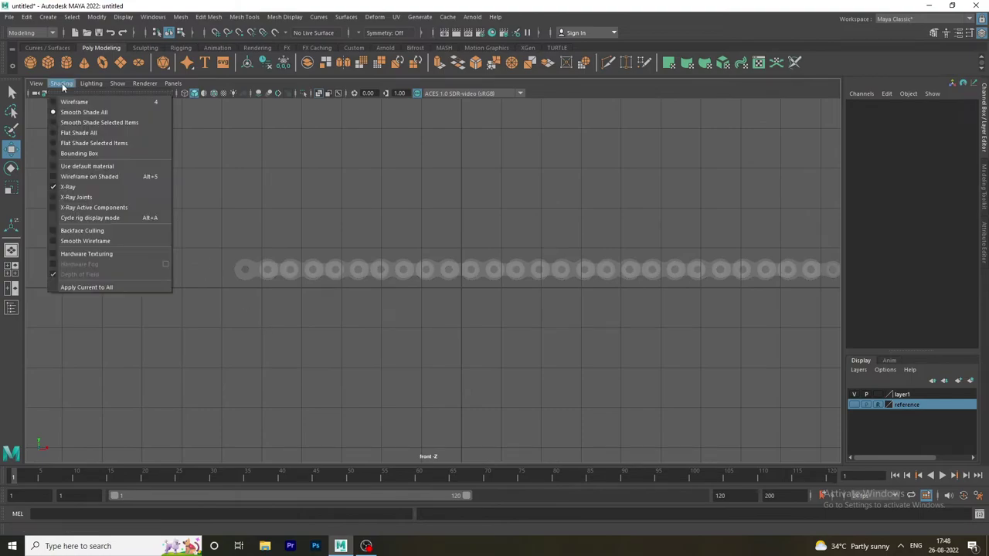
{"action": "left_click", "coordinate": [68, 187]}
{"action": "middle_click_drag", "start_coordinate": [543, 327], "coordinate": [380, 338], "text": "alt"}
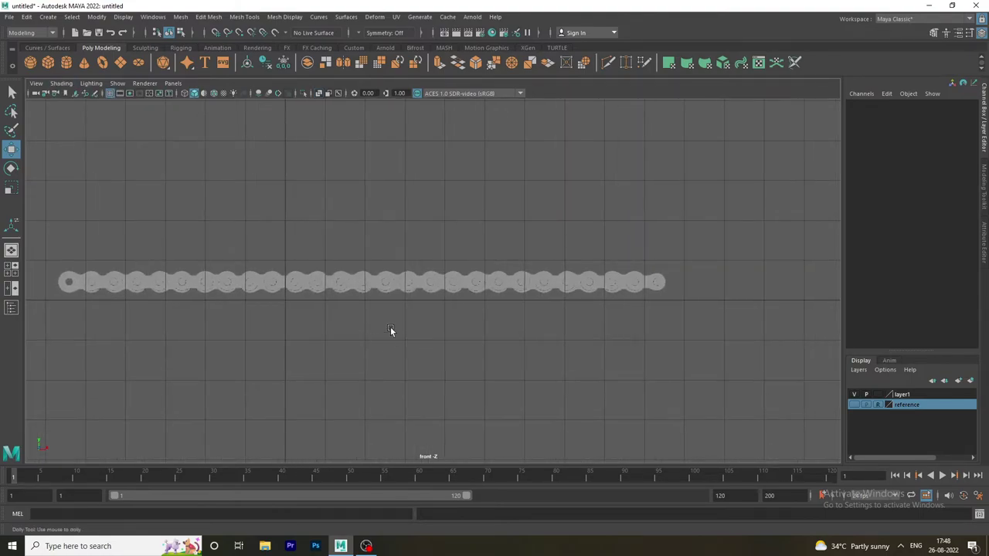
{"action": "mouse_move", "coordinate": [390, 327]}
{"action": "right_mouse_down", "text": "alt"}
{"action": "mouse_move", "coordinate": [652, 445]}
{"action": "mouse_move", "coordinate": [461, 364]}
{"action": "right_mouse_up", "text": "alt"}
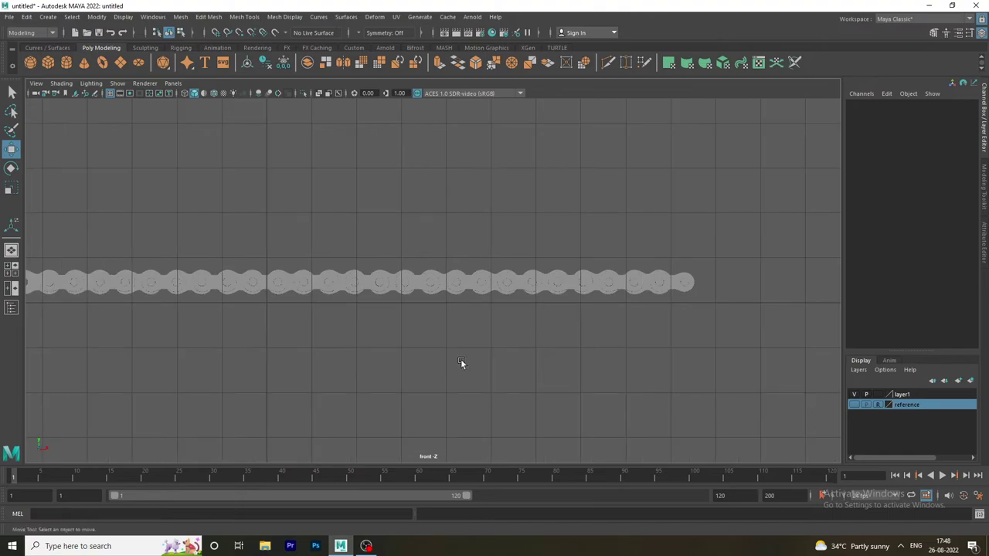
Step: Back in the four-view layout, reopen the Outliner and select the 'chain' group
{"action": "key", "text": "space"}
{"action": "key", "text": "space"}
{"action": "left_click_drag", "start_coordinate": [541, 270], "coordinate": [620, 303], "text": "alt"}
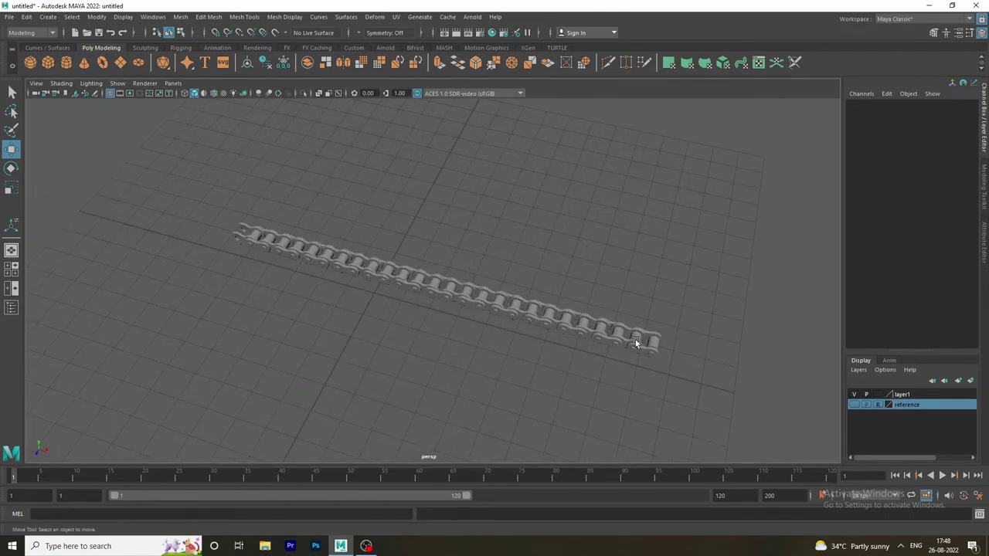
{"action": "left_click_drag", "start_coordinate": [206, 213], "coordinate": [655, 362]}
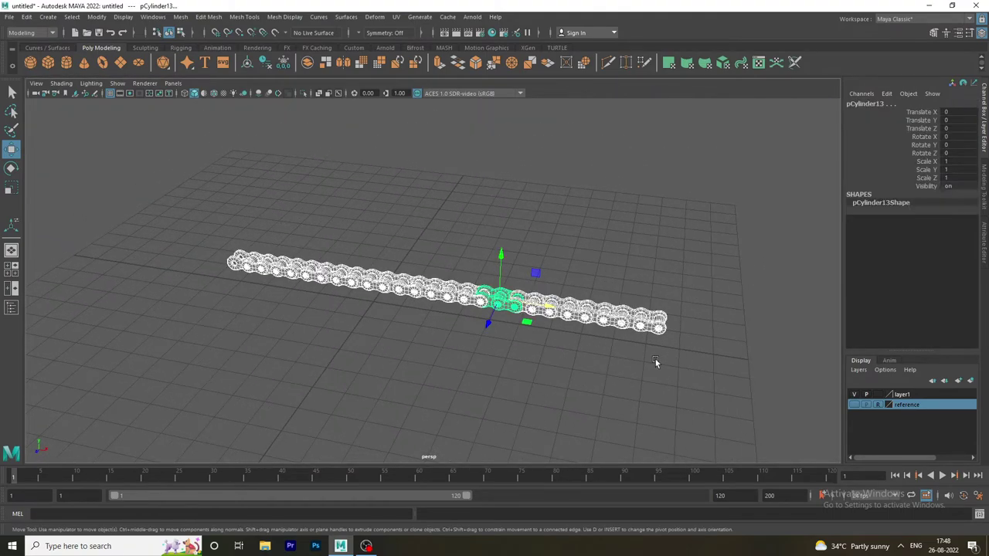
{"action": "left_click", "coordinate": [176, 254]}
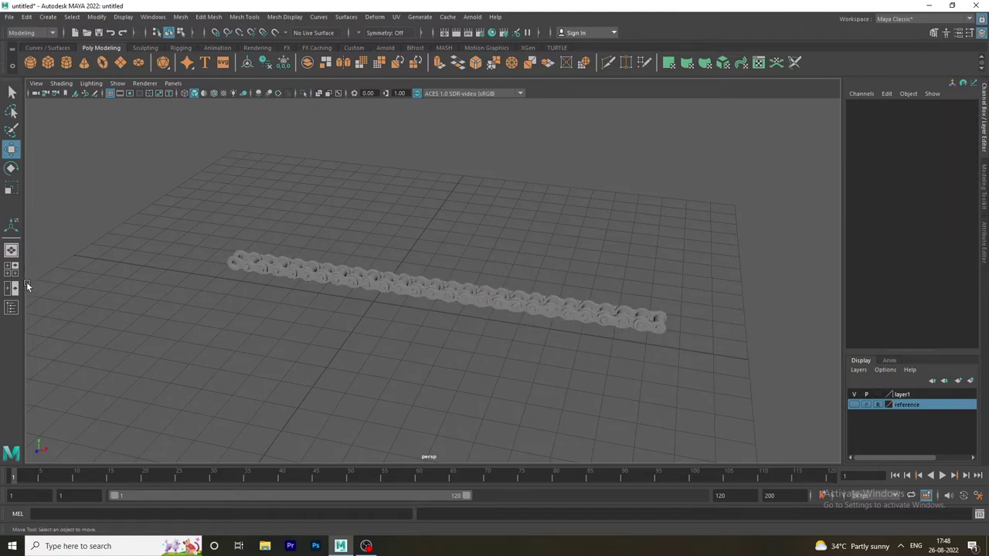
{"action": "left_click", "coordinate": [11, 308]}
{"action": "left_click", "coordinate": [62, 189]}
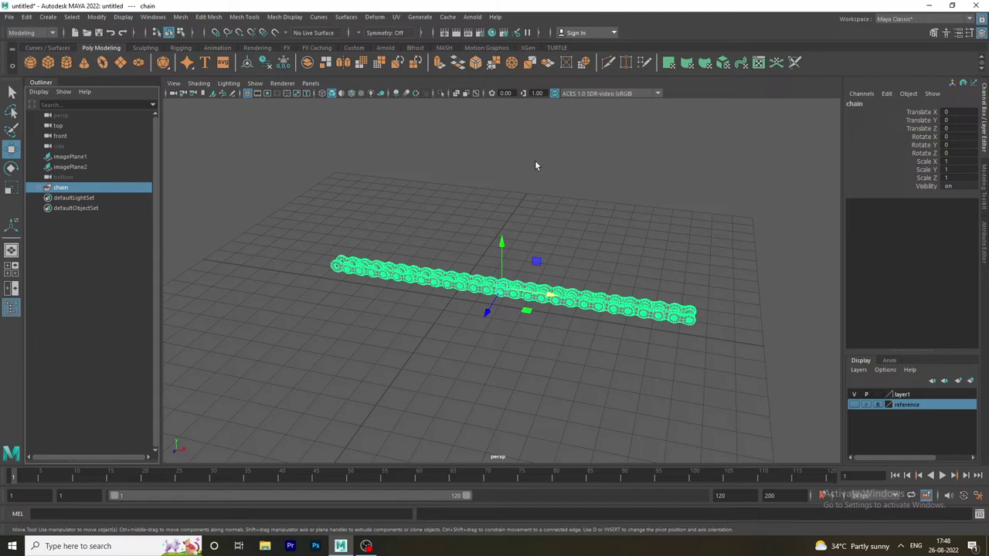
Step: Add a Bend deformer to the chain and set its handle's Rotate Z to 90
{"action": "left_click", "coordinate": [396, 17]}
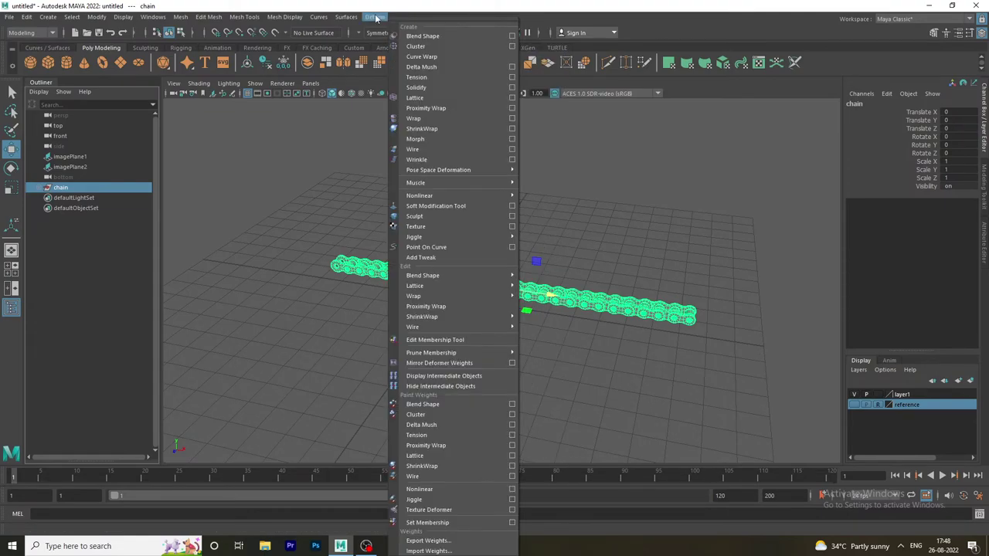
{"action": "mouse_move", "coordinate": [433, 195]}
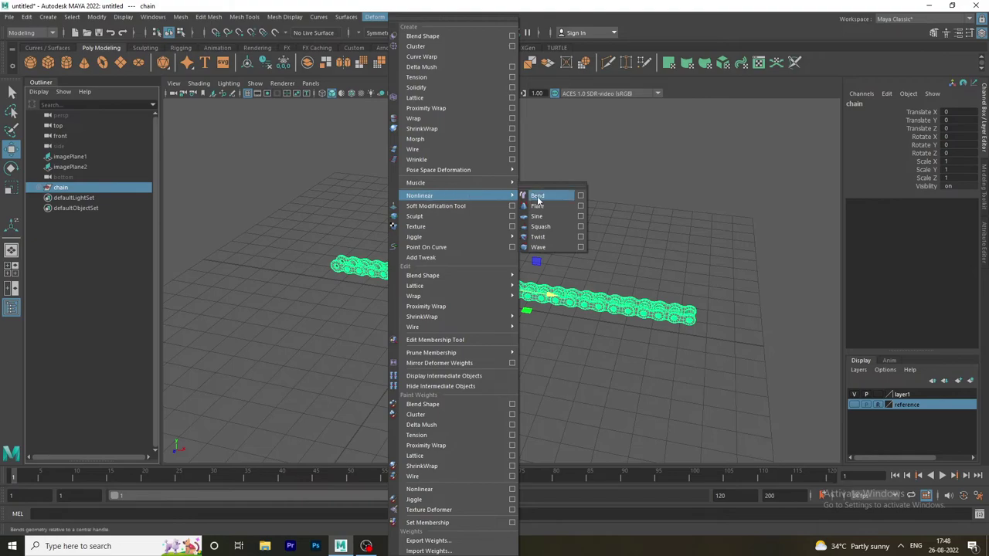
{"action": "left_click", "coordinate": [538, 196]}
{"action": "middle_click_drag", "start_coordinate": [599, 275], "coordinate": [523, 289], "text": "alt"}
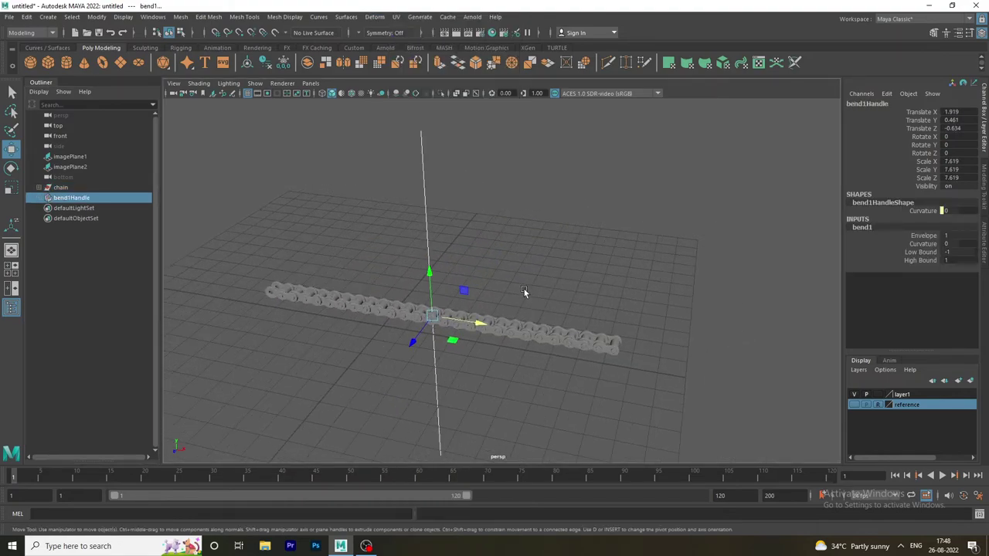
{"action": "left_click", "coordinate": [11, 168]}
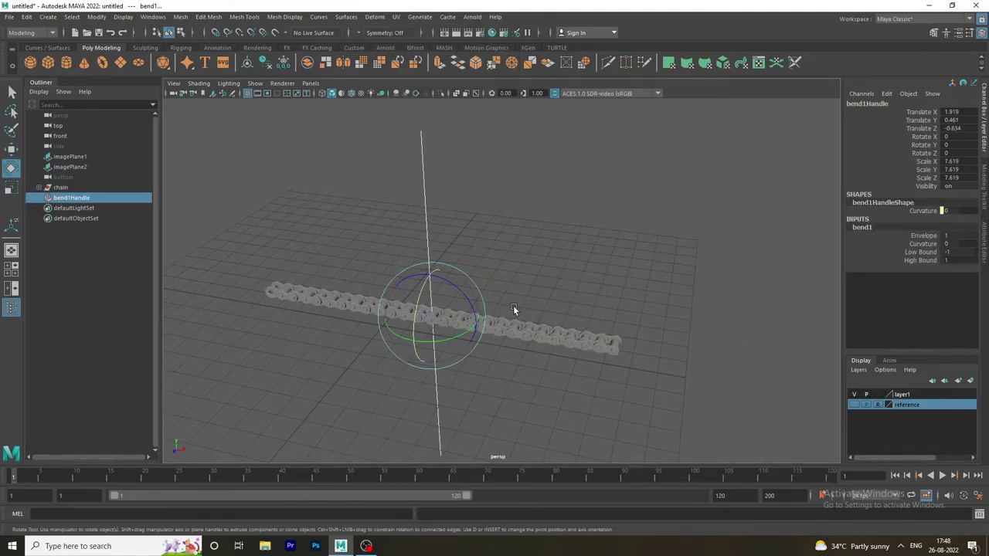
{"action": "left_click_drag", "start_coordinate": [466, 298], "coordinate": [471, 350]}
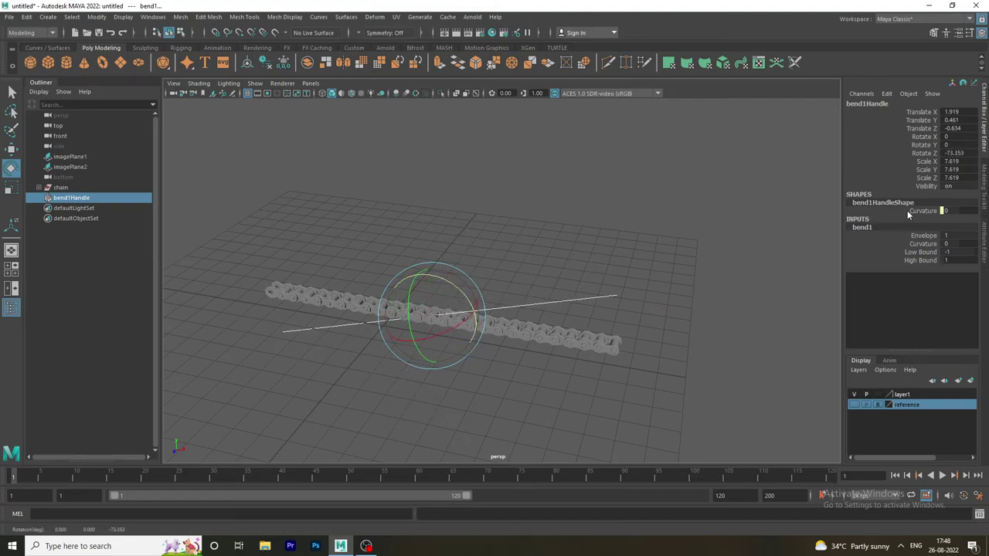
{"action": "double_click", "coordinate": [958, 154]}
{"action": "type", "text": "90"}
{"action": "key", "text": "Return"}
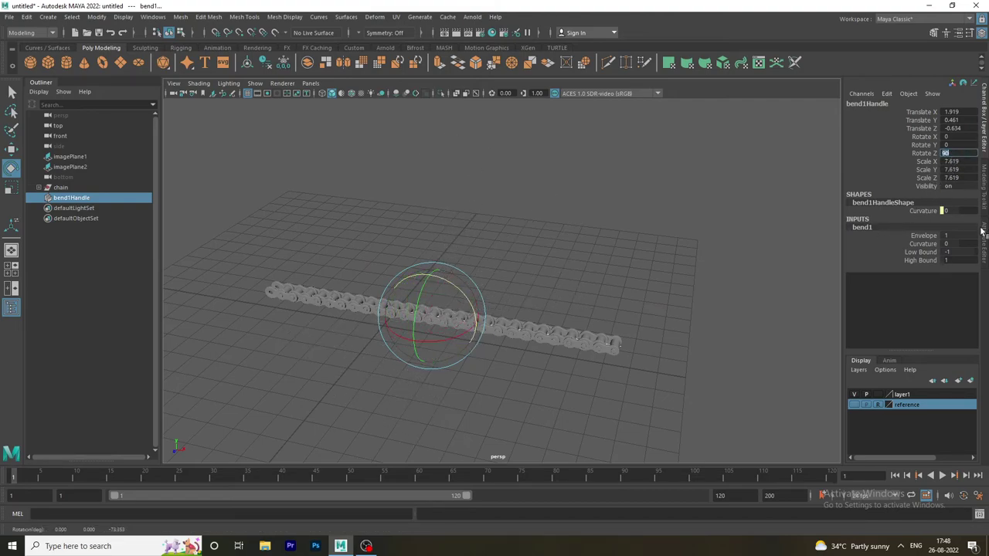
Step: Set the bend Curvature to 180 to close the chain into a ring
{"action": "left_click", "coordinate": [984, 251]}
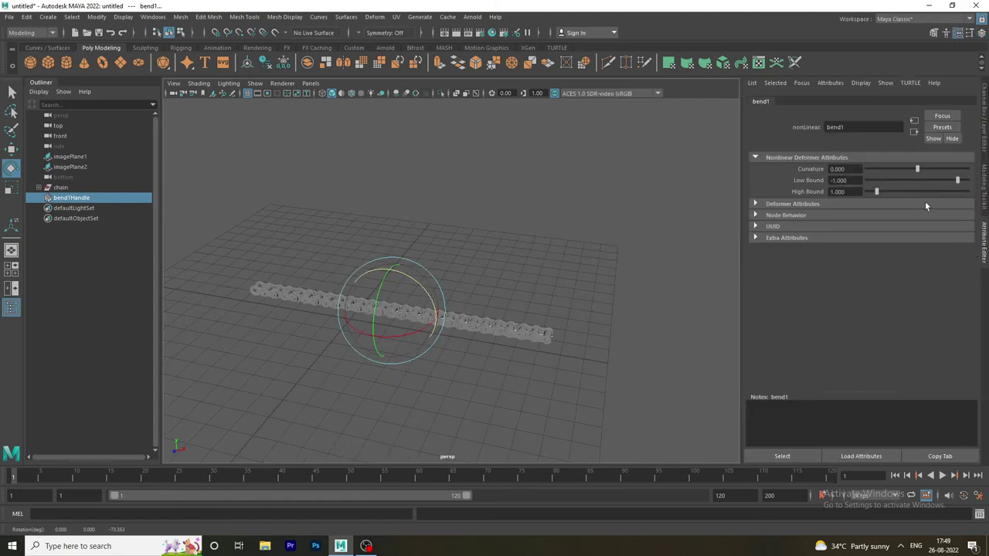
{"action": "mouse_move", "coordinate": [917, 169]}
{"action": "left_mouse_down"}
{"action": "mouse_move", "coordinate": [877, 167]}
{"action": "mouse_move", "coordinate": [905, 149]}
{"action": "left_mouse_up"}
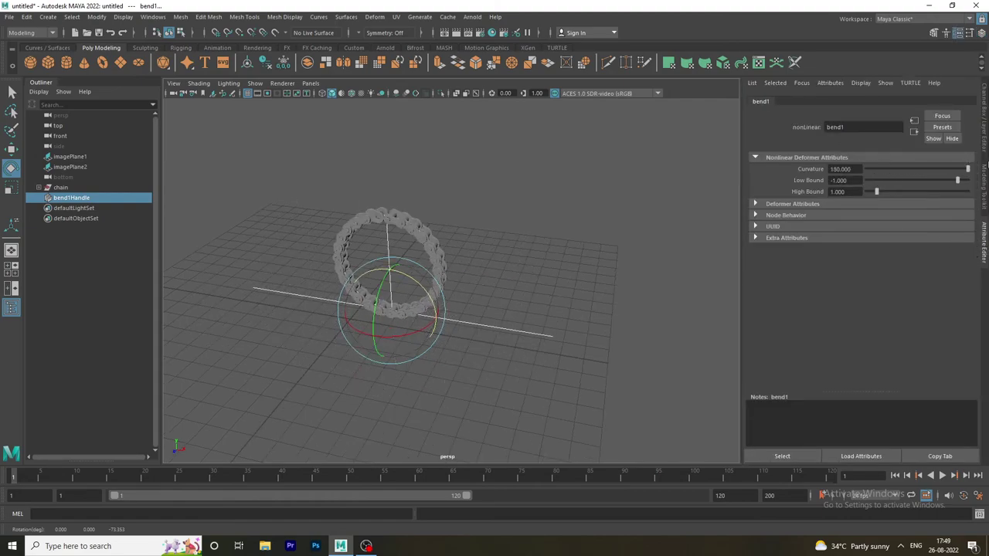
{"action": "left_click_drag", "start_coordinate": [906, 150], "coordinate": [974, 164]}
{"action": "left_click", "coordinate": [533, 207]}
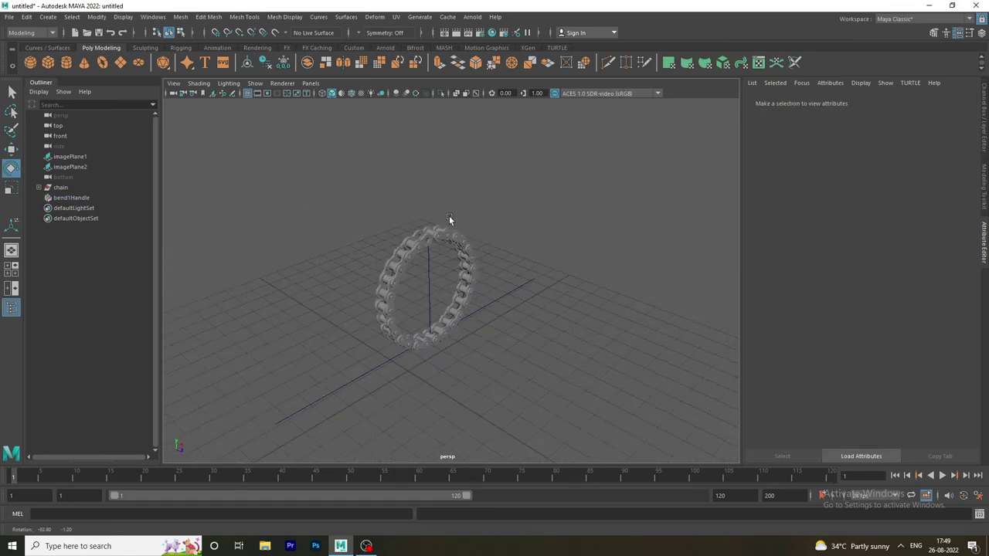